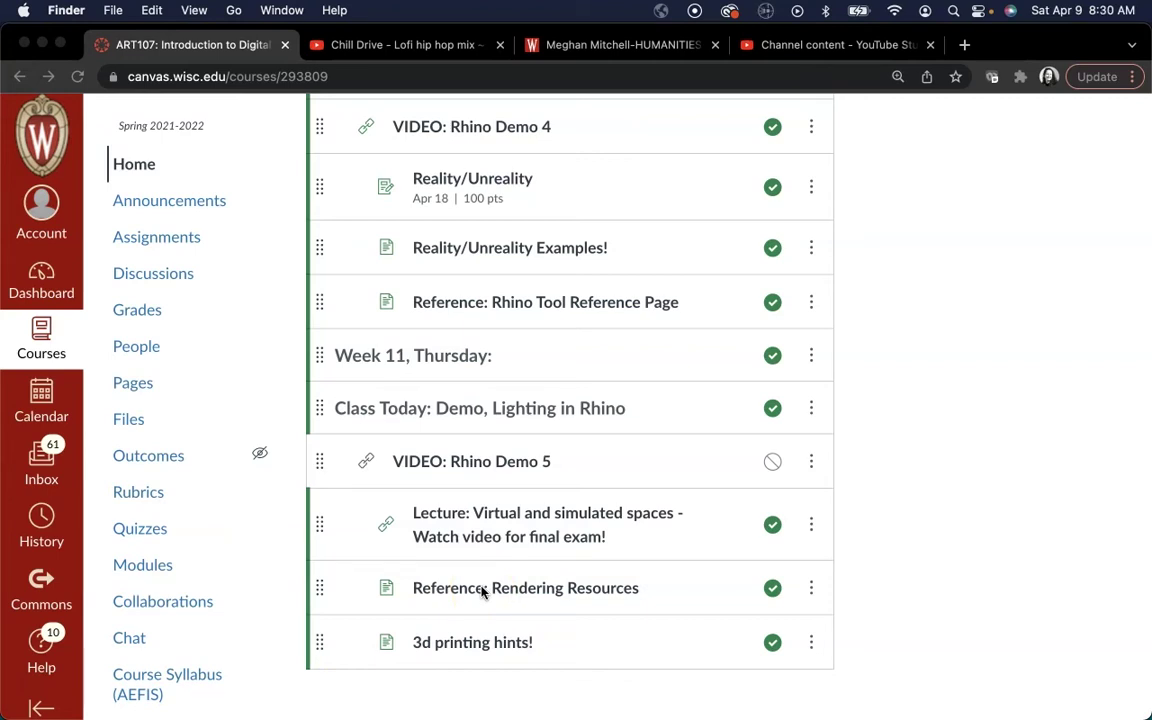
- Review the Week 11 and Week 12 course modules, including the Lighting in Rhino demo, rendering resources and 3D printing hints
{"action": "scroll", "coordinate": [481, 592], "scroll_direction": "up", "scroll_amount": 2}
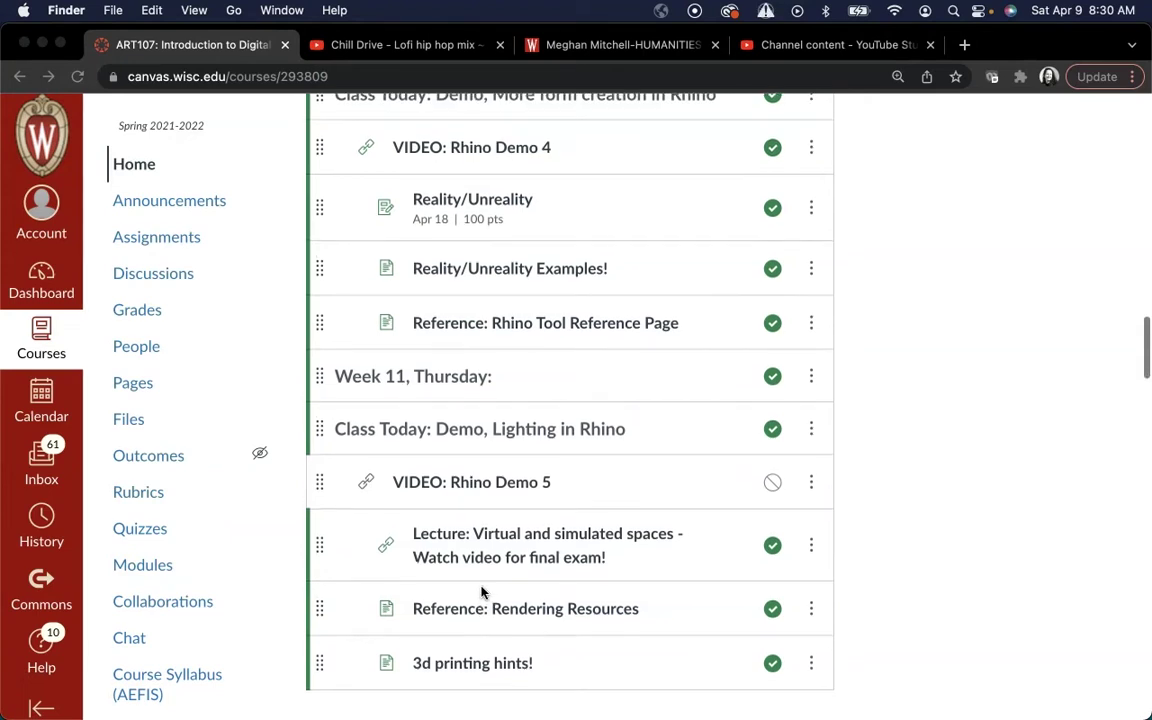
{"action": "scroll", "coordinate": [481, 592], "scroll_direction": "up", "scroll_amount": 2}
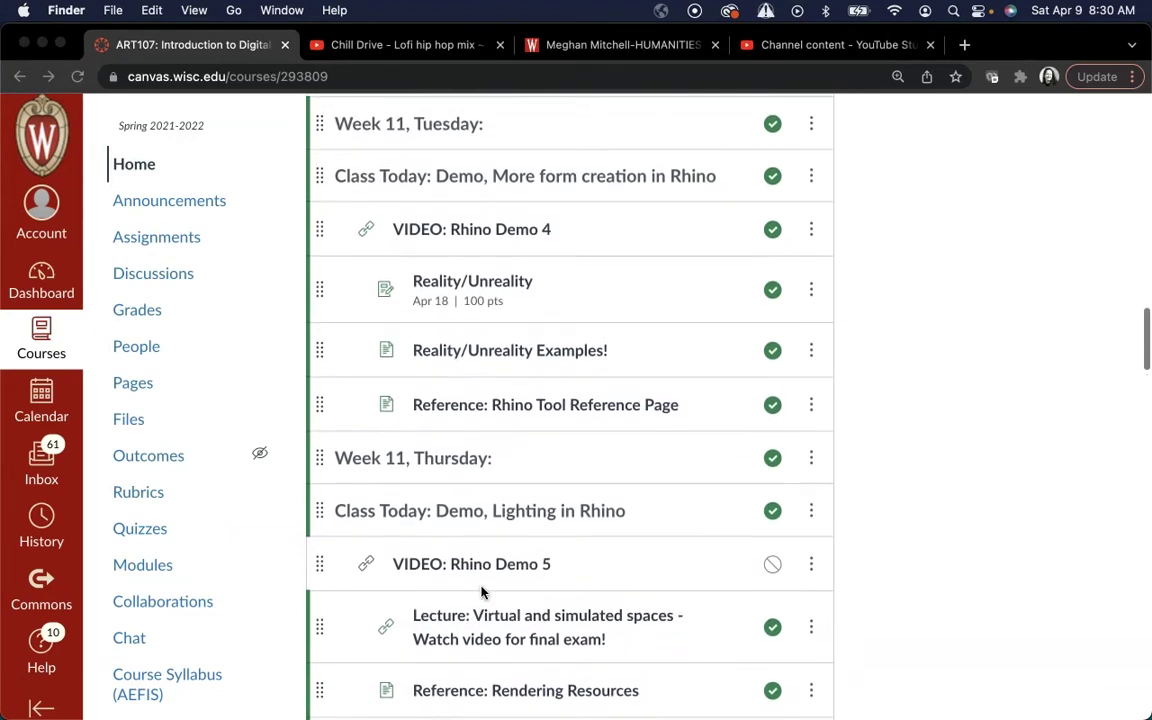
{"action": "scroll", "coordinate": [481, 592], "scroll_direction": "down", "scroll_amount": 2}
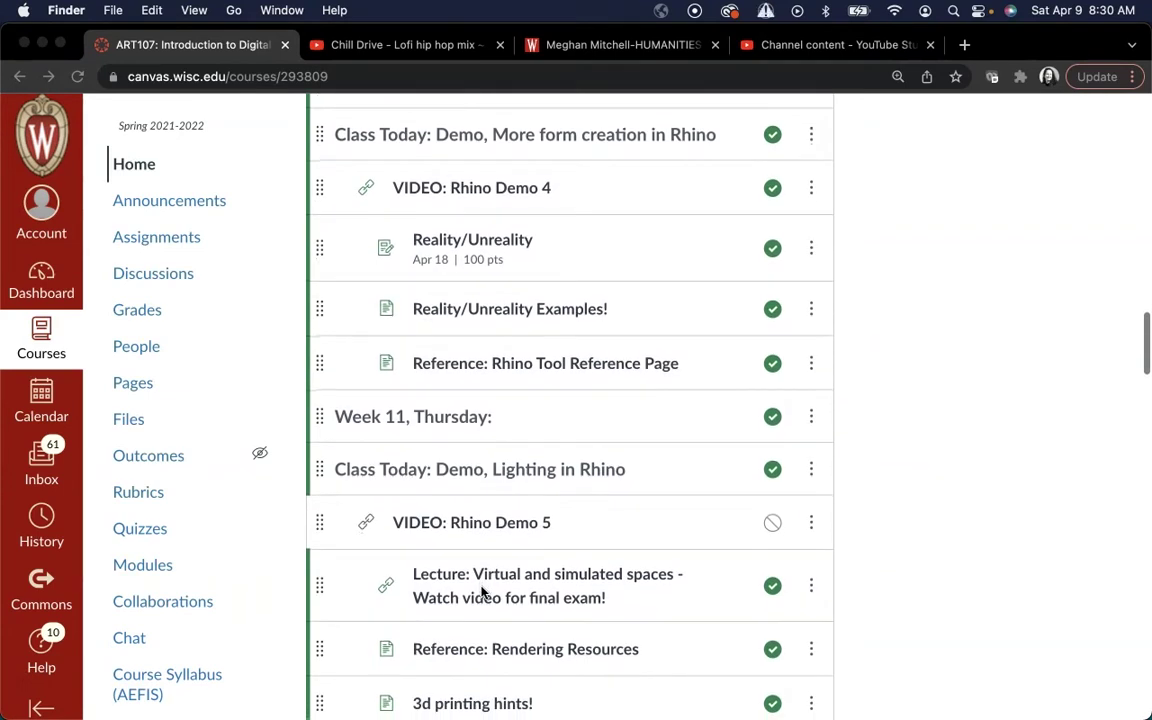
{"action": "scroll", "coordinate": [481, 592], "scroll_direction": "down", "scroll_amount": 1}
{"action": "scroll", "coordinate": [481, 592], "scroll_direction": "down", "scroll_amount": 2}
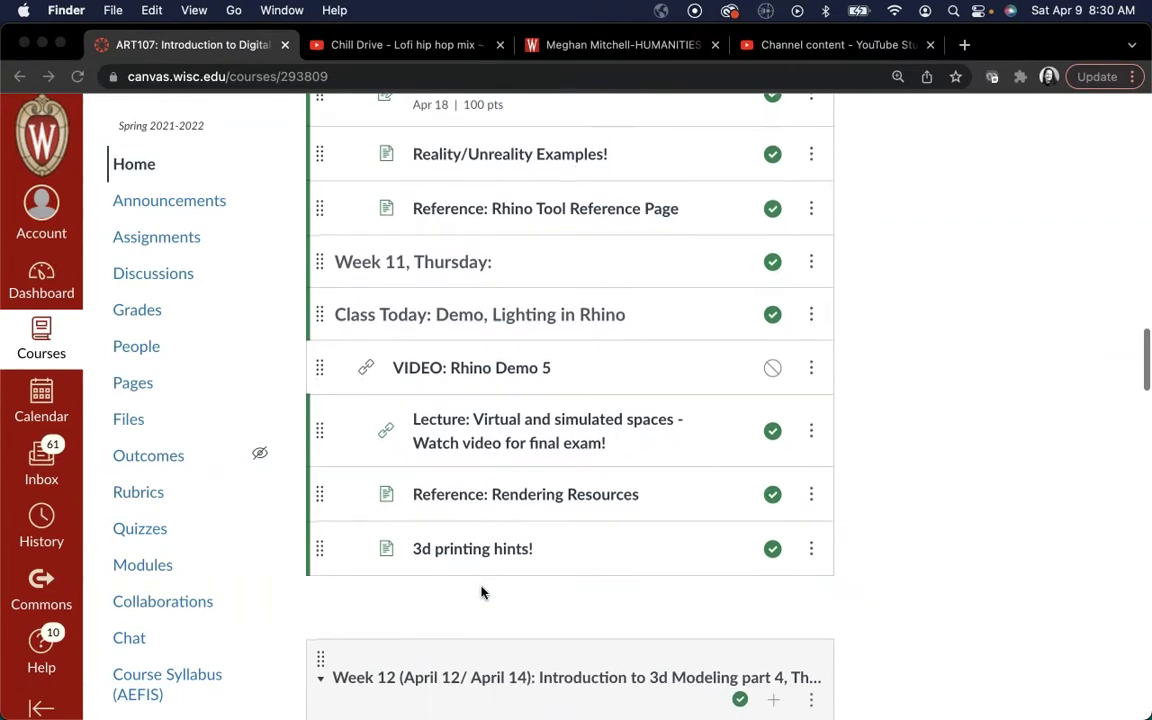
{"action": "scroll", "coordinate": [481, 592], "scroll_direction": "down", "scroll_amount": 1}
{"action": "scroll", "coordinate": [481, 592], "scroll_direction": "up", "scroll_amount": 1}
{"action": "scroll", "coordinate": [481, 592], "scroll_direction": "up", "scroll_amount": 1}
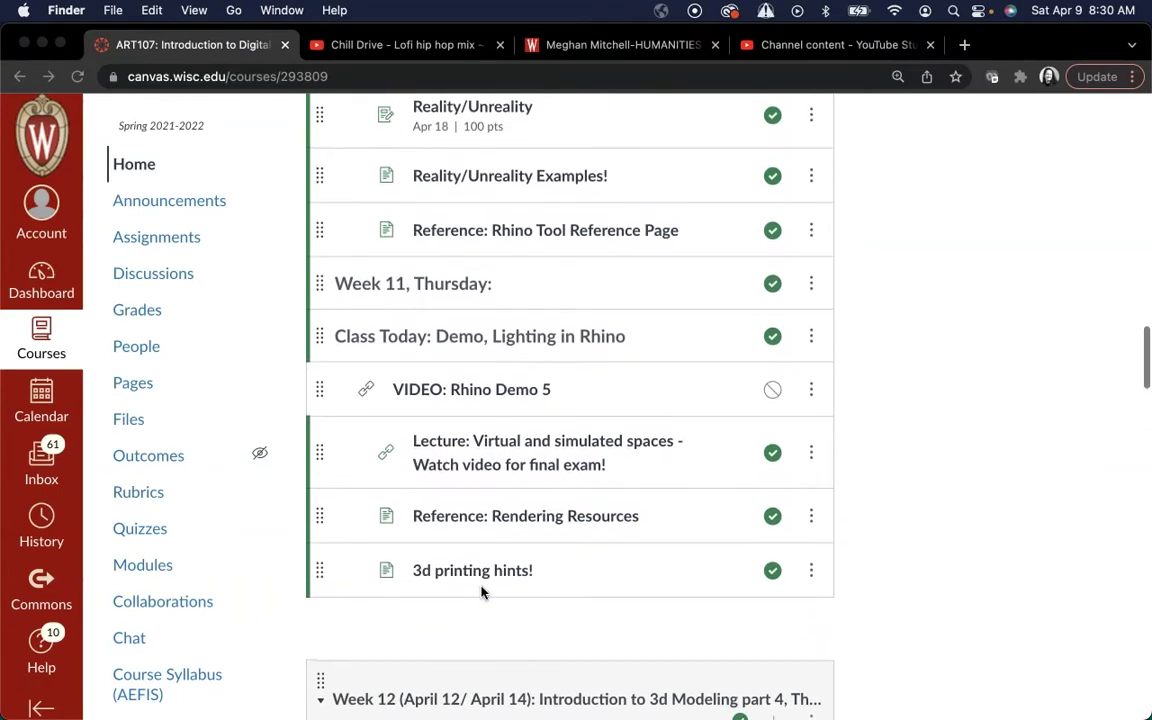
{"action": "scroll", "coordinate": [481, 592], "scroll_direction": "down", "scroll_amount": 2}
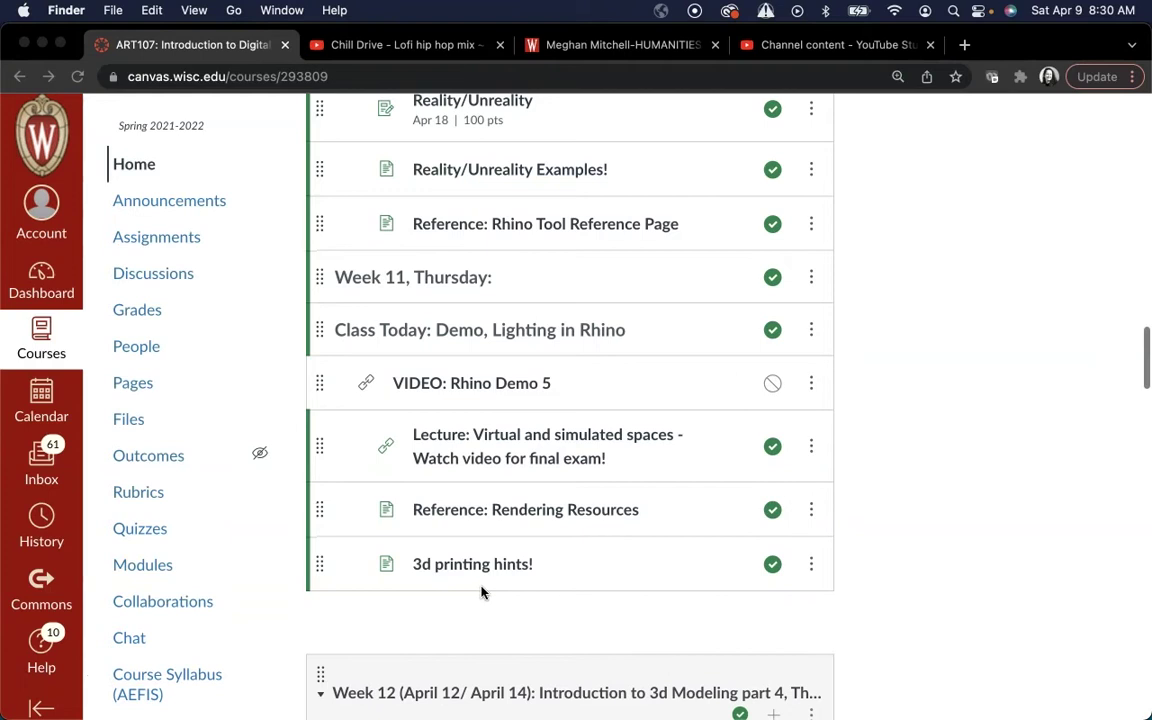
{"action": "scroll", "coordinate": [481, 592], "scroll_direction": "down", "scroll_amount": 1}
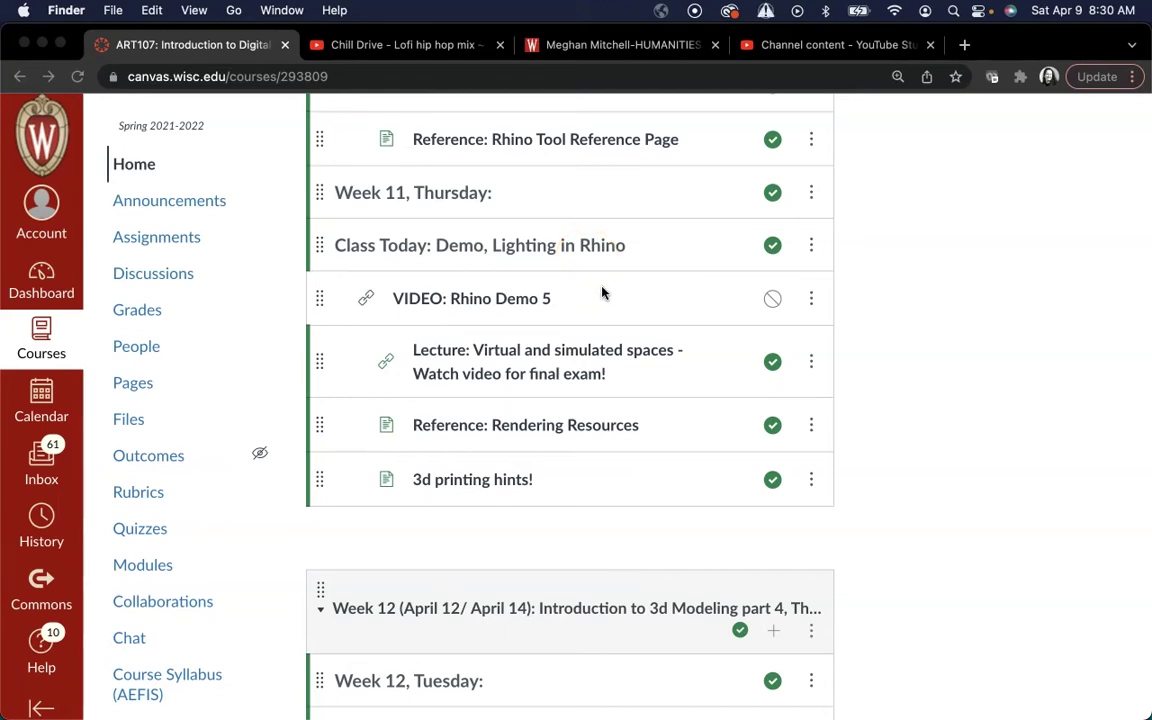
{"action": "scroll", "coordinate": [601, 291], "scroll_direction": "up", "scroll_amount": 3}
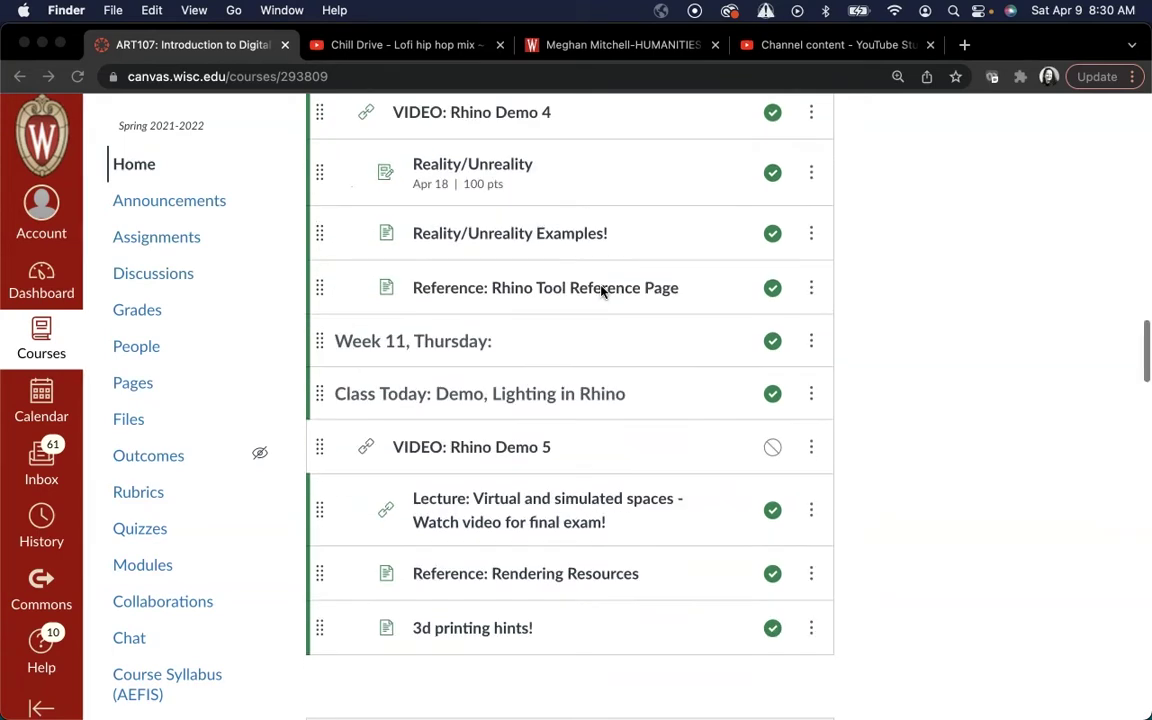
{"action": "scroll", "coordinate": [601, 291], "scroll_direction": "down", "scroll_amount": 4}
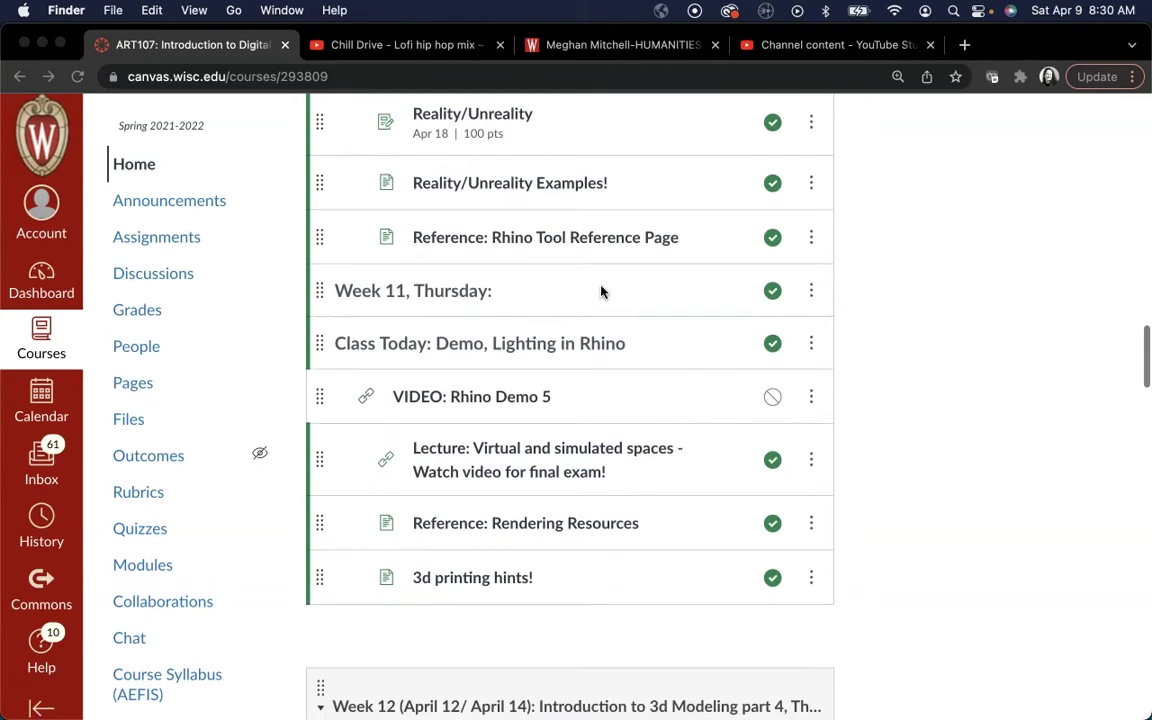
{"action": "scroll", "coordinate": [601, 291], "scroll_direction": "down", "scroll_amount": 4}
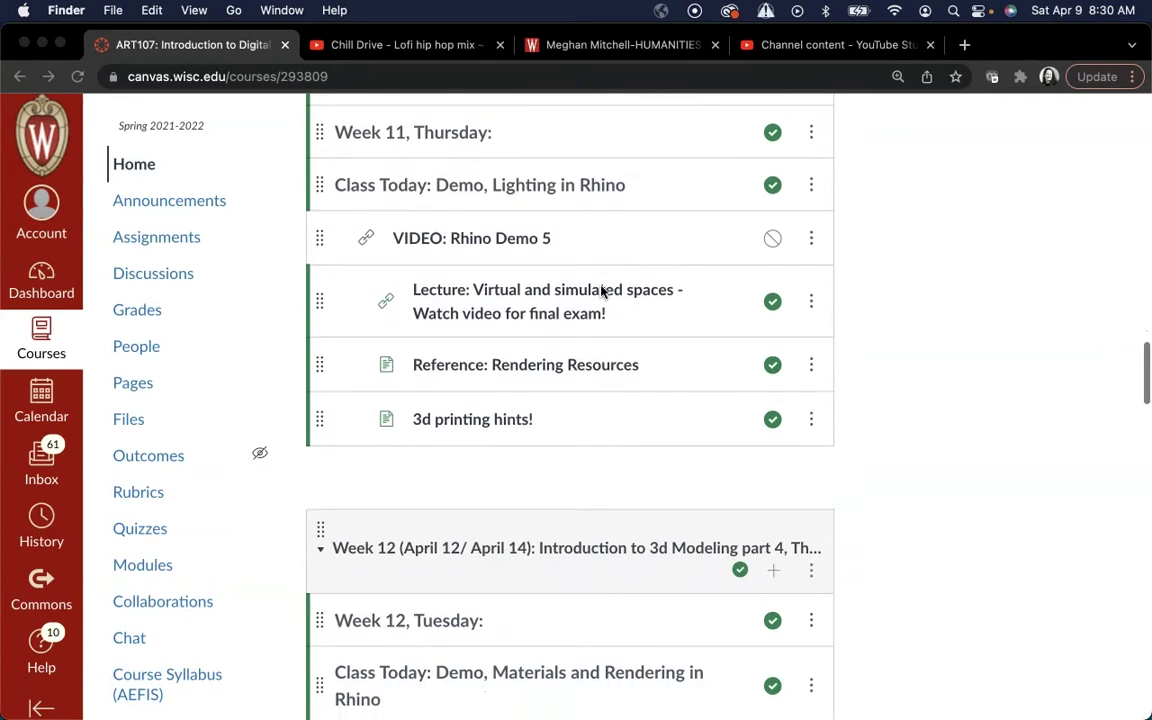
{"action": "scroll", "coordinate": [601, 291], "scroll_direction": "up", "scroll_amount": 1}
{"action": "scroll", "coordinate": [601, 291], "scroll_direction": "up", "scroll_amount": 2}
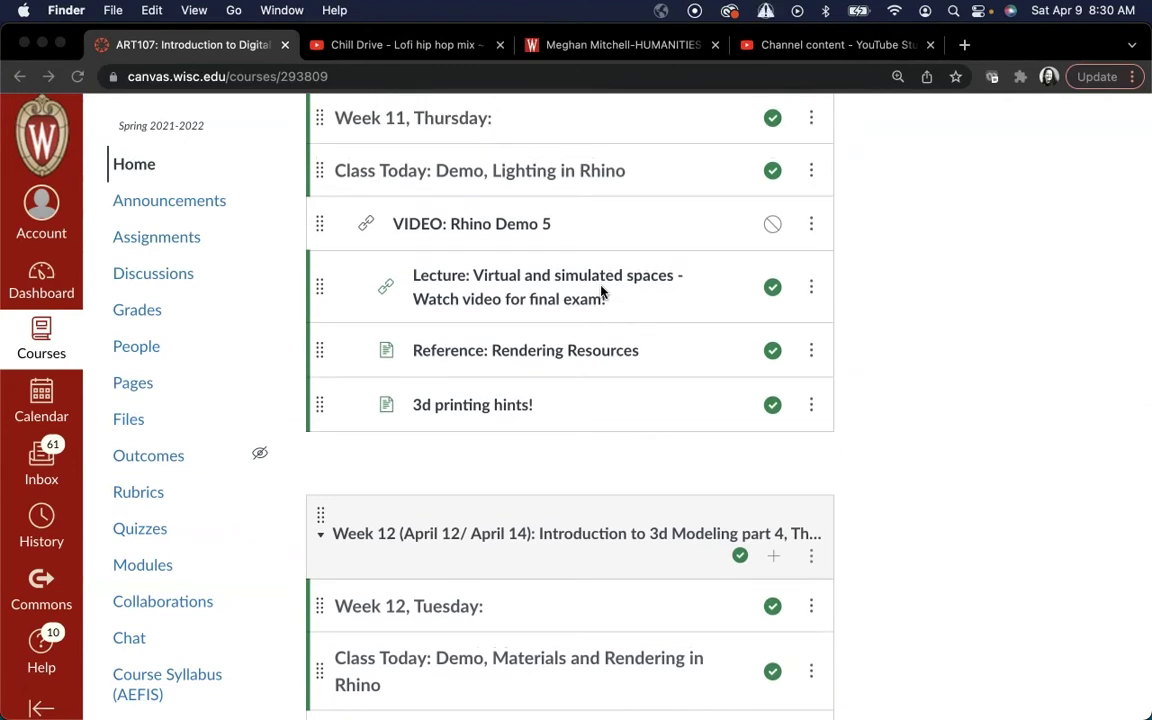
{"action": "scroll", "coordinate": [601, 291], "scroll_direction": "up", "scroll_amount": 1}
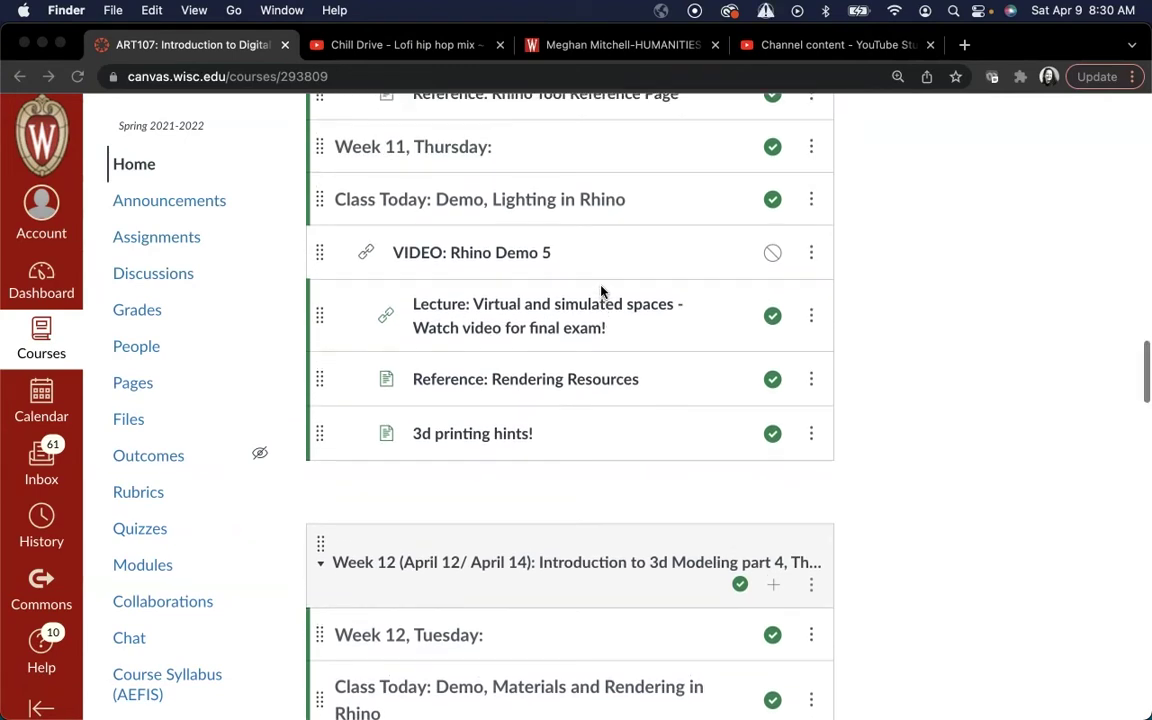
- Switch to Rhino 7 with the winged boat model open
{"action": "mouse_move", "coordinate": [846, 712]}
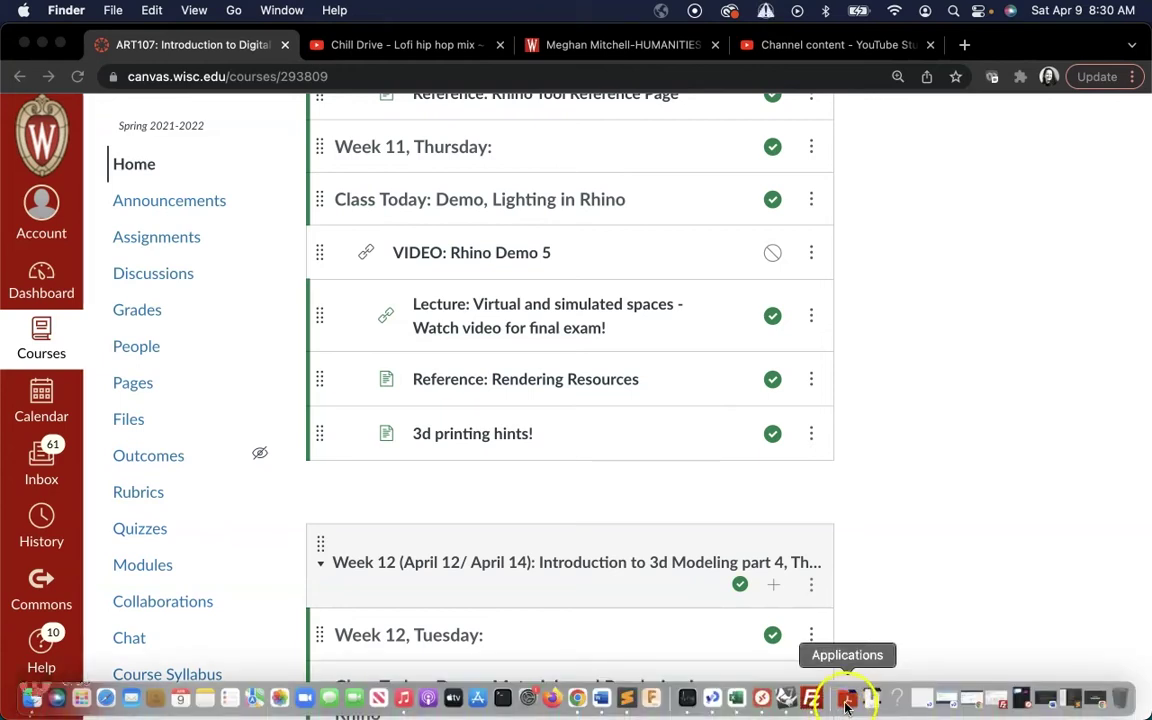
{"action": "left_click", "coordinate": [788, 698]}
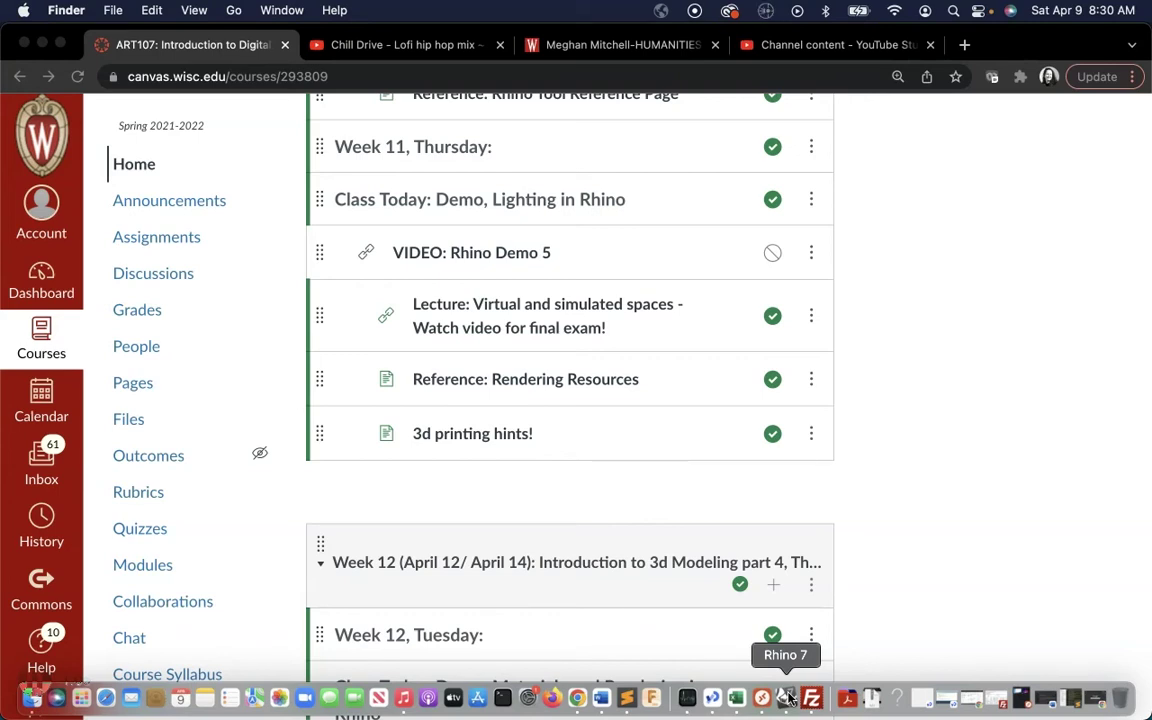
{"action": "left_click", "coordinate": [788, 697]}
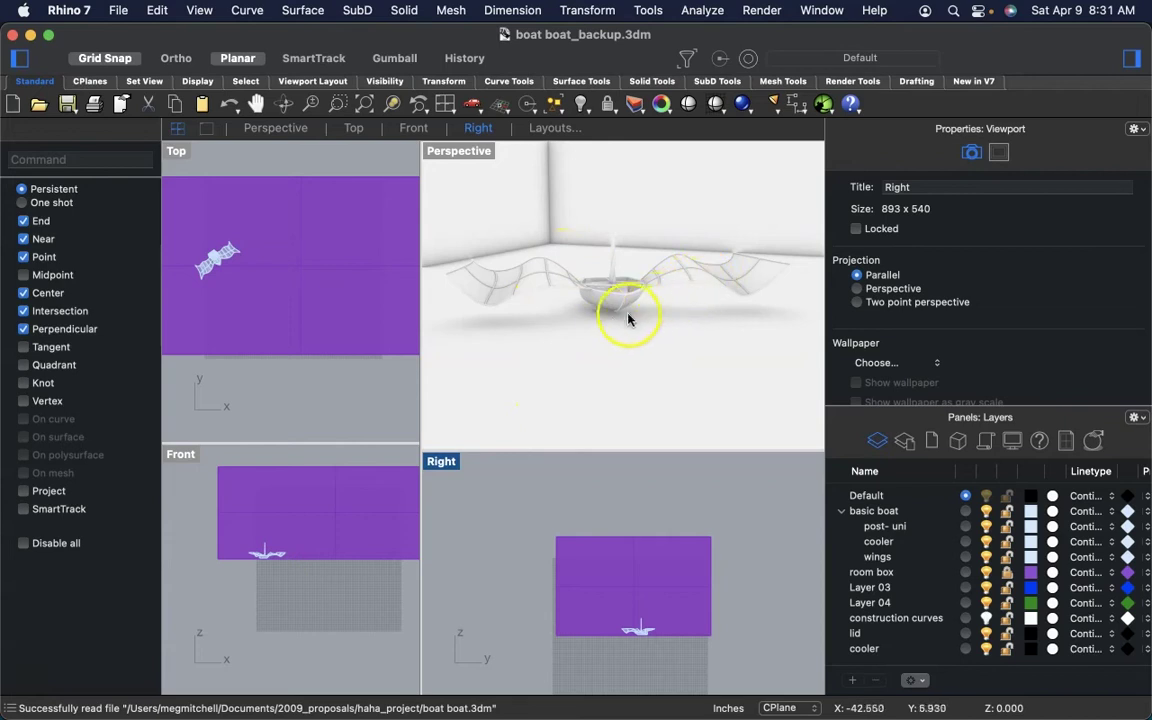
- Enlarge the modeling tool palette so all its tools show above the object snap settings
{"action": "scroll", "coordinate": [648, 273], "scroll_direction": "down", "scroll_amount": 3}
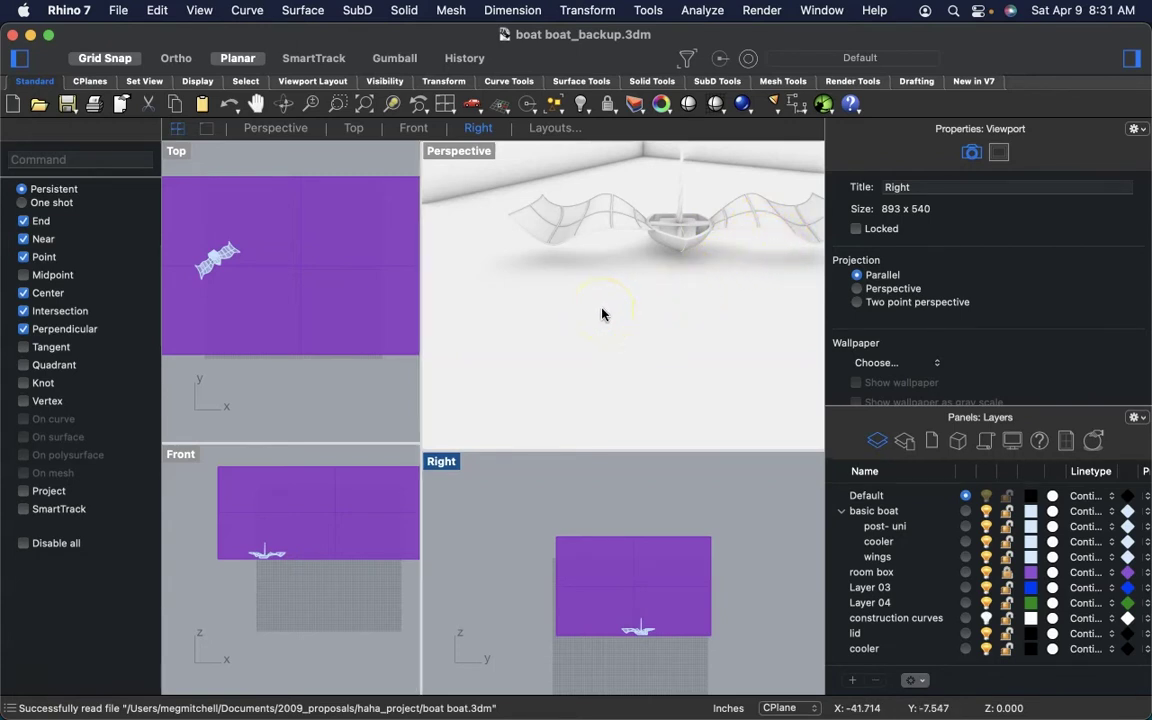
{"action": "scroll", "coordinate": [602, 308], "scroll_direction": "up", "scroll_amount": 5}
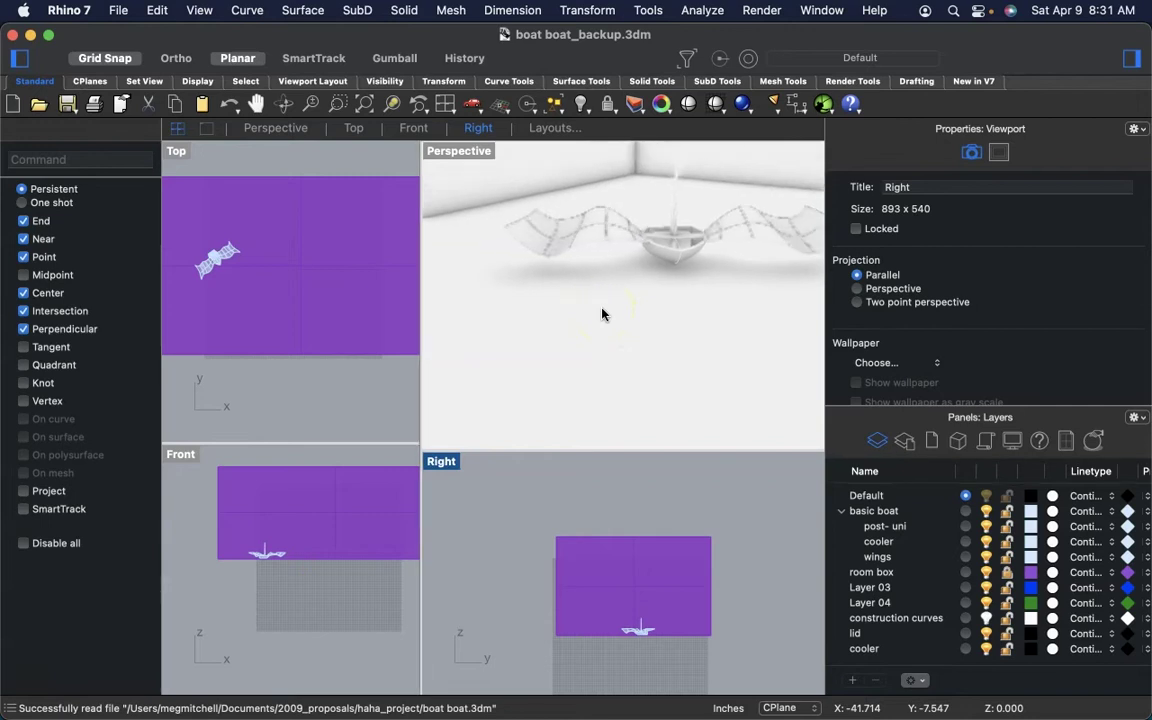
{"action": "scroll", "coordinate": [601, 314], "scroll_direction": "right", "scroll_amount": 10}
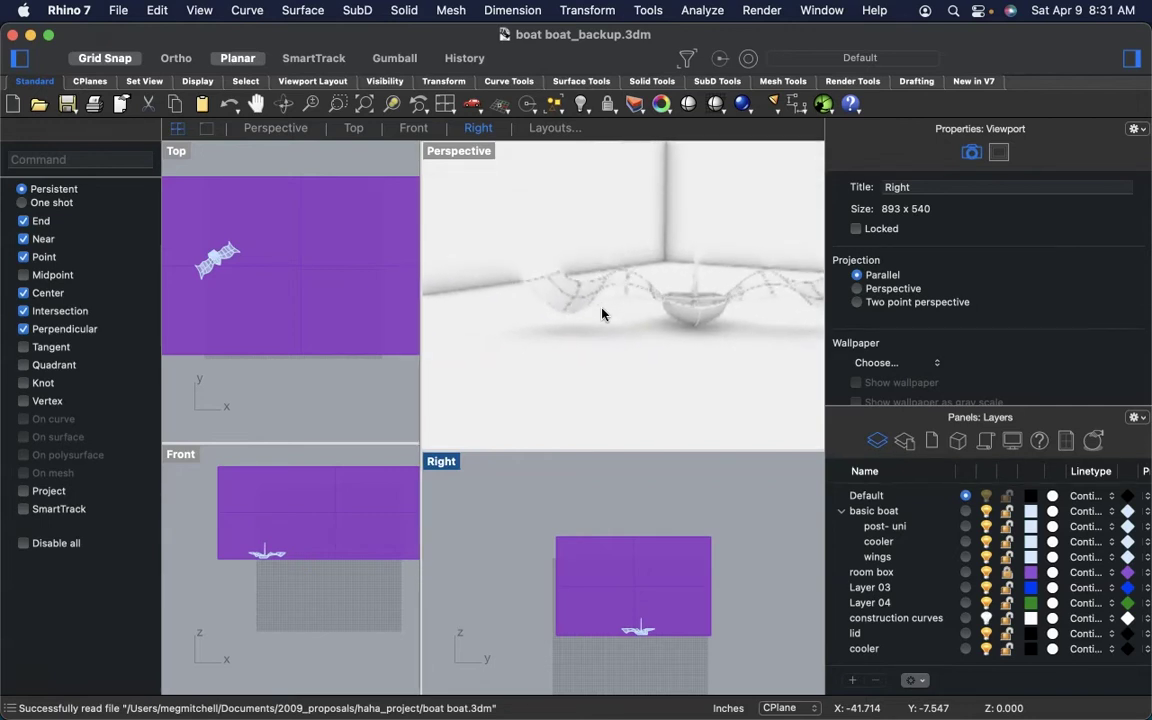
{"action": "scroll", "coordinate": [601, 314], "scroll_direction": "right", "scroll_amount": 4}
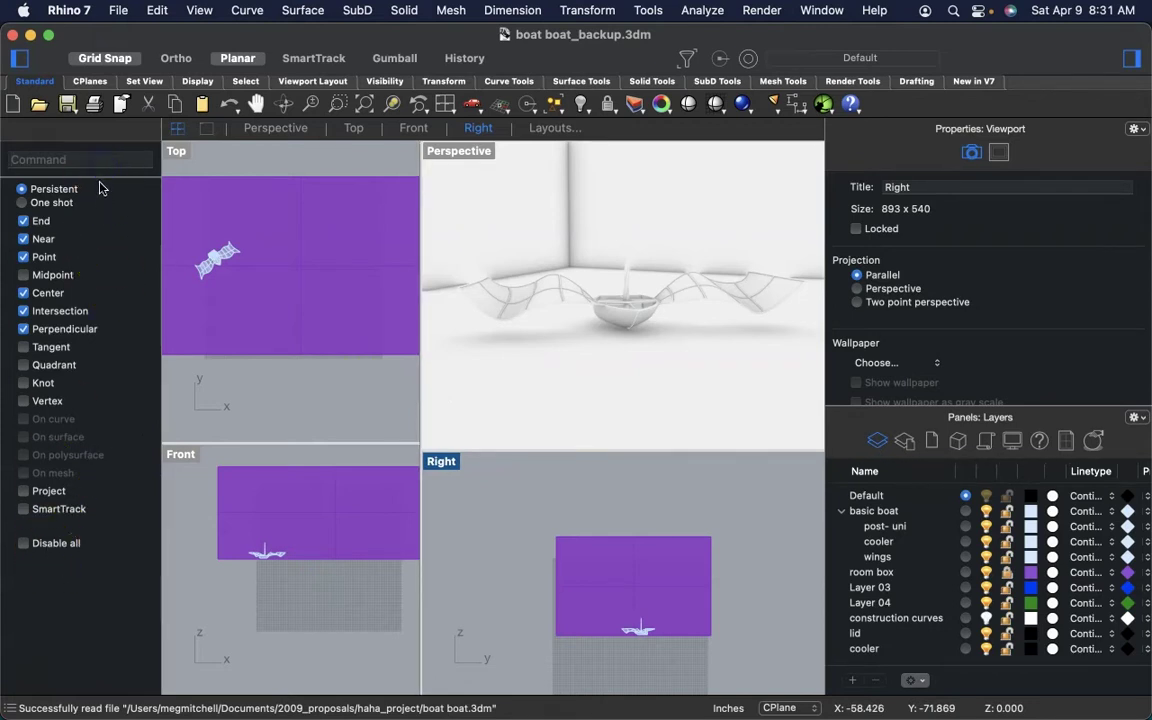
{"action": "left_click_drag", "start_coordinate": [89, 177], "coordinate": [75, 507]}
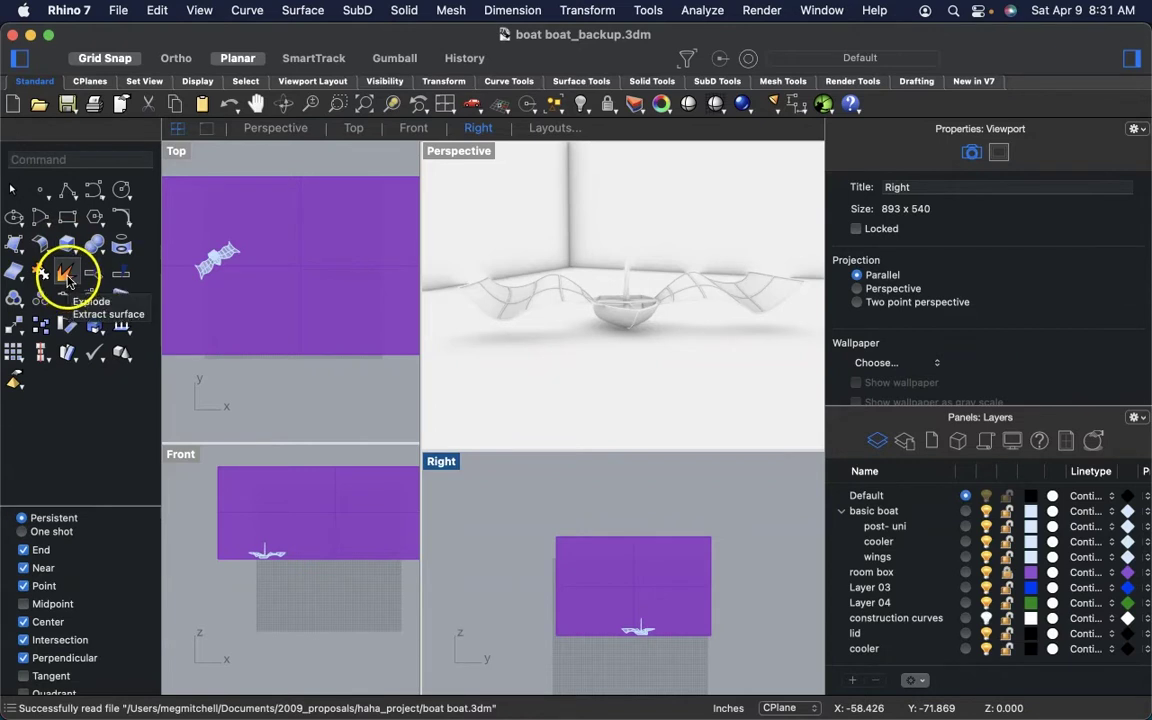
- Select the whole grouped winged boat in the room, ungroup it into separate objects and clear the selection
{"action": "scroll", "coordinate": [563, 307], "scroll_direction": "down", "scroll_amount": 10}
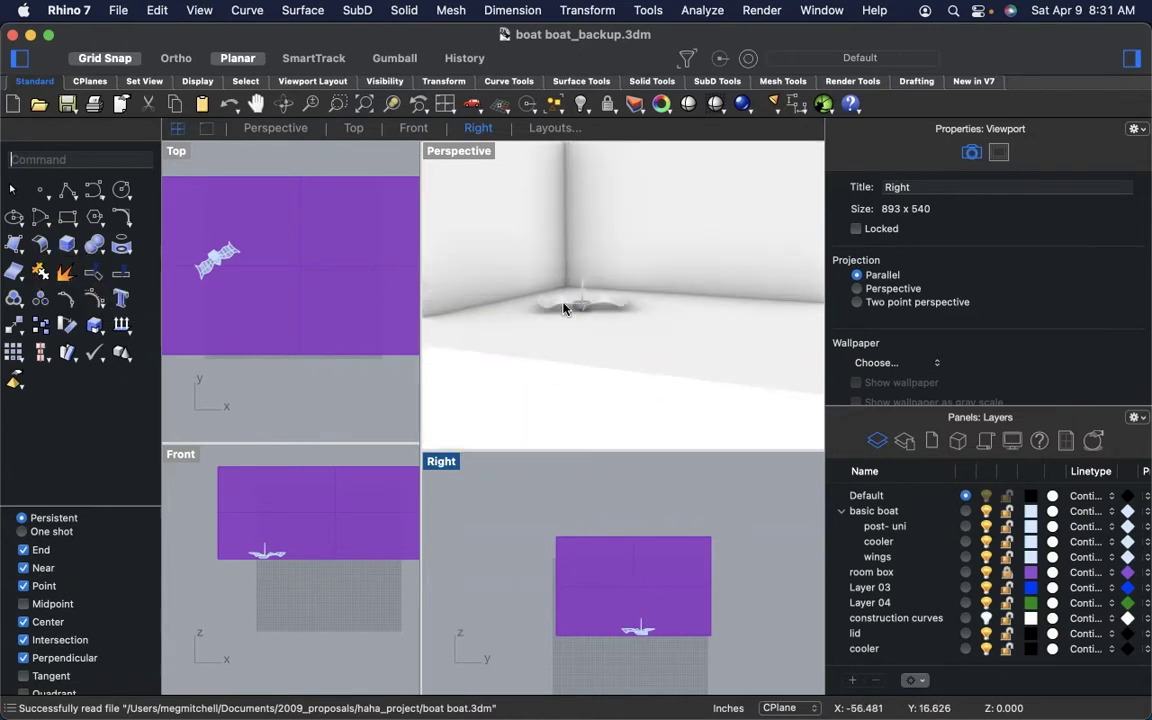
{"action": "scroll", "coordinate": [563, 307], "scroll_direction": "down", "scroll_amount": 5}
{"action": "left_click", "coordinate": [502, 320]}
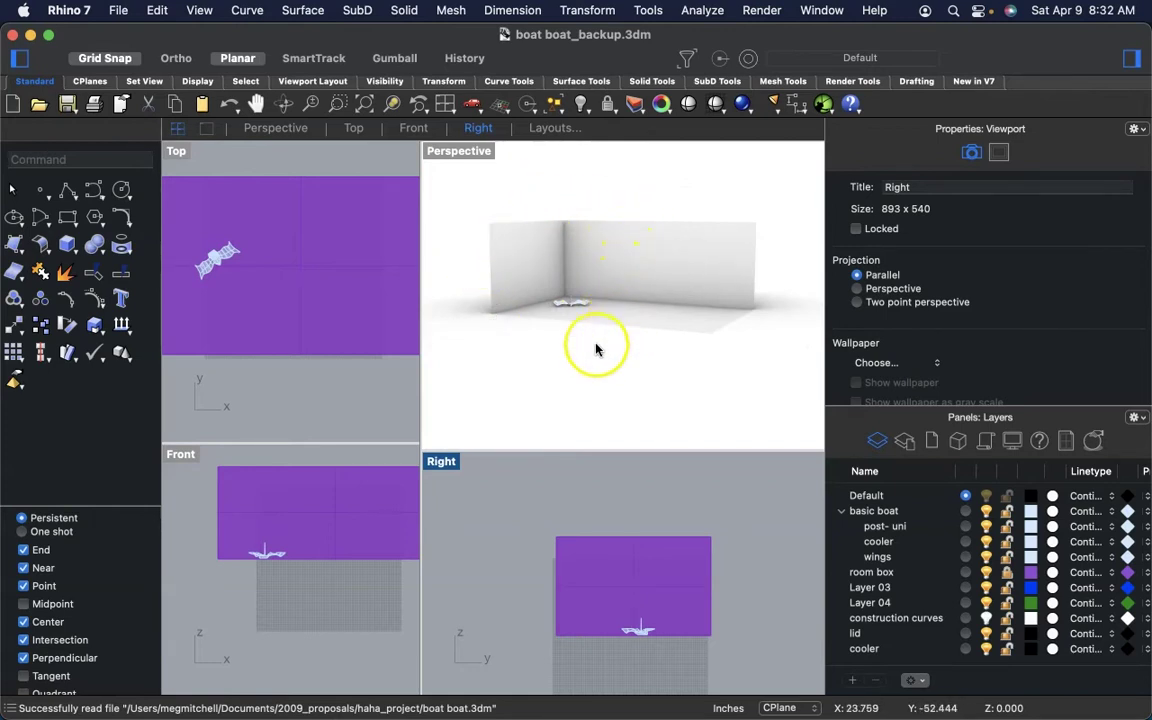
{"action": "scroll", "coordinate": [553, 302], "scroll_direction": "up", "scroll_amount": 8}
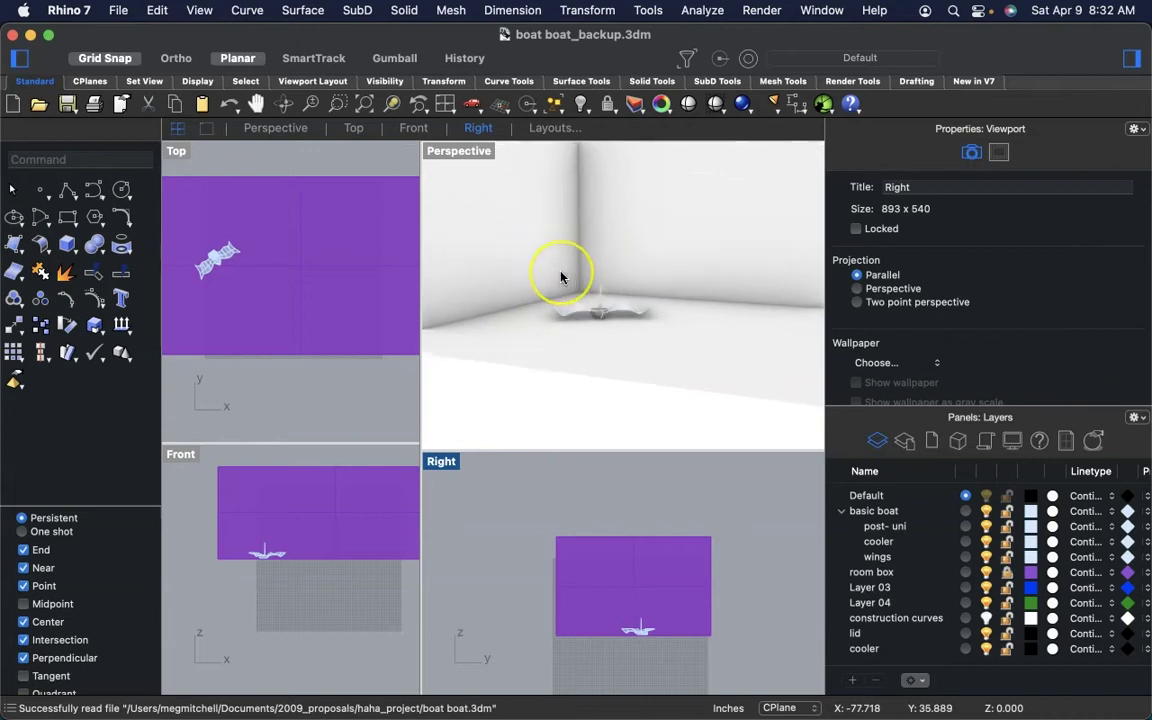
{"action": "scroll", "coordinate": [561, 268], "scroll_direction": "up", "scroll_amount": 5}
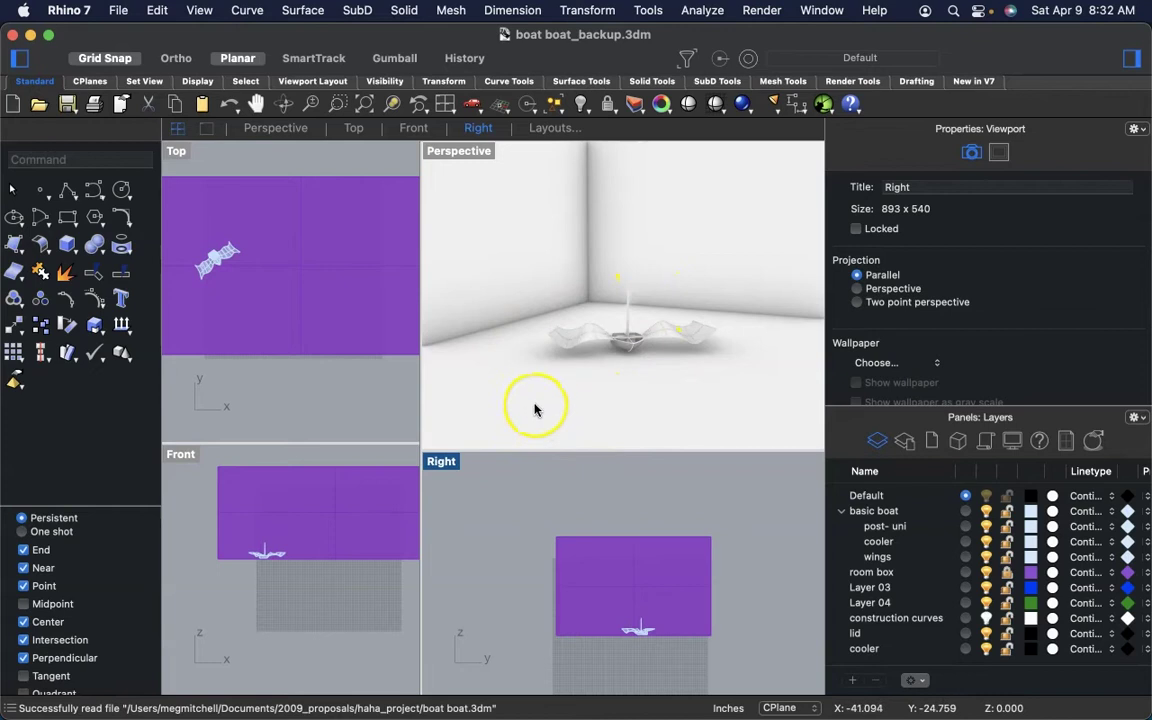
{"action": "left_click", "coordinate": [612, 265]}
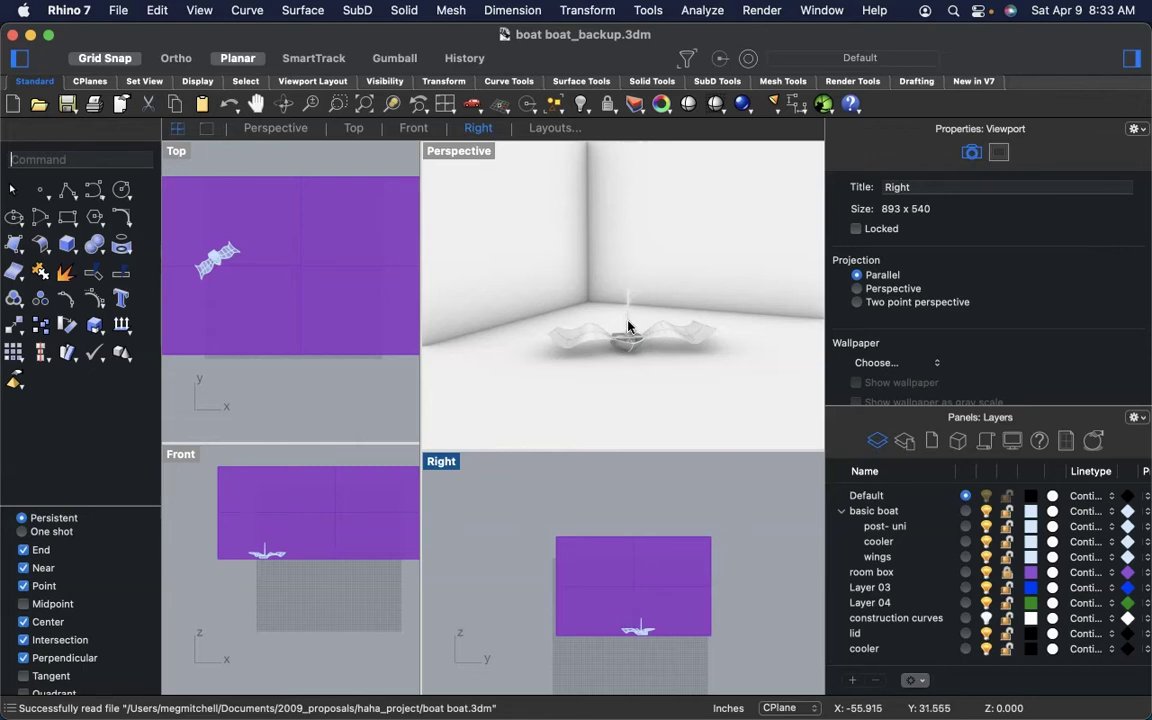
{"action": "left_click", "coordinate": [627, 322]}
{"action": "left_click", "coordinate": [628, 326]}
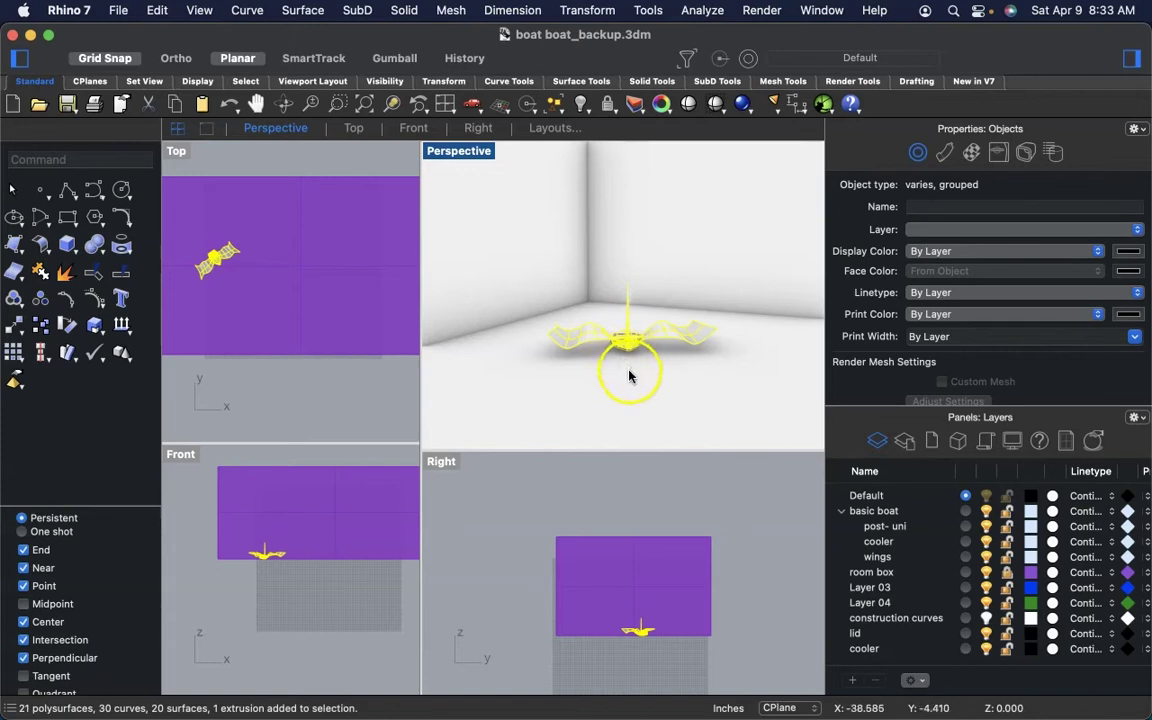
{"action": "left_click", "coordinate": [42, 303]}
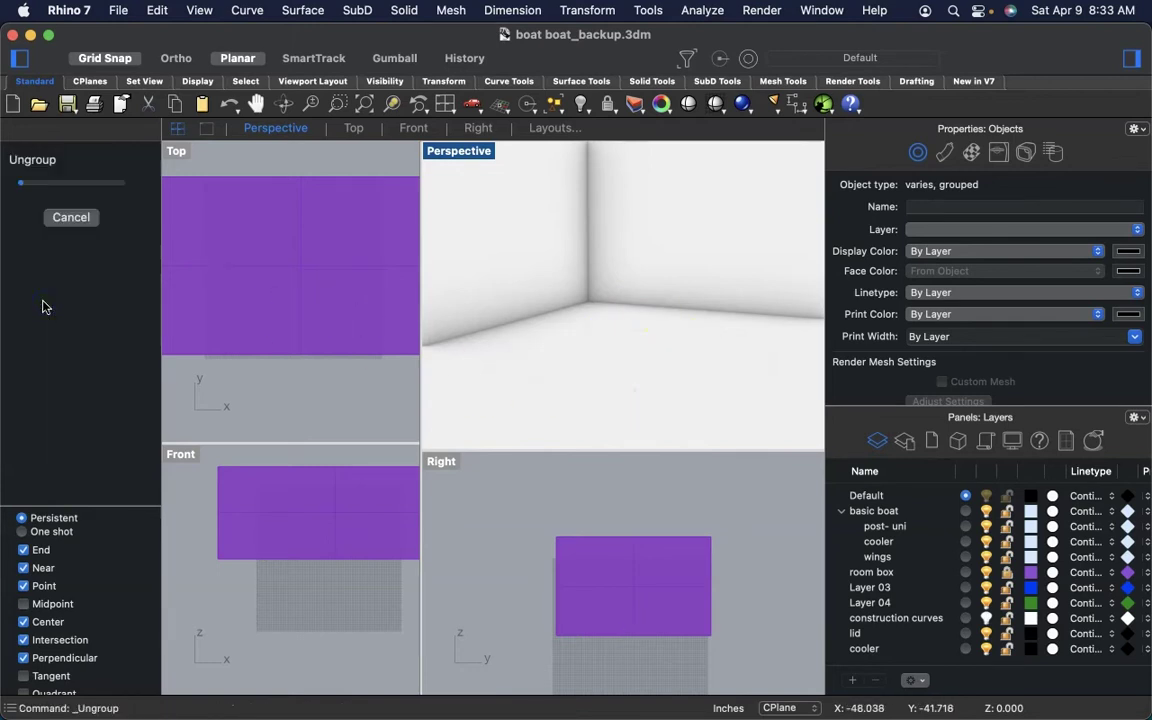
{"action": "left_click", "coordinate": [653, 410]}
- Duplicate the boat's vertical post and move the copy onto the open floor in front of the boat
{"action": "left_click", "coordinate": [625, 319]}
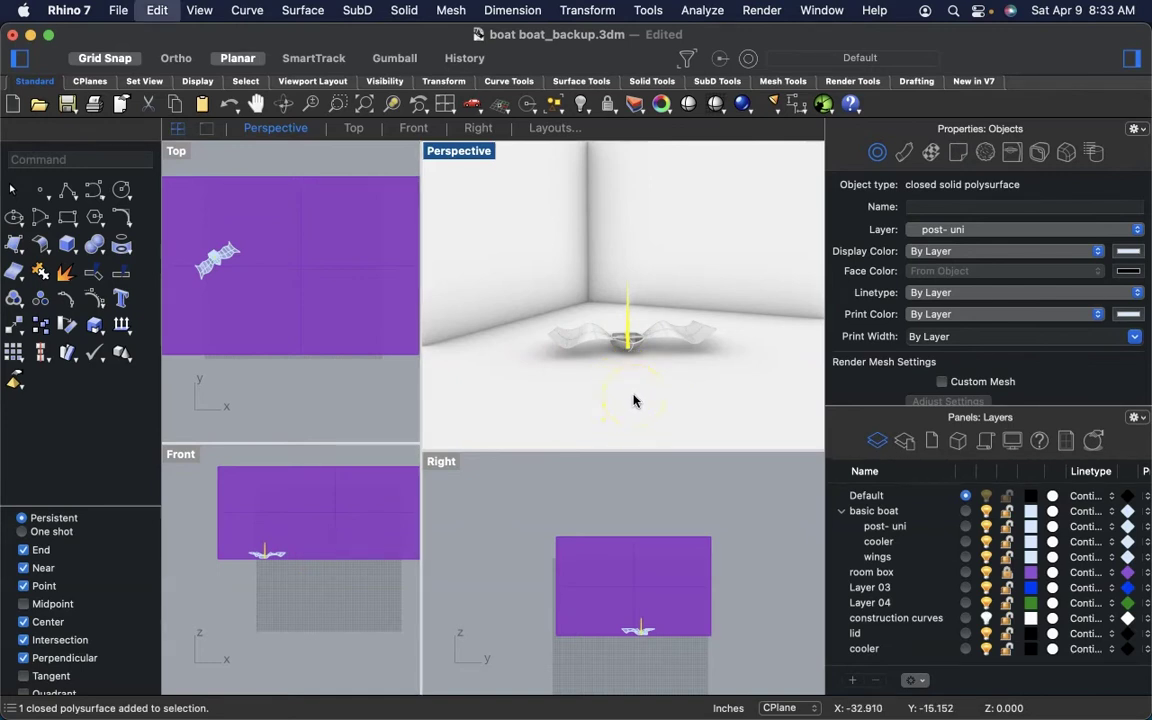
{"action": "key", "text": "super+v"}
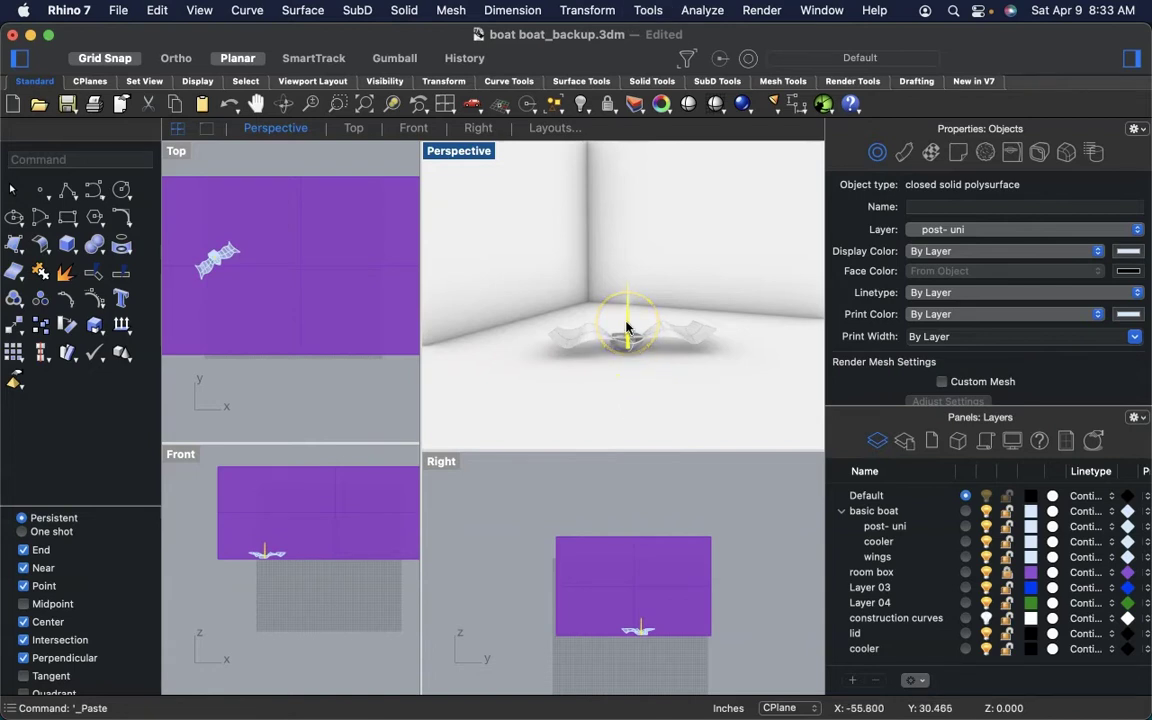
{"action": "left_click_drag", "start_coordinate": [627, 325], "coordinate": [513, 362]}
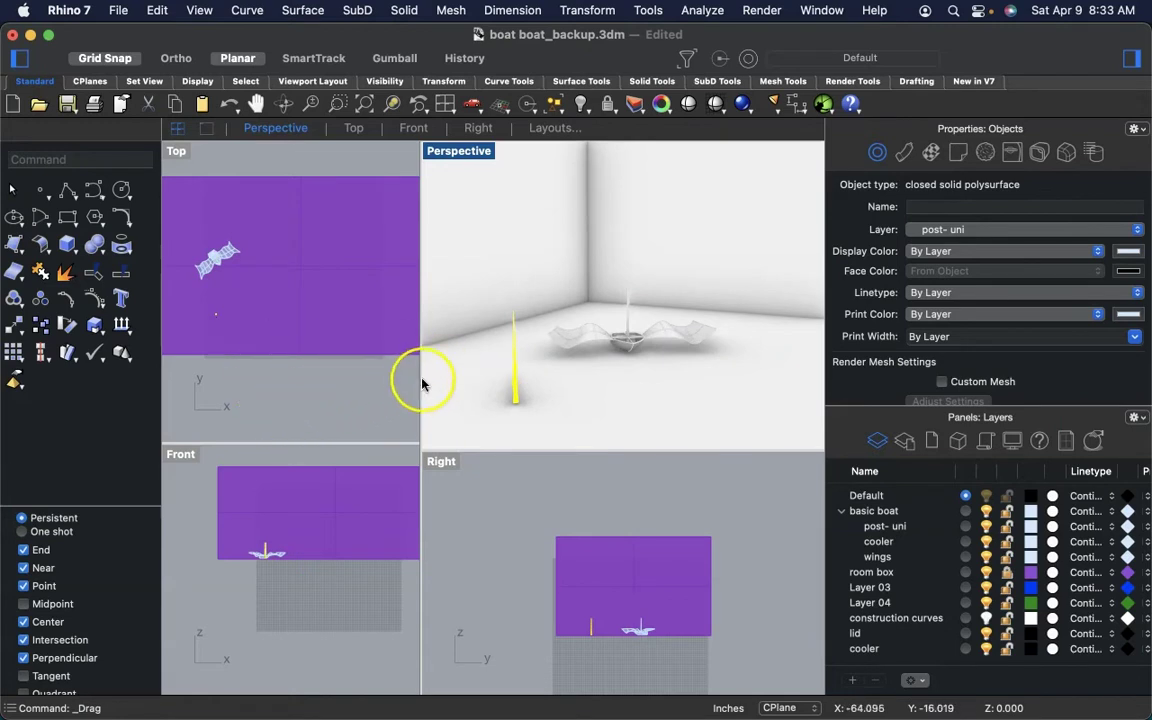
- Widen the Top and Front viewports and hide the room box layer
{"action": "left_click_drag", "start_coordinate": [427, 384], "coordinate": [629, 360]}
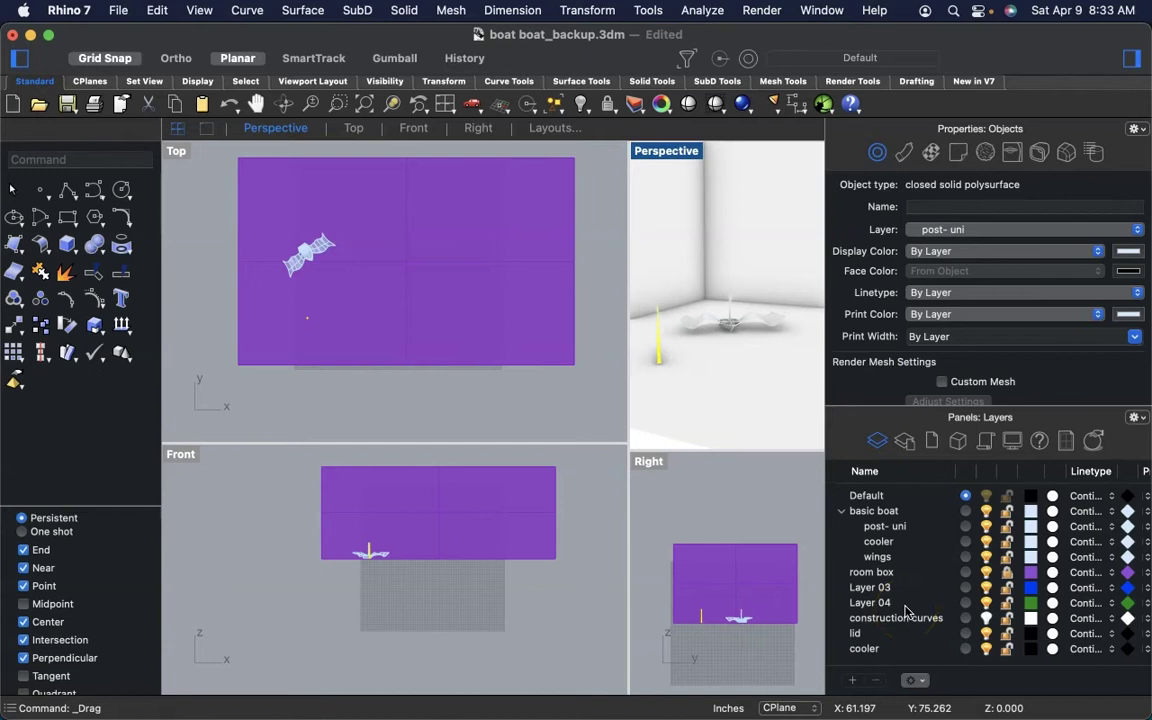
{"action": "left_click", "coordinate": [986, 572]}
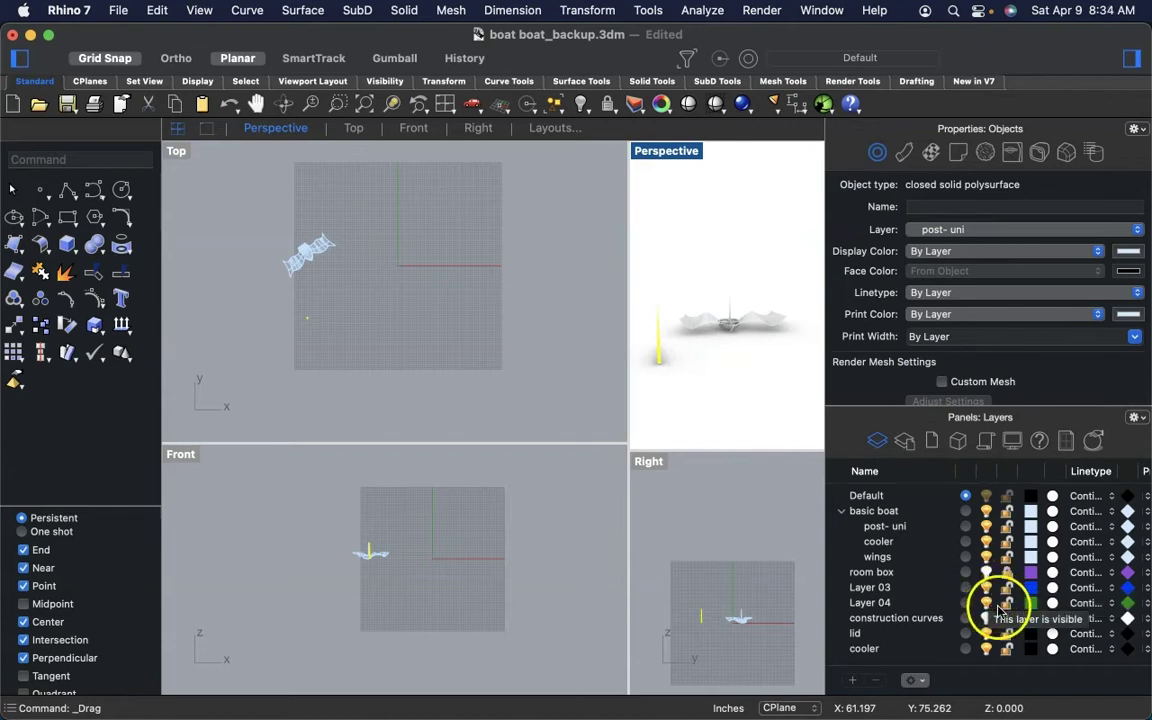
- Temporarily hide the basic boat layer to select the stray open curve on the Default layer, and show the layer again
{"action": "left_click", "coordinate": [987, 512]}
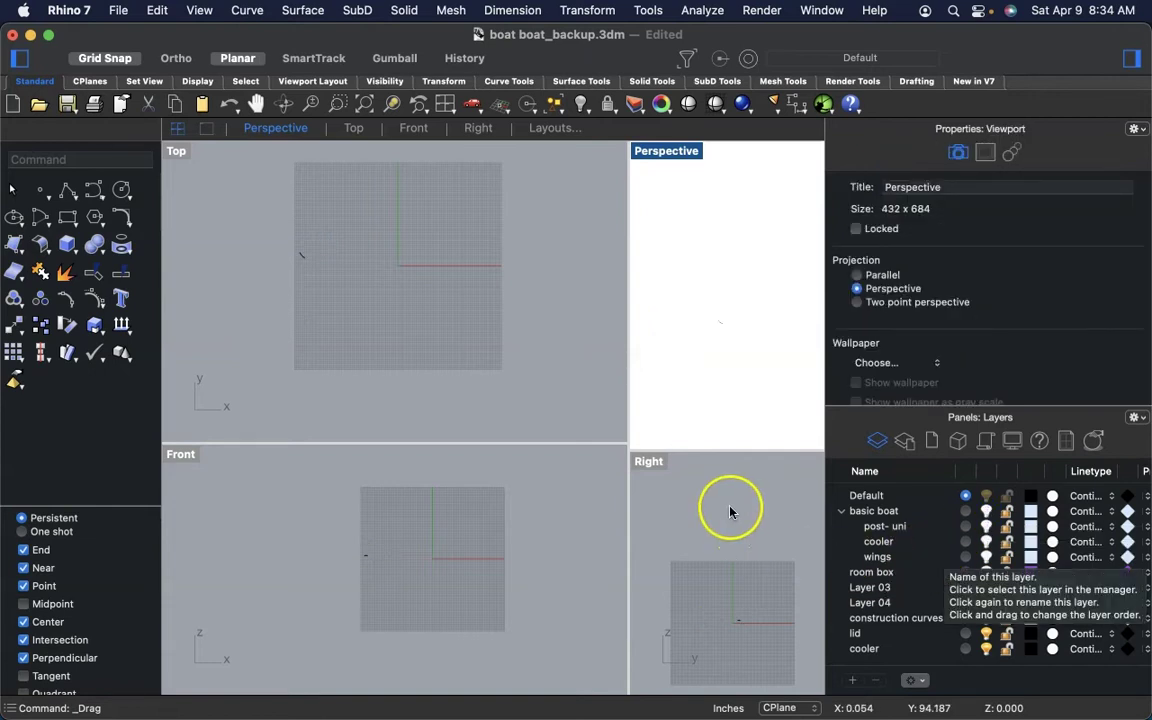
{"action": "left_click", "coordinate": [317, 234]}
{"action": "left_click_drag", "start_coordinate": [287, 286], "coordinate": [284, 287]}
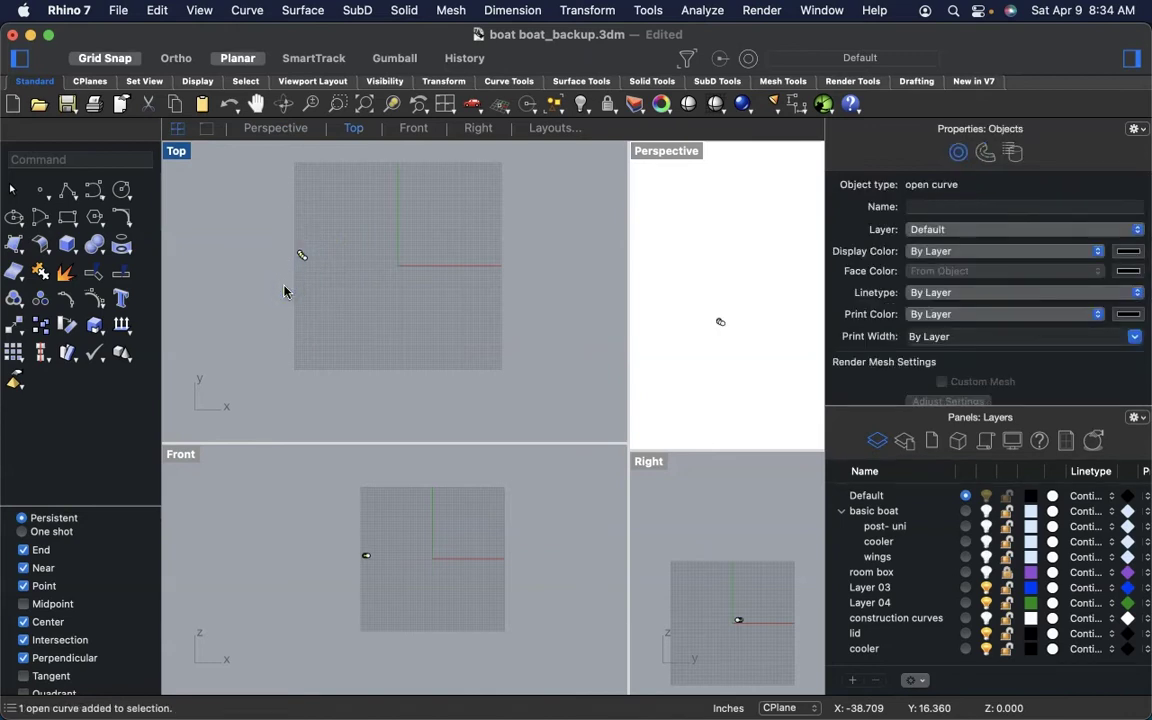
{"action": "left_click", "coordinate": [986, 511]}
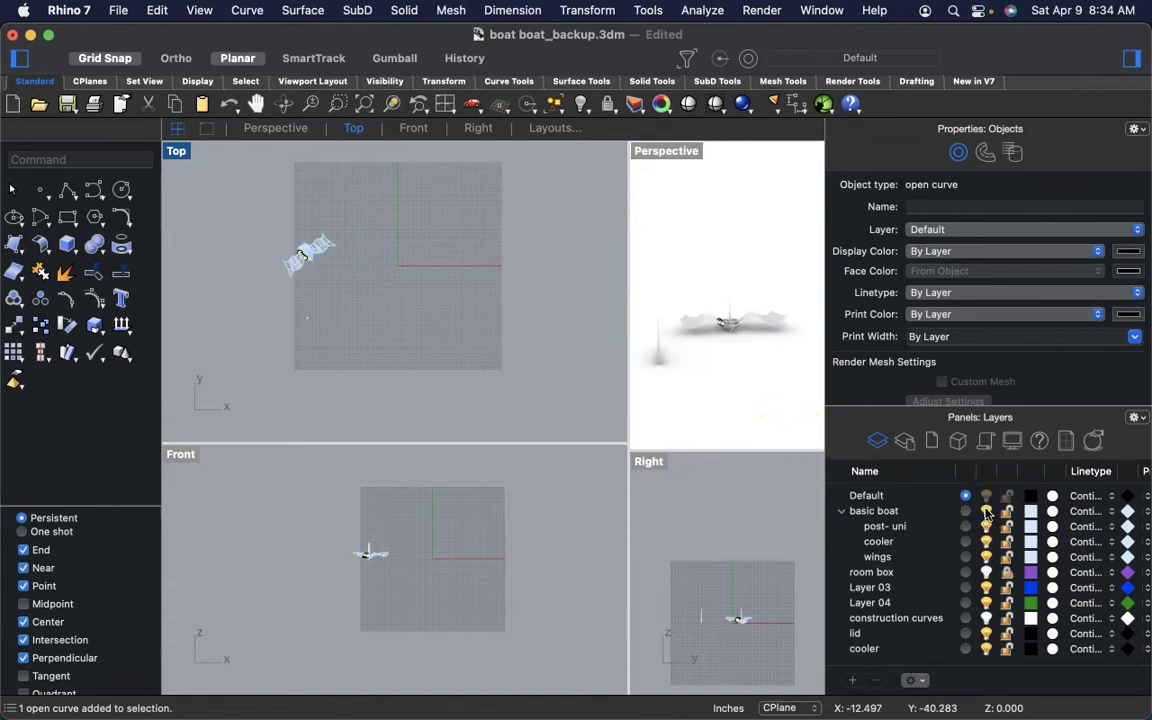
- Hide the basic boat layer, select all the stray curves and move them to the construction curves layer
{"action": "left_click", "coordinate": [986, 512]}
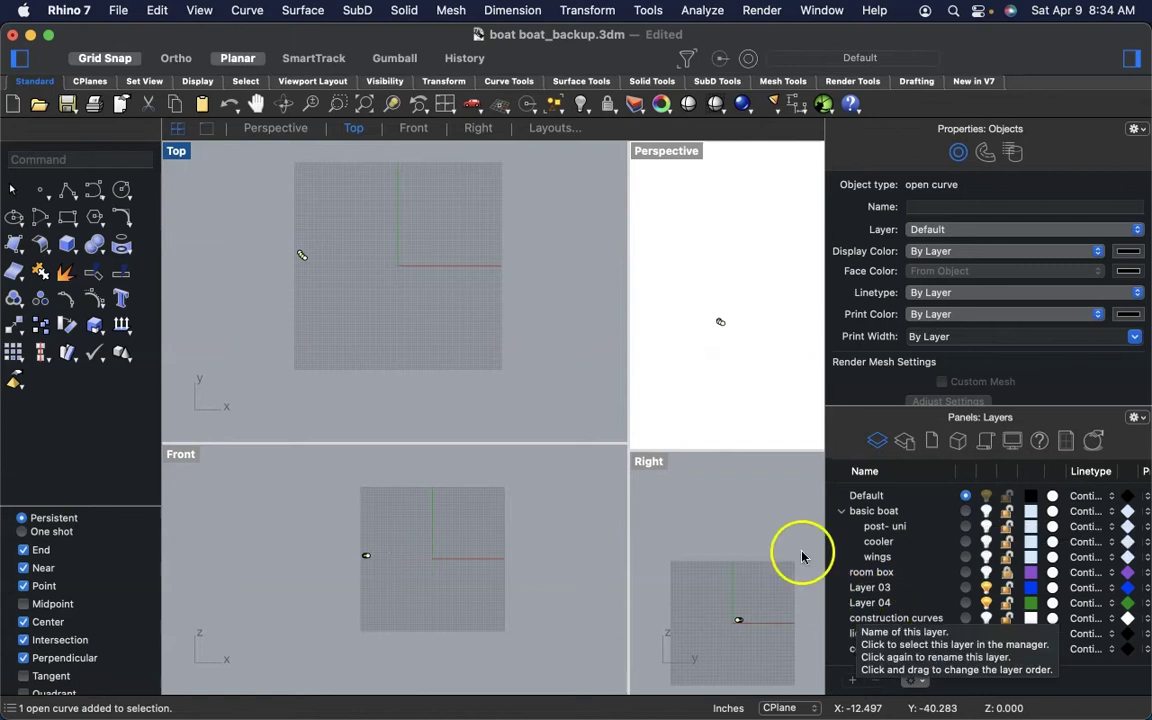
{"action": "left_click", "coordinate": [315, 280]}
{"action": "left_click_drag", "start_coordinate": [315, 280], "coordinate": [284, 302]}
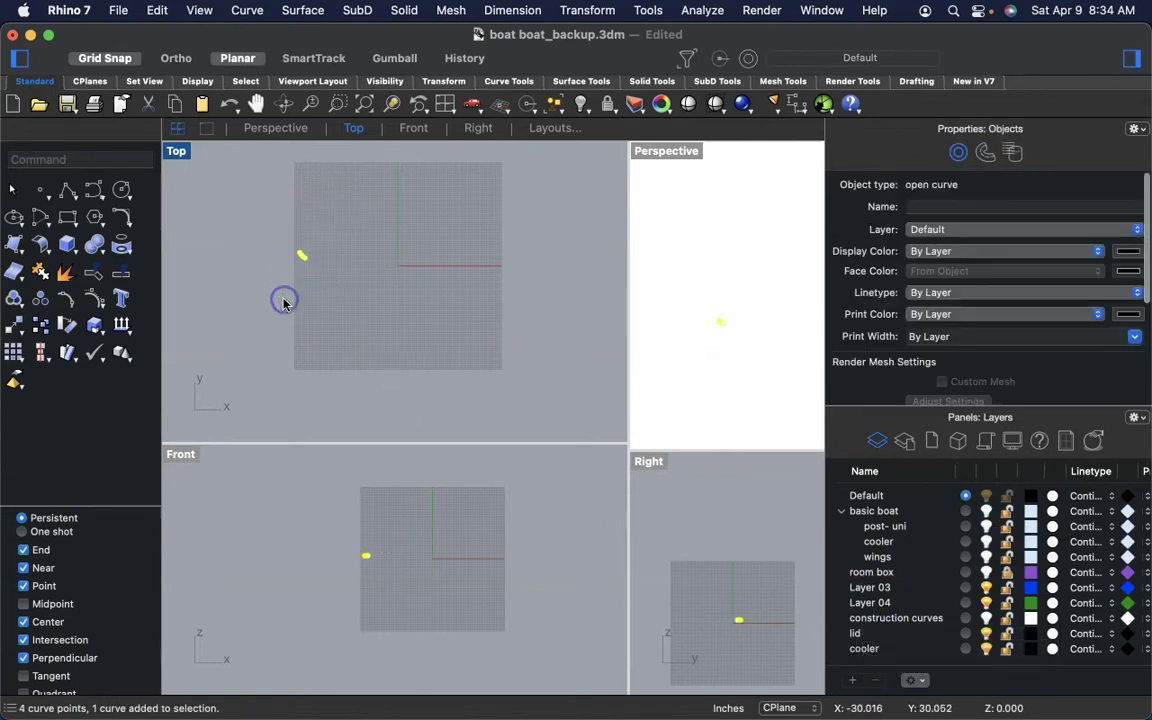
{"action": "right_click", "coordinate": [904, 622]}
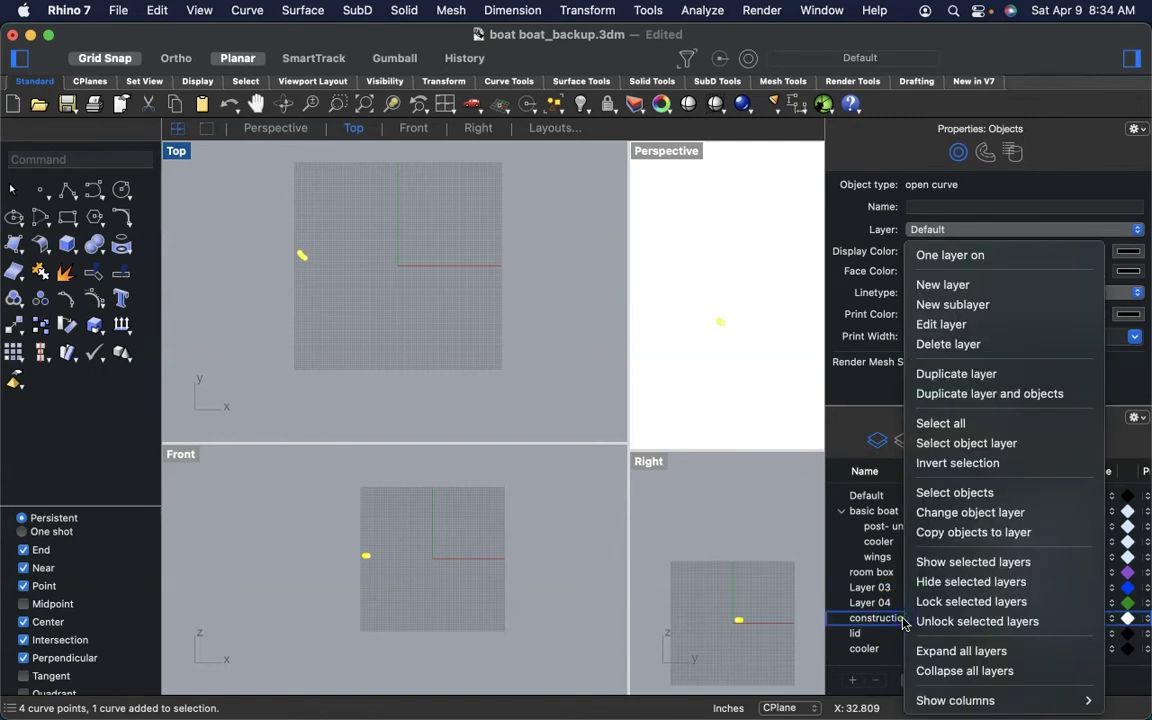
{"action": "left_click", "coordinate": [968, 513]}
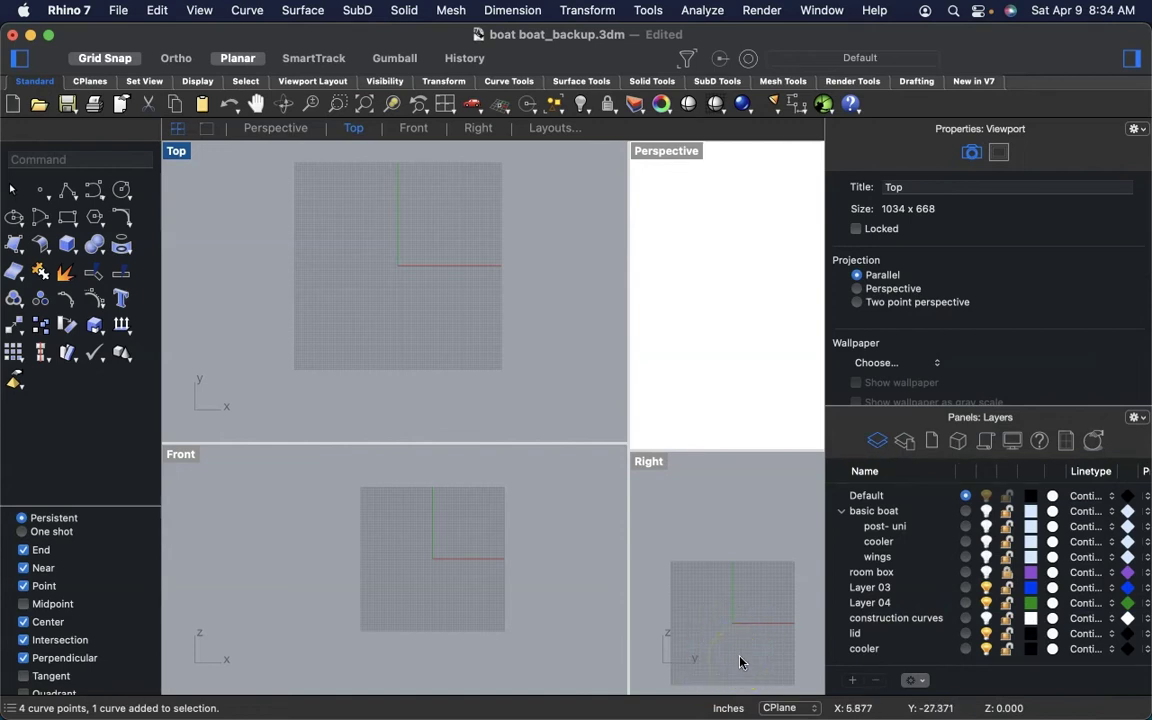
{"action": "left_click", "coordinate": [674, 663]}
- Show the basic boat layer again and move the copied post to the Default layer
{"action": "left_click", "coordinate": [986, 572]}
{"action": "left_click", "coordinate": [986, 511]}
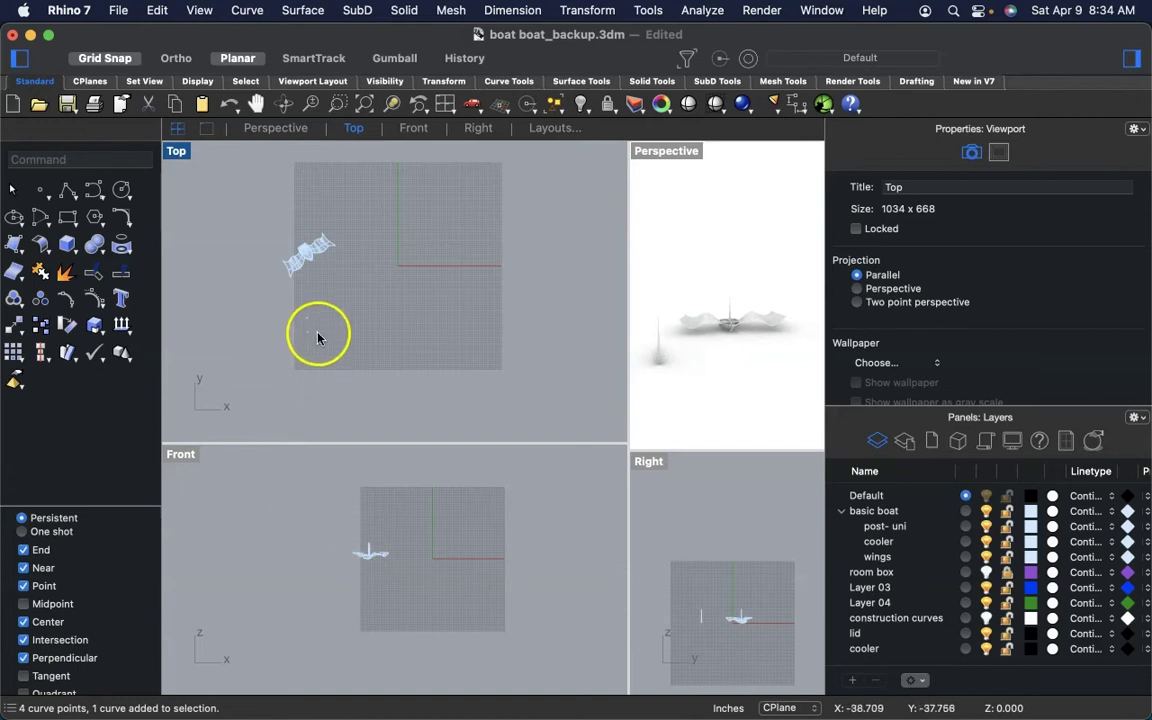
{"action": "left_click_drag", "start_coordinate": [316, 310], "coordinate": [280, 347]}
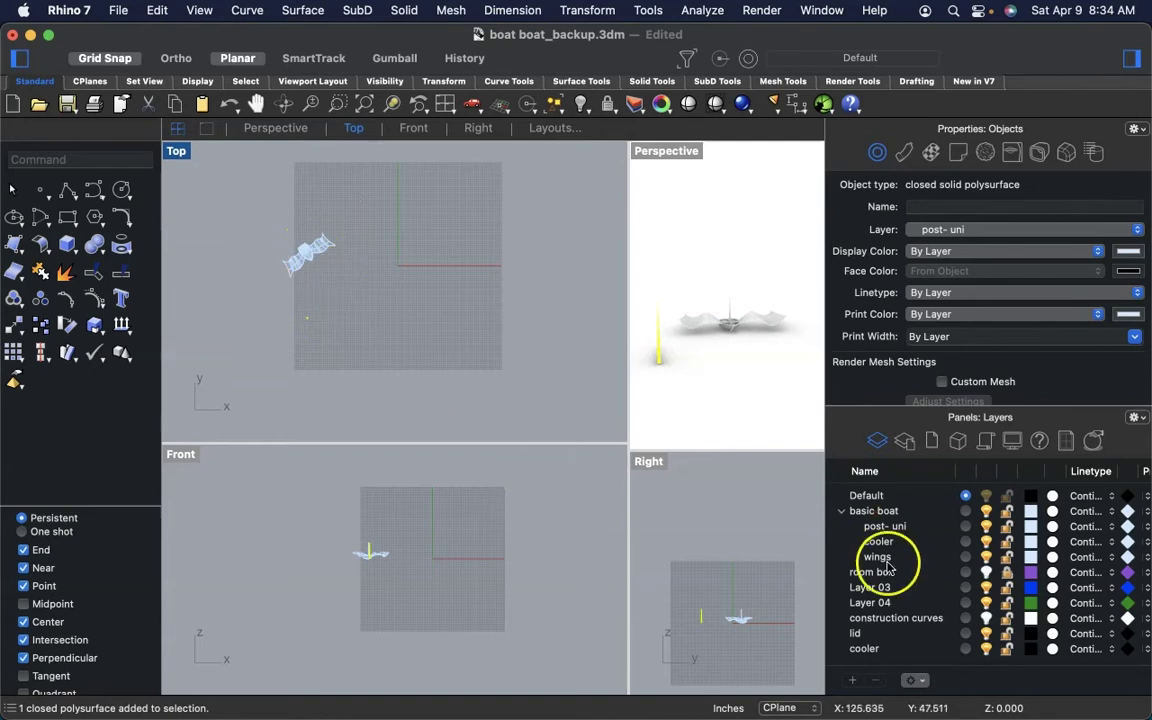
{"action": "right_click", "coordinate": [868, 497]}
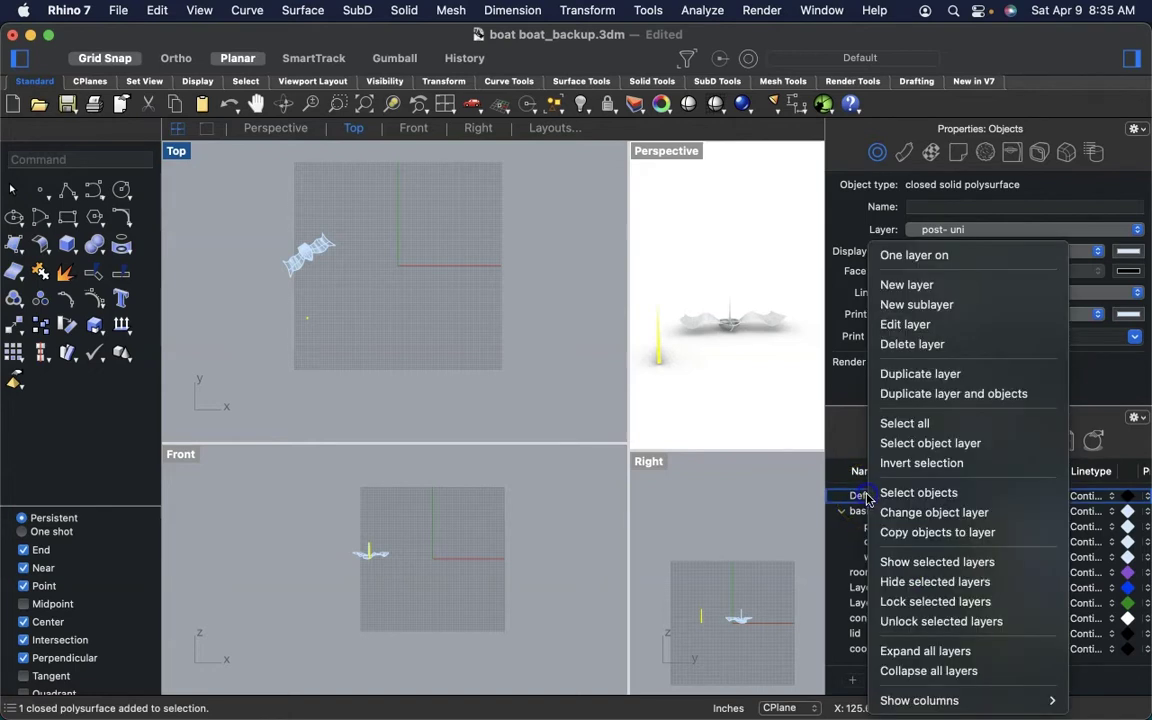
{"action": "left_click", "coordinate": [918, 513]}
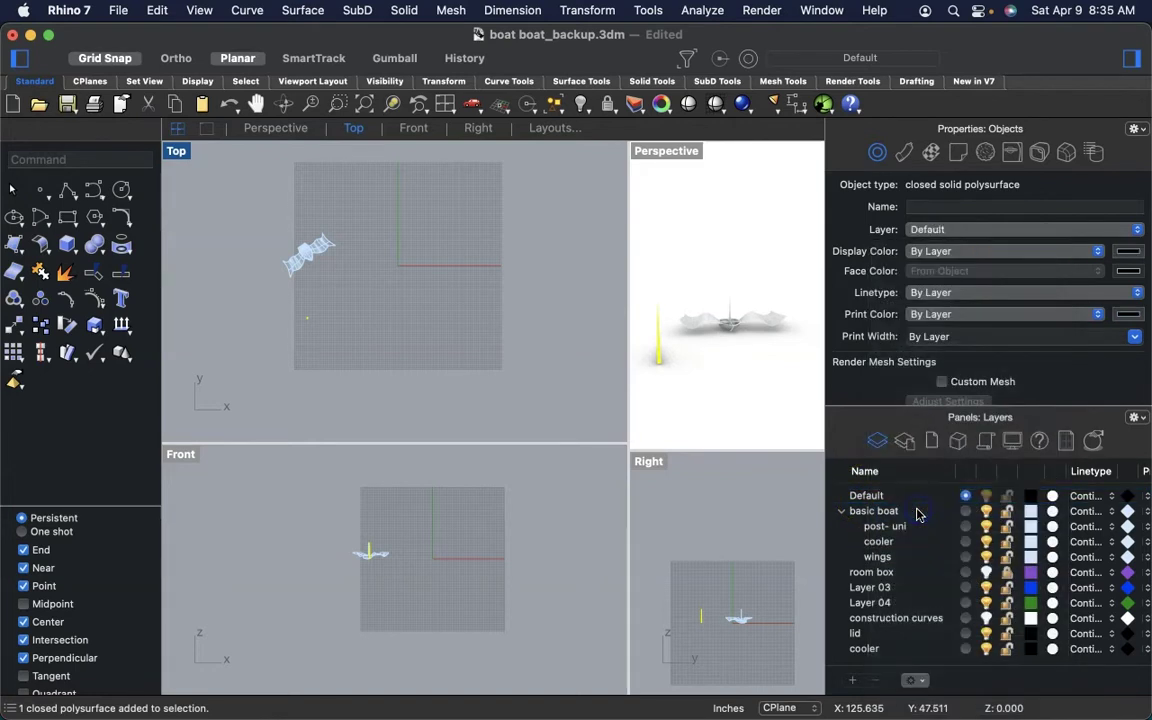
- Hide the basic boat layer and move the copied post close to the origin in the Top view
{"action": "left_click", "coordinate": [987, 511]}
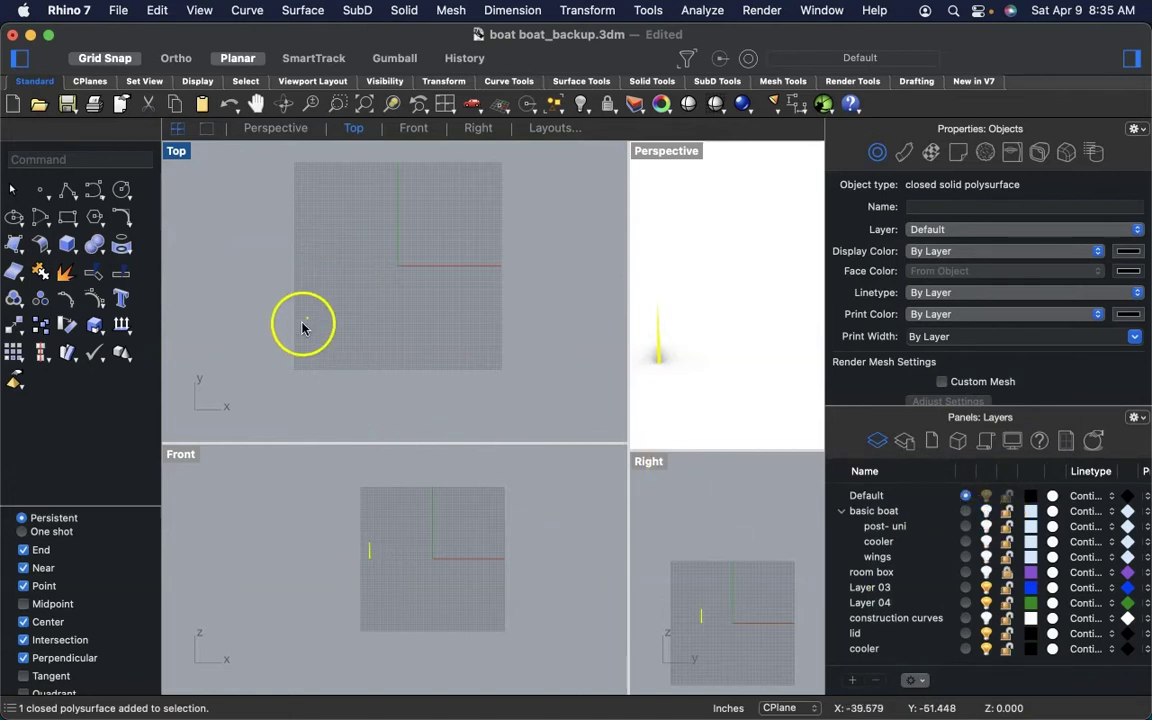
{"action": "left_click", "coordinate": [345, 342]}
{"action": "left_click", "coordinate": [316, 330]}
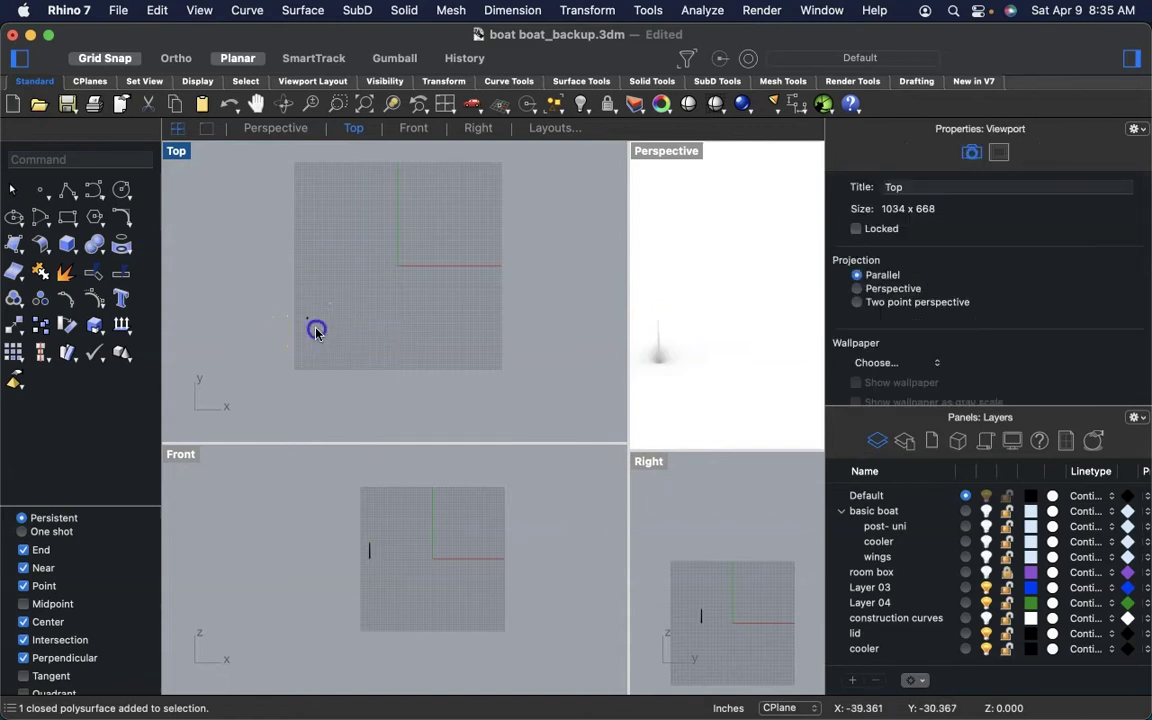
{"action": "left_click_drag", "start_coordinate": [282, 306], "coordinate": [398, 264]}
- Centre the post precisely on the intersection of the axes in the Top view
{"action": "scroll", "coordinate": [406, 266], "scroll_direction": "up", "scroll_amount": 3}
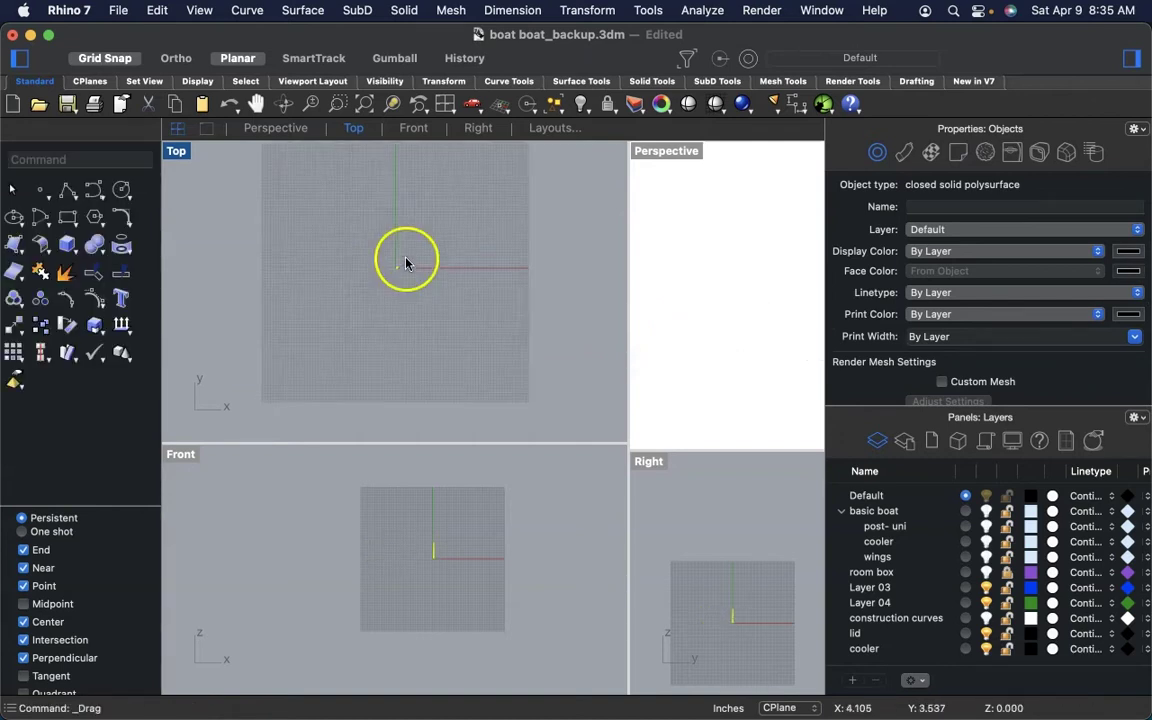
{"action": "scroll", "coordinate": [401, 240], "scroll_direction": "up", "scroll_amount": 2}
{"action": "scroll", "coordinate": [368, 303], "scroll_direction": "up", "scroll_amount": 5}
{"action": "scroll", "coordinate": [438, 262], "scroll_direction": "up", "scroll_amount": 2}
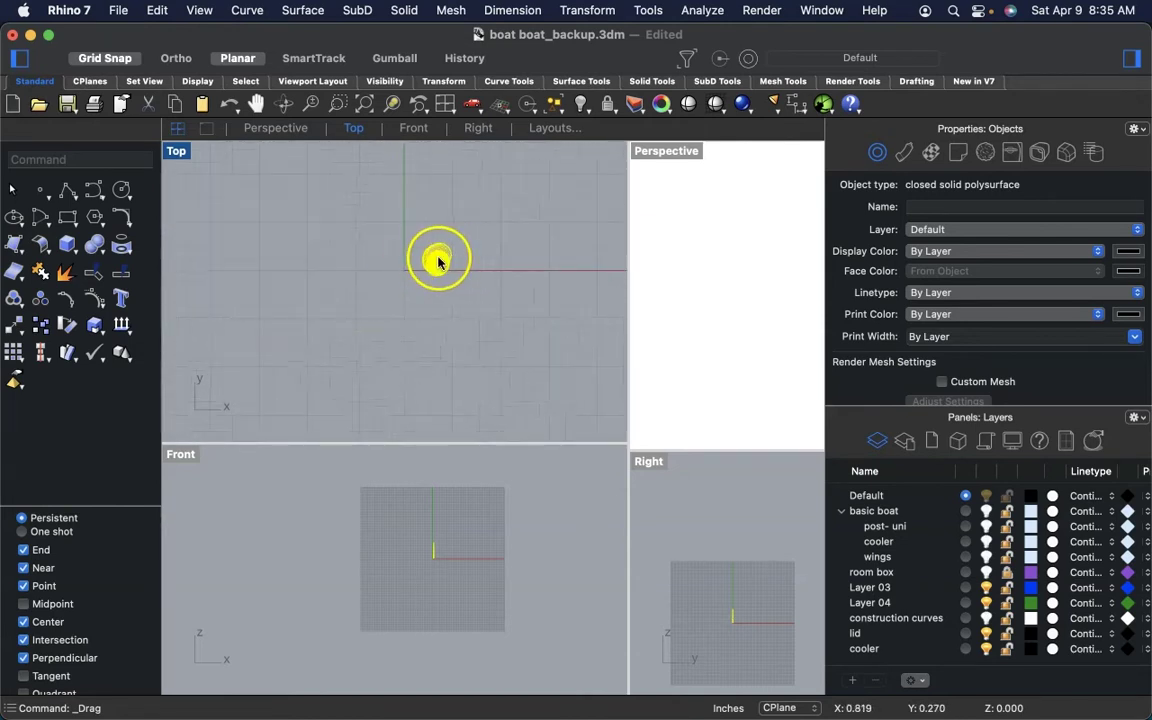
{"action": "left_click_drag", "start_coordinate": [420, 260], "coordinate": [404, 268]}
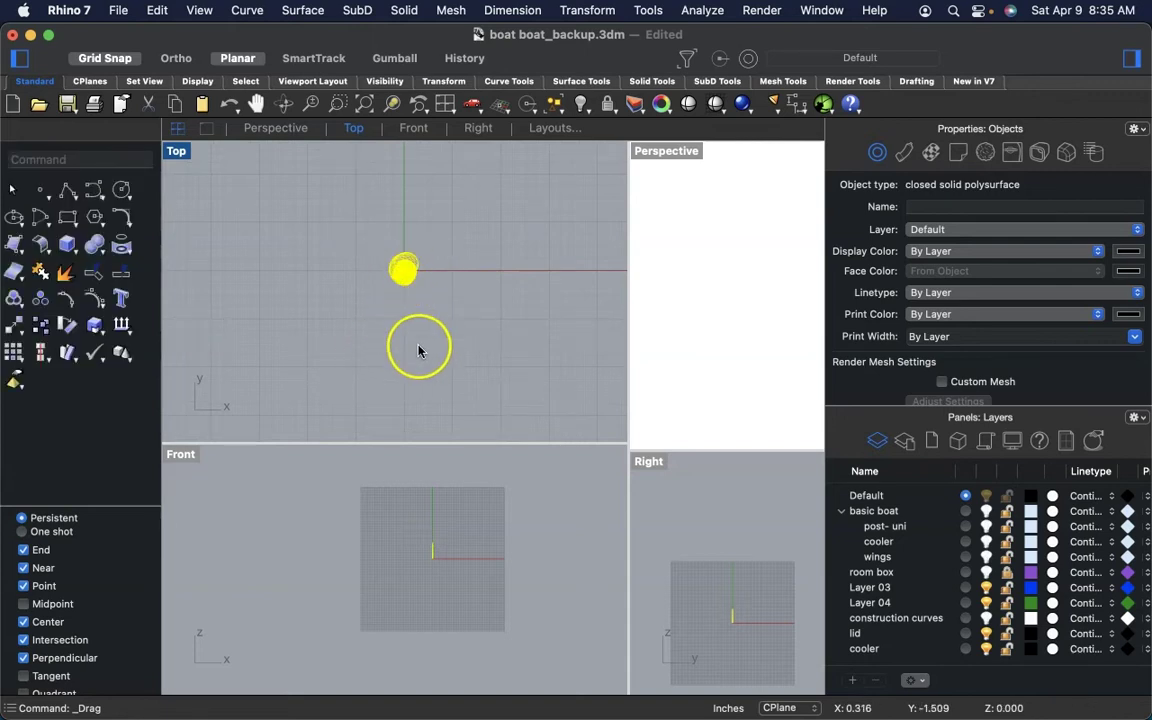
- Widen the Perspective and Right viewports and zoom the Perspective view to the selected post
{"action": "scroll", "coordinate": [437, 305], "scroll_direction": "down", "scroll_amount": 5}
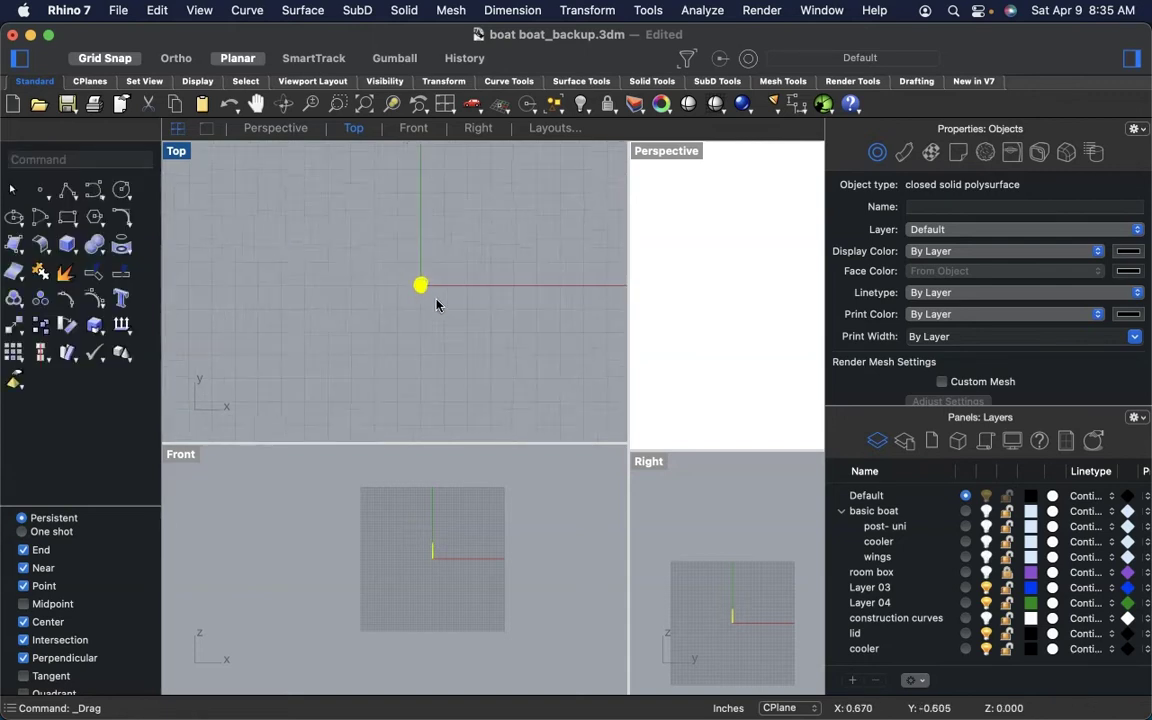
{"action": "scroll", "coordinate": [436, 305], "scroll_direction": "right", "scroll_amount": 3}
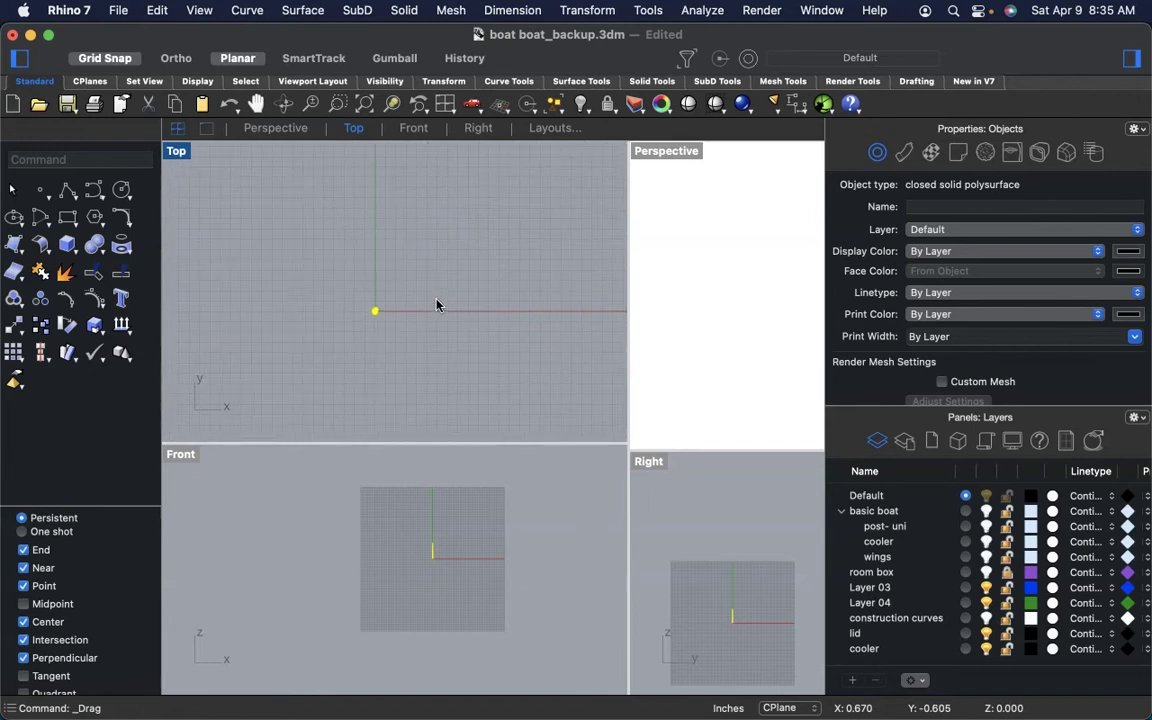
{"action": "scroll", "coordinate": [436, 305], "scroll_direction": "right", "scroll_amount": 1}
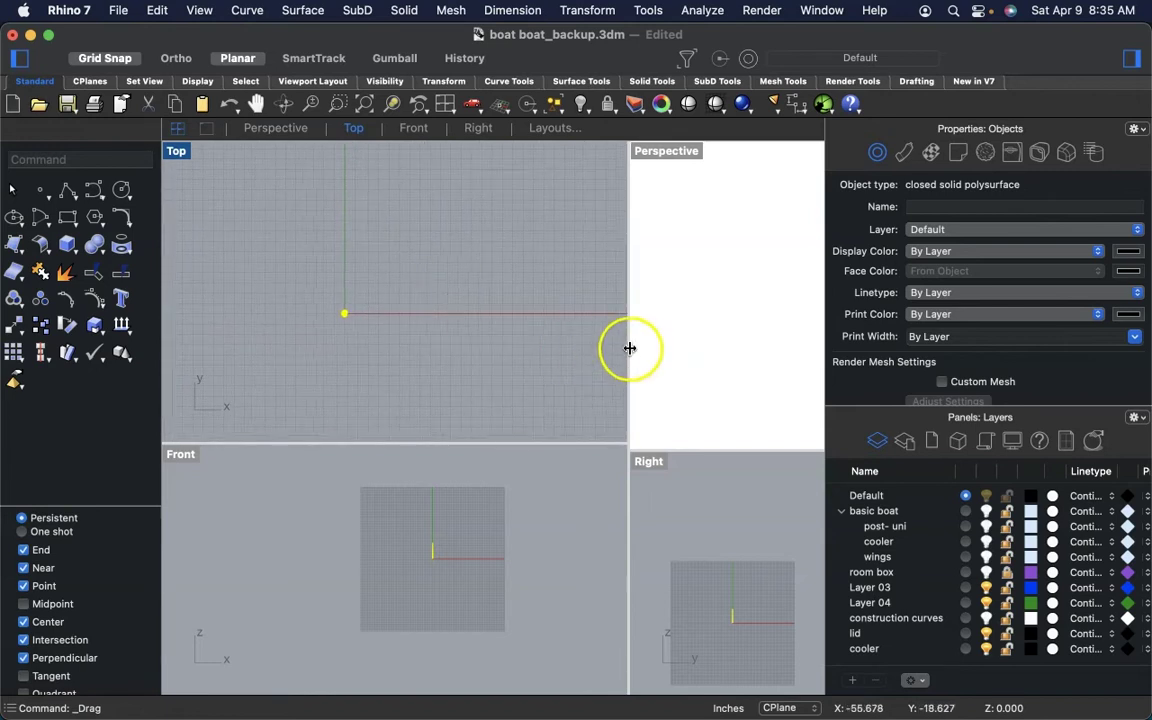
{"action": "left_click_drag", "start_coordinate": [627, 342], "coordinate": [516, 348]}
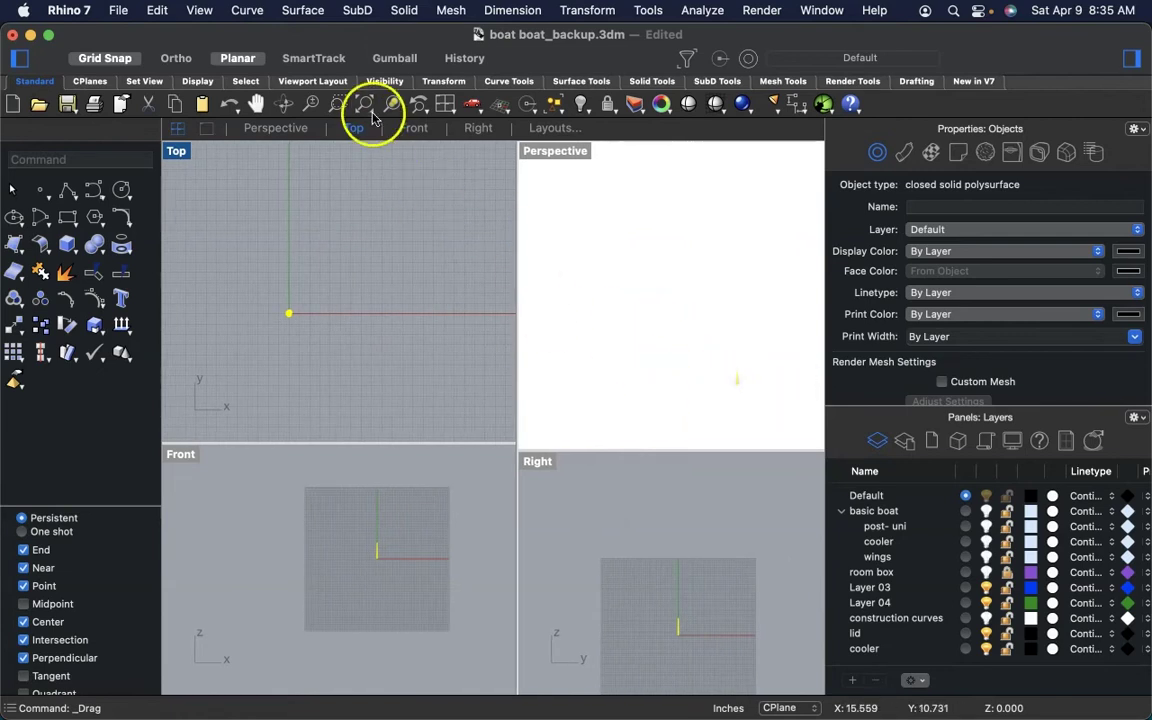
{"action": "left_click", "coordinate": [551, 153]}
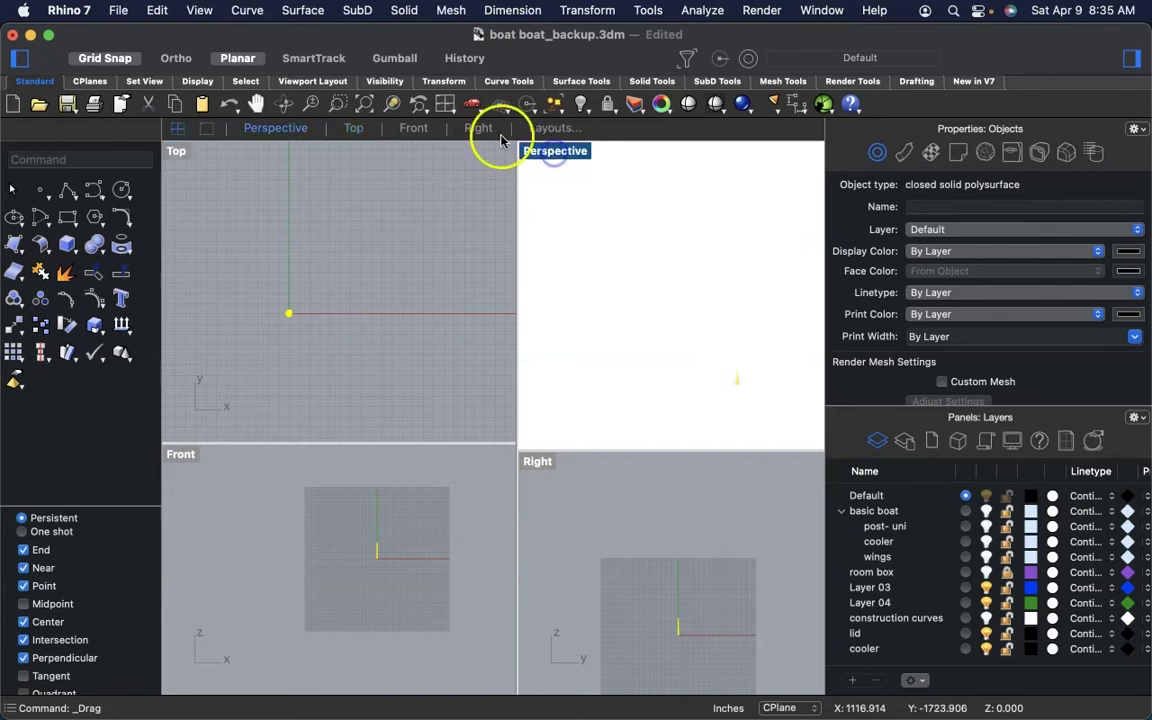
{"action": "left_click", "coordinate": [393, 105]}
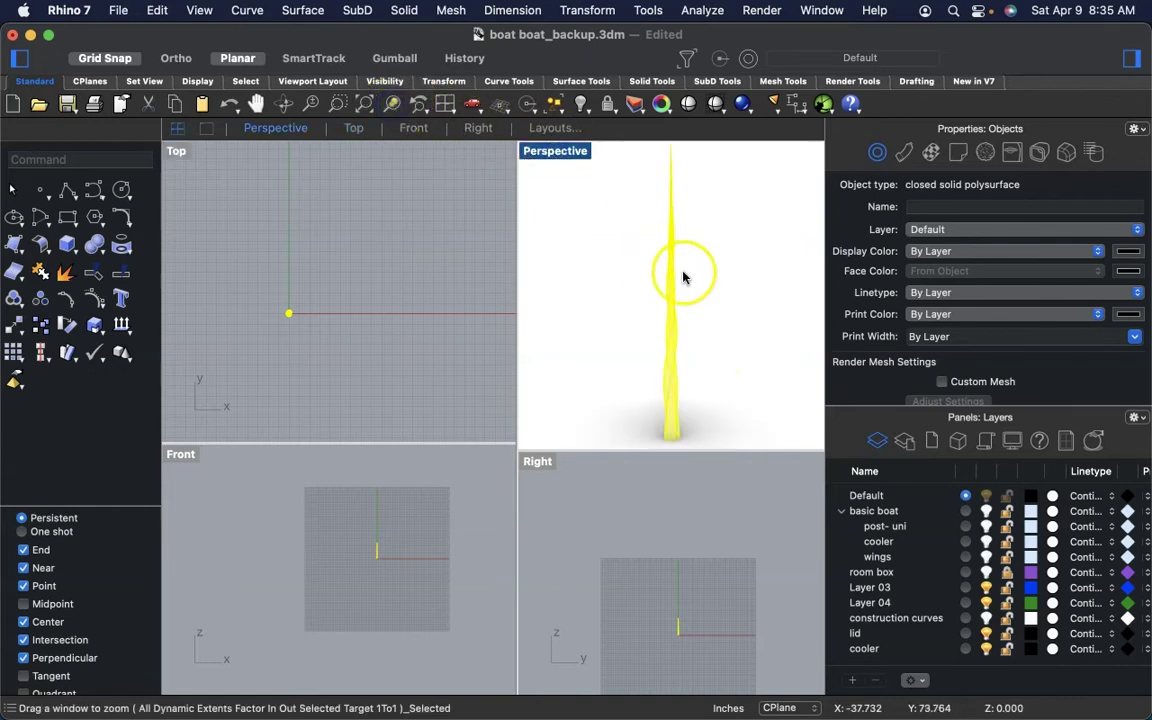
{"action": "scroll", "coordinate": [633, 294], "scroll_direction": "down", "scroll_amount": 3}
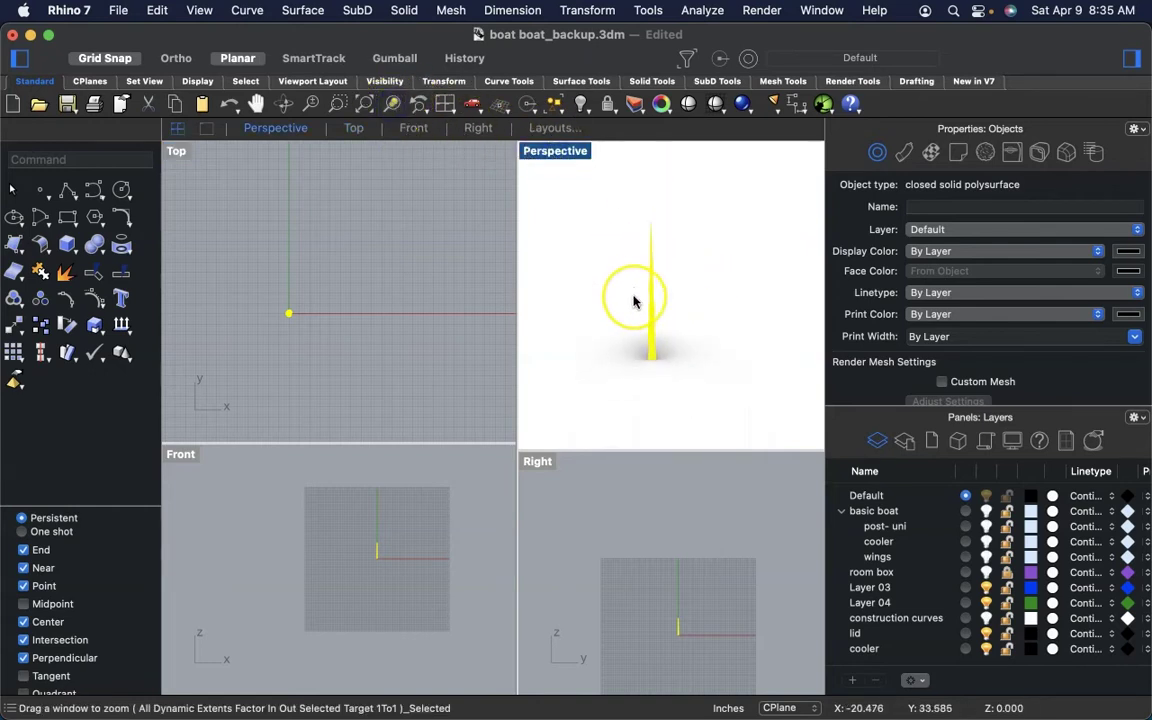
- Clear the selection and select the post again in the Perspective view
{"action": "left_click", "coordinate": [404, 340]}
{"action": "left_click", "coordinate": [301, 322]}
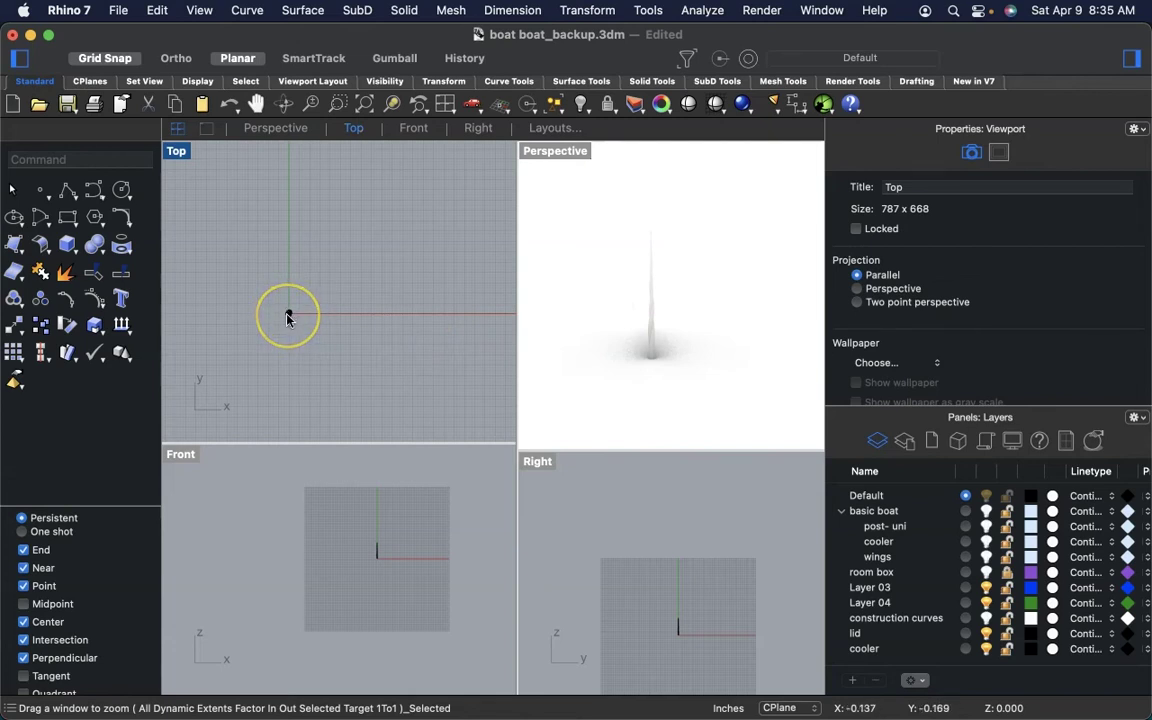
{"action": "left_click", "coordinate": [287, 317]}
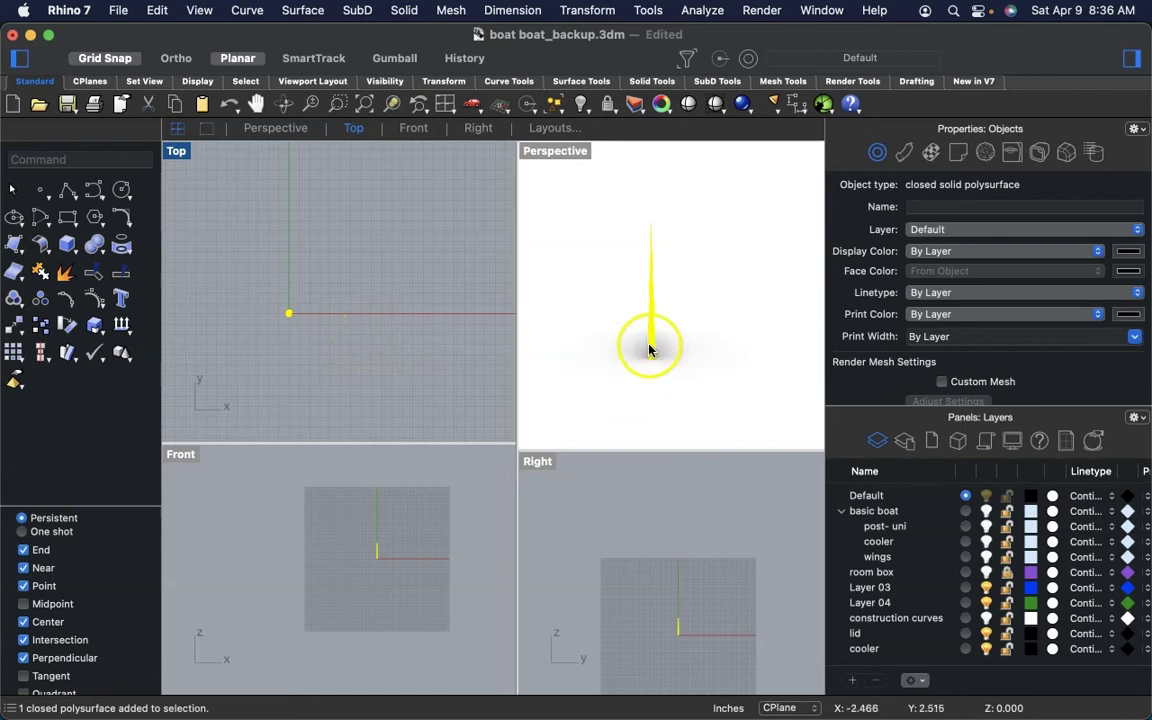
{"action": "scroll", "coordinate": [648, 337], "scroll_direction": "up", "scroll_amount": 2}
{"action": "scroll", "coordinate": [648, 337], "scroll_direction": "up", "scroll_amount": 2}
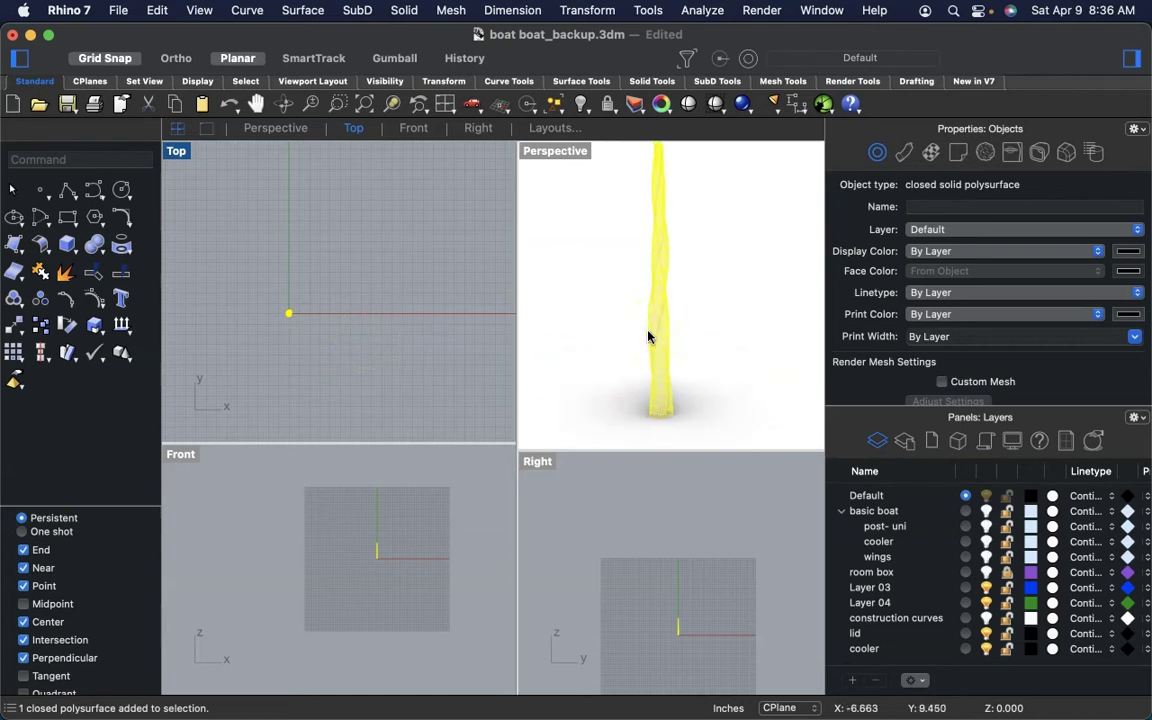
{"action": "left_click", "coordinate": [567, 316]}
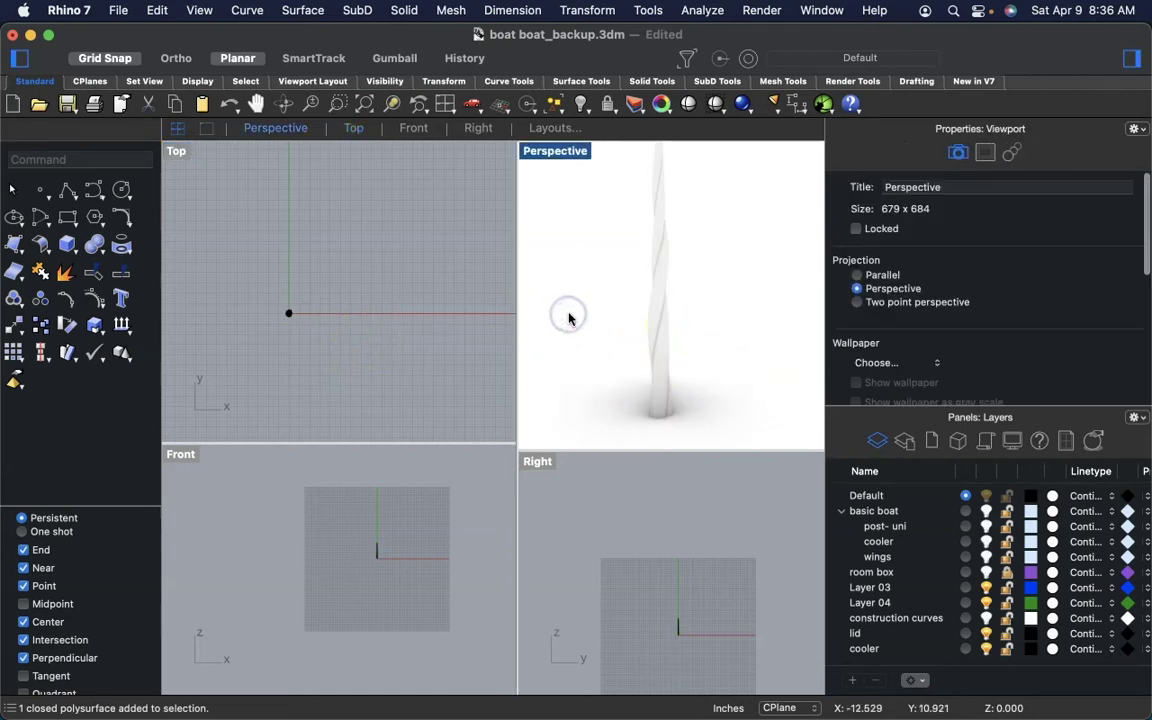
{"action": "left_click", "coordinate": [662, 343]}
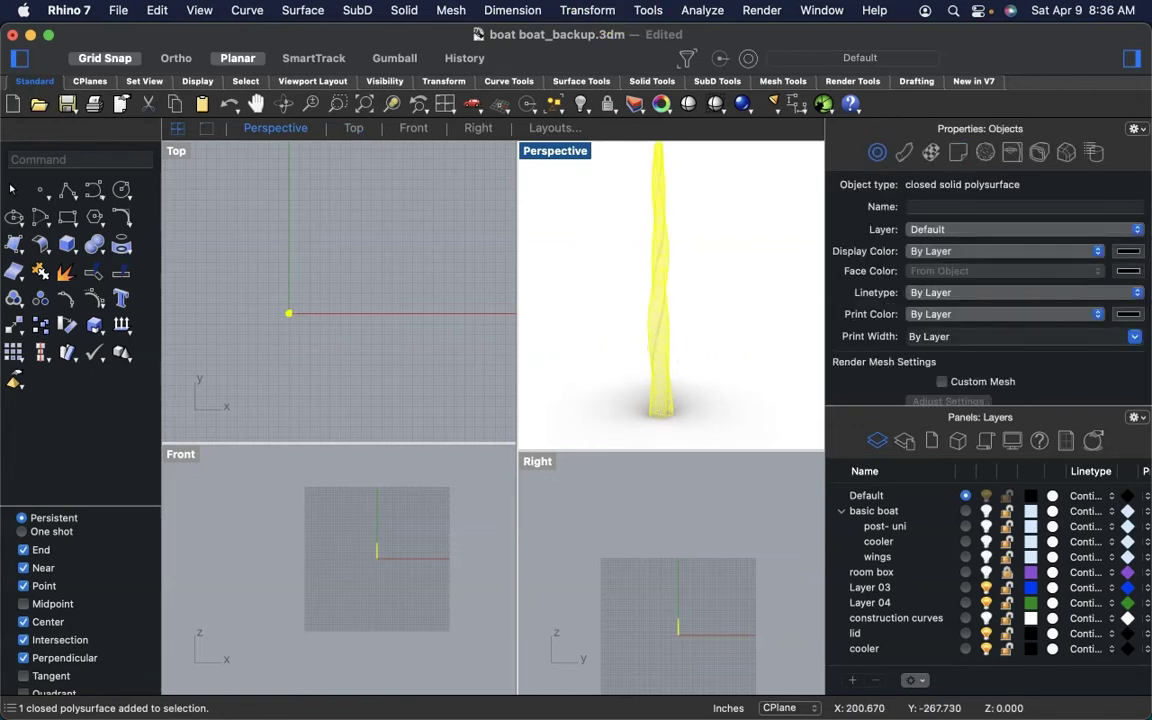
- Start a Bend on the selected post and place the spine's start at the origin in the Front view
{"action": "left_click", "coordinate": [589, 12]}
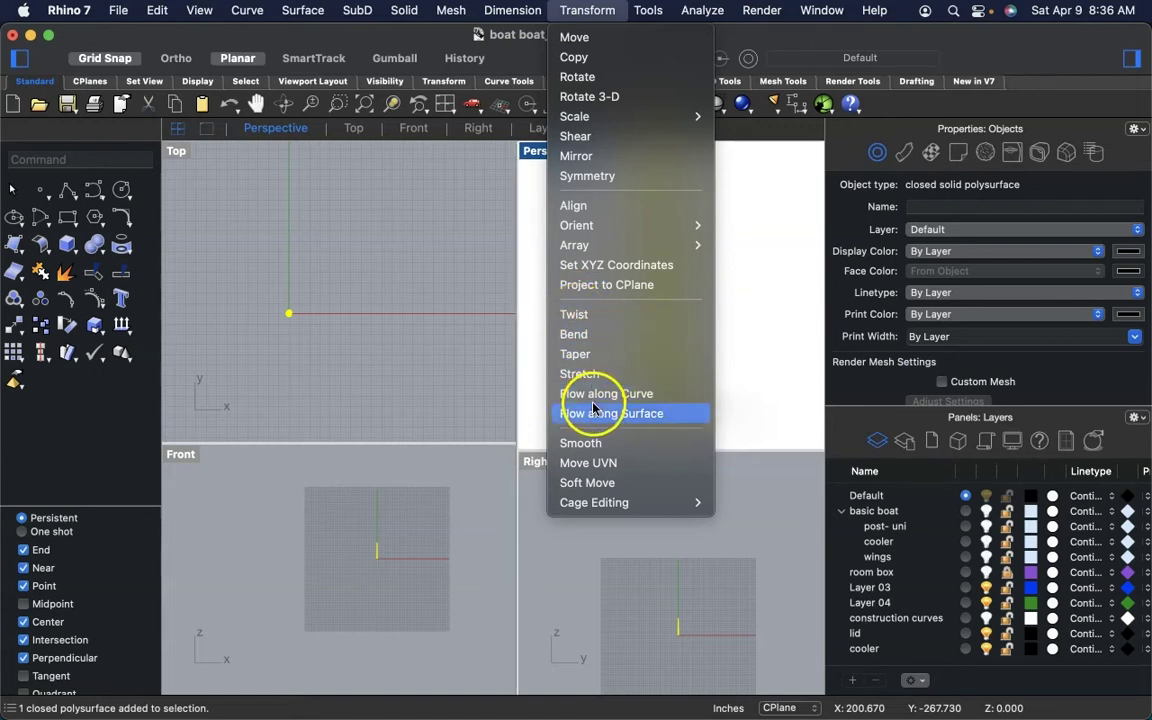
{"action": "left_click", "coordinate": [589, 337]}
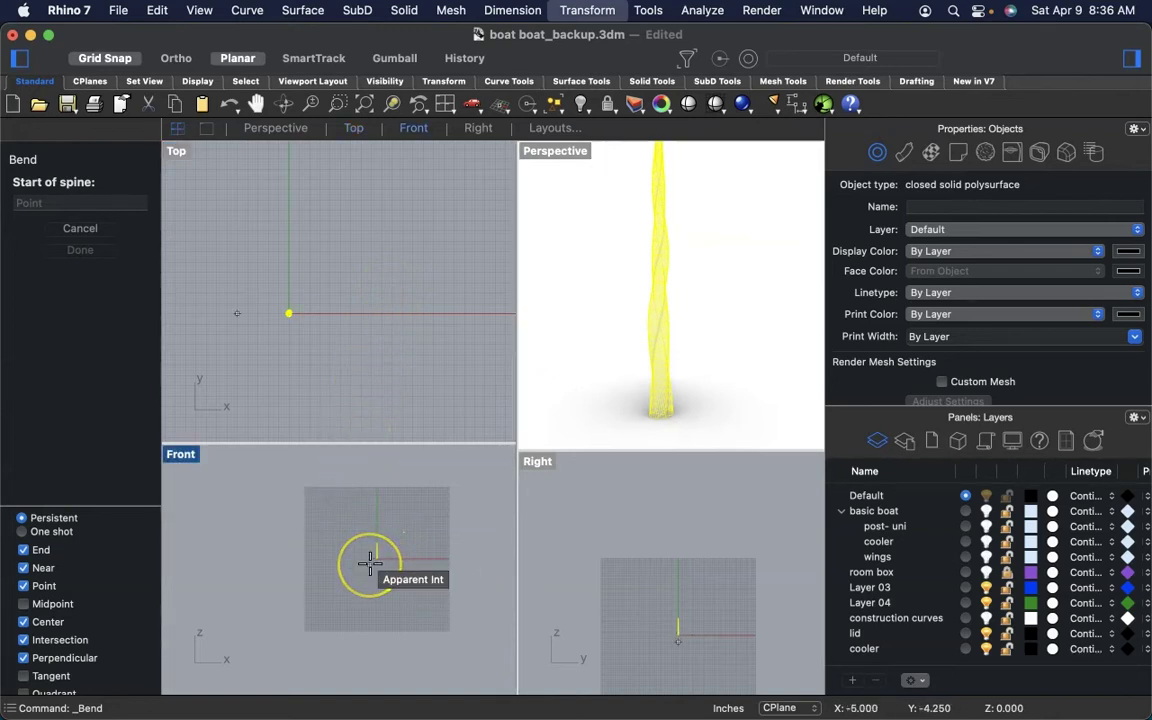
{"action": "scroll", "coordinate": [370, 562], "scroll_direction": "up", "scroll_amount": 3}
{"action": "scroll", "coordinate": [374, 544], "scroll_direction": "up", "scroll_amount": 3}
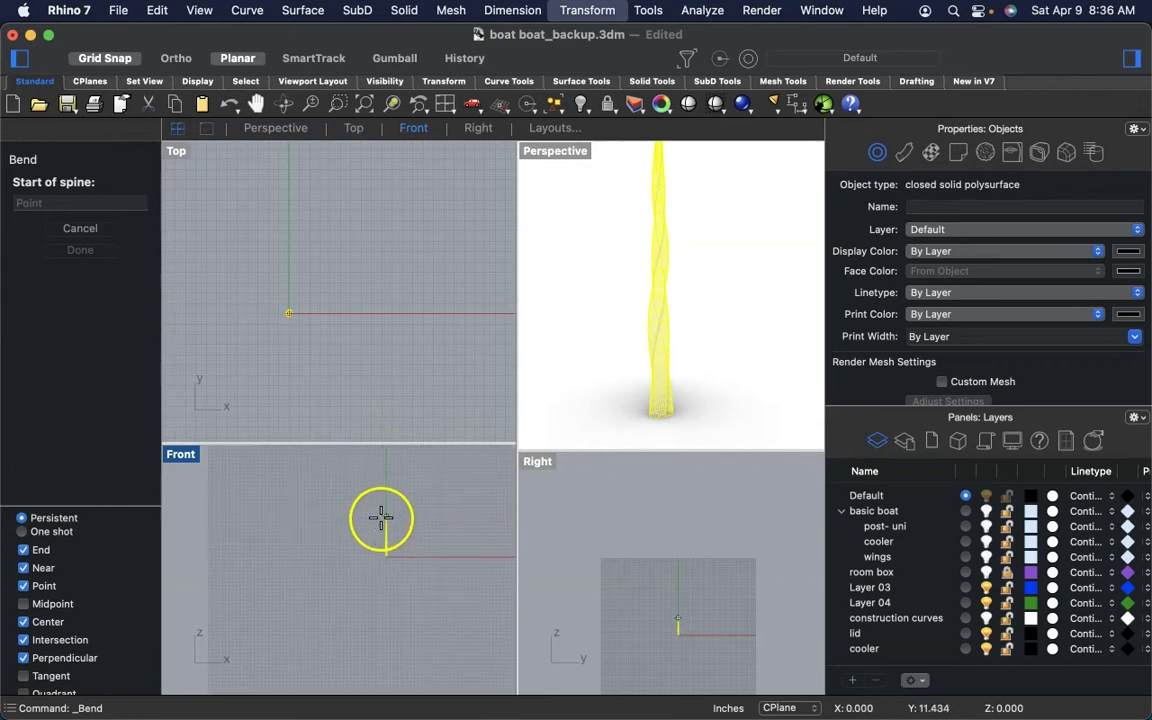
{"action": "scroll", "coordinate": [389, 563], "scroll_direction": "up", "scroll_amount": 5}
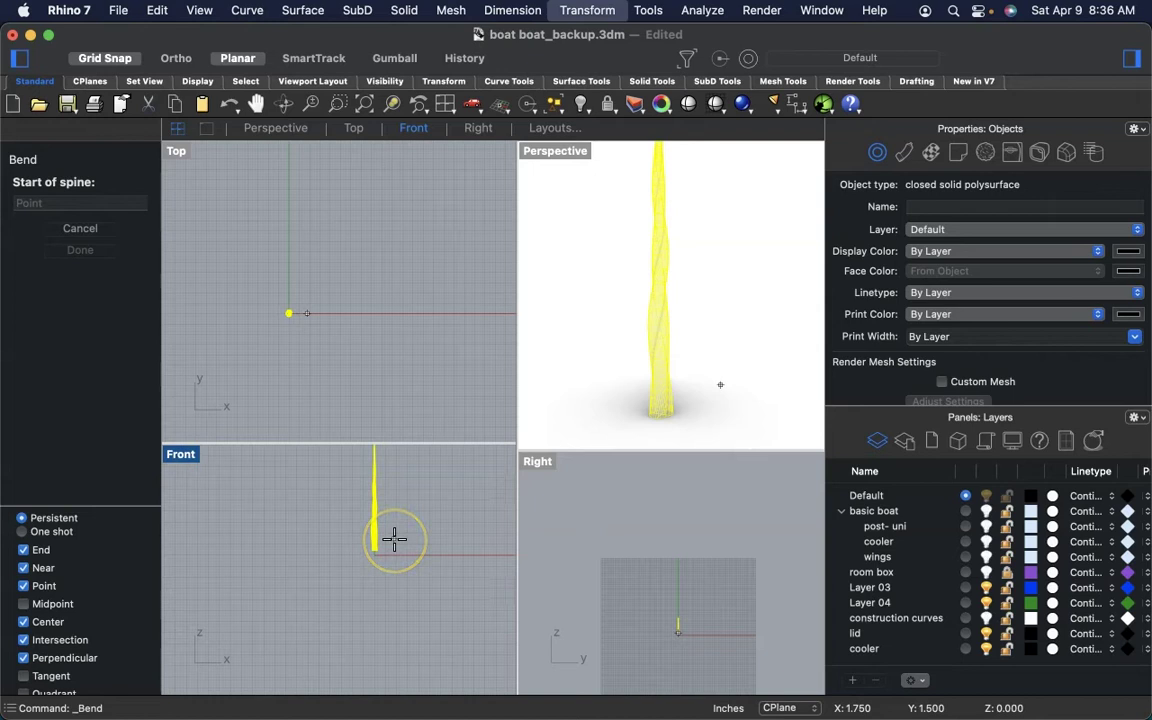
{"action": "scroll", "coordinate": [394, 540], "scroll_direction": "up", "scroll_amount": 4}
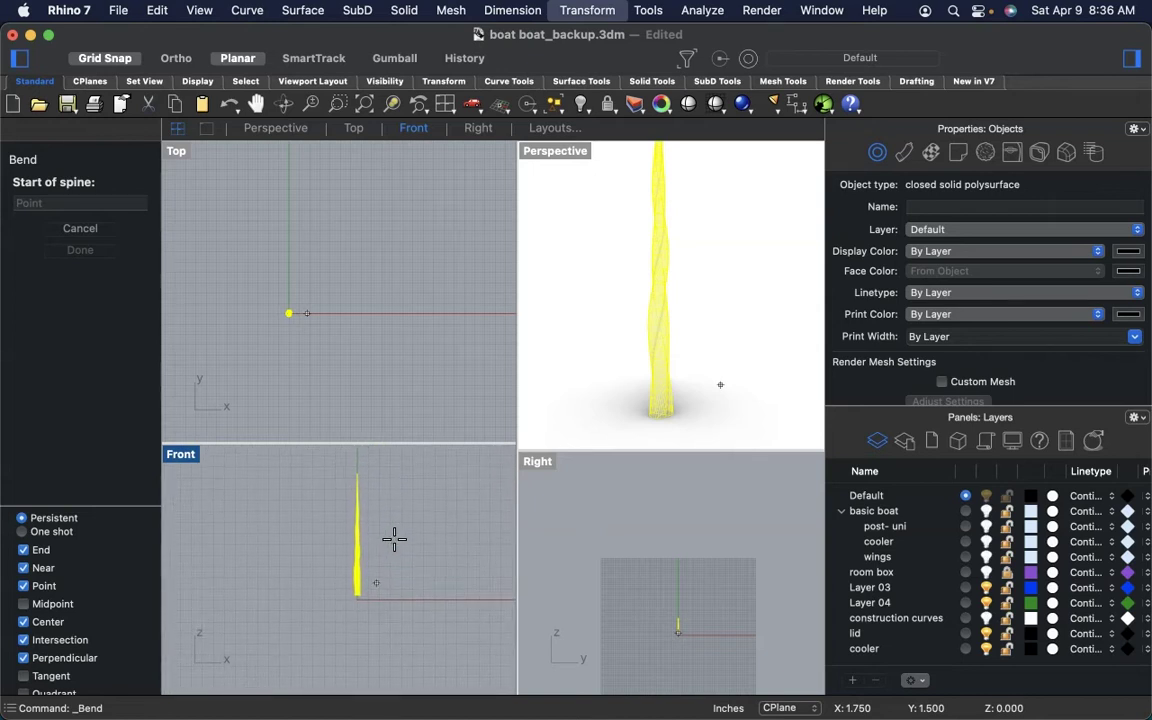
{"action": "scroll", "coordinate": [388, 551], "scroll_direction": "up", "scroll_amount": 2}
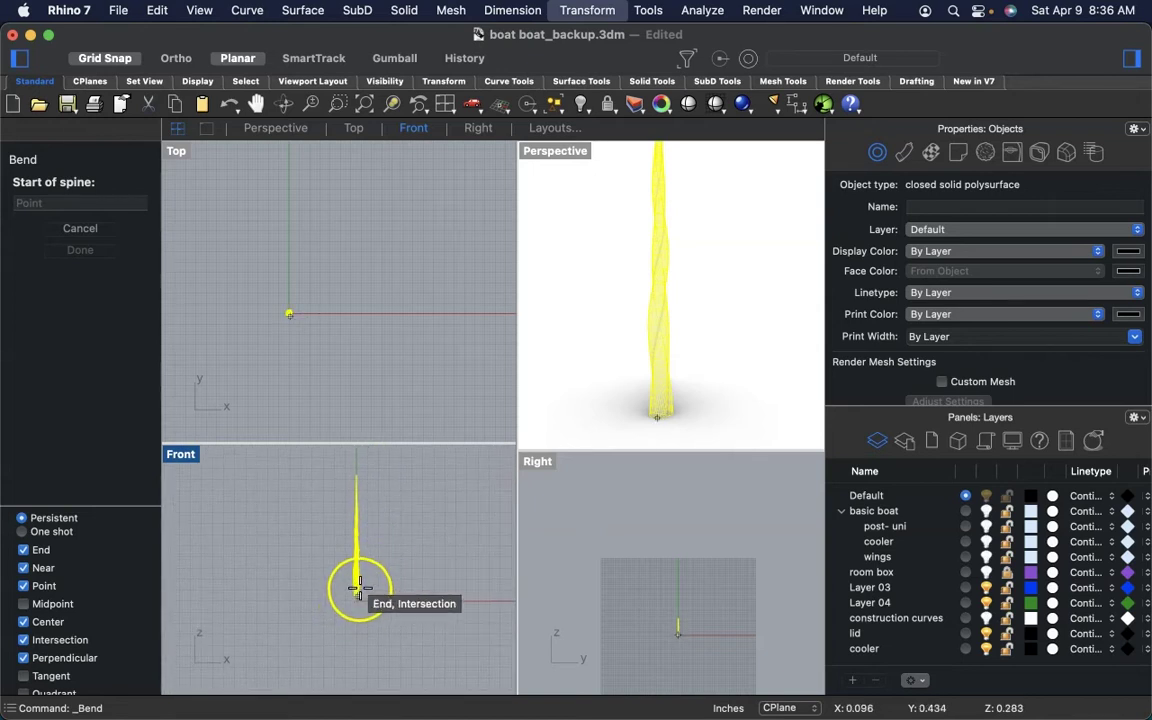
{"action": "scroll", "coordinate": [375, 551], "scroll_direction": "up", "scroll_amount": 2}
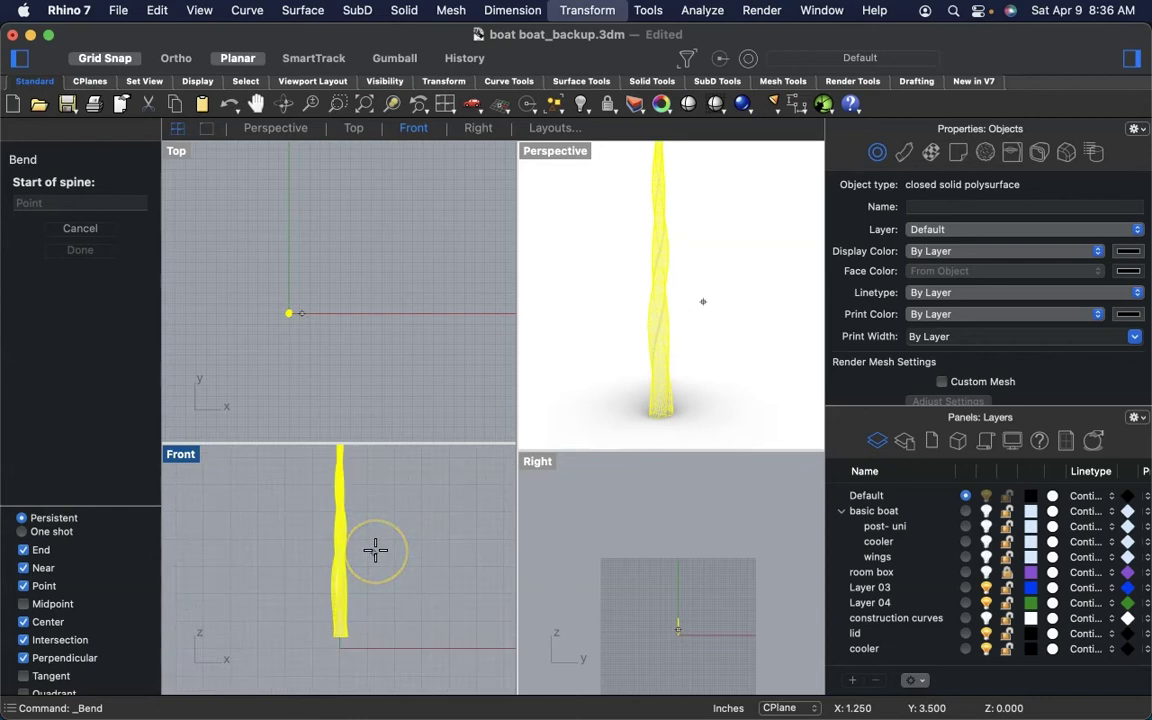
{"action": "scroll", "coordinate": [340, 580], "scroll_direction": "up", "scroll_amount": 2}
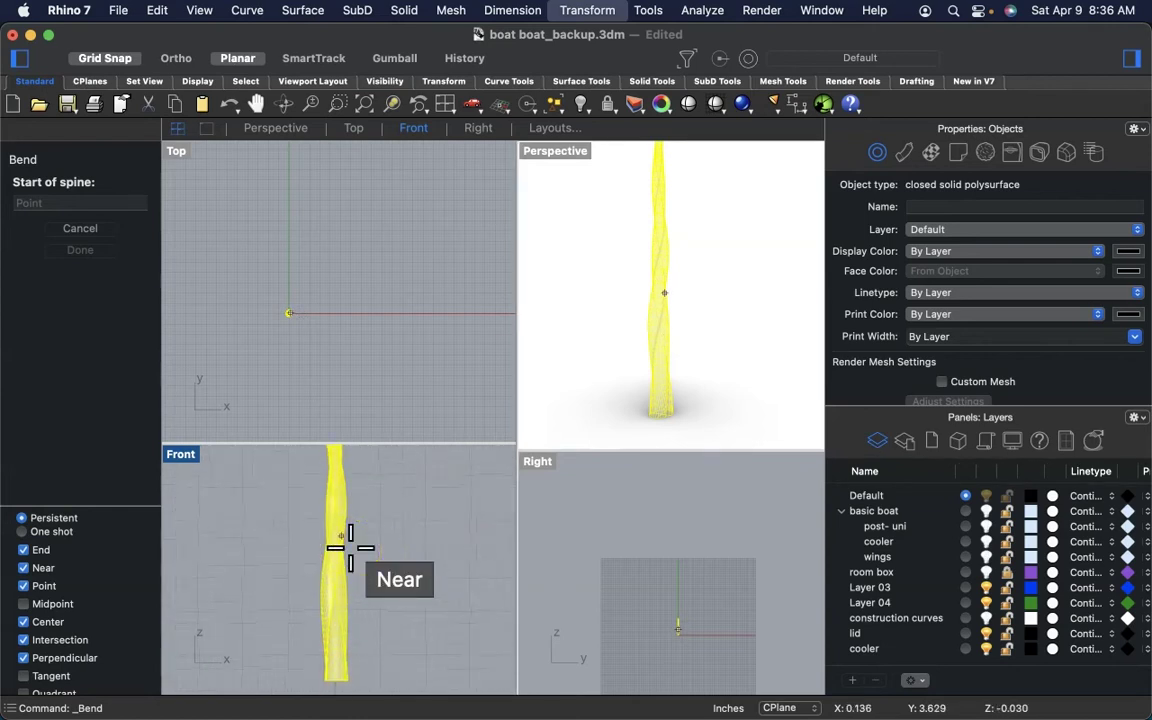
{"action": "scroll", "coordinate": [352, 650], "scroll_direction": "down", "scroll_amount": 2}
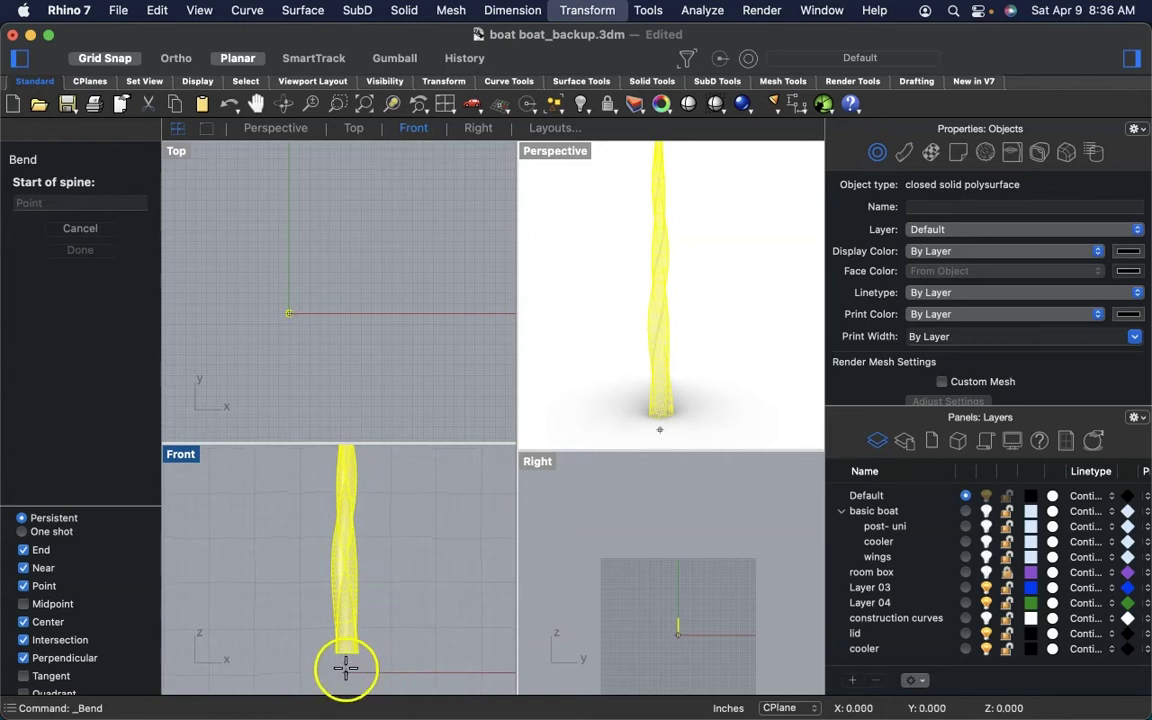
{"action": "left_click", "coordinate": [344, 666]}
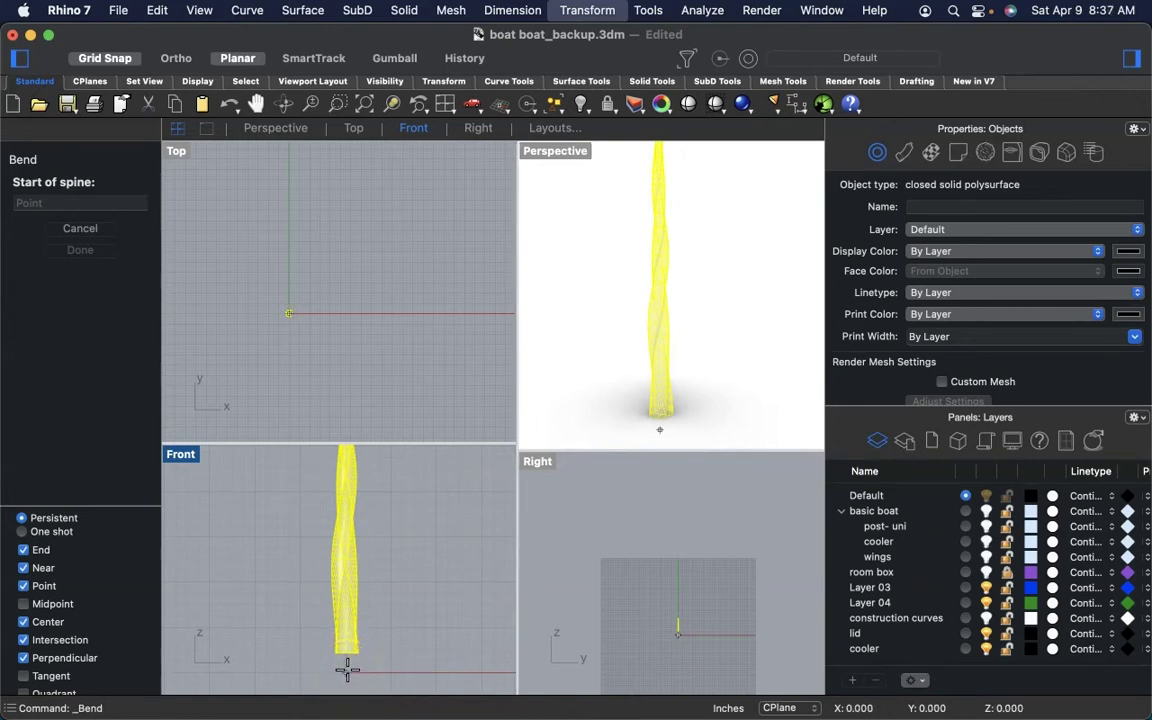
{"action": "left_click", "coordinate": [346, 670]}
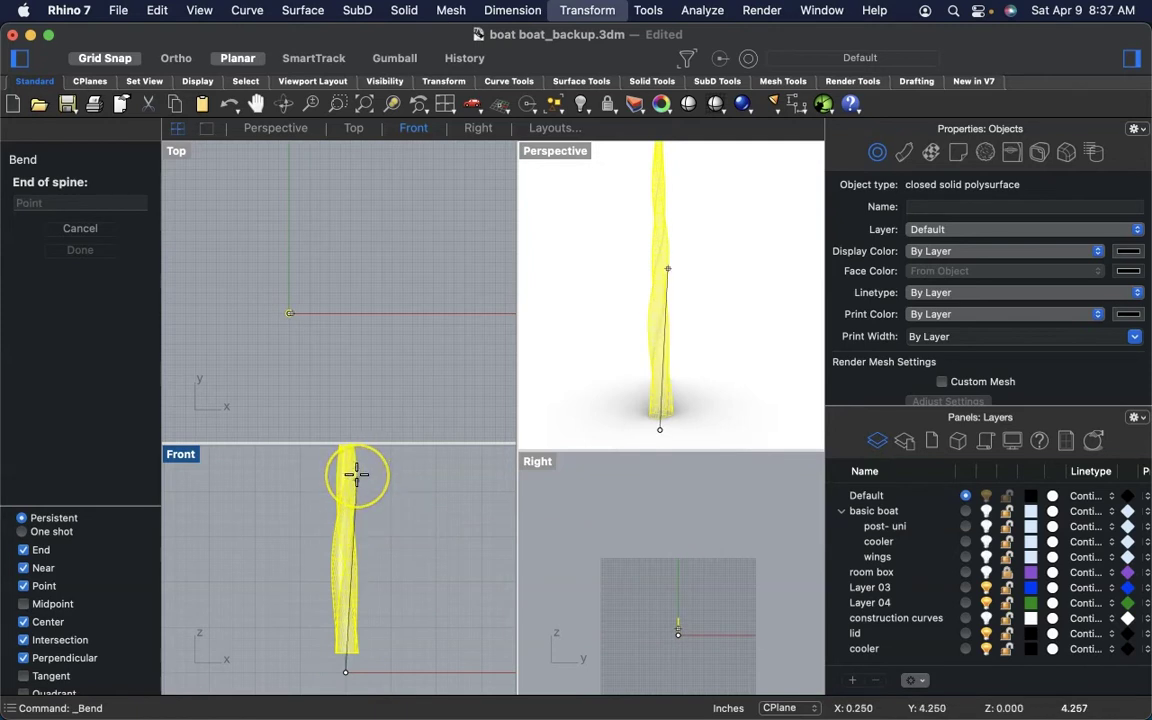
- End the bend spine at the post's upper tip and enlarge the Front viewport to make room for the bend
{"action": "scroll", "coordinate": [356, 474], "scroll_direction": "up", "scroll_amount": 10}
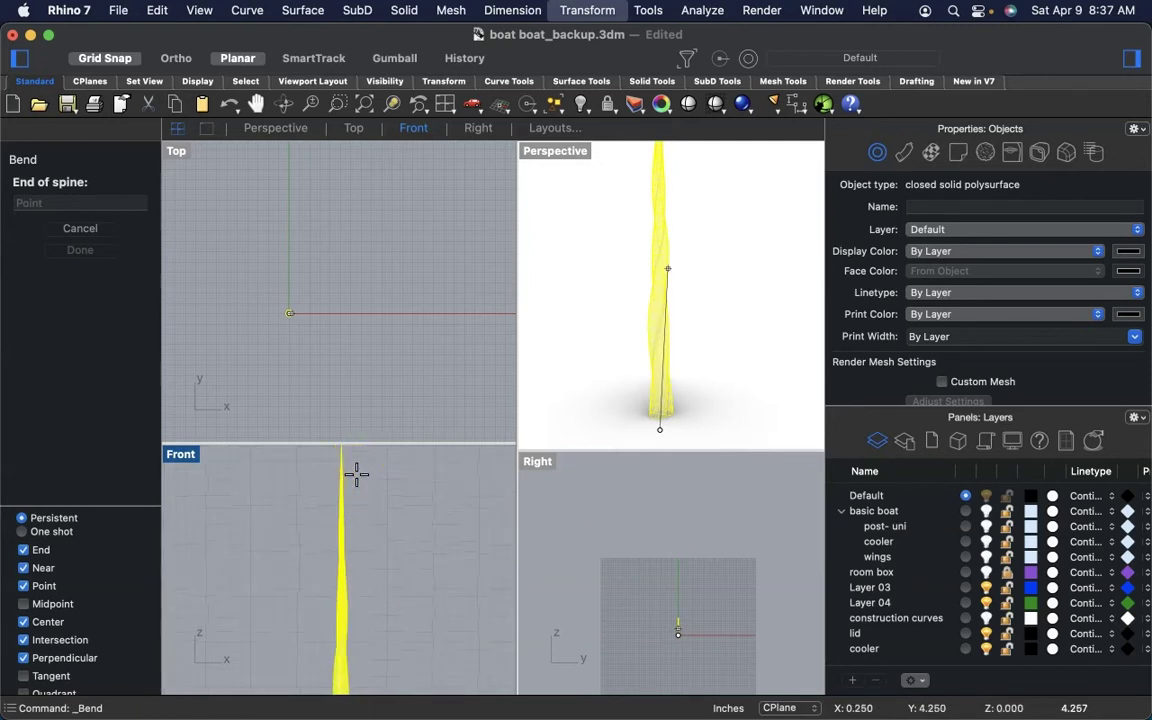
{"action": "scroll", "coordinate": [341, 494], "scroll_direction": "up", "scroll_amount": 3}
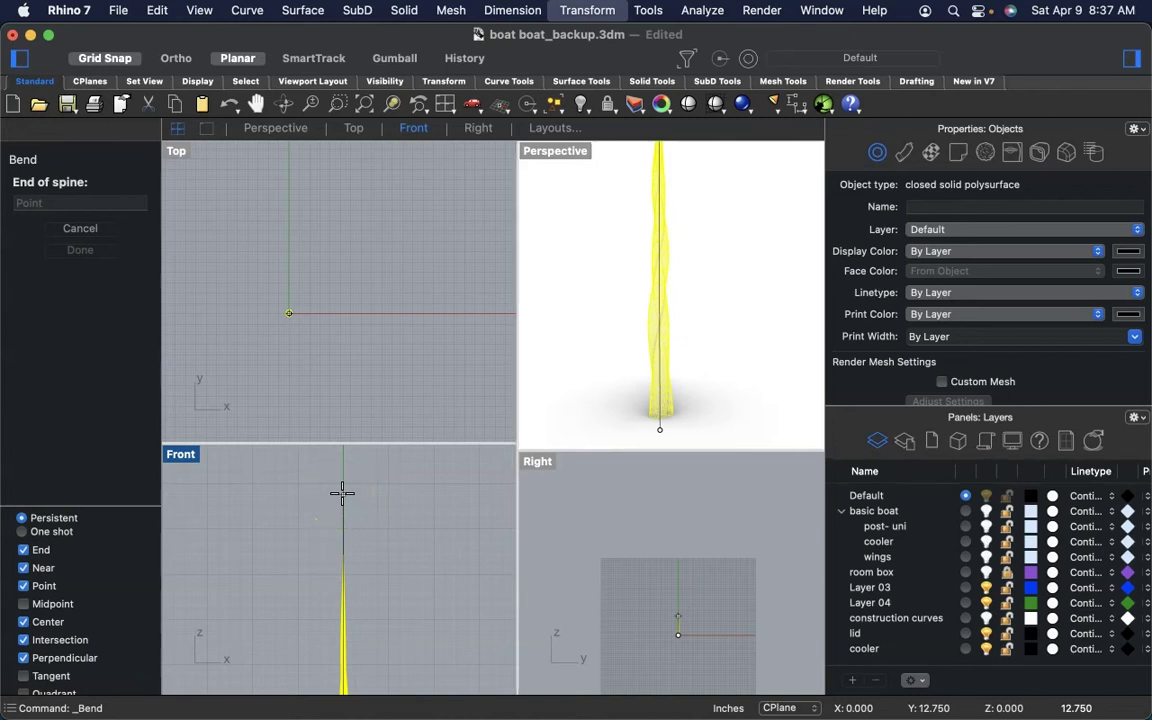
{"action": "left_click", "coordinate": [341, 547]}
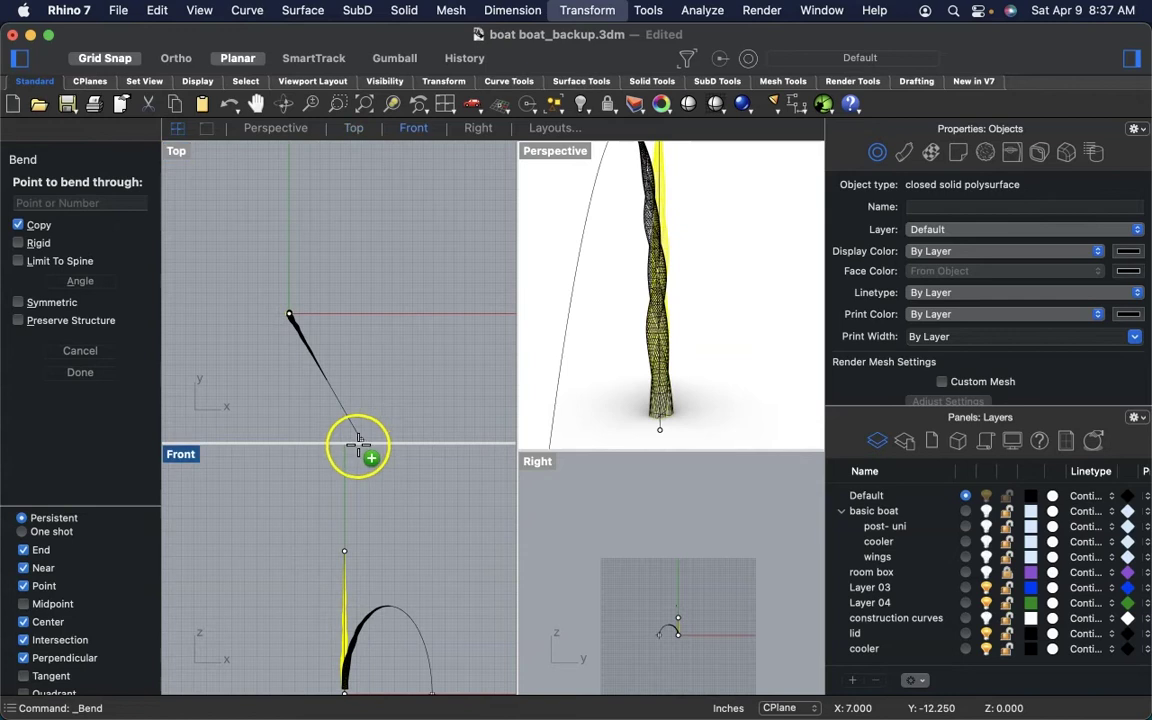
{"action": "left_click_drag", "start_coordinate": [355, 443], "coordinate": [377, 313]}
{"action": "left_click", "coordinate": [364, 535]}
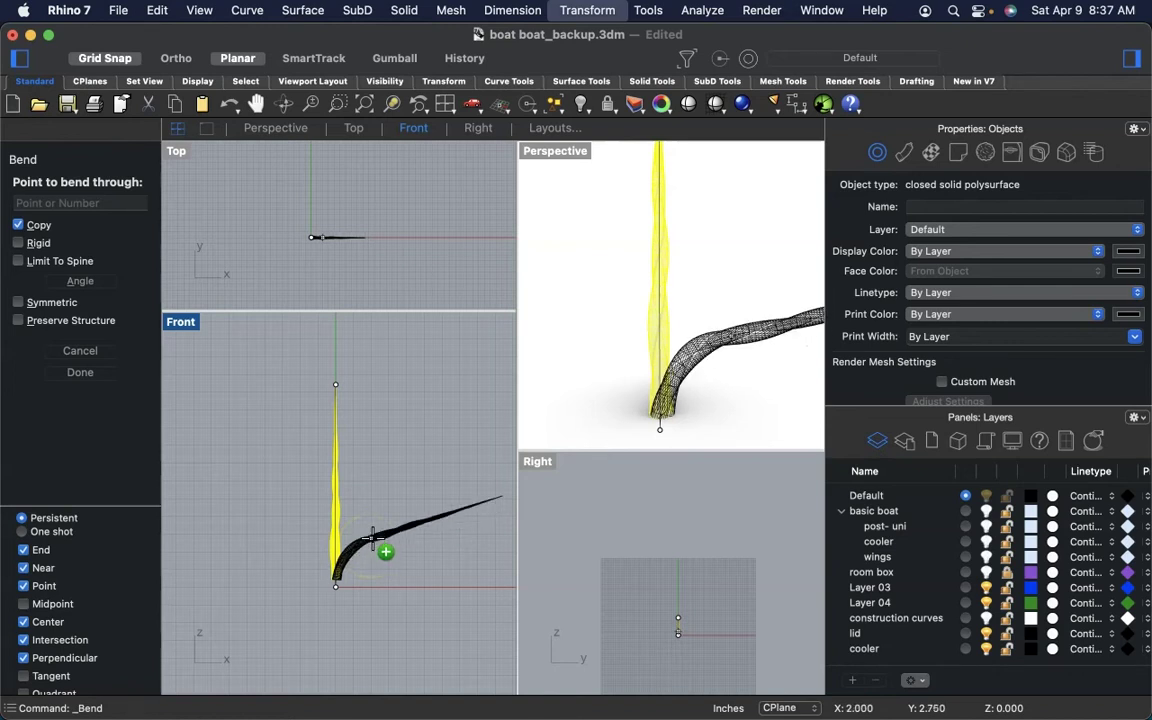
{"action": "left_click_drag", "start_coordinate": [372, 540], "coordinate": [443, 513]}
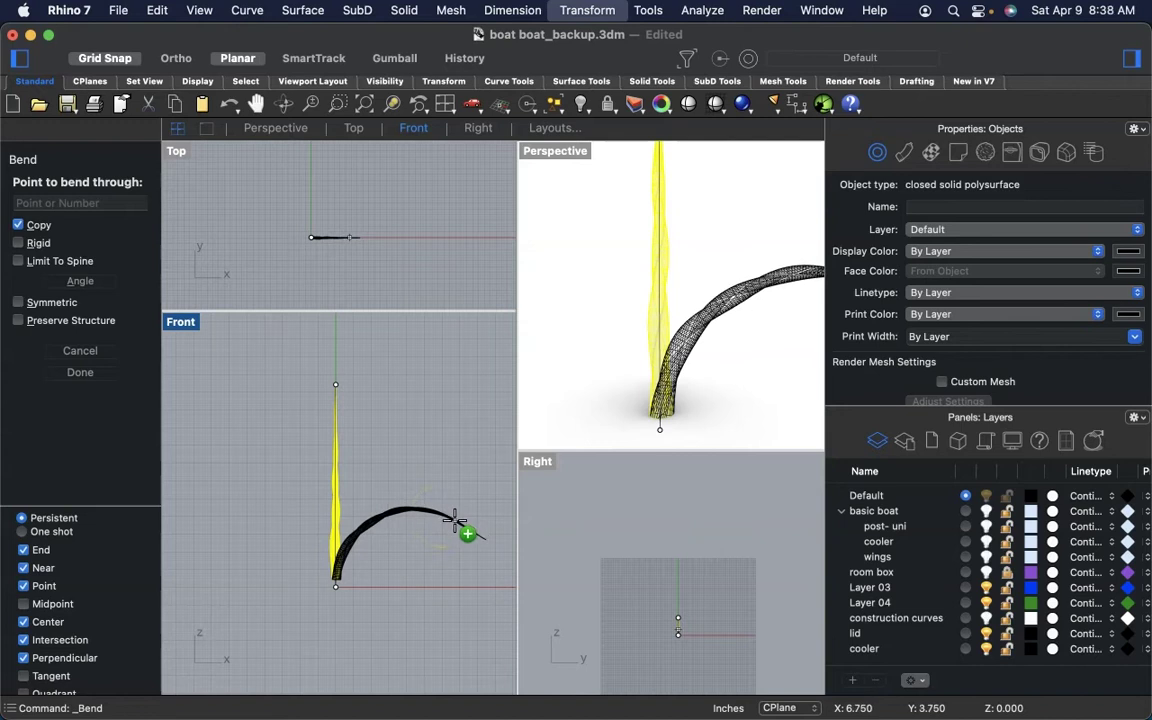
- With Copy enabled, bend a fan of post copies toward positive X, ranging from deeply arched to nearly upright, and finish the Bend
{"action": "left_click", "coordinate": [455, 518]}
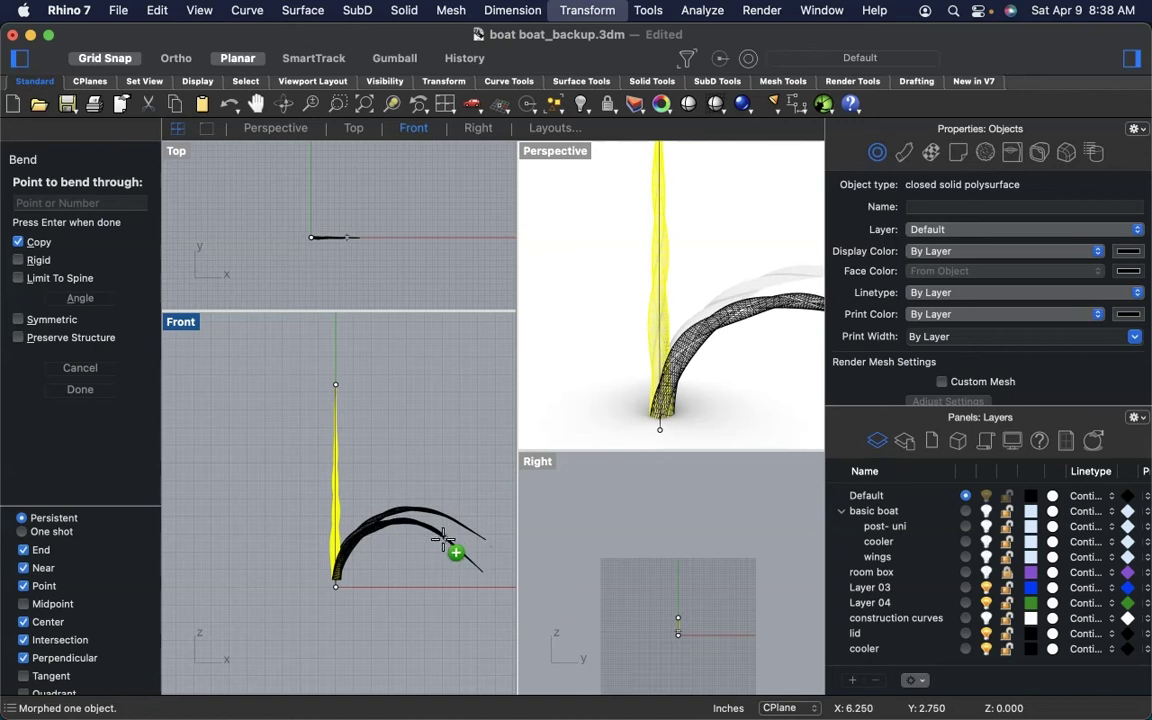
{"action": "left_click", "coordinate": [440, 507]}
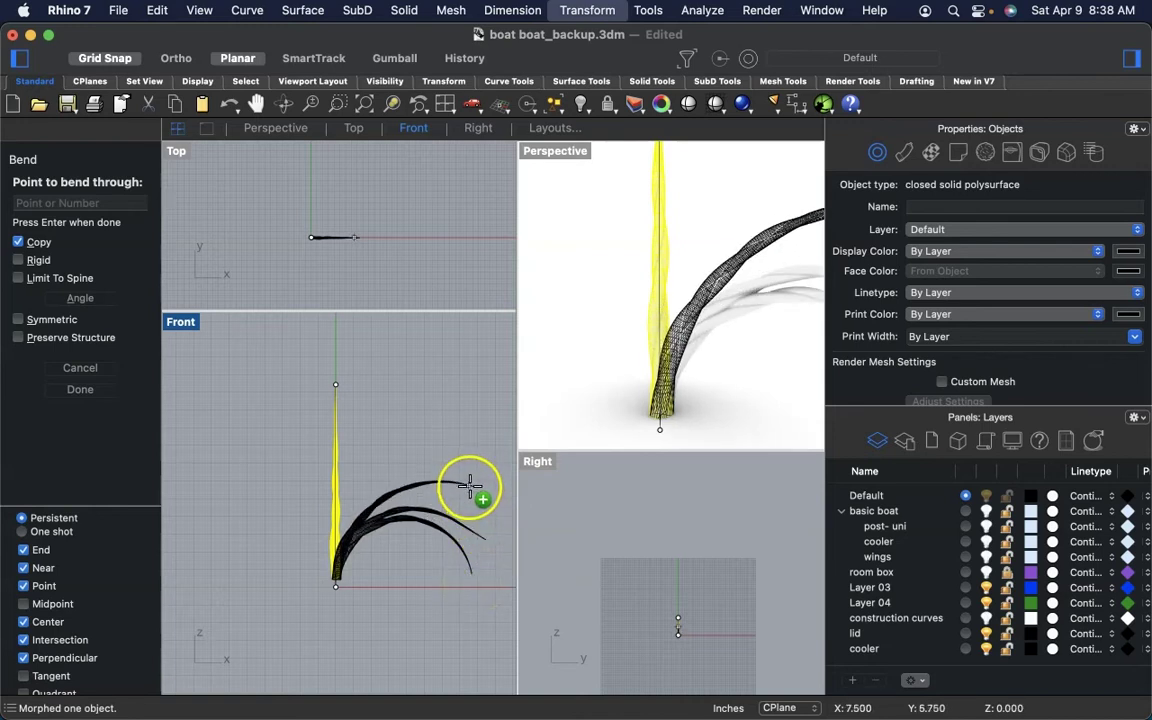
{"action": "left_click", "coordinate": [470, 497]}
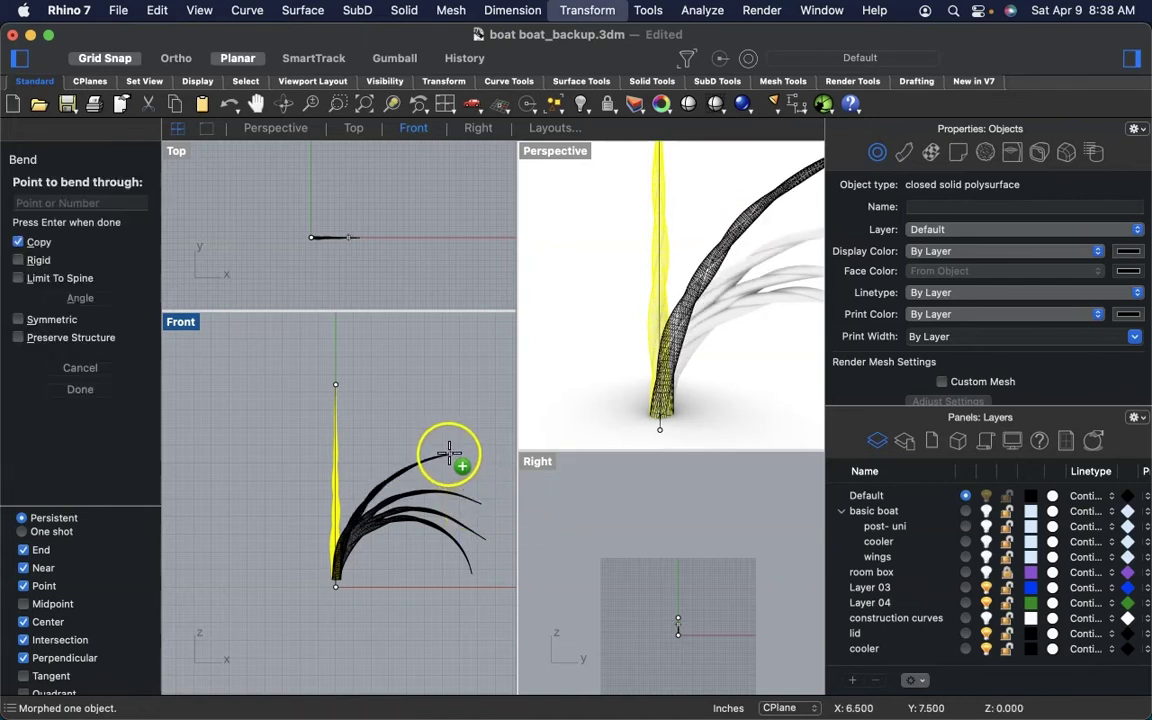
{"action": "left_click", "coordinate": [455, 458]}
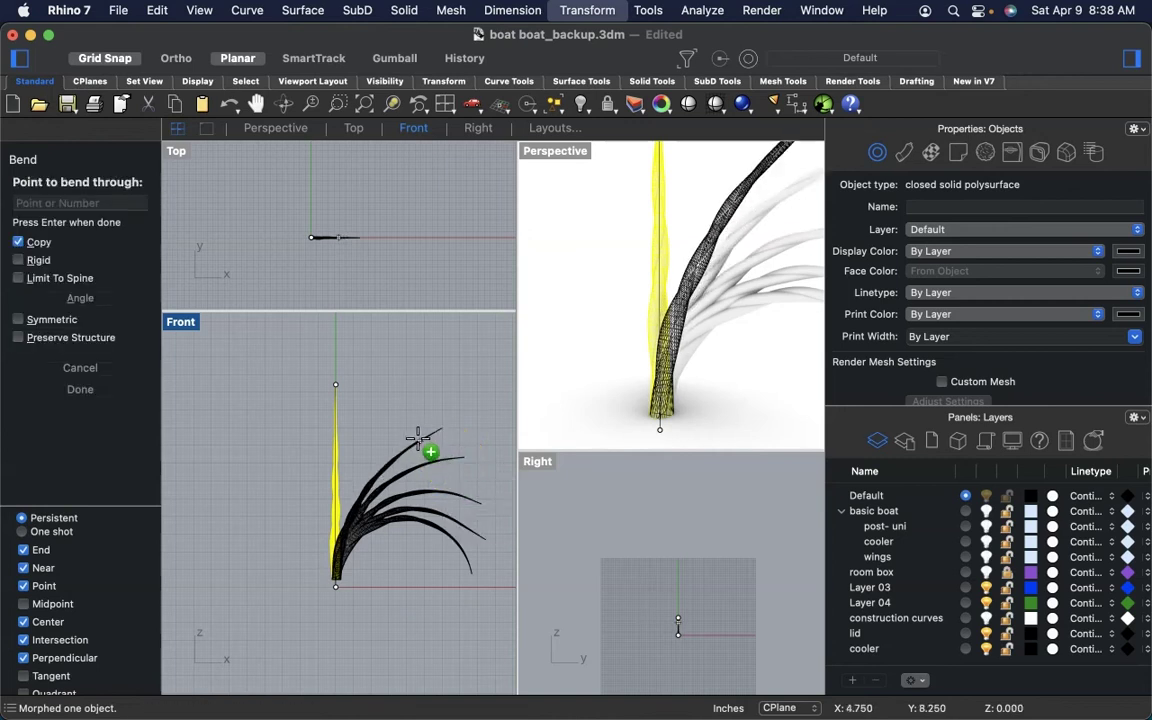
{"action": "left_click", "coordinate": [420, 437]}
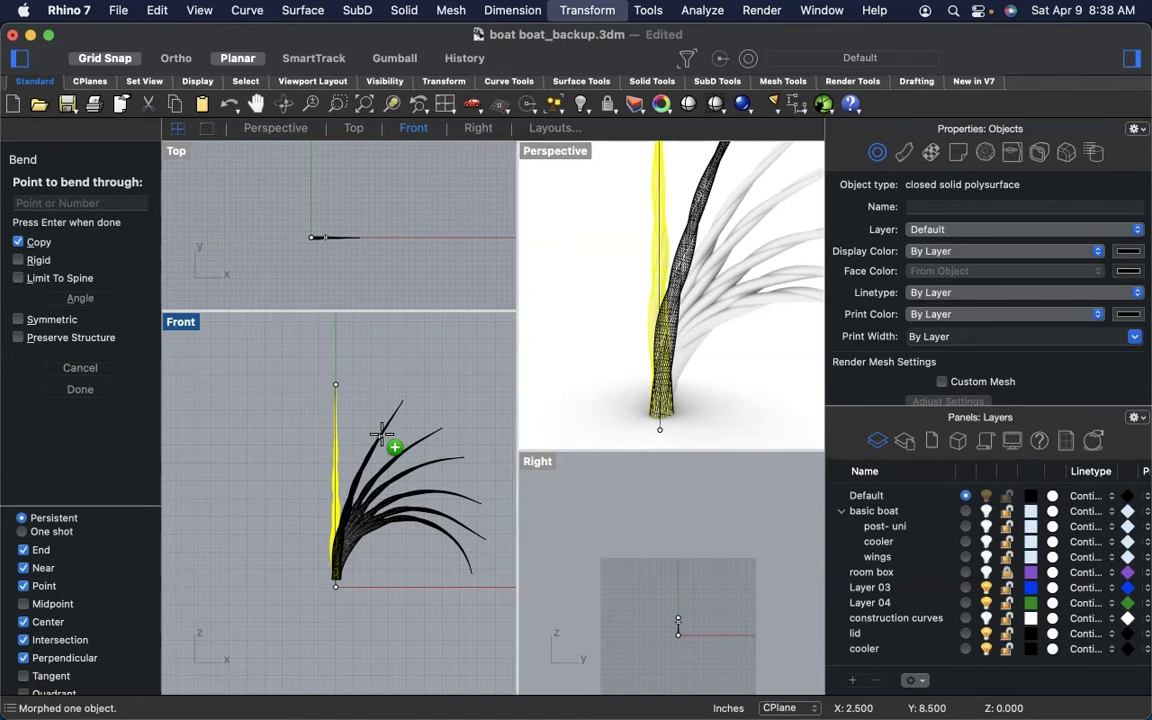
{"action": "left_click", "coordinate": [357, 414]}
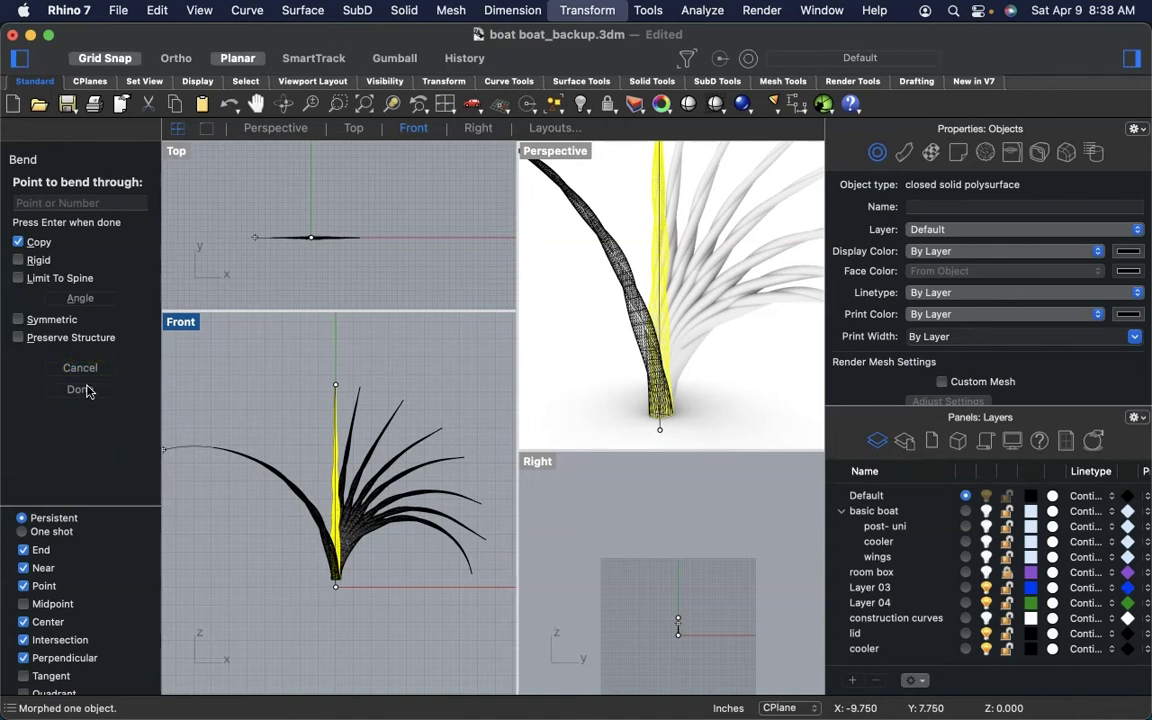
{"action": "left_click", "coordinate": [86, 392]}
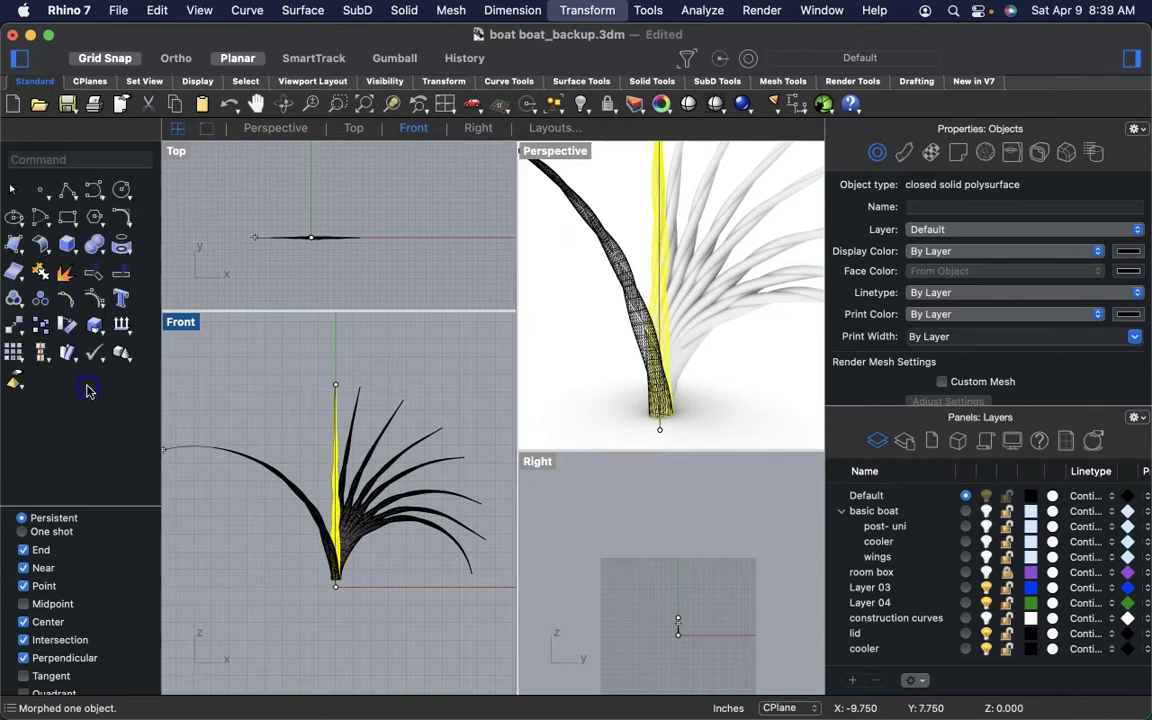
- Deselect the original post and examine the fan of bent copies in the Perspective and Front views
{"action": "left_click", "coordinate": [405, 505]}
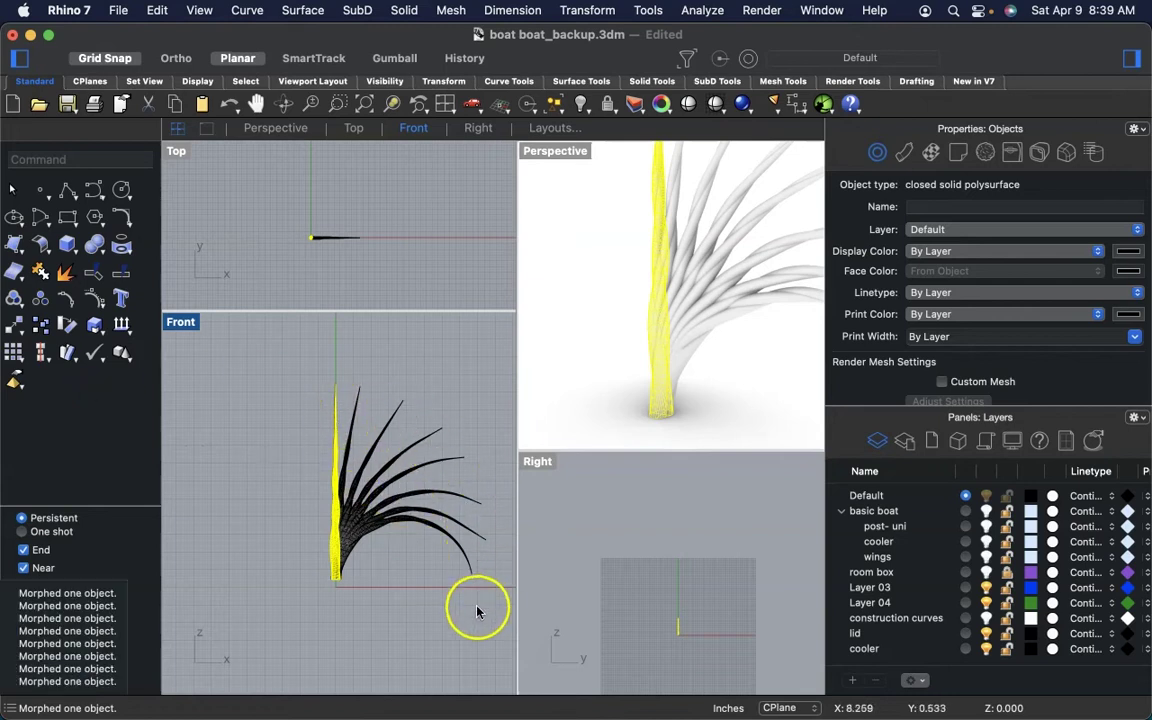
{"action": "mouse_move", "coordinate": [417, 570]}
{"action": "left_mouse_down"}
{"action": "mouse_move", "coordinate": [348, 588]}
{"action": "mouse_move", "coordinate": [284, 534]}
{"action": "left_mouse_up"}
{"action": "left_click", "coordinate": [283, 534]}
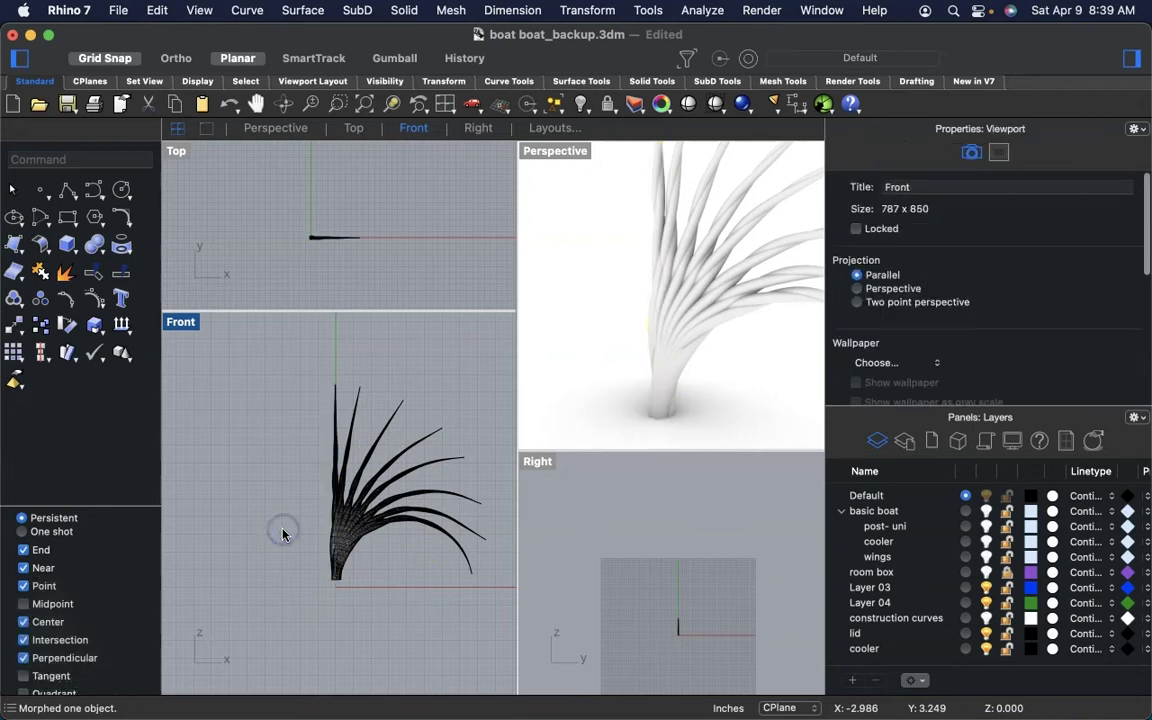
{"action": "scroll", "coordinate": [644, 309], "scroll_direction": "down", "scroll_amount": 3}
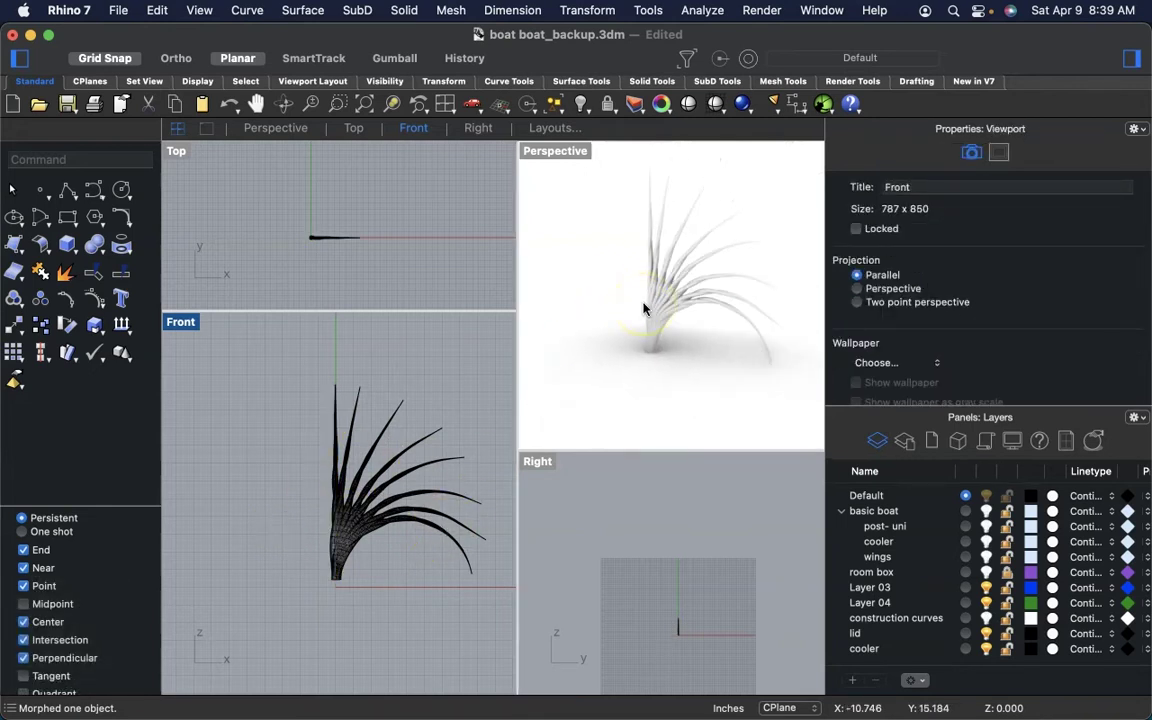
{"action": "left_click", "coordinate": [370, 425]}
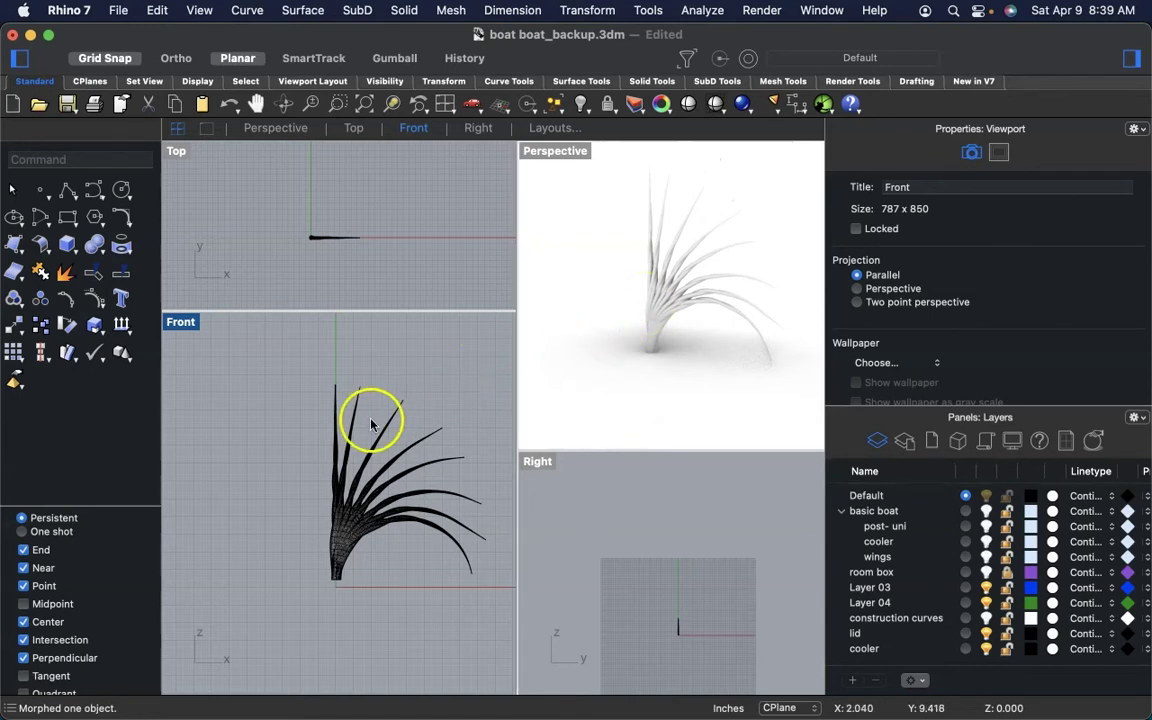
{"action": "scroll", "coordinate": [362, 455], "scroll_direction": "down", "scroll_amount": 3}
{"action": "scroll", "coordinate": [323, 407], "scroll_direction": "up", "scroll_amount": 3}
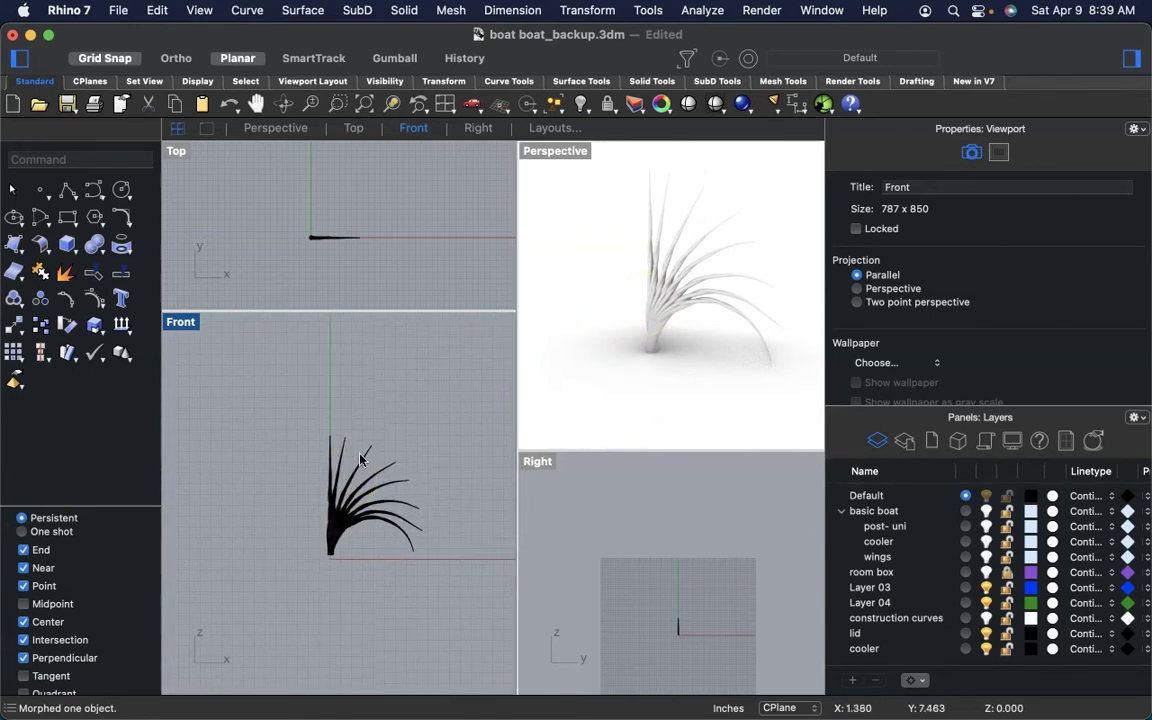
{"action": "left_click", "coordinate": [350, 263]}
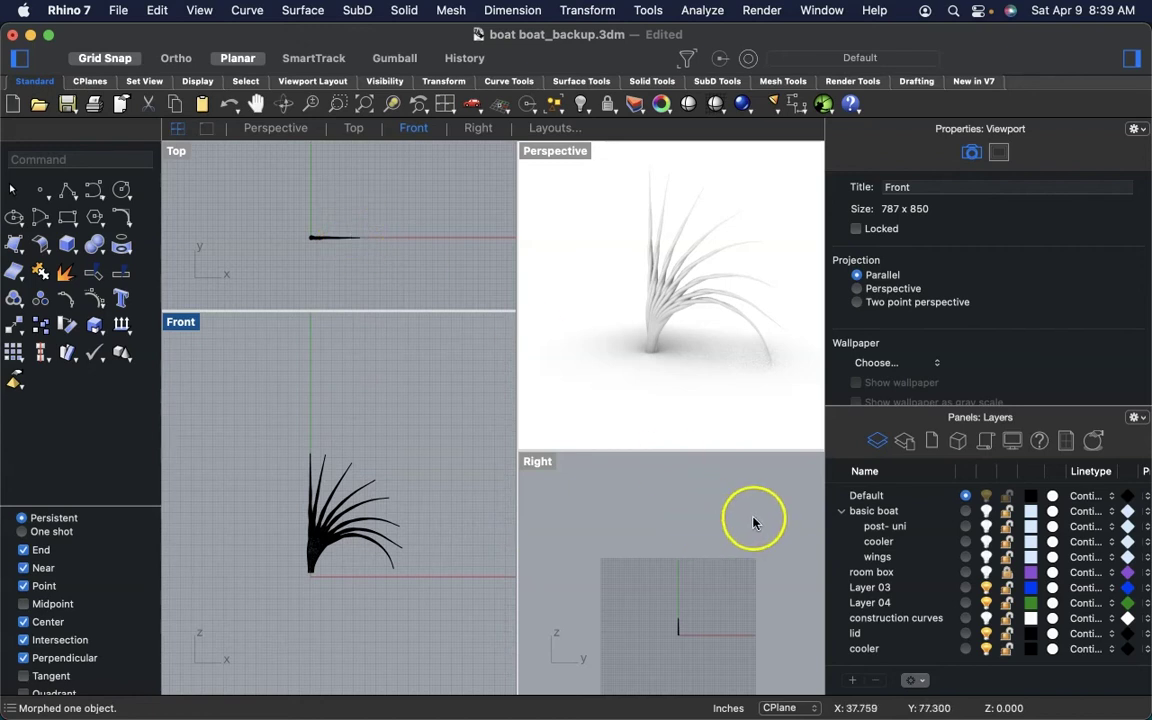
- Show the basic boat layer again and locate the boat relative to the fan of bent posts in every viewport
{"action": "left_click", "coordinate": [987, 512]}
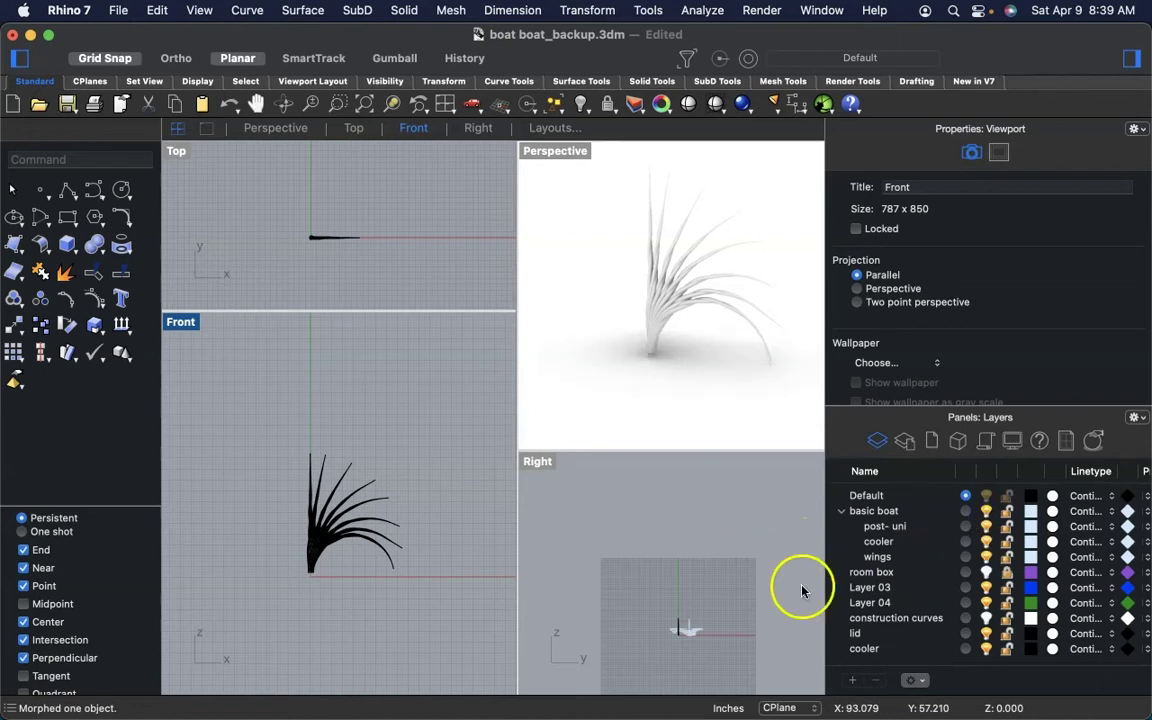
{"action": "scroll", "coordinate": [390, 374], "scroll_direction": "down", "scroll_amount": 3}
{"action": "scroll", "coordinate": [373, 424], "scroll_direction": "down", "scroll_amount": 3}
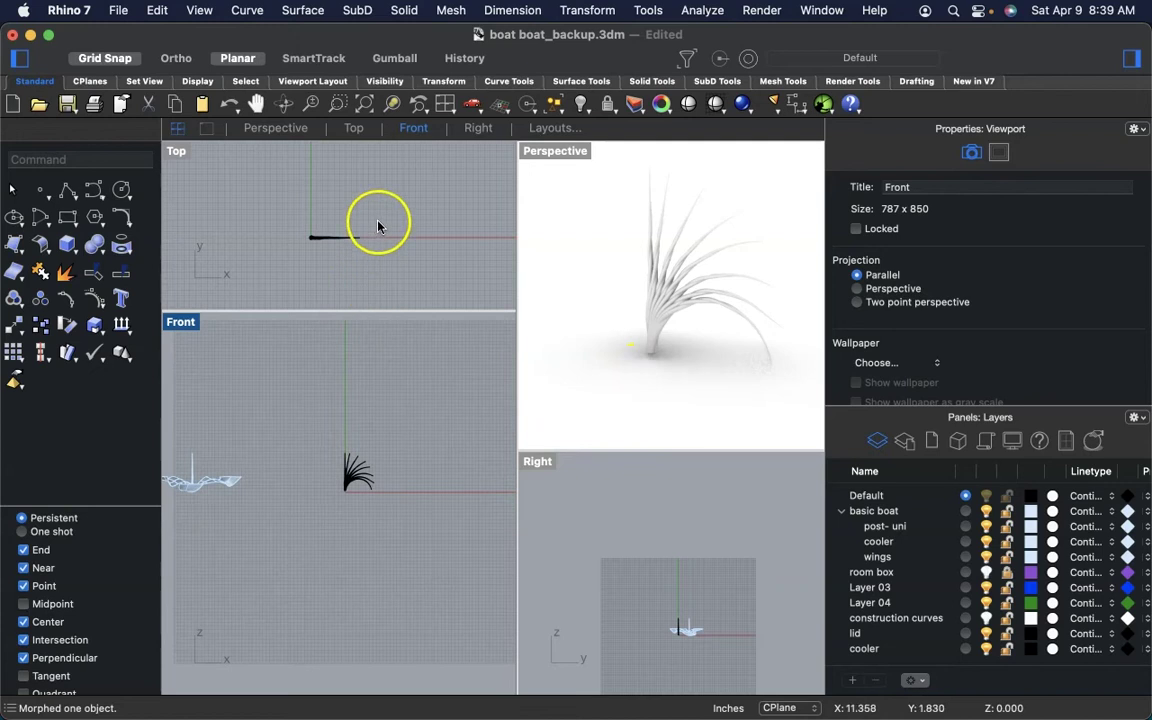
{"action": "scroll", "coordinate": [378, 226], "scroll_direction": "down", "scroll_amount": 3}
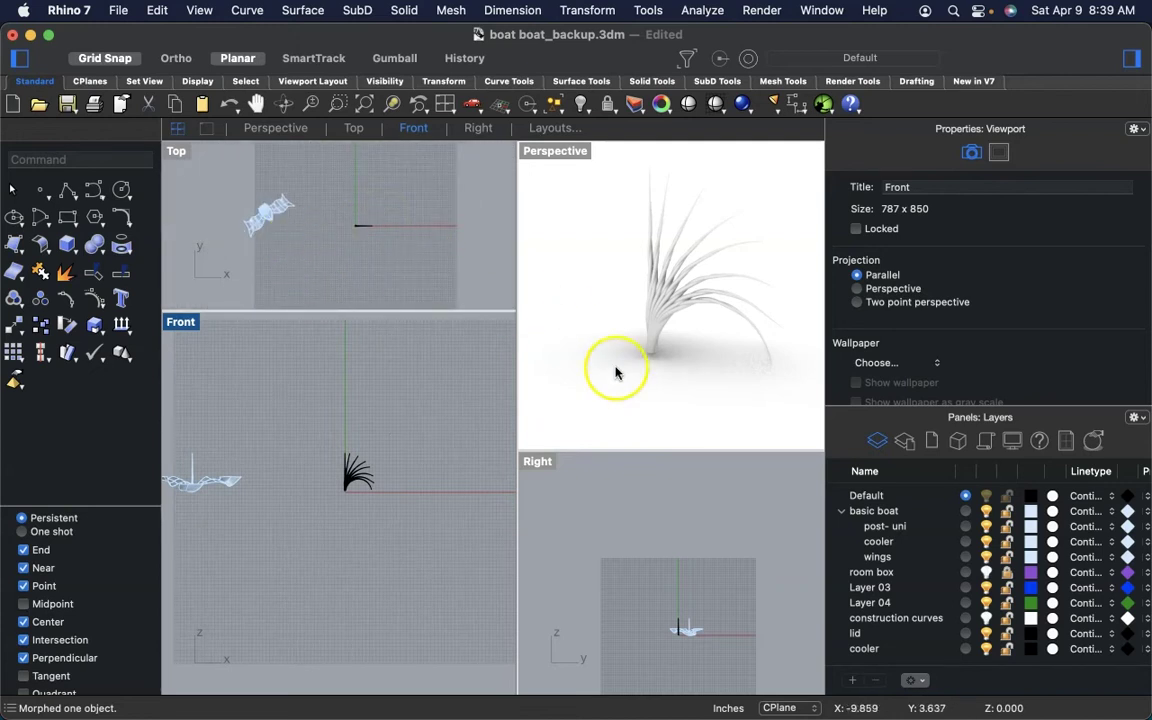
{"action": "scroll", "coordinate": [623, 364], "scroll_direction": "down", "scroll_amount": 3}
{"action": "scroll", "coordinate": [623, 364], "scroll_direction": "down", "scroll_amount": 2}
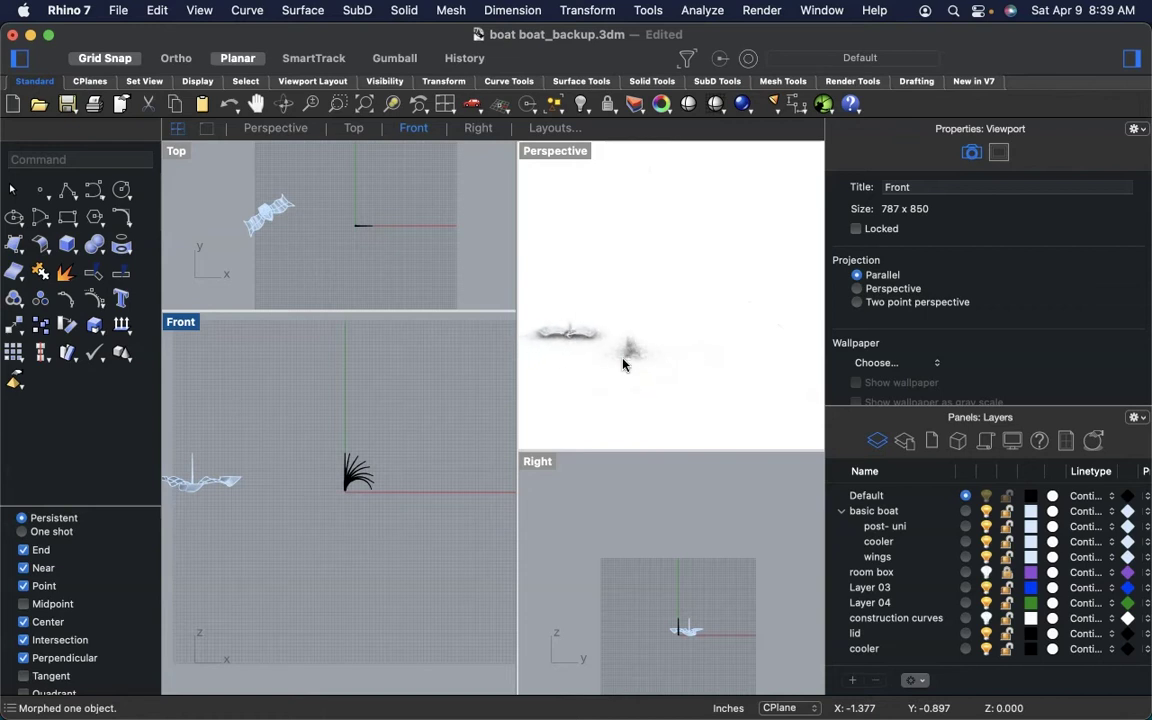
{"action": "scroll", "coordinate": [623, 364], "scroll_direction": "left", "scroll_amount": 3}
{"action": "scroll", "coordinate": [623, 364], "scroll_direction": "right", "scroll_amount": 2}
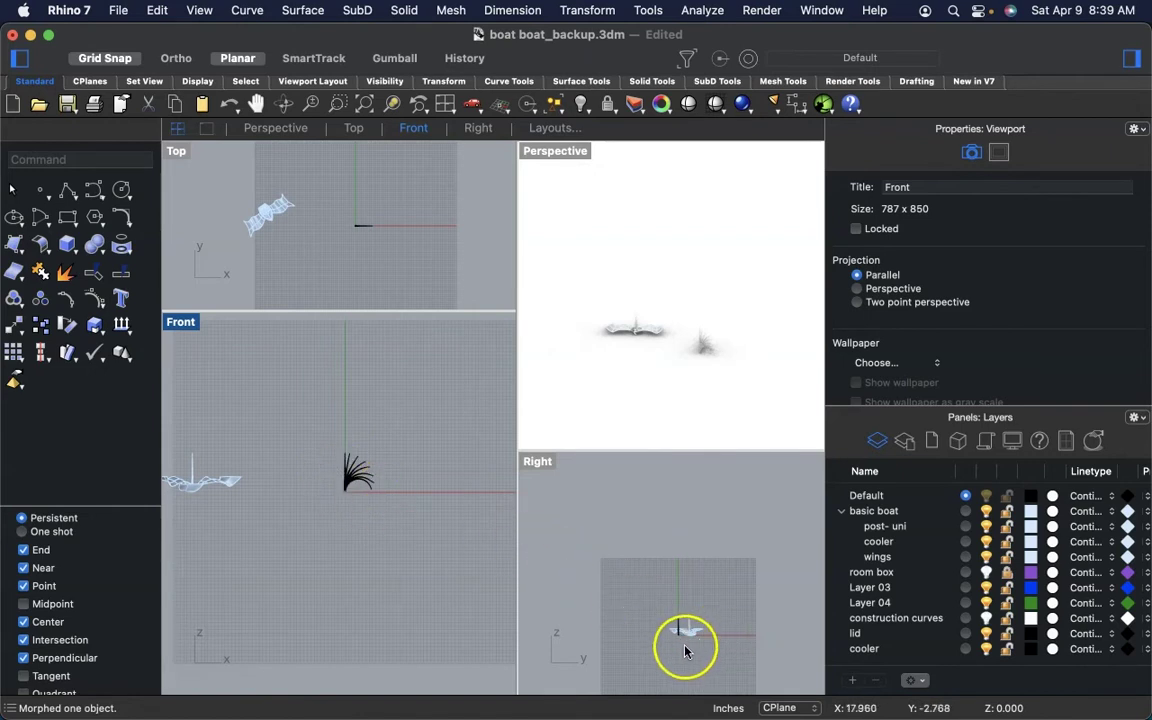
{"action": "scroll", "coordinate": [680, 630], "scroll_direction": "up", "scroll_amount": 2}
{"action": "scroll", "coordinate": [682, 628], "scroll_direction": "up", "scroll_amount": 5}
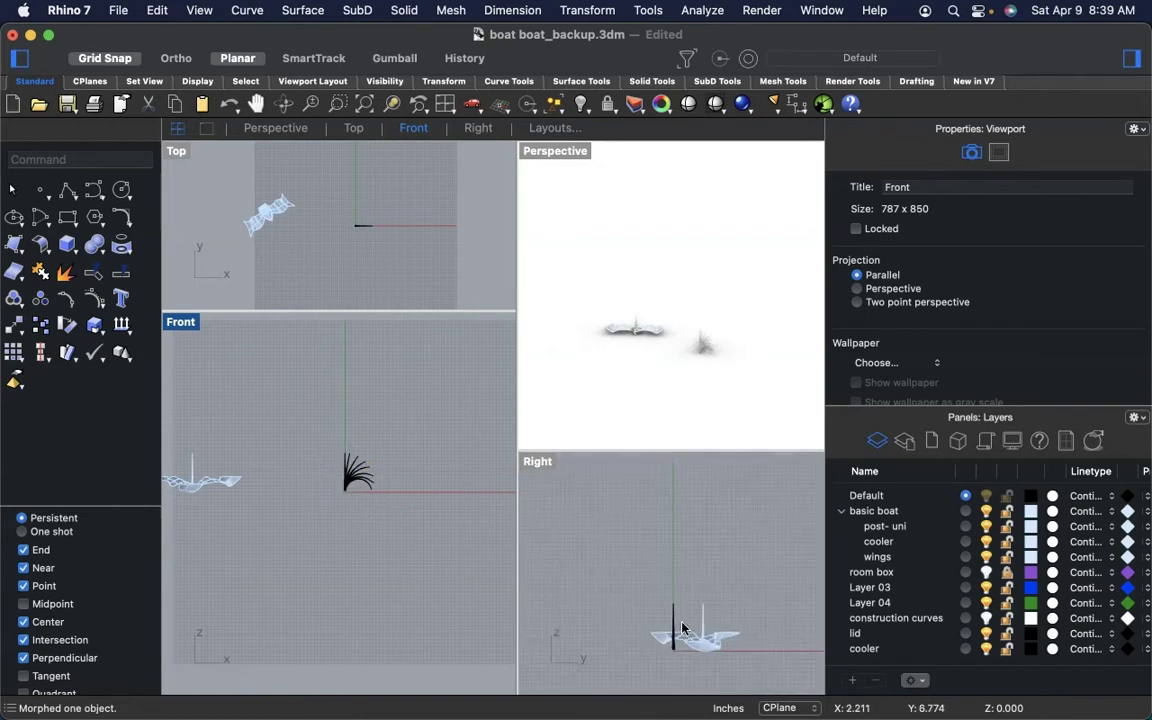
- Show the room box layer again and enlarge the Top viewport to see the boat and bent posts inside the room
{"action": "scroll", "coordinate": [682, 628], "scroll_direction": "down", "scroll_amount": 1}
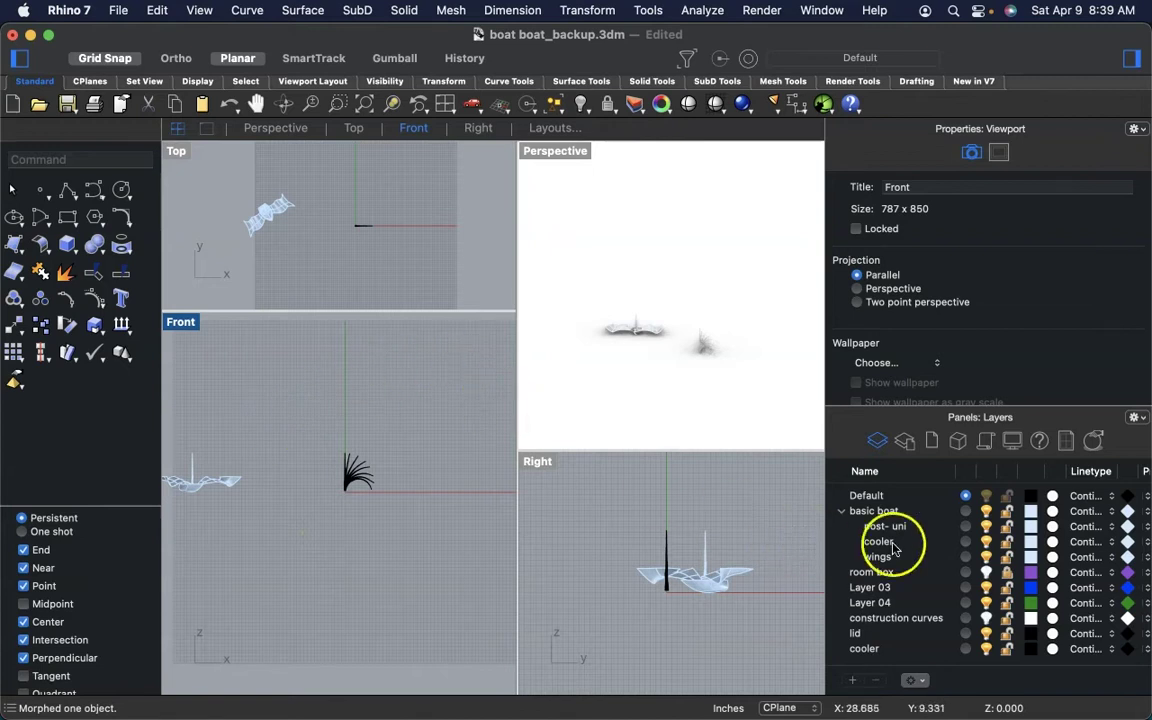
{"action": "left_click", "coordinate": [985, 573]}
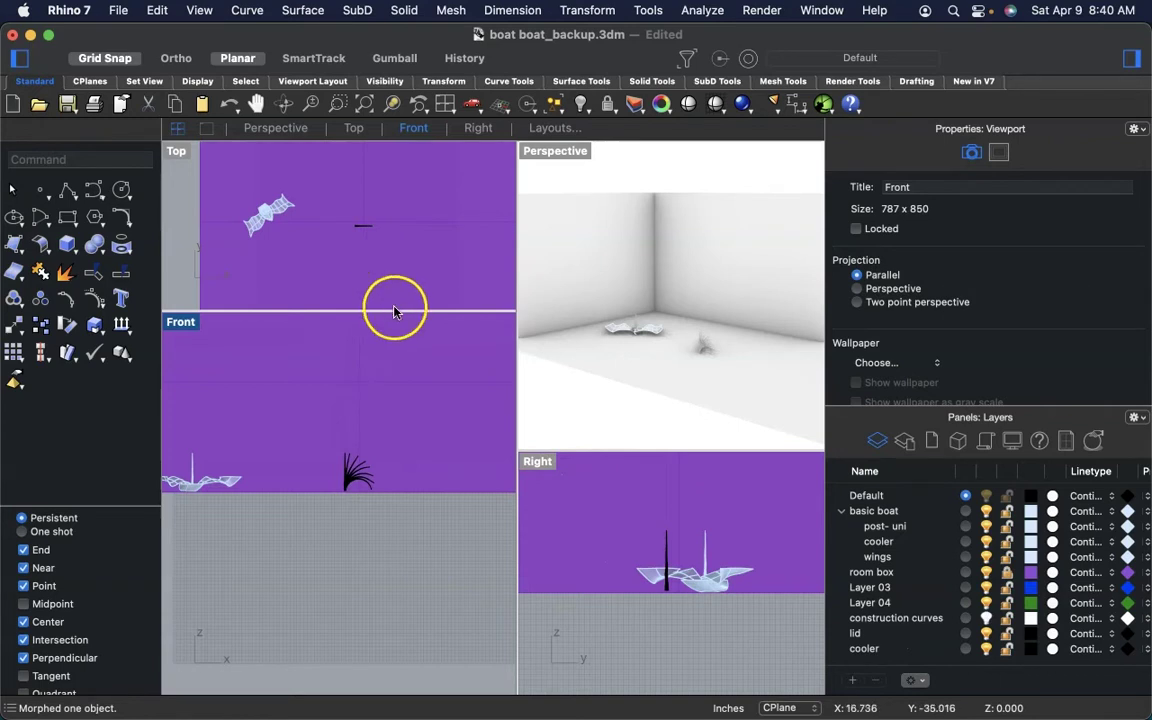
{"action": "left_click_drag", "start_coordinate": [447, 310], "coordinate": [422, 458]}
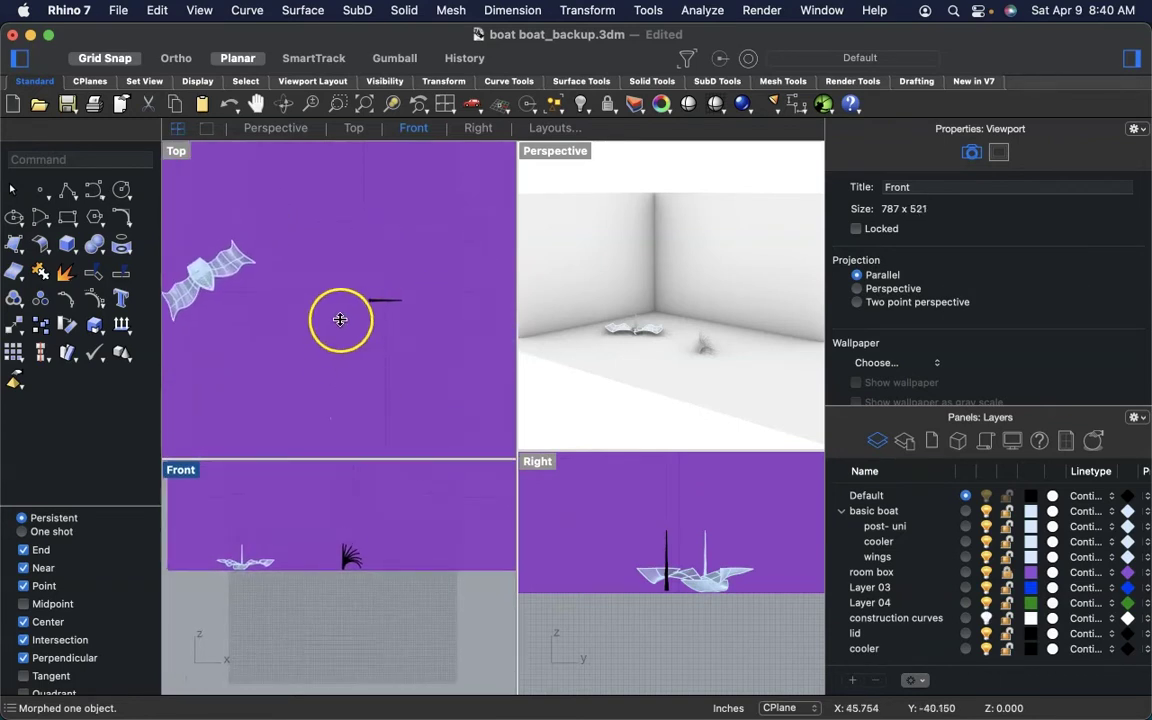
{"action": "scroll", "coordinate": [325, 351], "scroll_direction": "down", "scroll_amount": 5}
- Group all nine post polysurfaces of the bent fan into one object, then clear the selection
{"action": "left_click", "coordinate": [345, 565]}
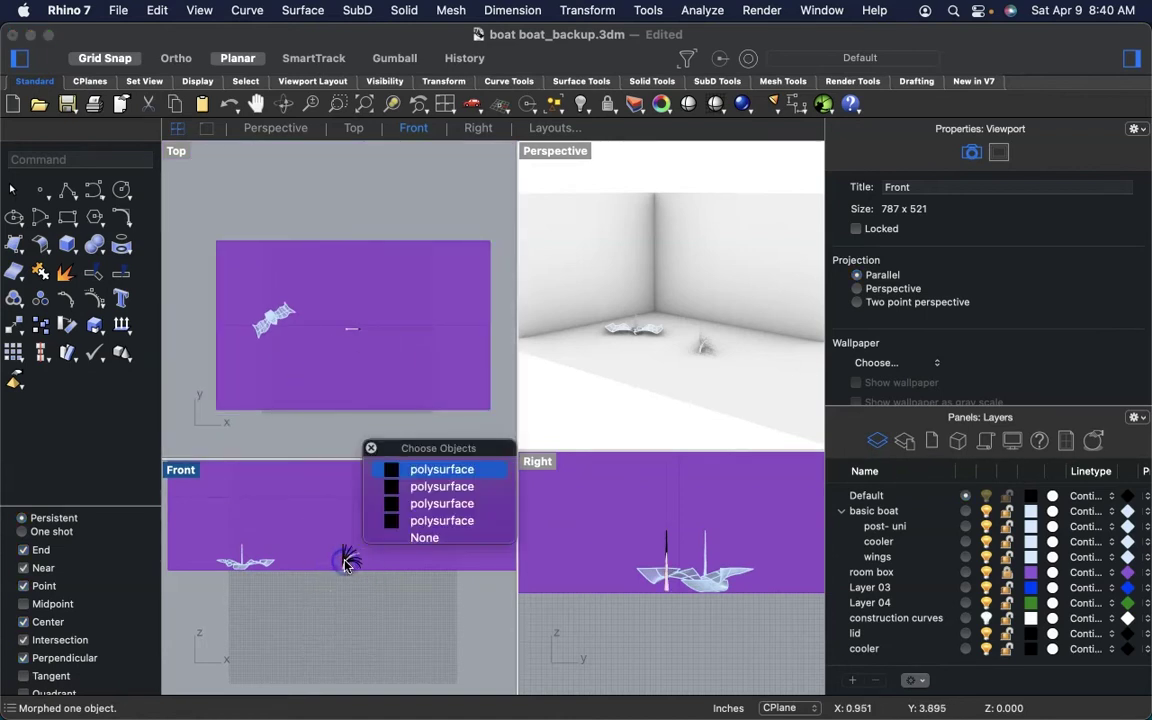
{"action": "left_click", "coordinate": [411, 539]}
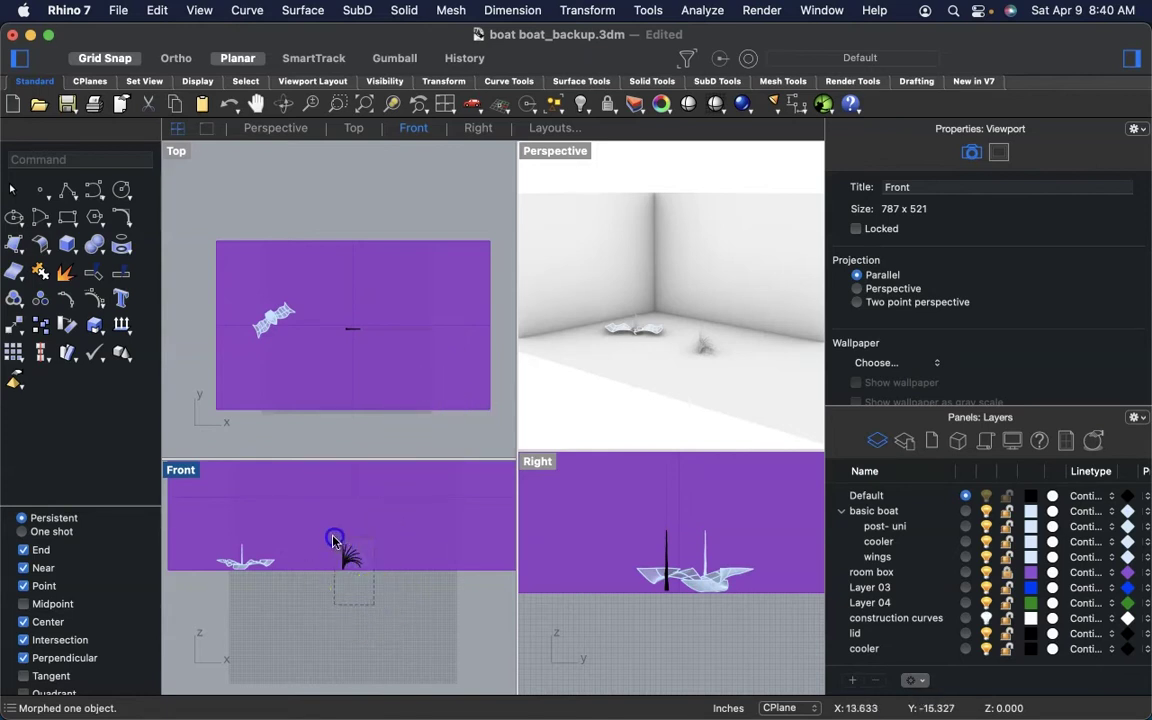
{"action": "left_click", "coordinate": [335, 541]}
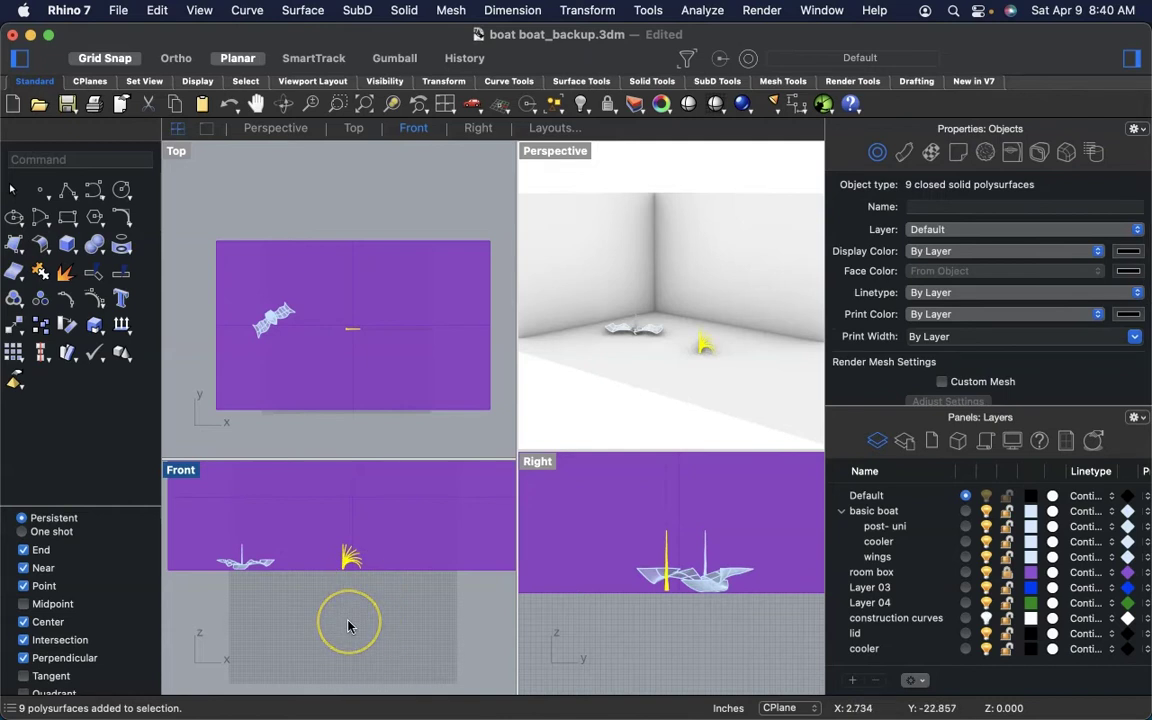
{"action": "key", "text": "super+g"}
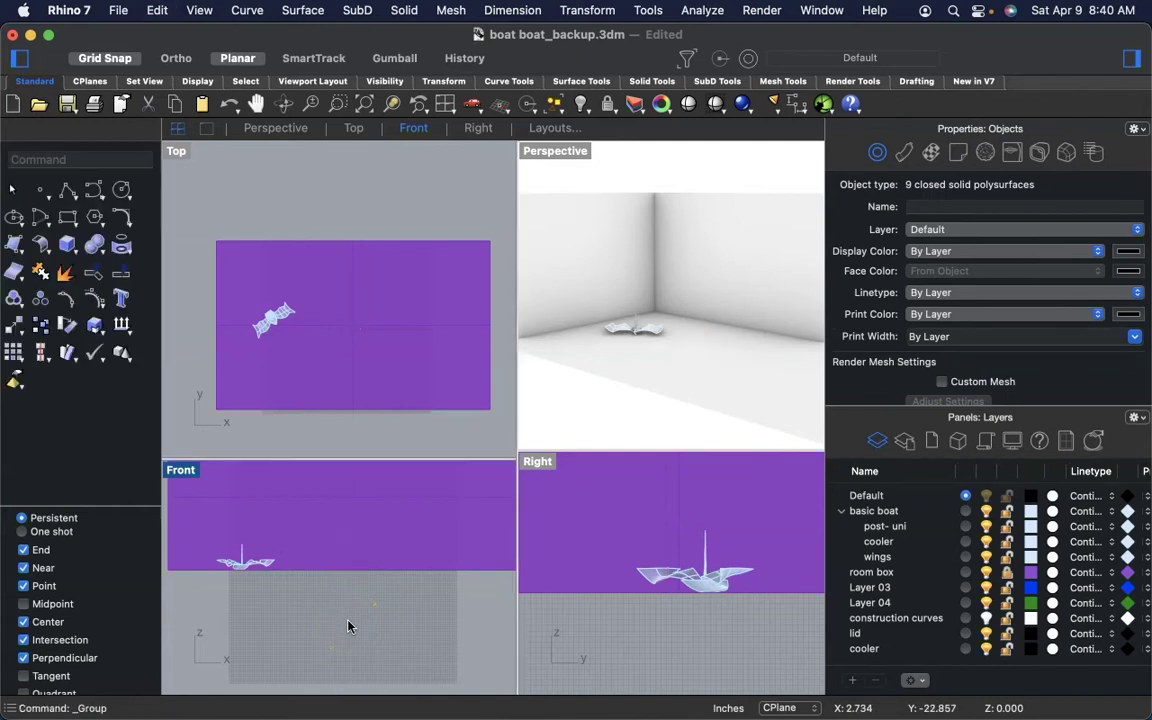
{"action": "left_click", "coordinate": [14, 299]}
{"action": "left_click", "coordinate": [218, 557]}
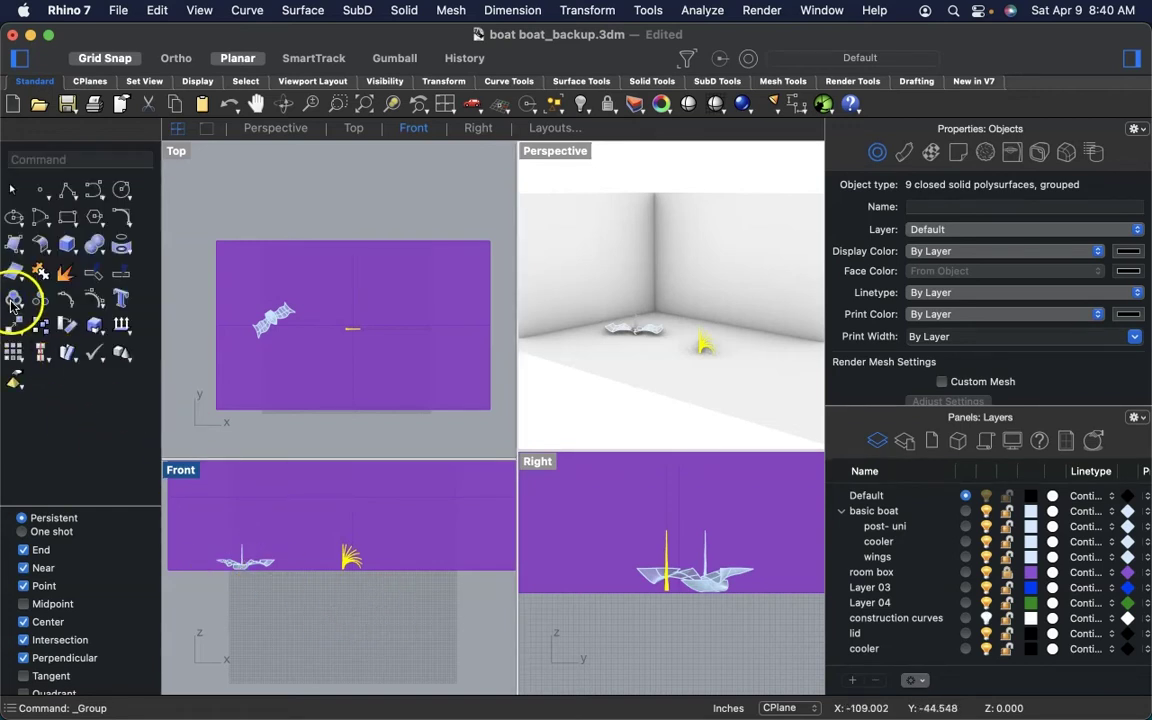
{"action": "left_click", "coordinate": [325, 645]}
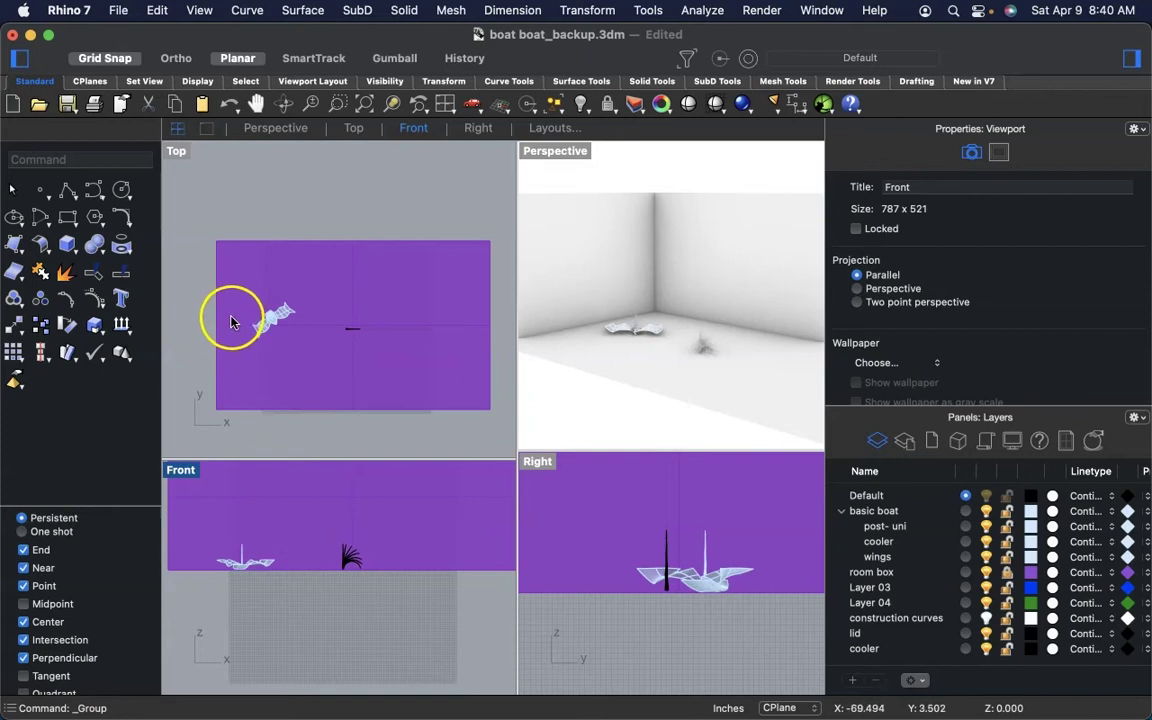
- Examine the fan's position in the Top view and review the Array types available for repeating it
{"action": "left_click", "coordinate": [352, 332]}
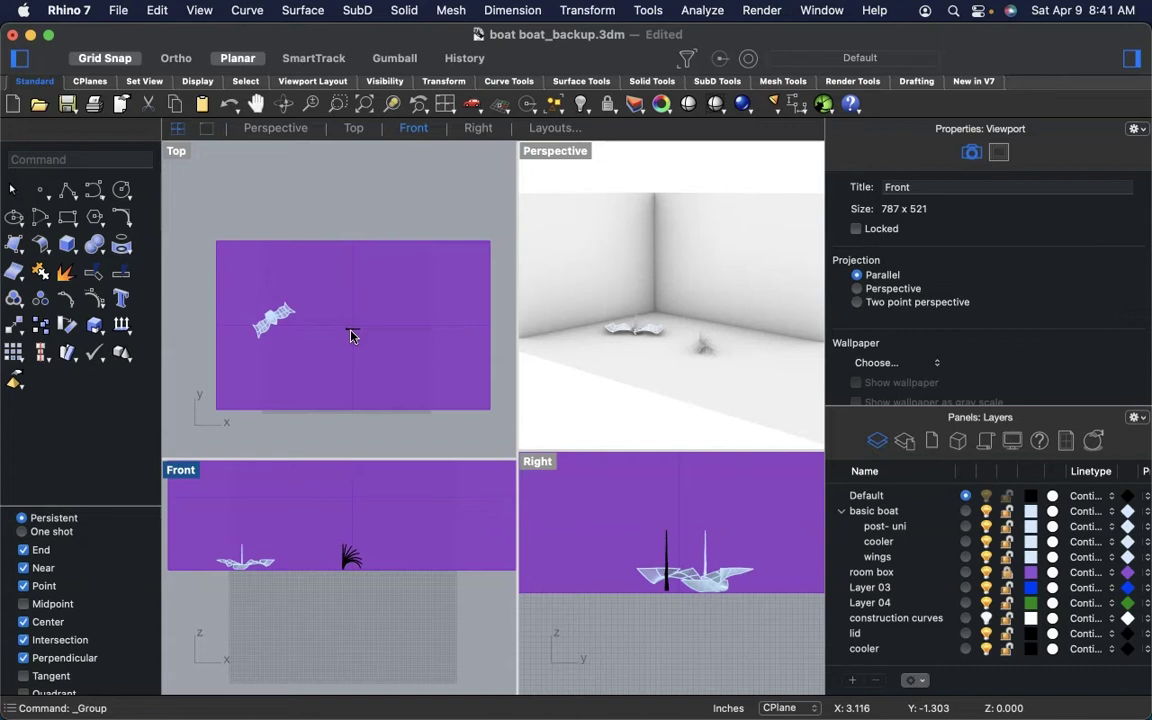
{"action": "scroll", "coordinate": [352, 332], "scroll_direction": "up", "scroll_amount": 5}
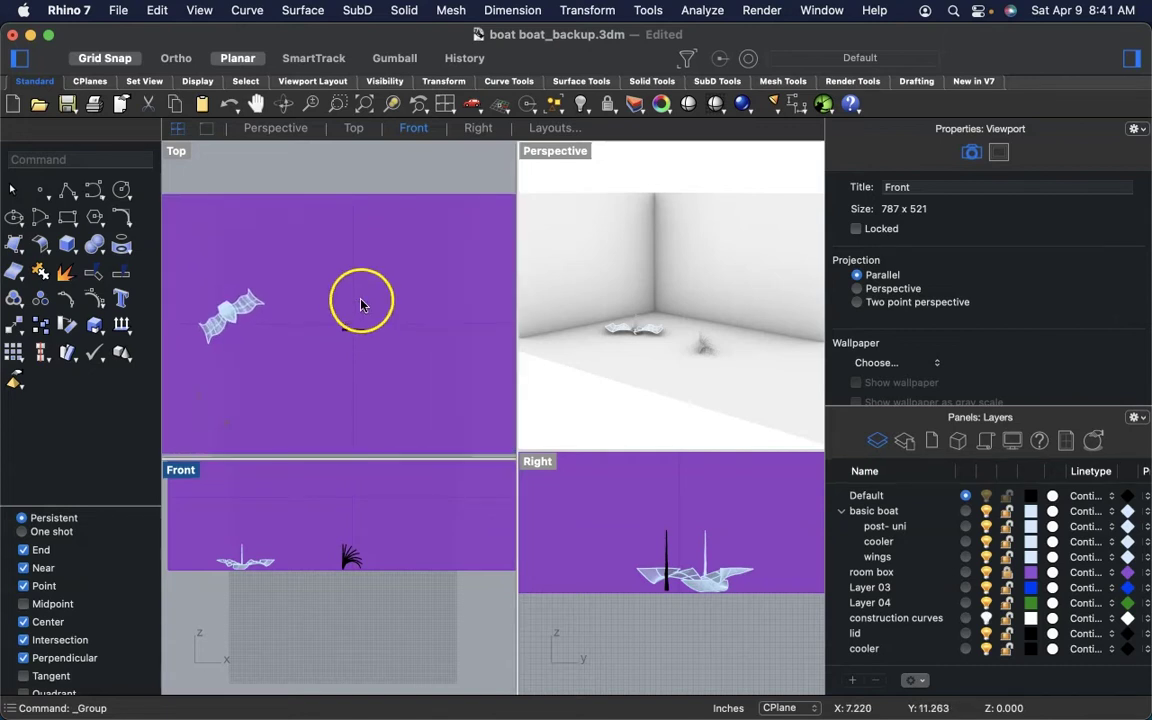
{"action": "left_click", "coordinate": [356, 386]}
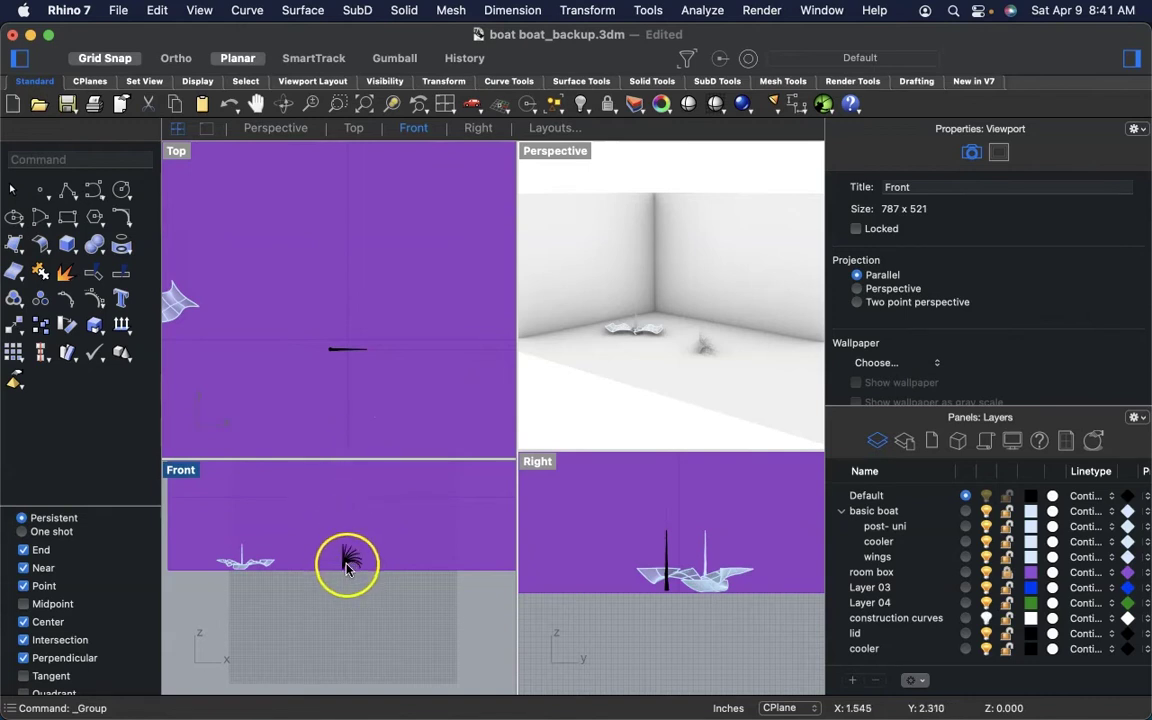
{"action": "left_click", "coordinate": [586, 11]}
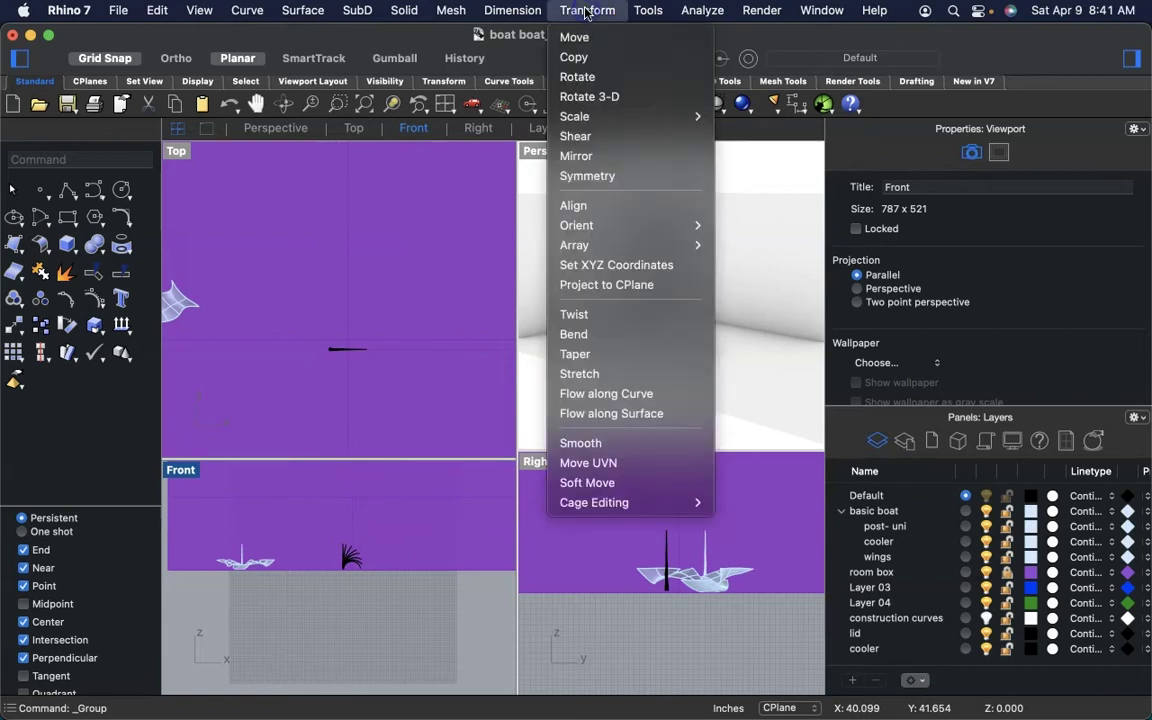
{"action": "mouse_move", "coordinate": [645, 228]}
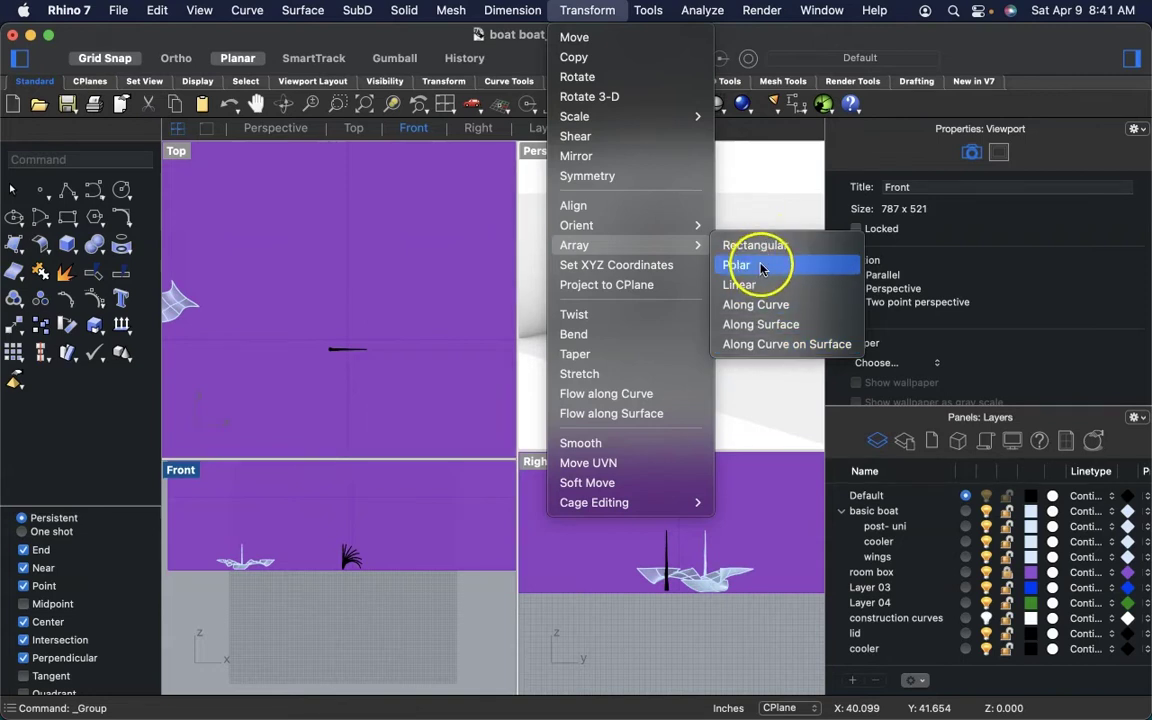
{"action": "left_click", "coordinate": [760, 309]}
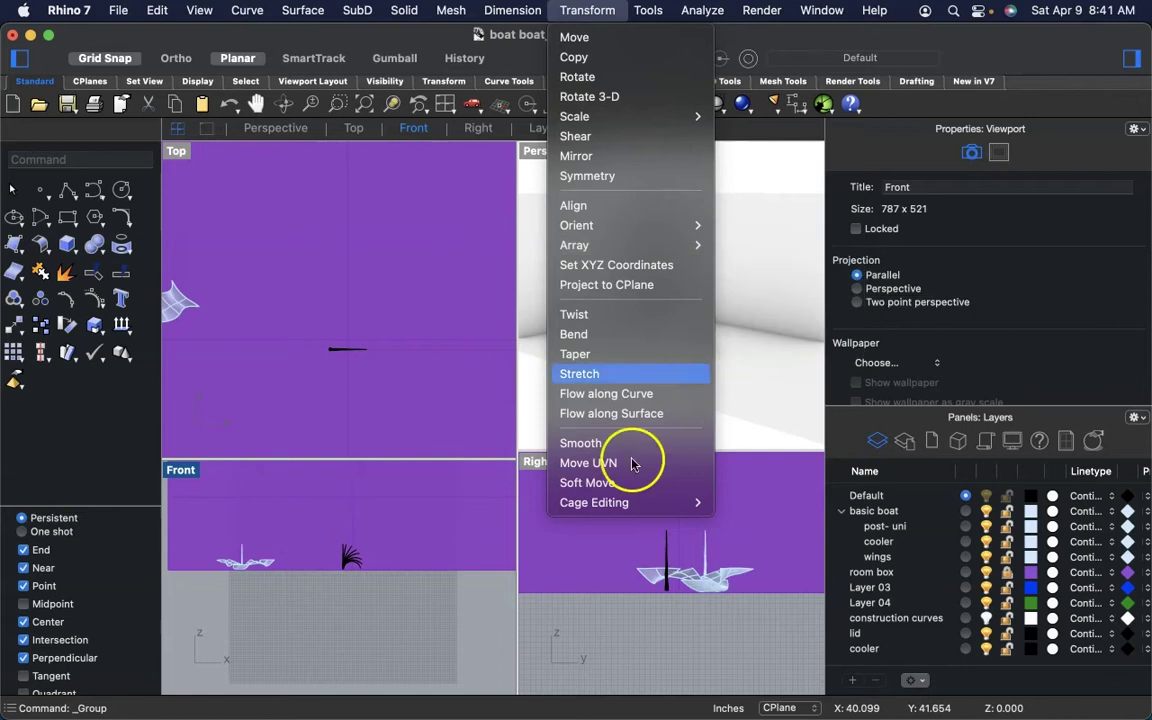
{"action": "left_click", "coordinate": [405, 640]}
{"action": "left_click", "coordinate": [376, 375]}
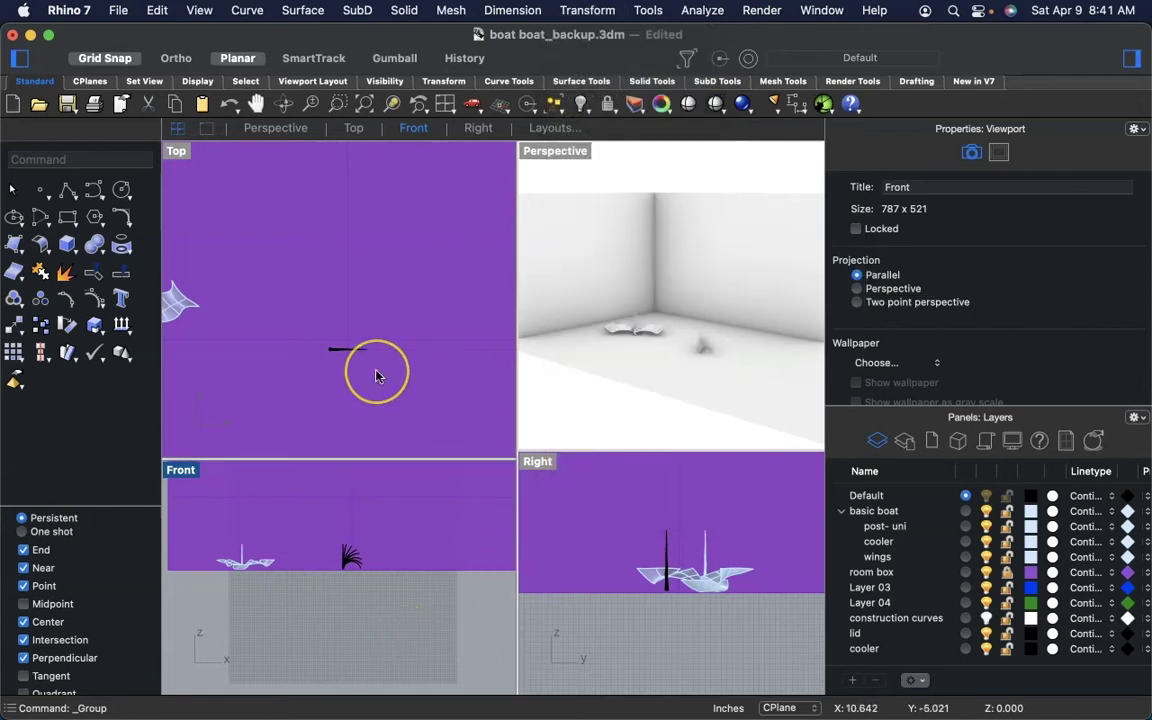
- Draw a large ellipse in the Top view, centred just outside the room's corner behind the boat, with its first axis ending beside the fan
{"action": "scroll", "coordinate": [376, 371], "scroll_direction": "down", "scroll_amount": 7}
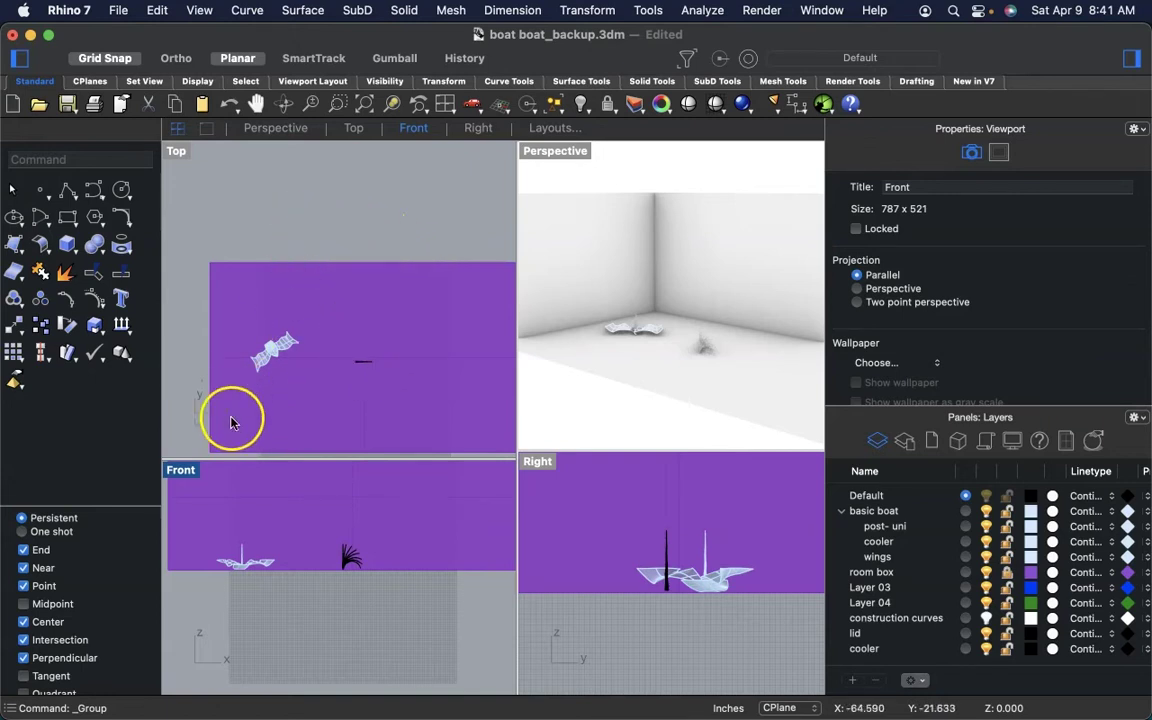
{"action": "right_click_drag", "start_coordinate": [396, 354], "coordinate": [402, 336]}
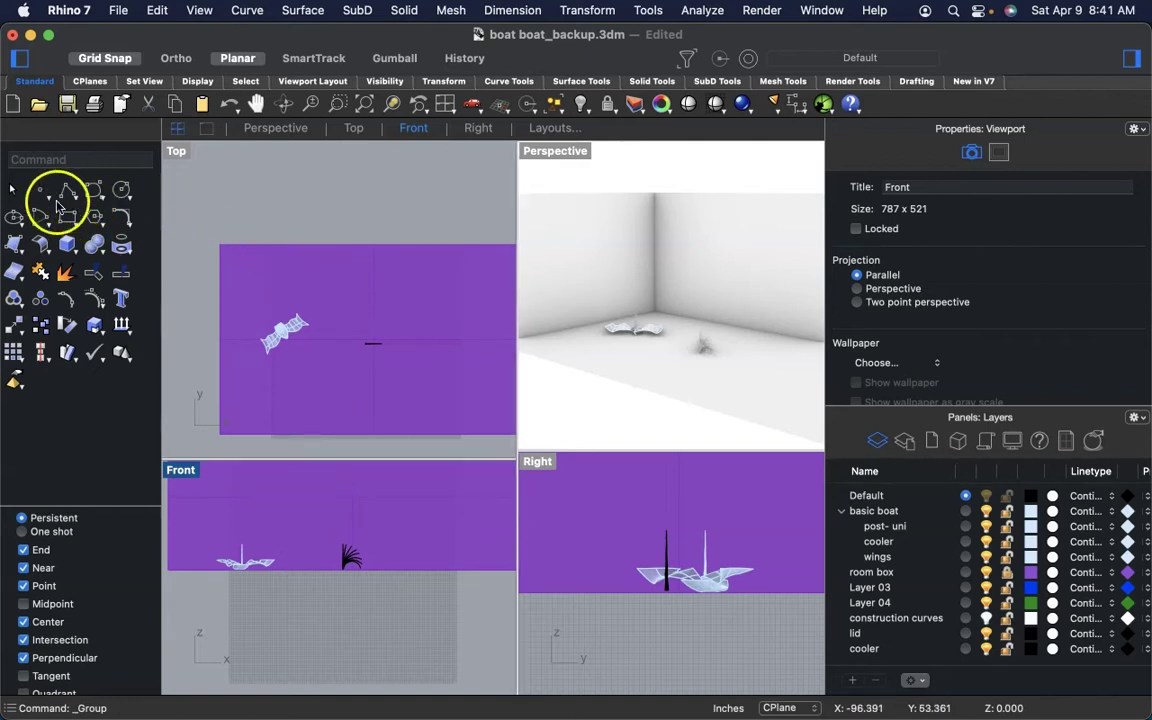
{"action": "left_click", "coordinate": [13, 219]}
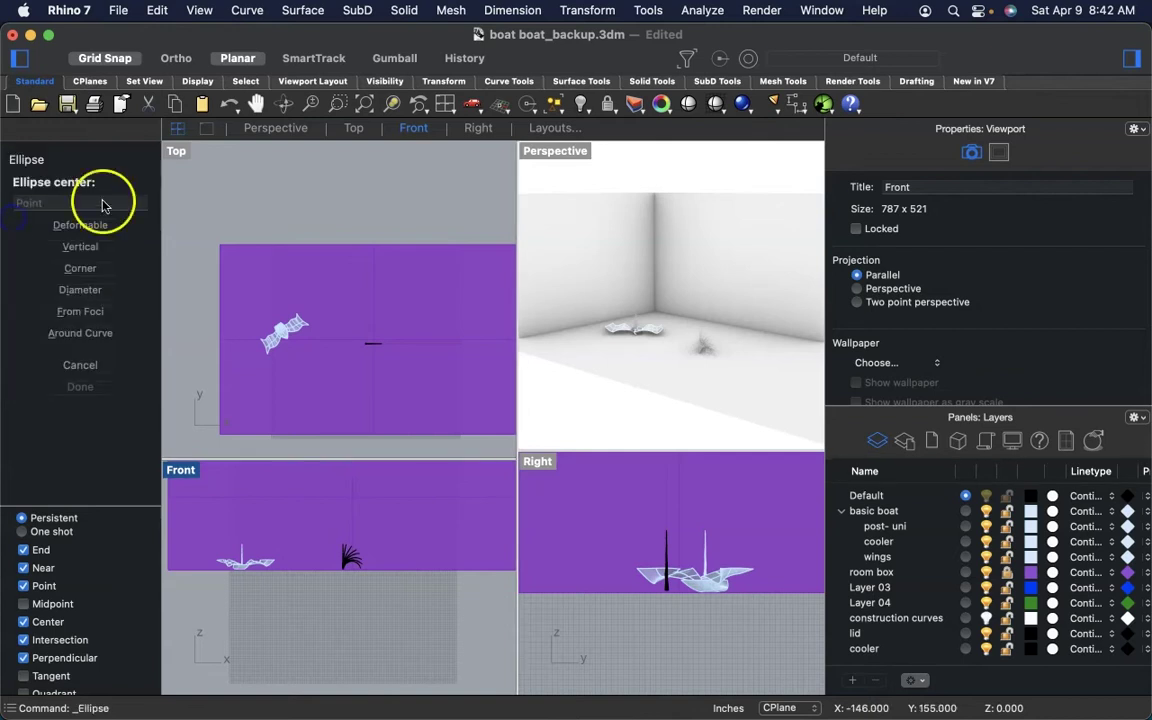
{"action": "left_click", "coordinate": [199, 226]}
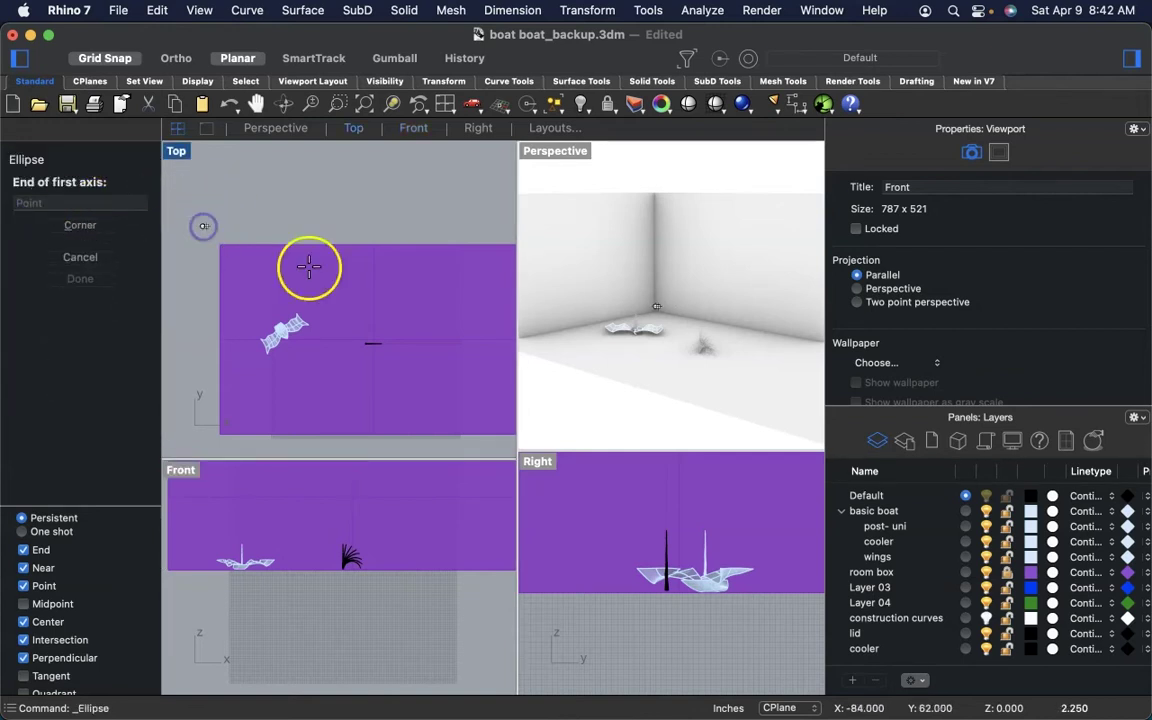
{"action": "left_click", "coordinate": [350, 346]}
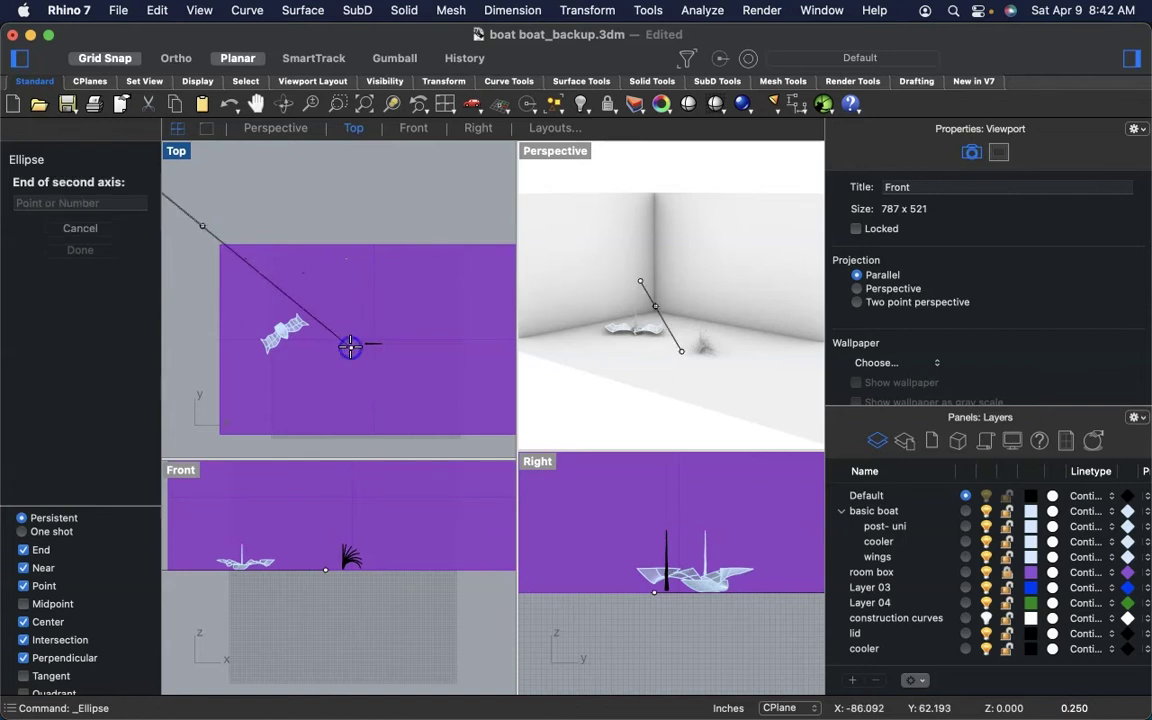
{"action": "left_click", "coordinate": [410, 221]}
{"action": "left_click", "coordinate": [377, 363]}
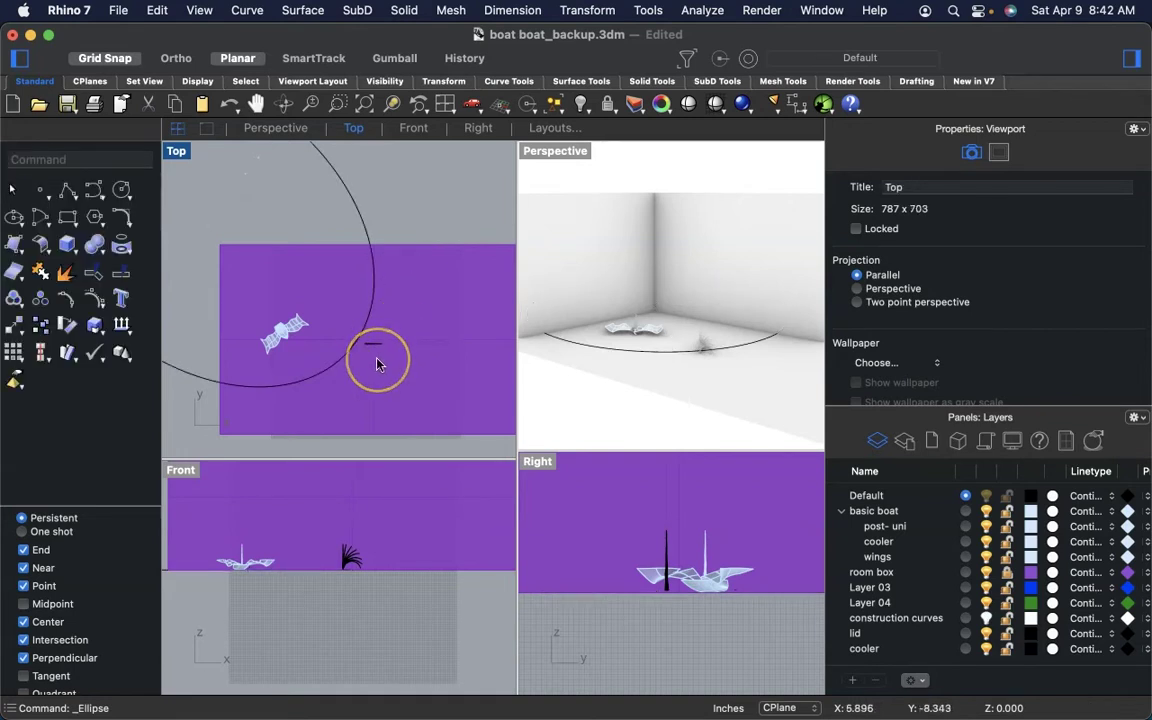
- Check the ellipse's extent against the room in the Front and Right views, then delete it
{"action": "left_click", "coordinate": [404, 627]}
{"action": "scroll", "coordinate": [401, 632], "scroll_direction": "down", "scroll_amount": 3}
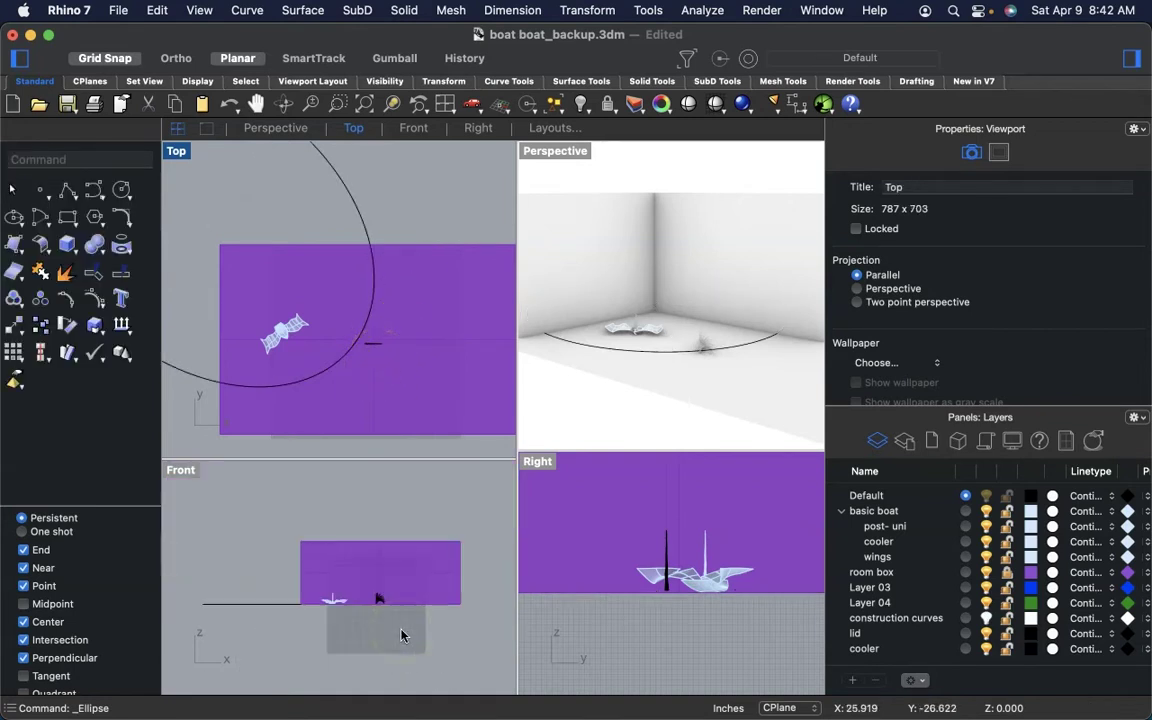
{"action": "left_click", "coordinate": [622, 499]}
{"action": "scroll", "coordinate": [624, 576], "scroll_direction": "down", "scroll_amount": 4}
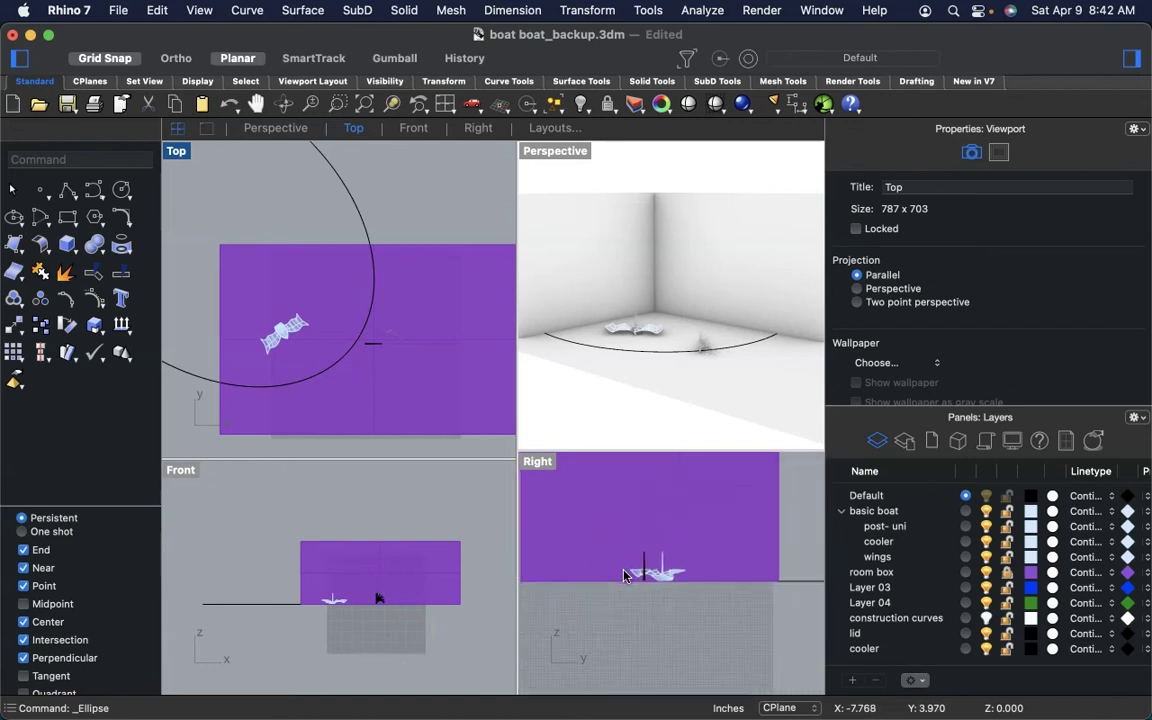
{"action": "scroll", "coordinate": [623, 580], "scroll_direction": "down", "scroll_amount": 3}
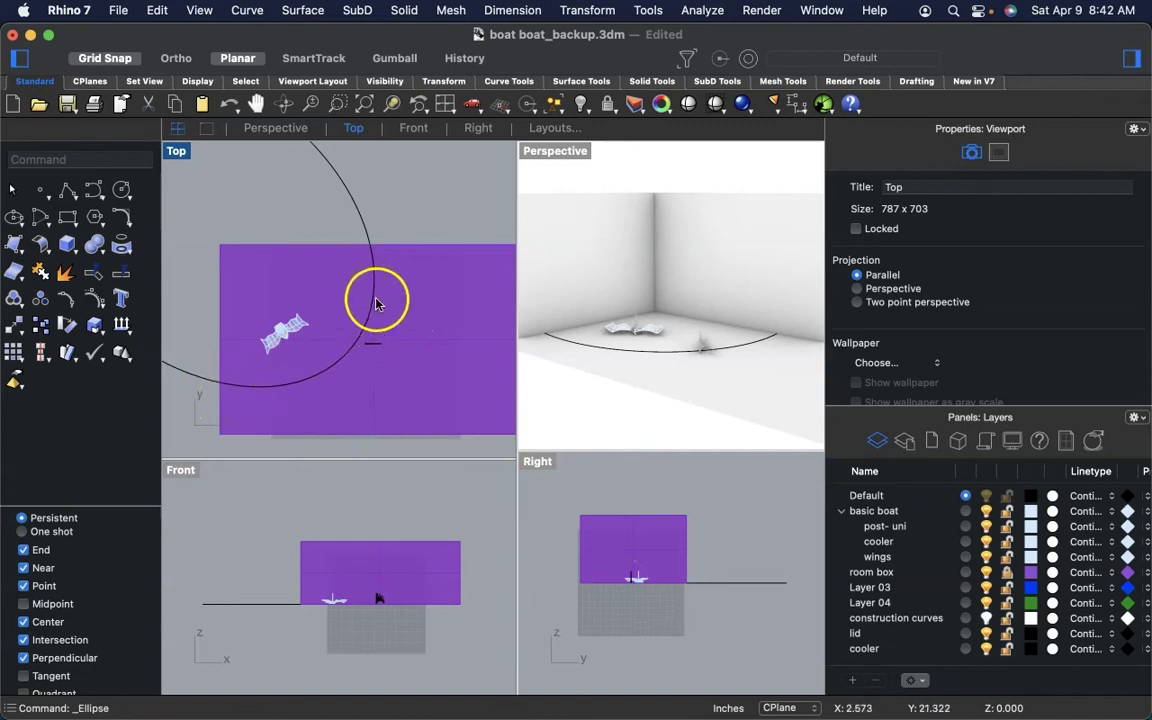
{"action": "left_click", "coordinate": [329, 373]}
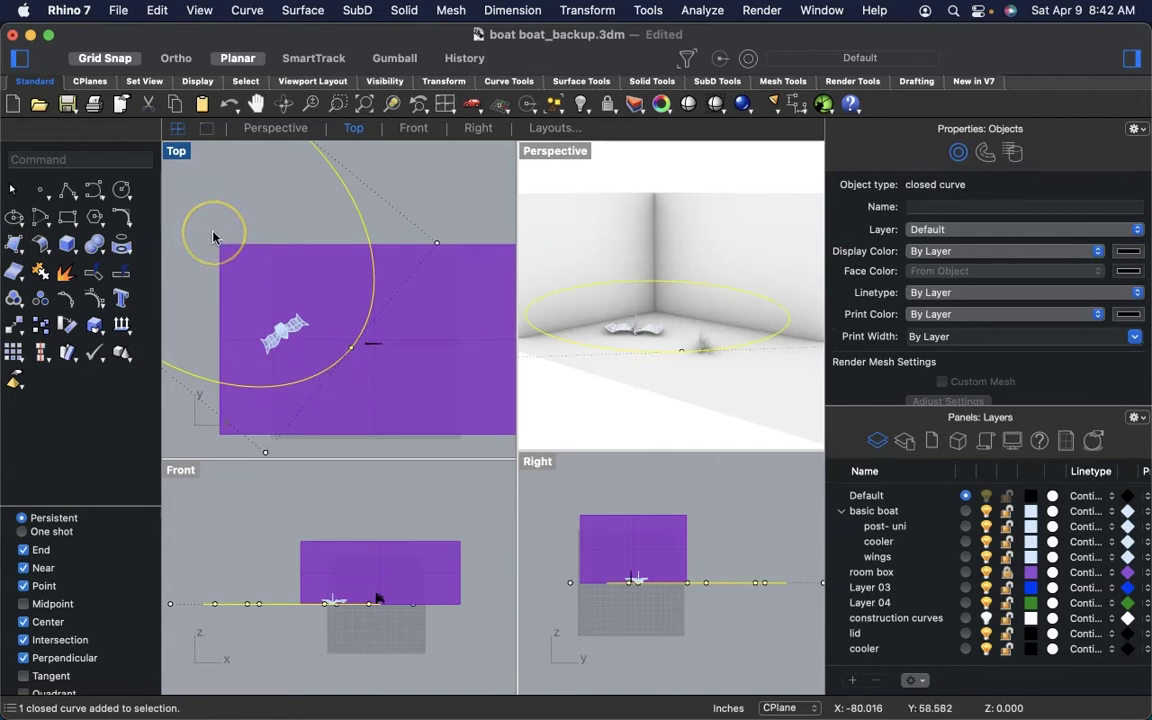
{"action": "key", "text": "Delete"}
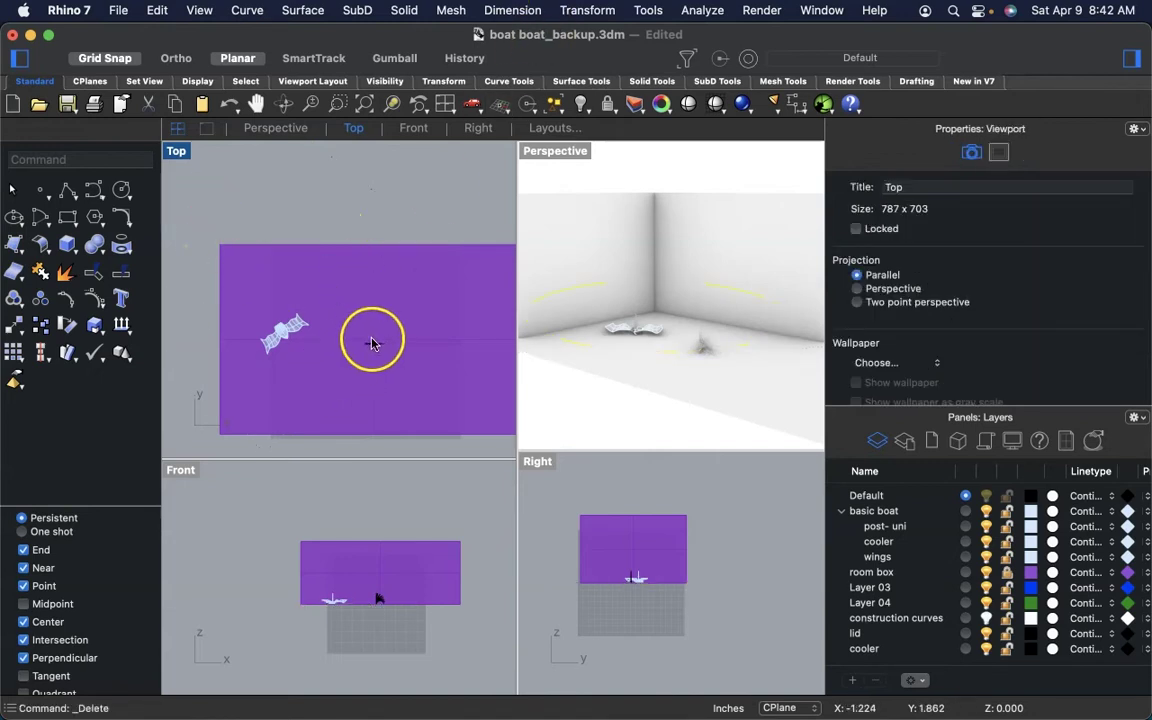
- Rotate the grouped fan about 31° clockwise around its outer tip in the Top view, snapping its direction to the room corner behind the boat
{"action": "left_click", "coordinate": [370, 349]}
{"action": "left_click", "coordinate": [367, 370]}
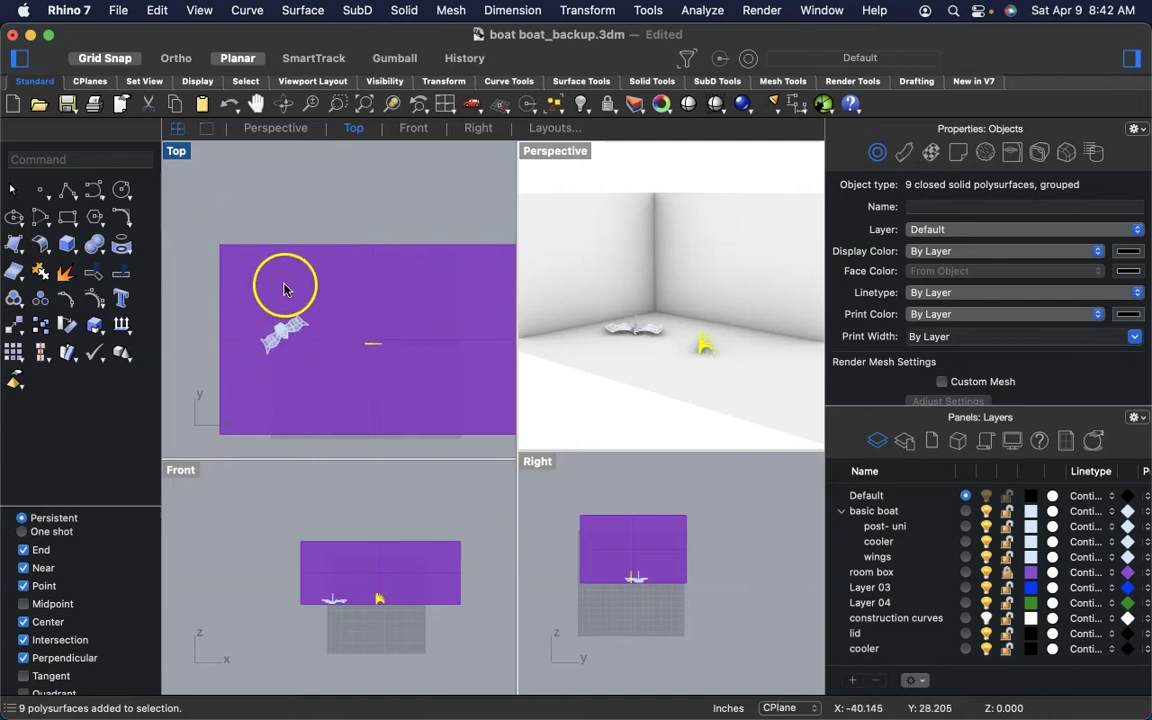
{"action": "left_click", "coordinate": [45, 324]}
{"action": "scroll", "coordinate": [368, 356], "scroll_direction": "up", "scroll_amount": 2}
{"action": "scroll", "coordinate": [373, 355], "scroll_direction": "up", "scroll_amount": 2}
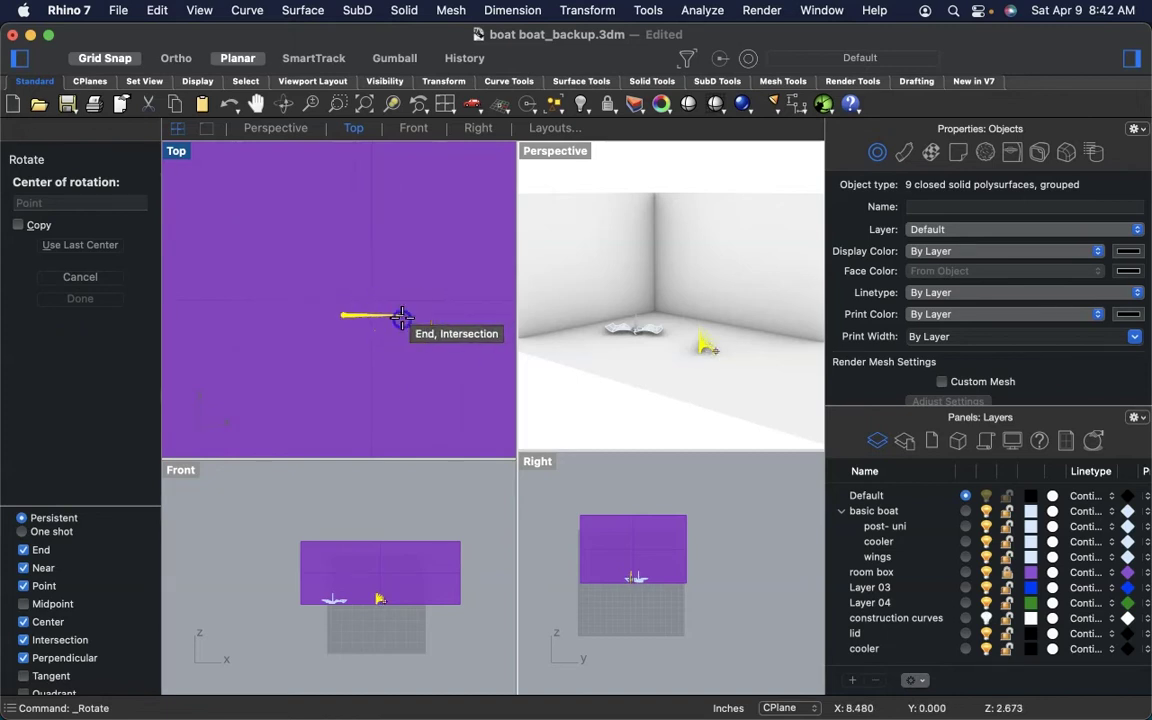
{"action": "left_click", "coordinate": [401, 316]}
{"action": "left_click", "coordinate": [322, 315]}
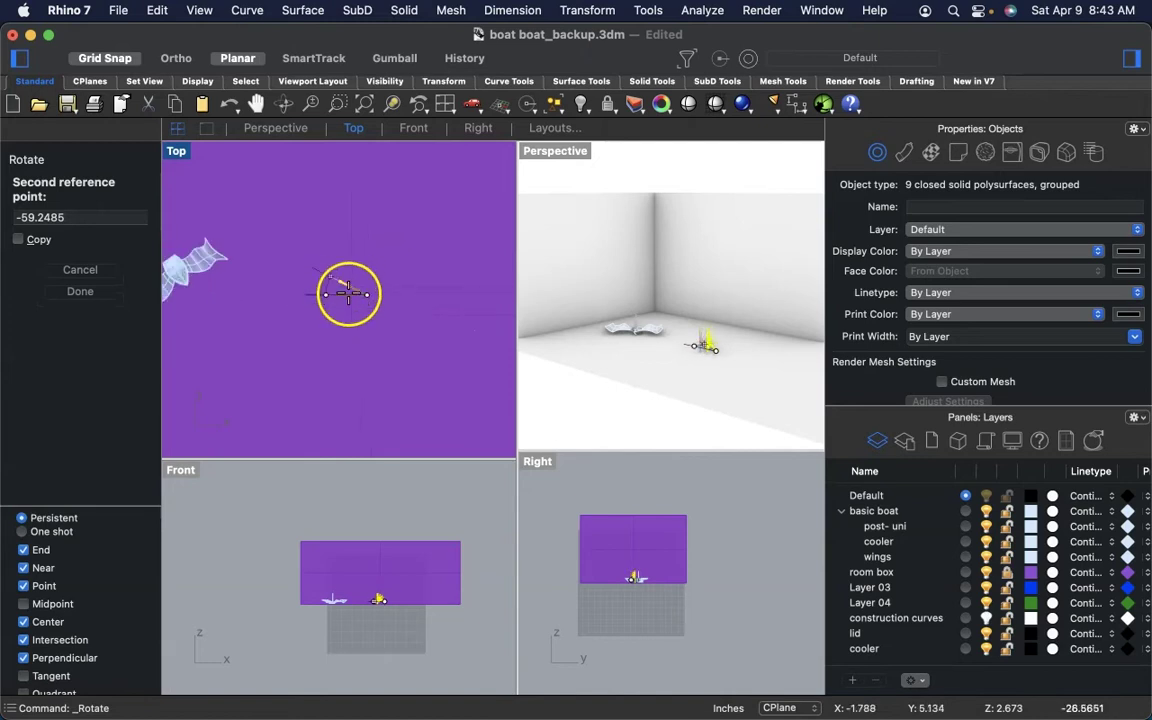
{"action": "scroll", "coordinate": [340, 283], "scroll_direction": "down", "scroll_amount": 5}
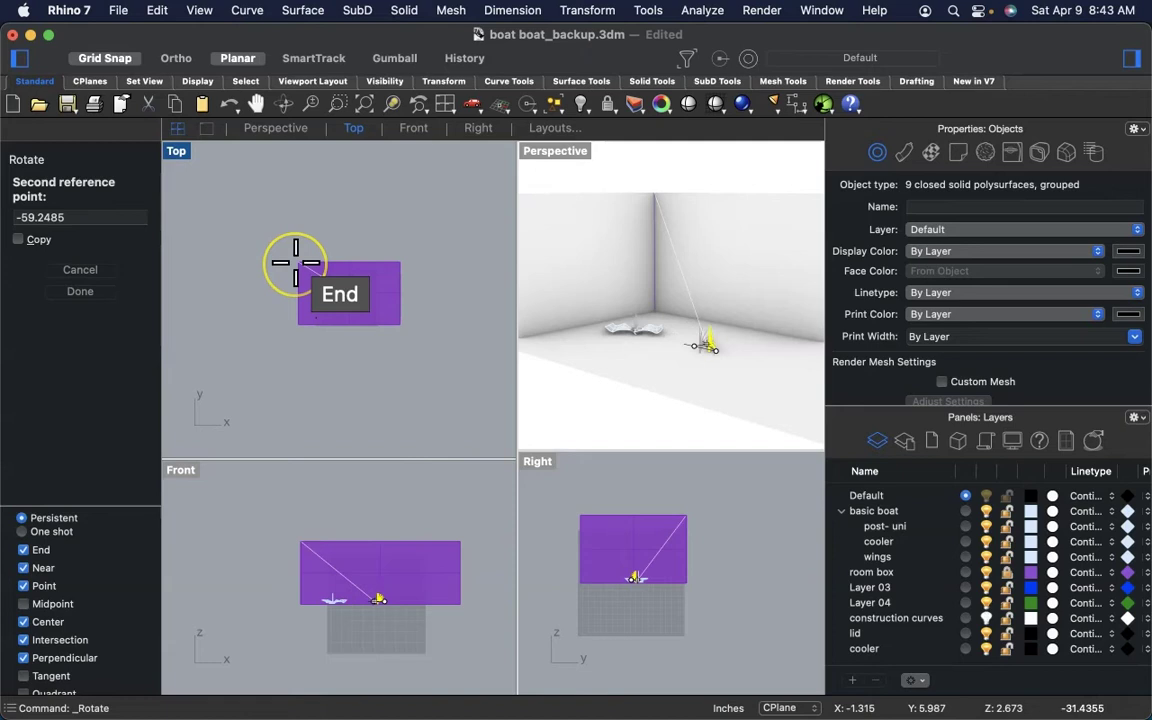
{"action": "left_click", "coordinate": [296, 262]}
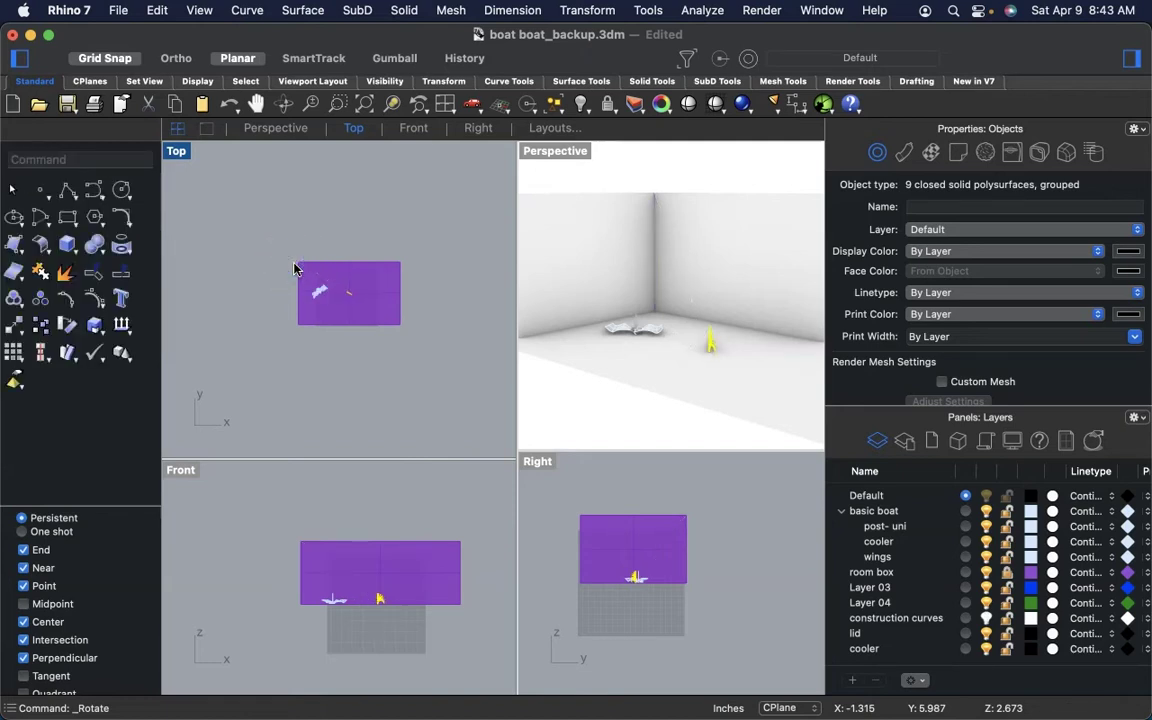
- Start a polar array of the grouped fan in the Top view, centred just outside the room corner behind the boat, with 12 items
{"action": "scroll", "coordinate": [352, 279], "scroll_direction": "up", "scroll_amount": 3}
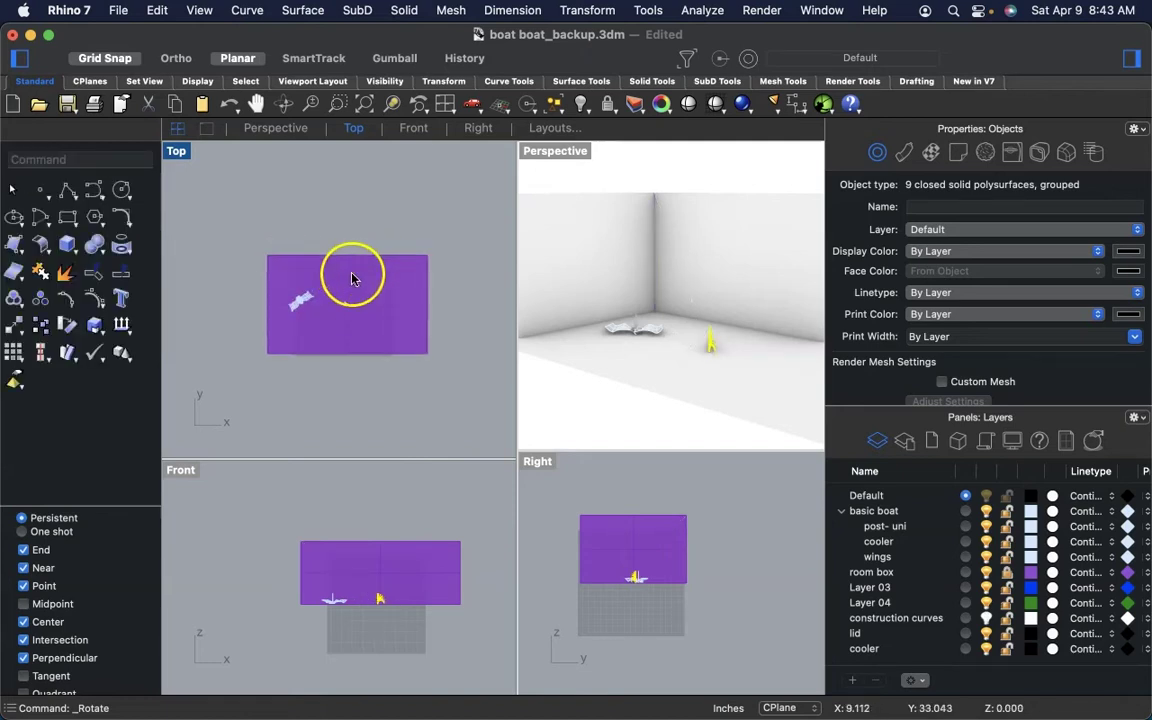
{"action": "scroll", "coordinate": [352, 279], "scroll_direction": "up", "scroll_amount": 4}
{"action": "right_click_drag", "start_coordinate": [269, 358], "coordinate": [323, 318]}
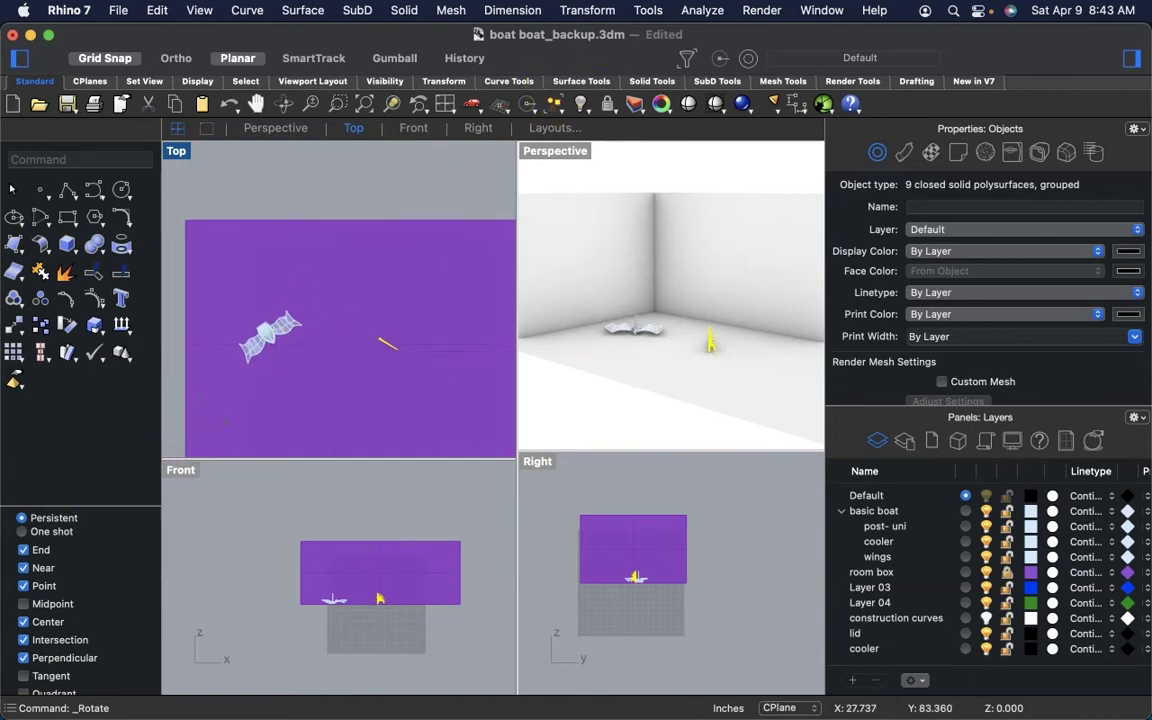
{"action": "left_click", "coordinate": [600, 10]}
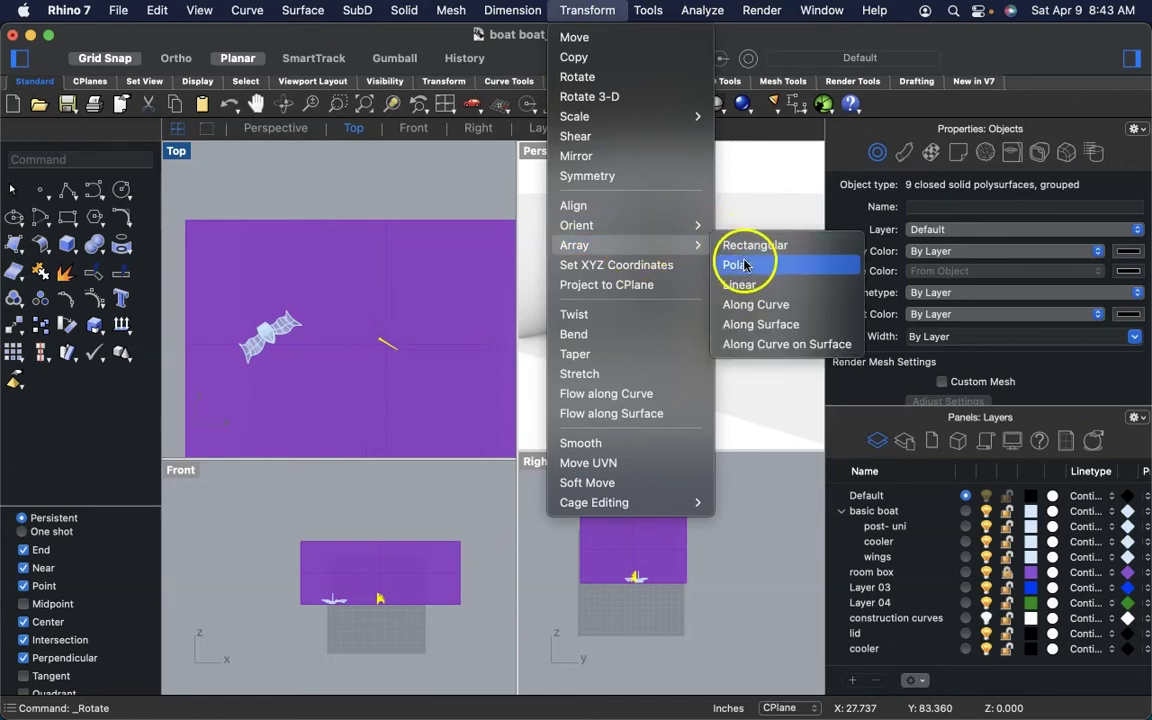
{"action": "left_click", "coordinate": [741, 263]}
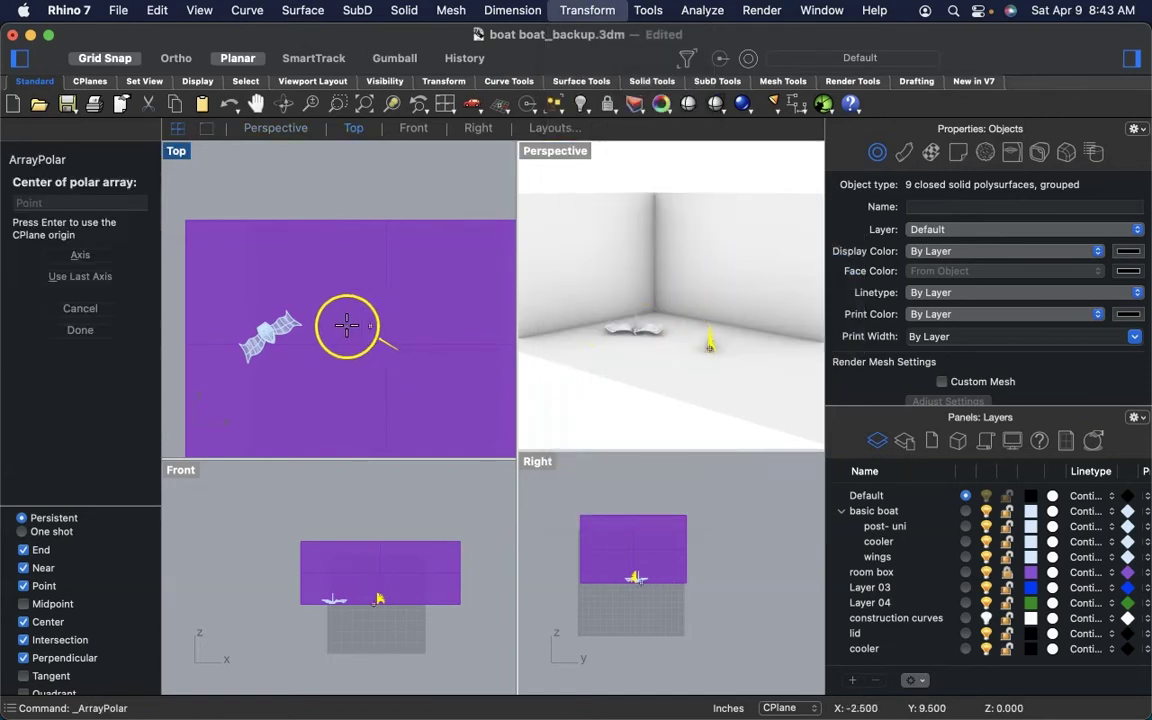
{"action": "left_click", "coordinate": [171, 188]}
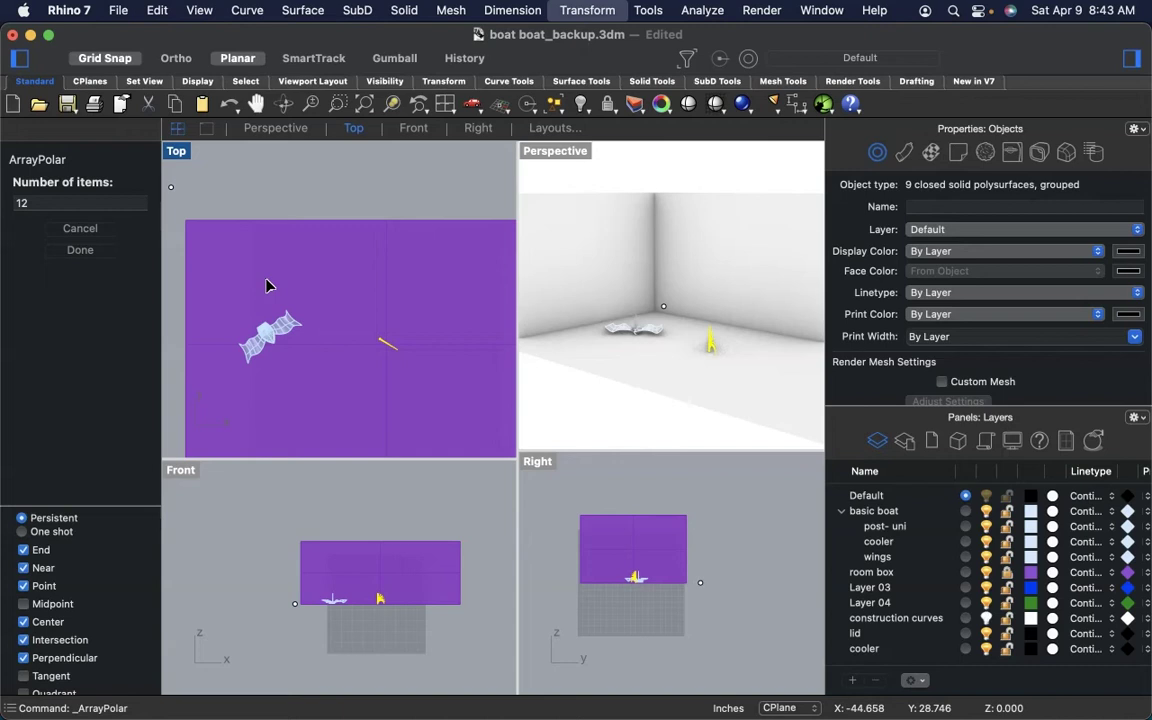
{"action": "key", "text": "Return"}
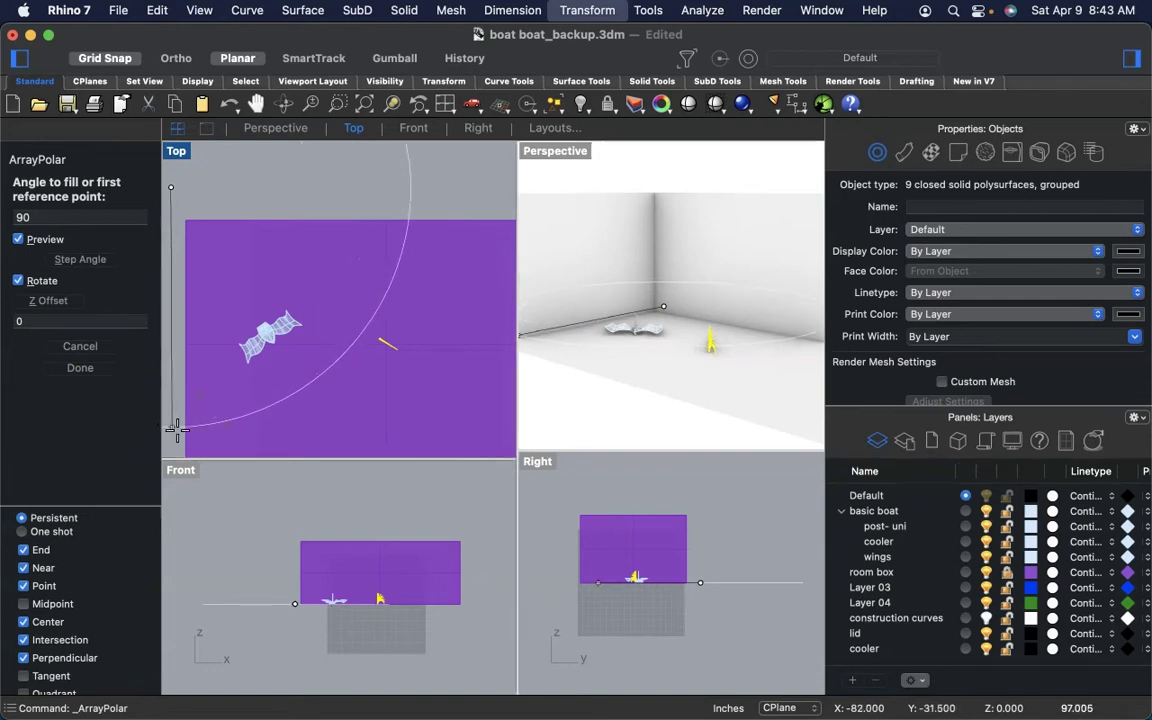
- Define the array's fill angle of about 78° with two reference points, the first on the room's short wall
{"action": "scroll", "coordinate": [179, 424], "scroll_direction": "left", "scroll_amount": 3}
{"action": "scroll", "coordinate": [179, 424], "scroll_direction": "up", "scroll_amount": 2}
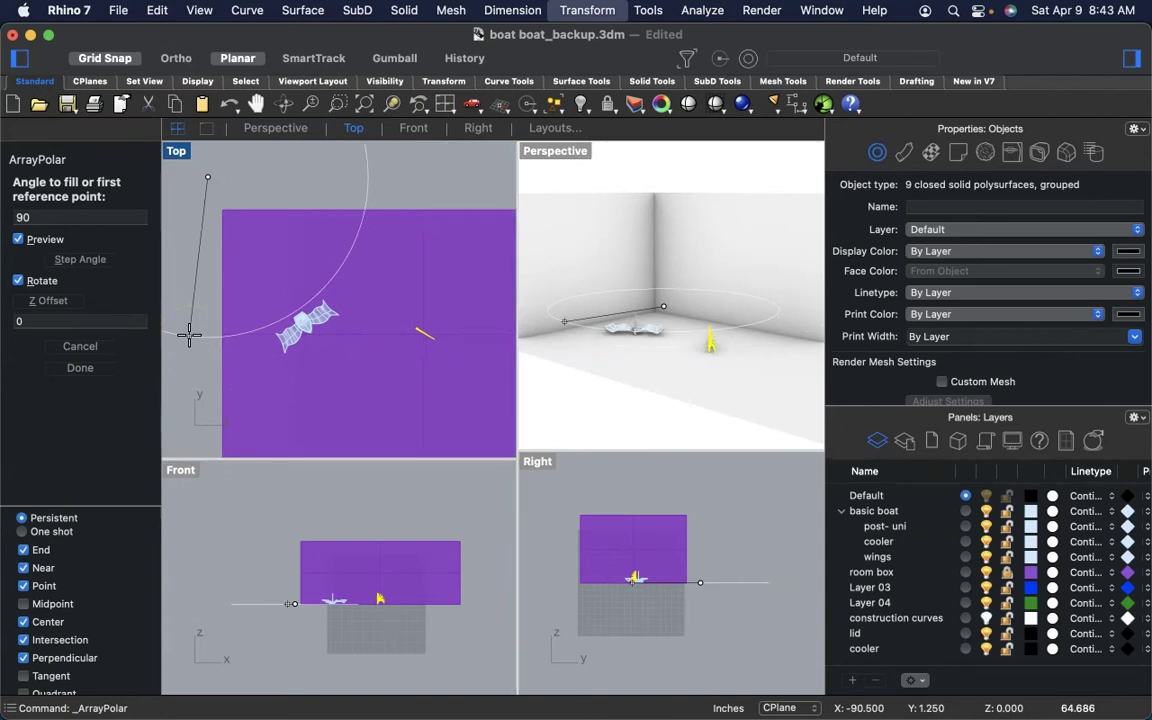
{"action": "left_click_drag", "start_coordinate": [202, 398], "coordinate": [219, 417]}
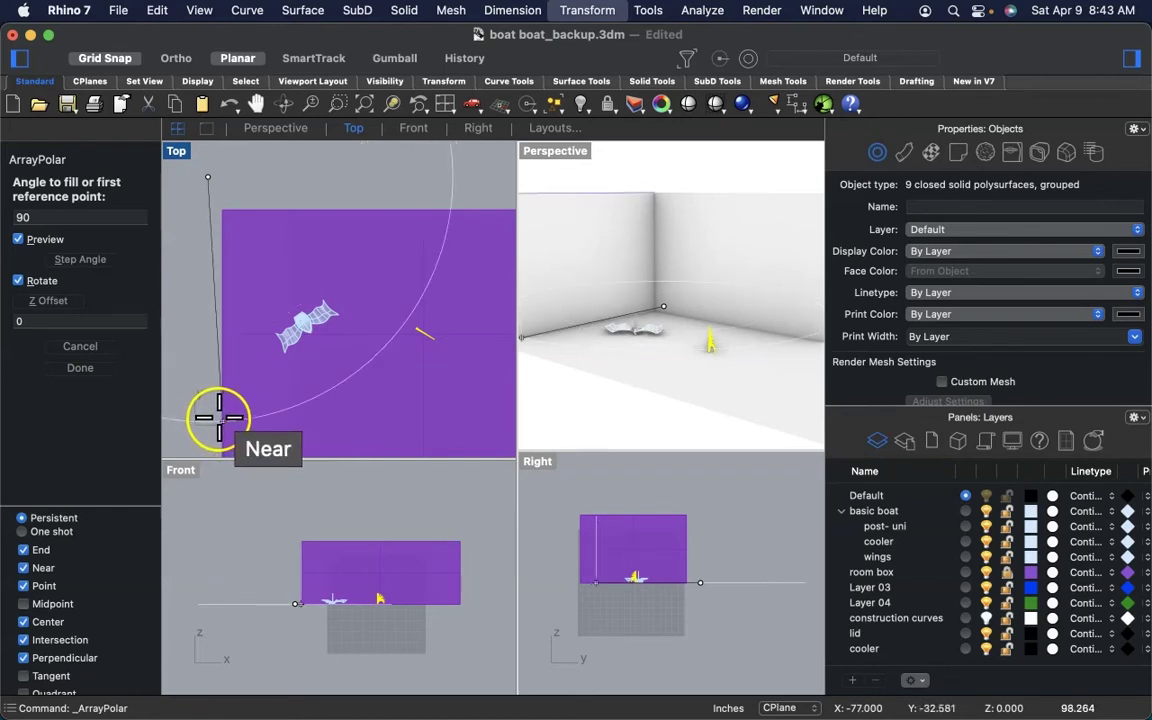
{"action": "left_click", "coordinate": [220, 417]}
{"action": "left_click_drag", "start_coordinate": [462, 238], "coordinate": [466, 211]}
{"action": "left_click", "coordinate": [425, 254]}
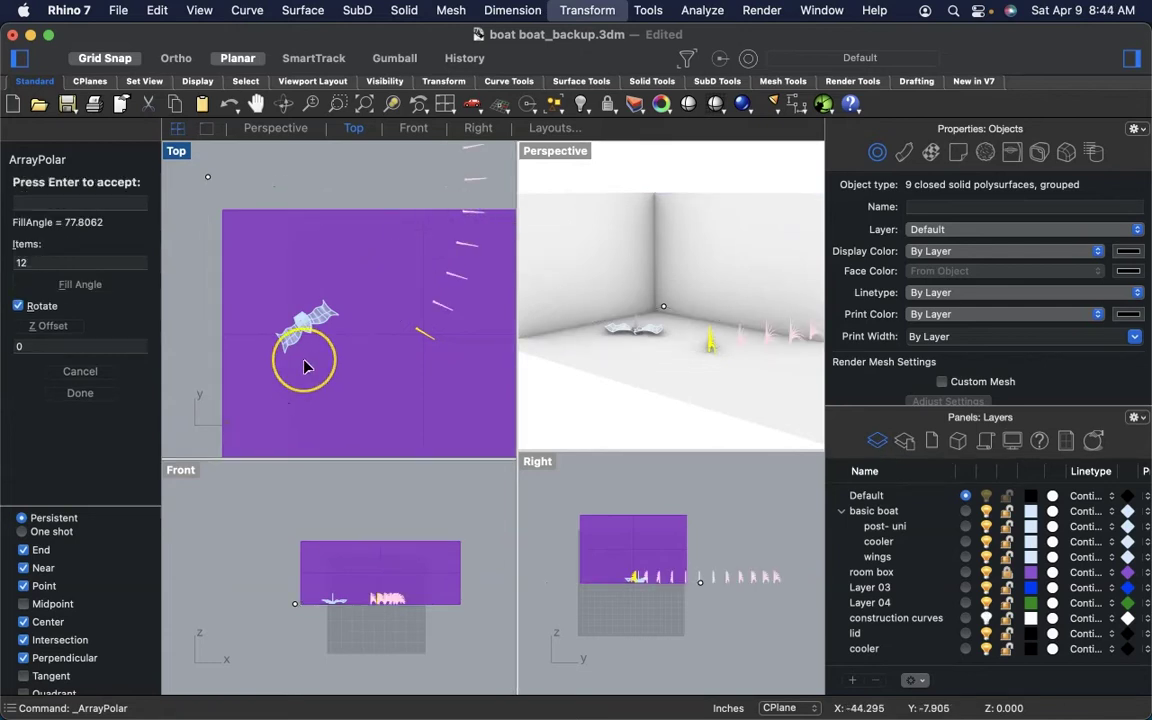
- Set the polar array's fill angle to about 97° with item rotation turned off, and accept the 12-item array
{"action": "scroll", "coordinate": [306, 367], "scroll_direction": "up", "scroll_amount": 5}
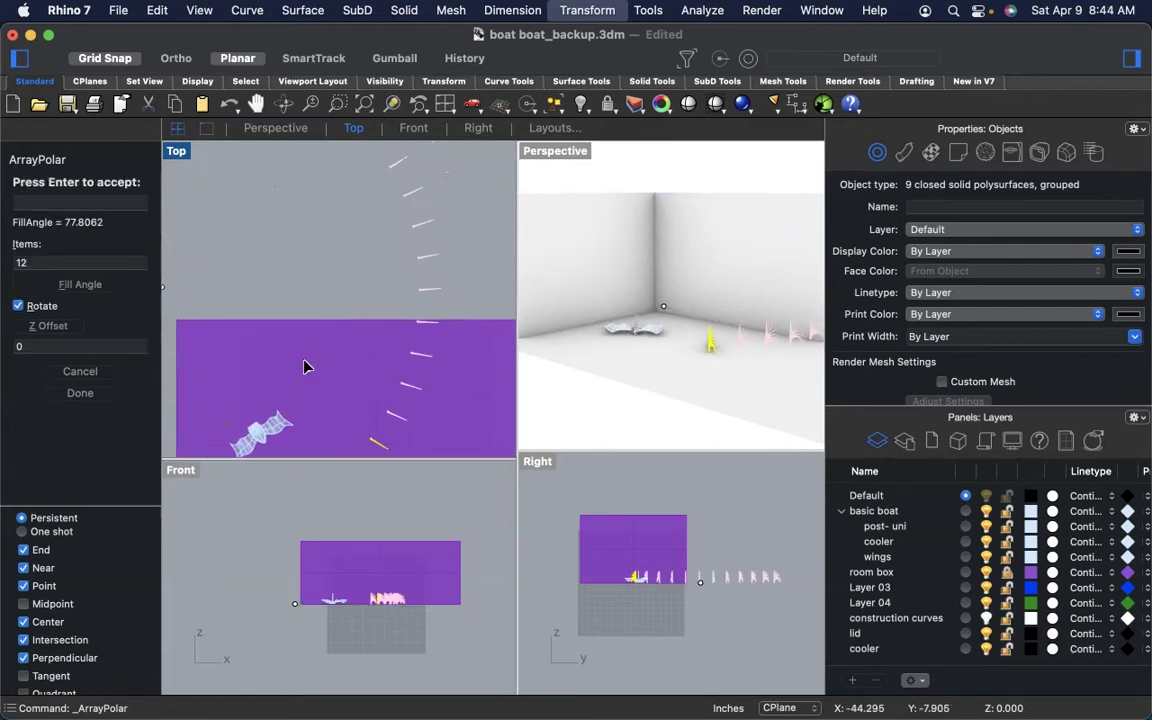
{"action": "scroll", "coordinate": [304, 359], "scroll_direction": "up", "scroll_amount": 5}
{"action": "scroll", "coordinate": [304, 385], "scroll_direction": "down", "scroll_amount": 4}
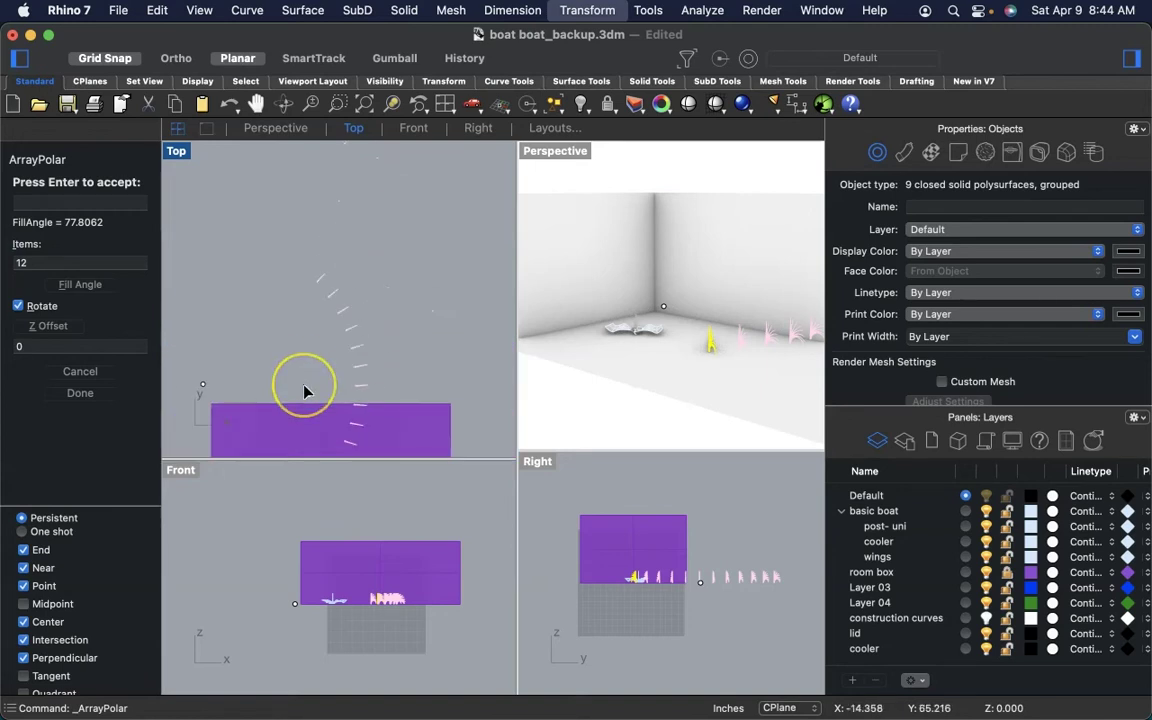
{"action": "scroll", "coordinate": [306, 390], "scroll_direction": "down", "scroll_amount": 1}
{"action": "scroll", "coordinate": [306, 390], "scroll_direction": "down", "scroll_amount": 3}
{"action": "scroll", "coordinate": [304, 391], "scroll_direction": "down", "scroll_amount": 1}
{"action": "left_click", "coordinate": [290, 391]}
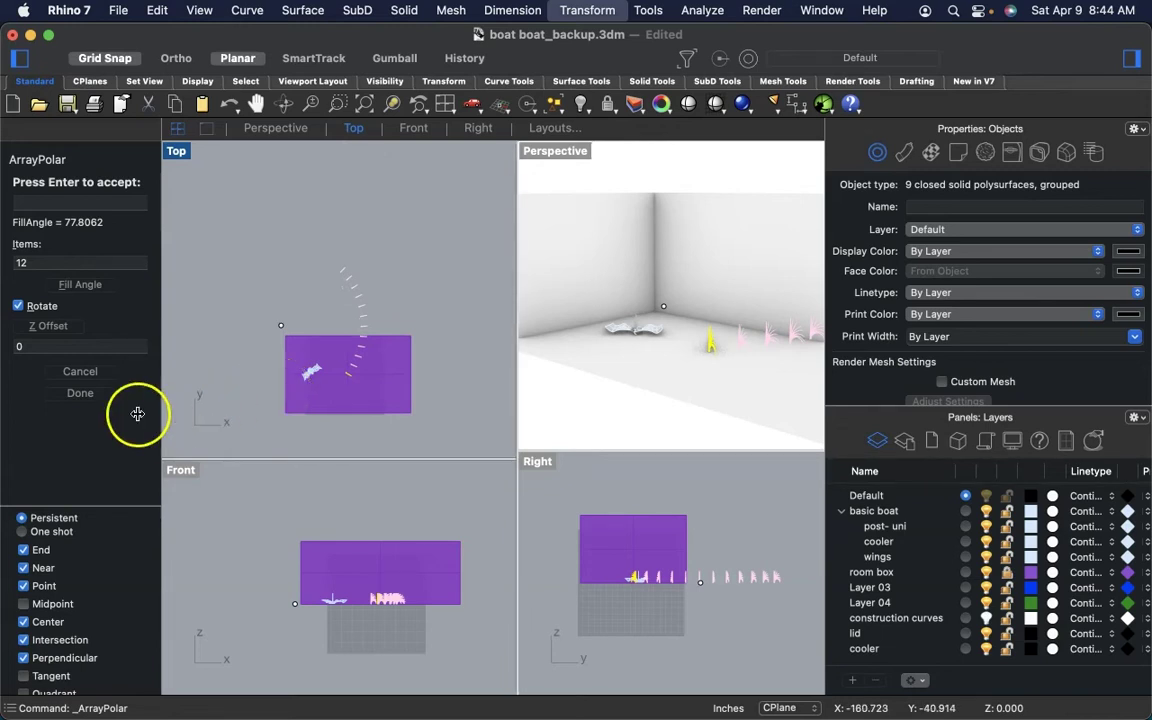
{"action": "left_click", "coordinate": [88, 285]}
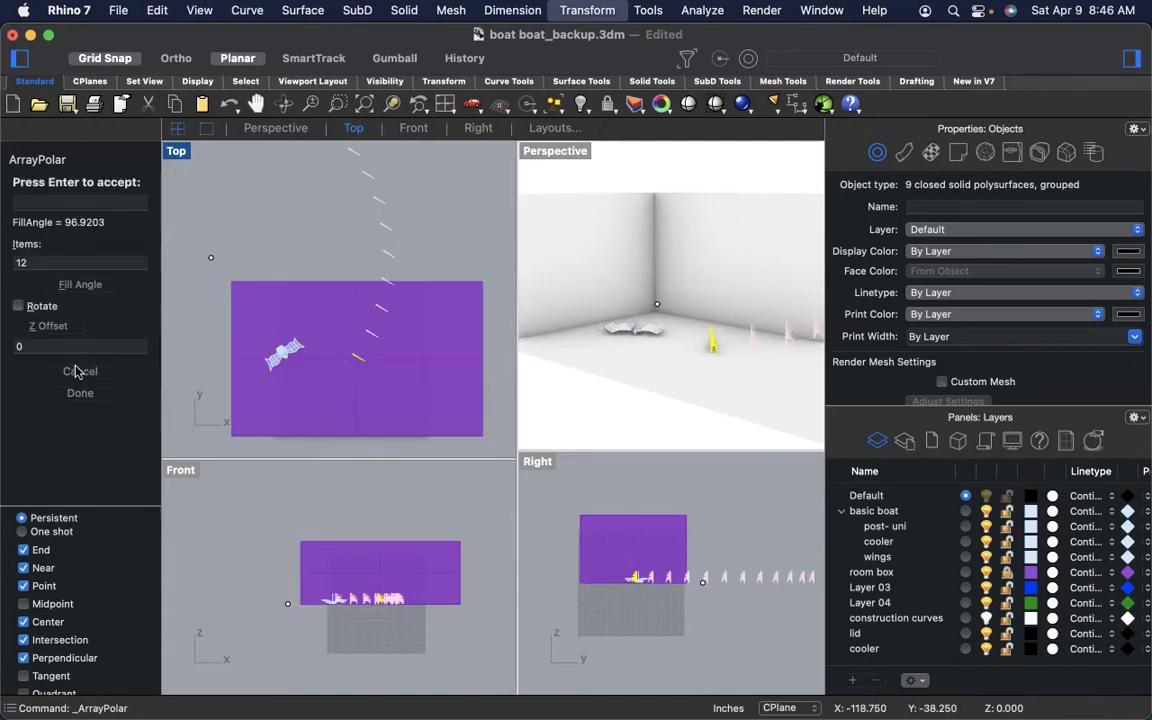
{"action": "right_click_drag", "start_coordinate": [321, 367], "coordinate": [344, 401]}
{"action": "scroll", "coordinate": [335, 383], "scroll_direction": "up", "scroll_amount": 3}
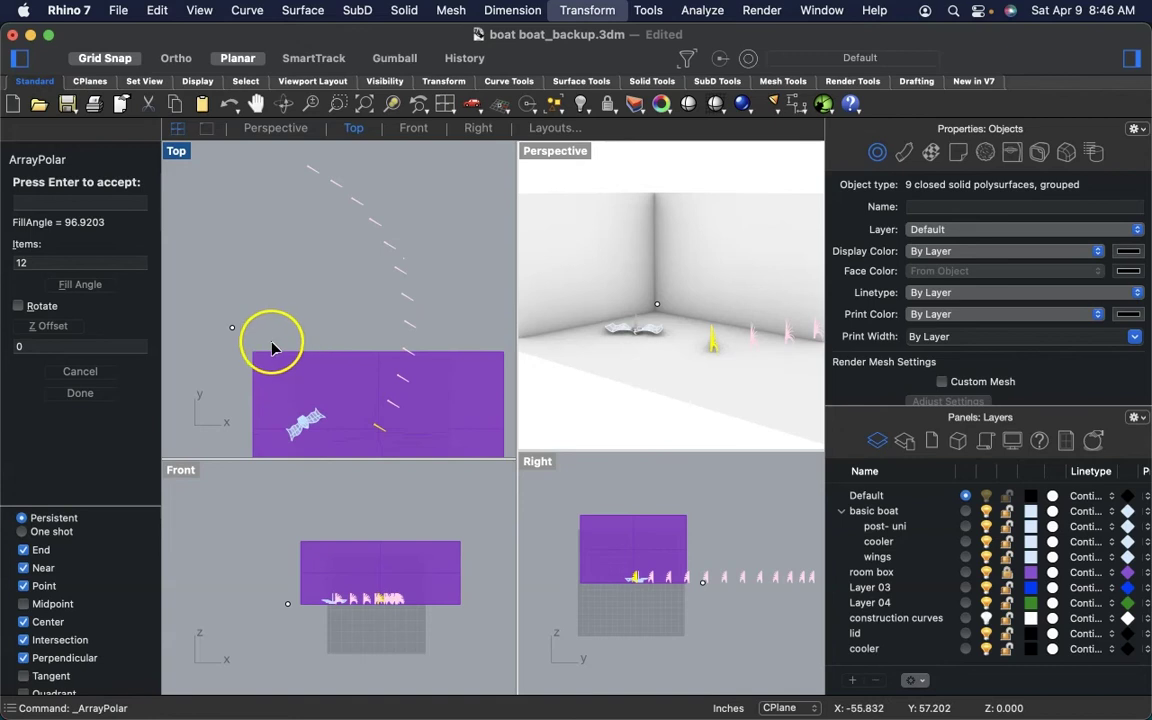
{"action": "left_click", "coordinate": [79, 393]}
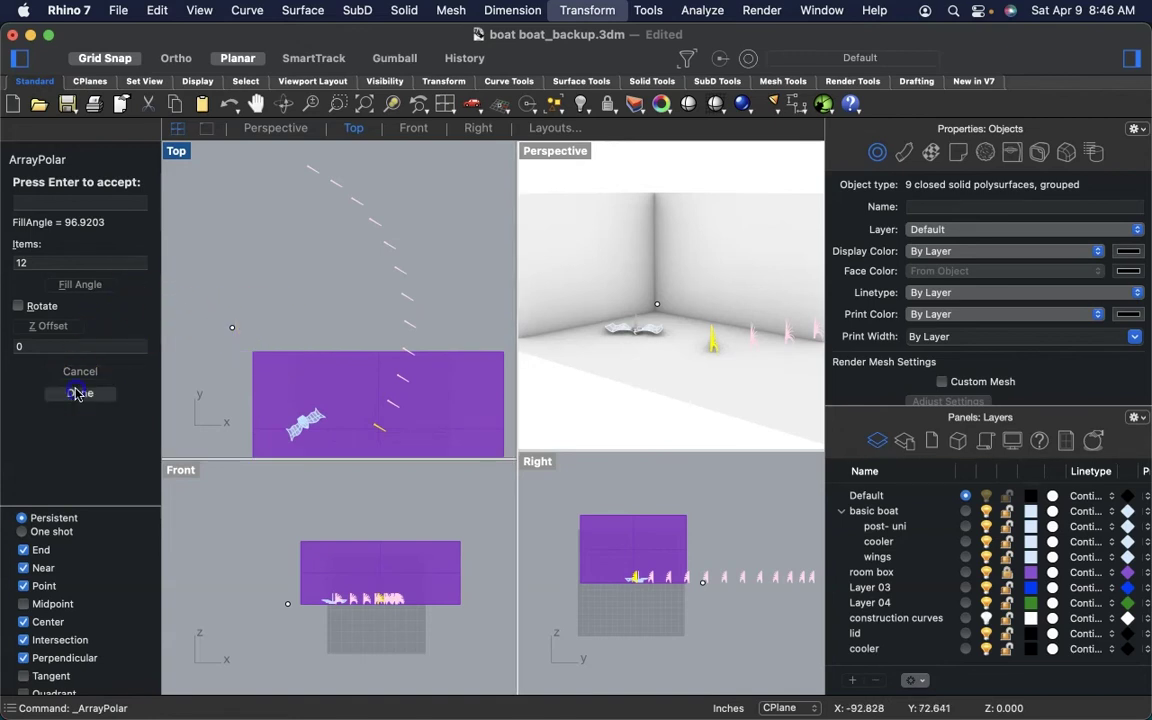
- Move all twelve arrayed fans together in the Top view so their curved row runs across the middle of the room
{"action": "left_click", "coordinate": [365, 246]}
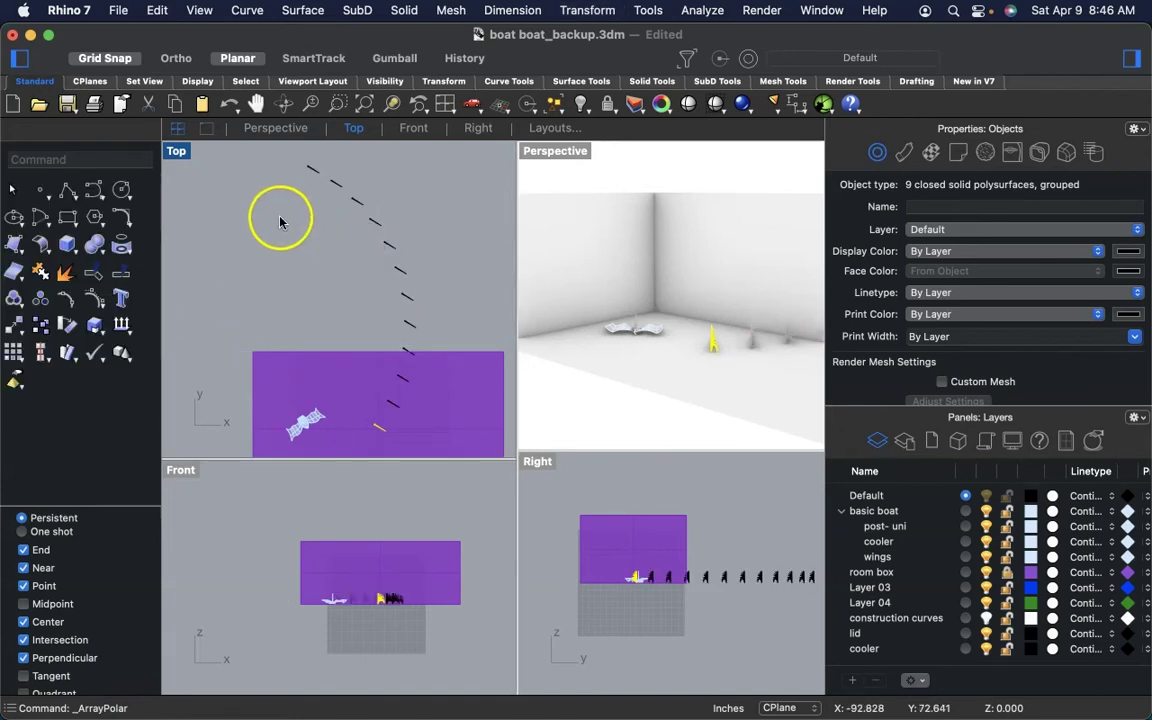
{"action": "left_click_drag", "start_coordinate": [286, 166], "coordinate": [444, 335]}
{"action": "left_click", "coordinate": [407, 326], "text": "shift"}
{"action": "left_click", "coordinate": [407, 351], "text": "shift"}
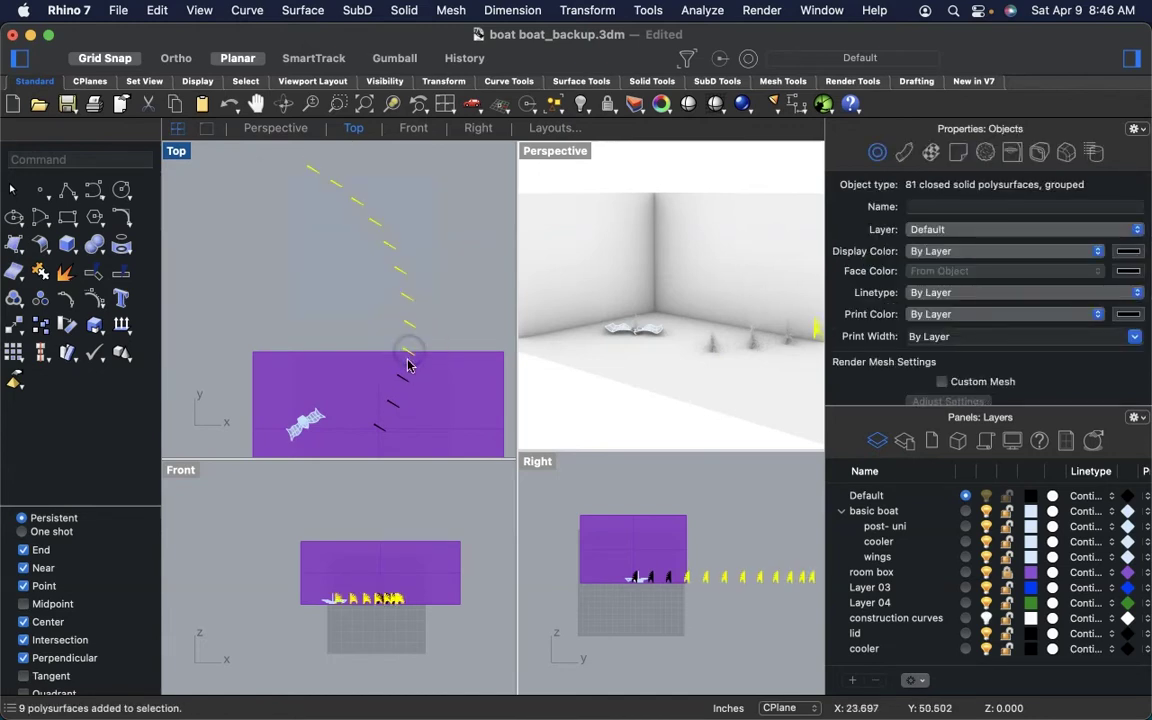
{"action": "left_click", "coordinate": [402, 386], "text": "shift"}
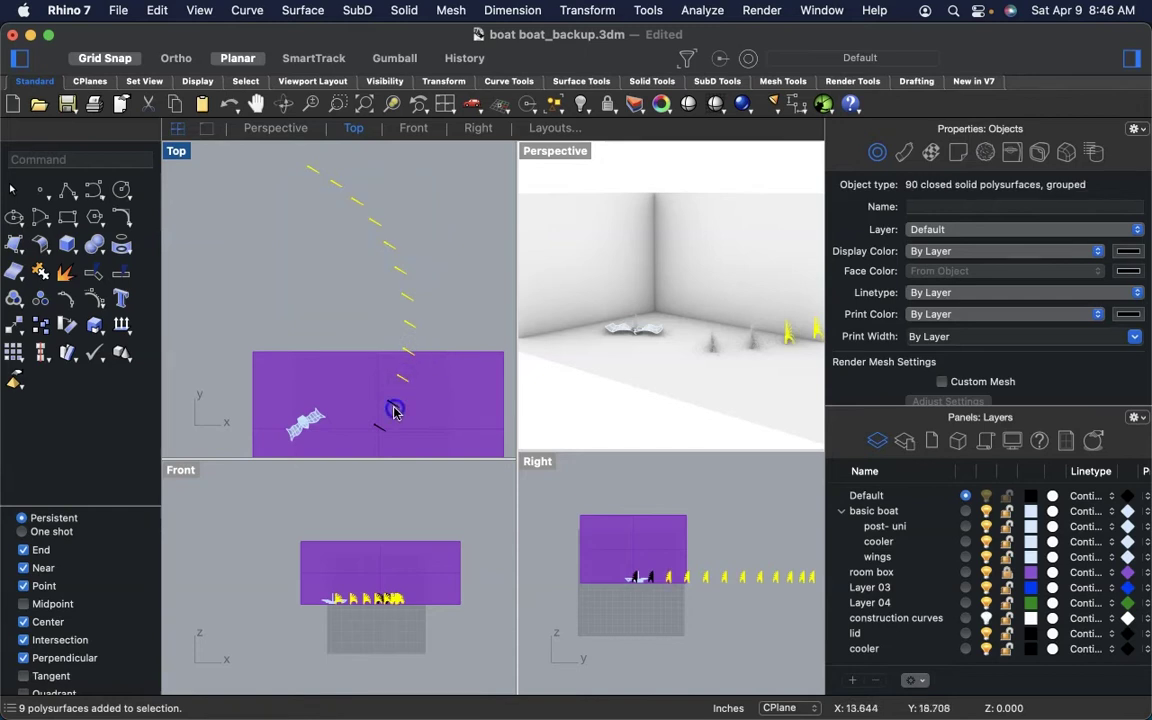
{"action": "left_click", "coordinate": [377, 434], "text": "shift"}
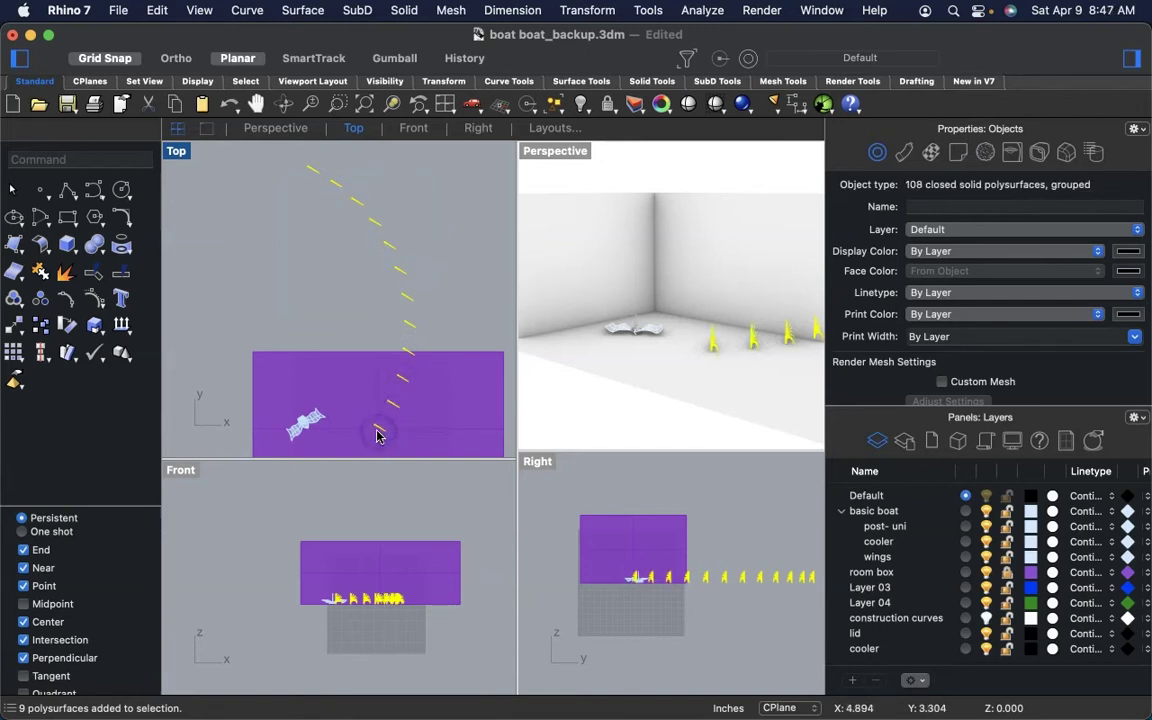
{"action": "right_click_drag", "start_coordinate": [376, 398], "coordinate": [373, 343]}
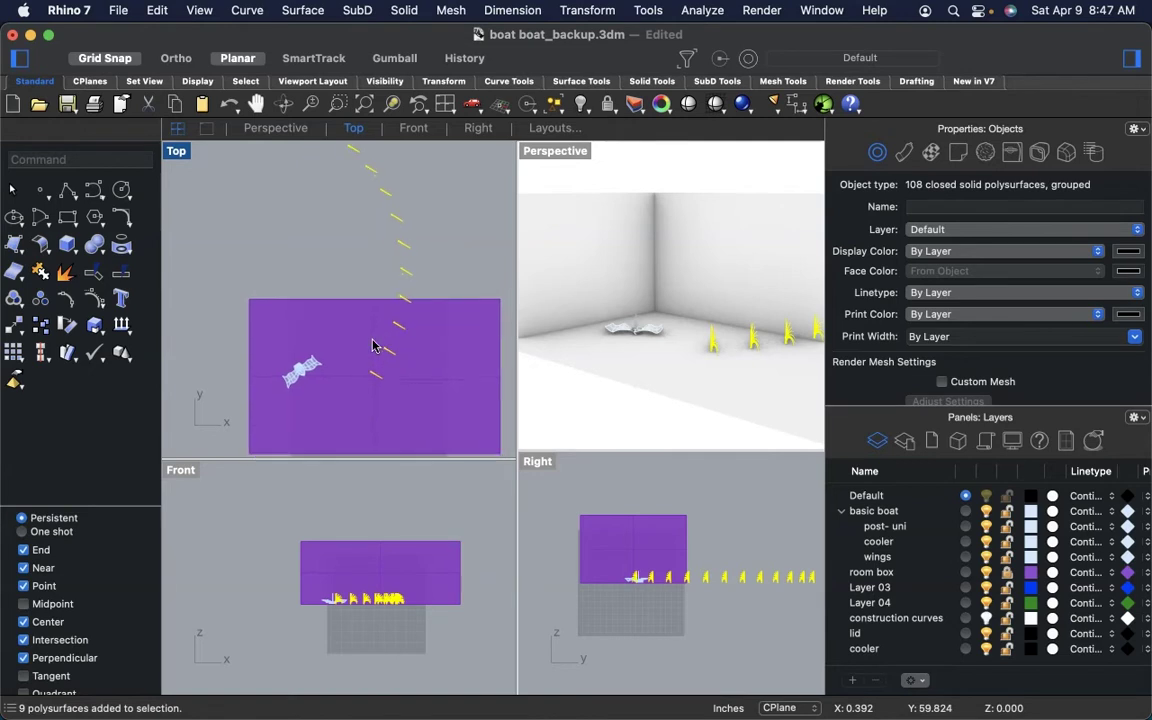
{"action": "scroll", "coordinate": [373, 340], "scroll_direction": "up", "scroll_amount": 2}
{"action": "left_click", "coordinate": [390, 221]}
{"action": "left_click_drag", "start_coordinate": [390, 222], "coordinate": [383, 350]}
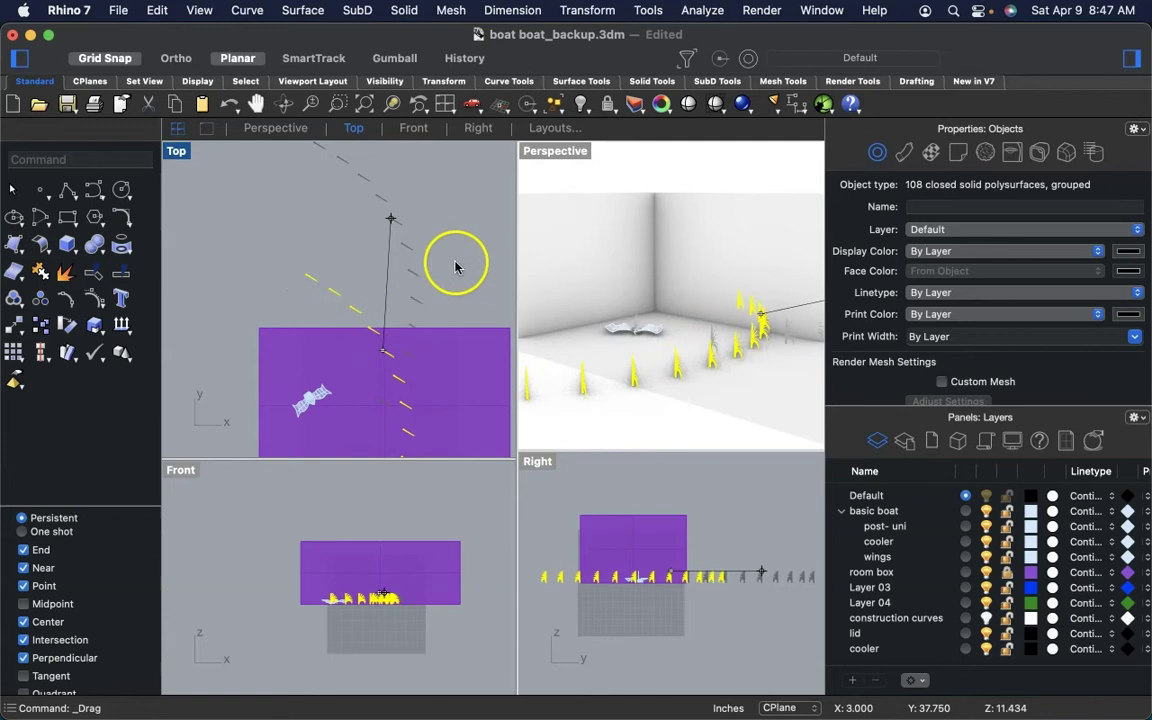
{"action": "left_click", "coordinate": [442, 303]}
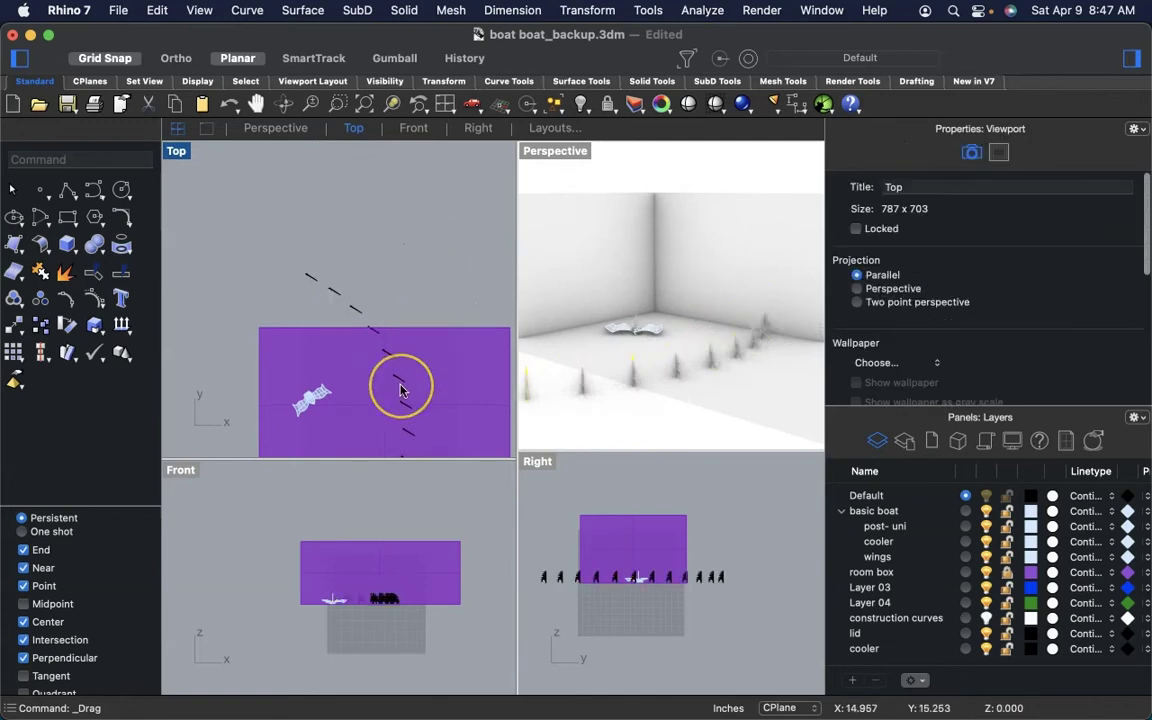
- Examine in the Top view how the curved row of fans lies relative to the boat and the room walls
{"action": "scroll", "coordinate": [400, 388], "scroll_direction": "down", "scroll_amount": 3}
{"action": "scroll", "coordinate": [400, 388], "scroll_direction": "down", "scroll_amount": 3}
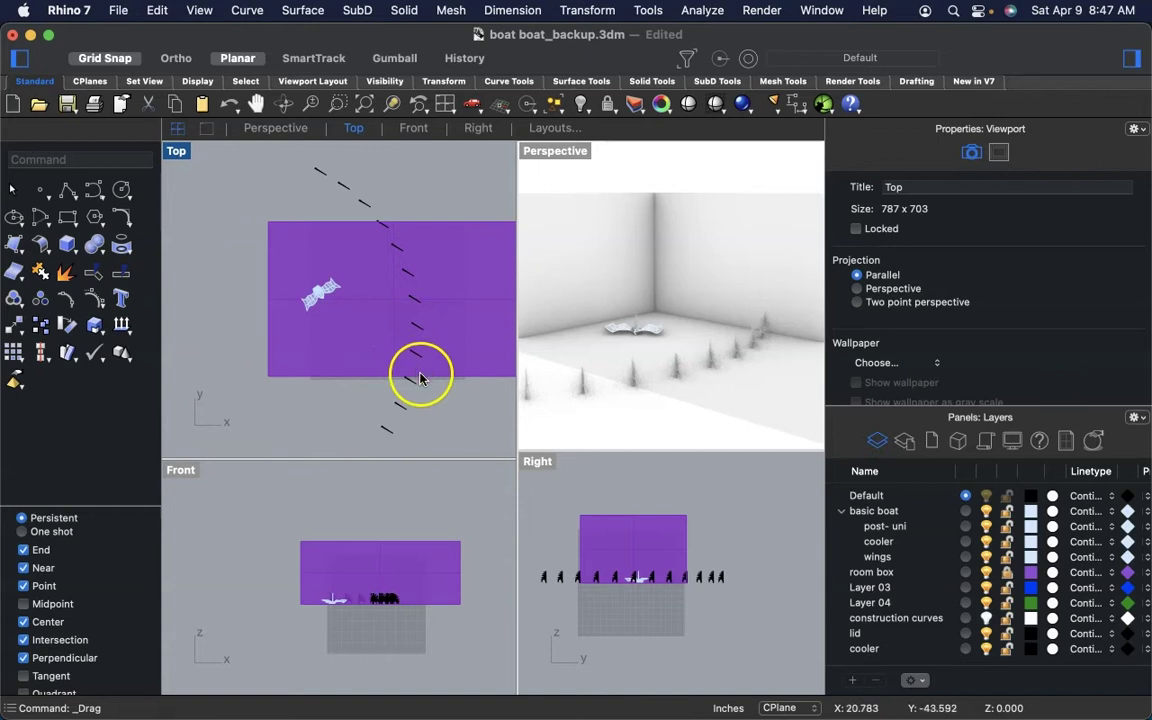
{"action": "right_click_drag", "start_coordinate": [373, 404], "coordinate": [350, 406]}
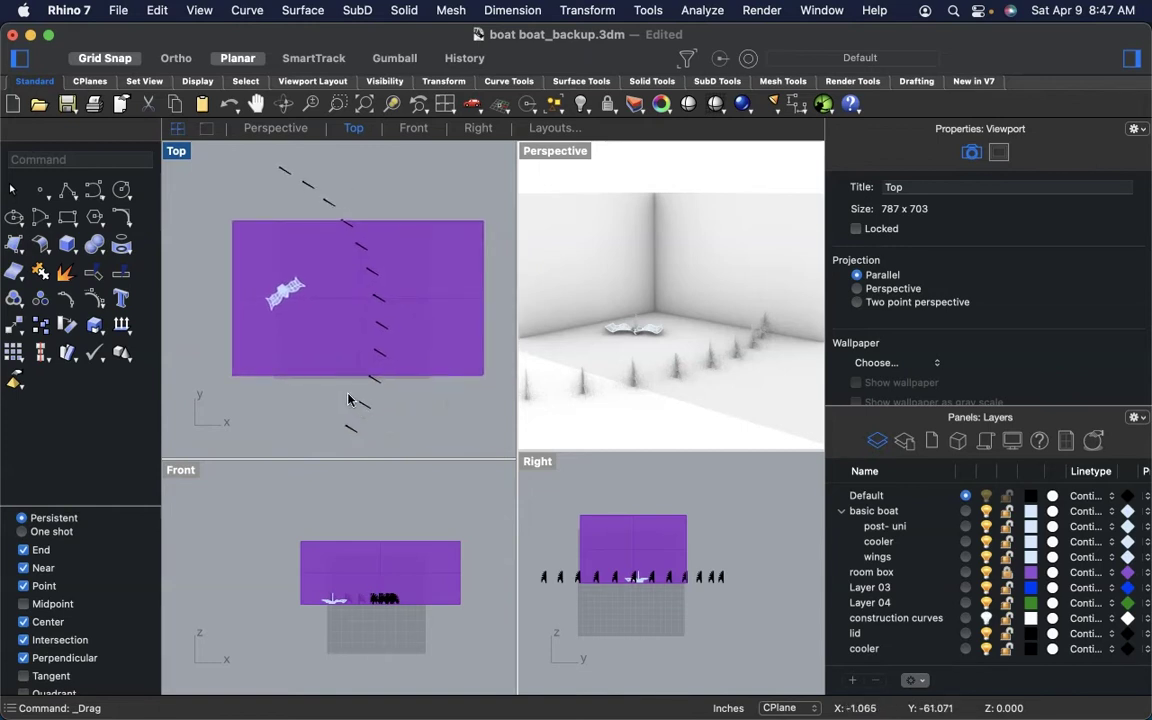
{"action": "mouse_move", "coordinate": [365, 412]}
{"action": "left_mouse_down"}
{"action": "mouse_move", "coordinate": [373, 405]}
{"action": "mouse_move", "coordinate": [358, 404]}
{"action": "left_mouse_up"}
{"action": "left_click_drag", "start_coordinate": [400, 384], "coordinate": [366, 279]}
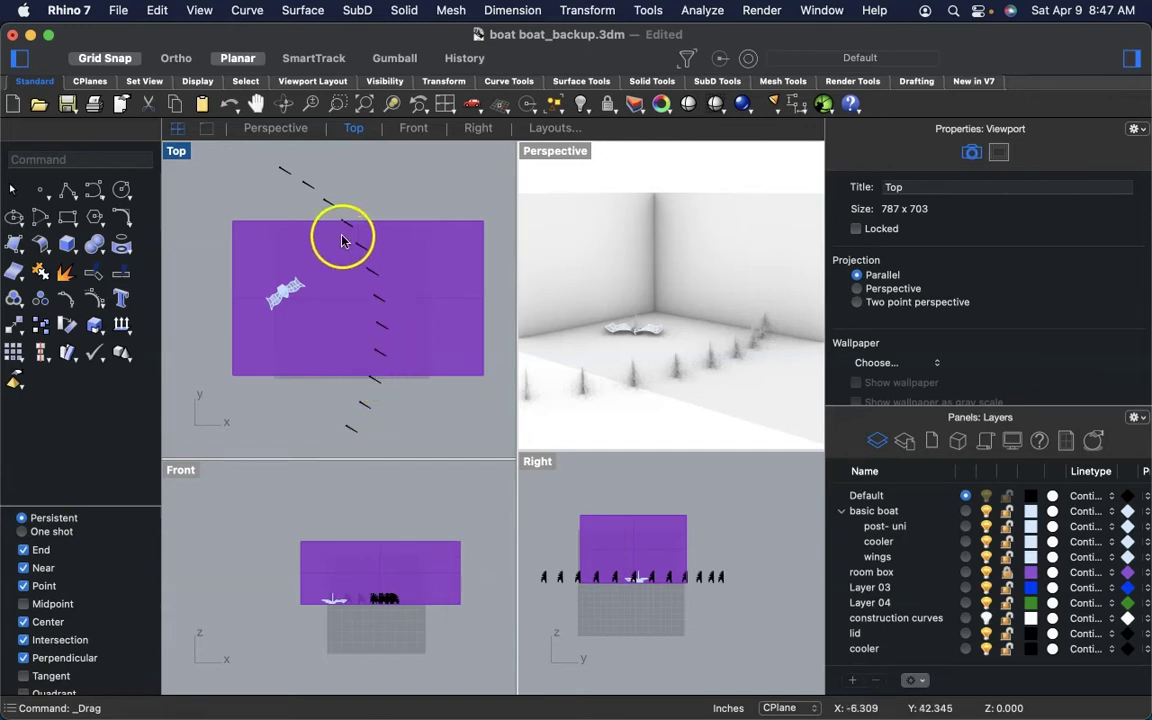
{"action": "left_click", "coordinate": [286, 291]}
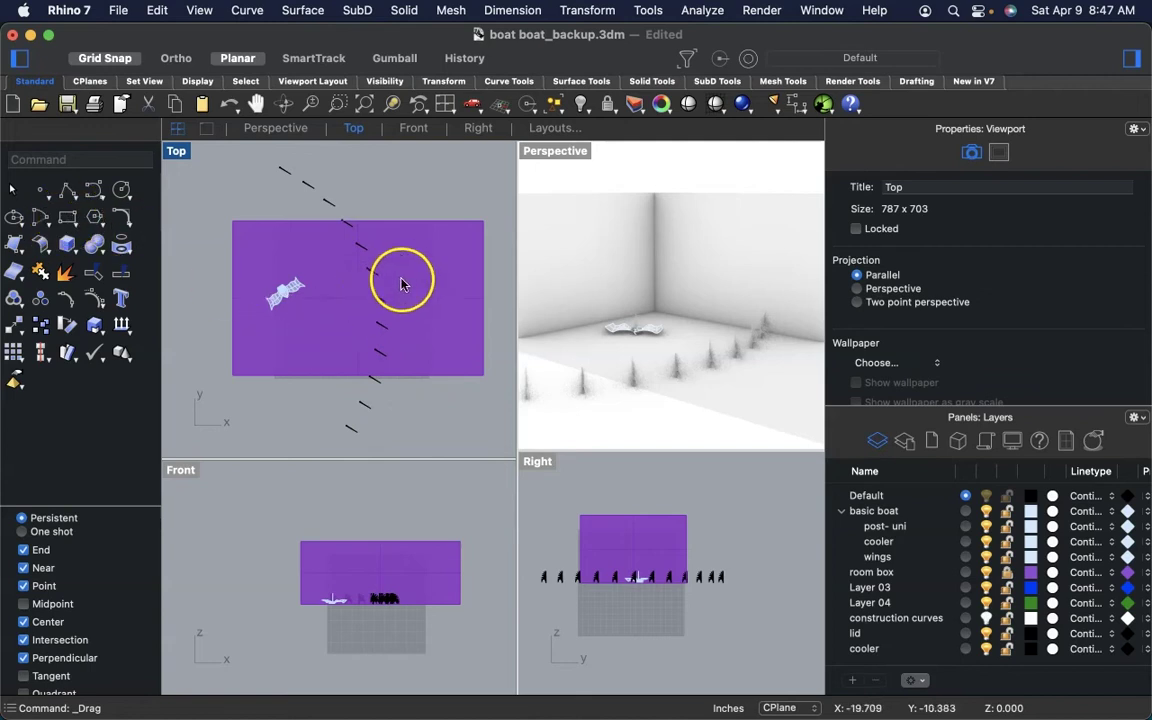
- Place a copy of one mid-row fan near the boat, between the boat and the room's long back wall
{"action": "left_click_drag", "start_coordinate": [371, 276], "coordinate": [318, 260]}
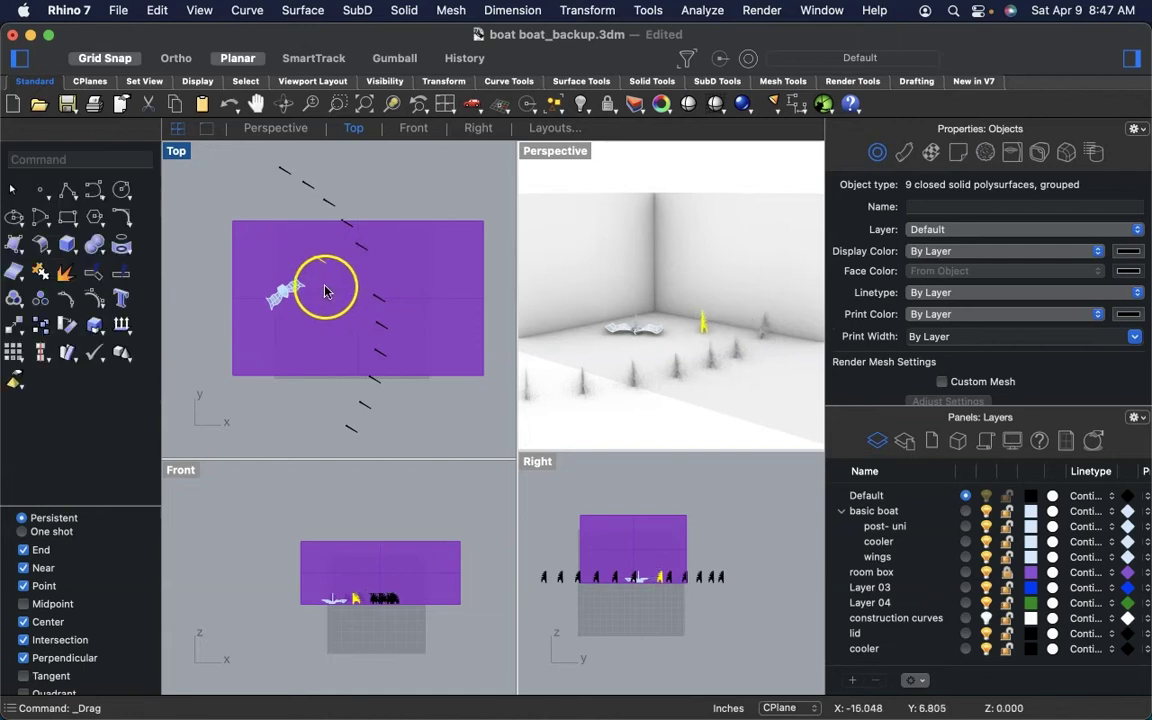
{"action": "key", "text": "super+z"}
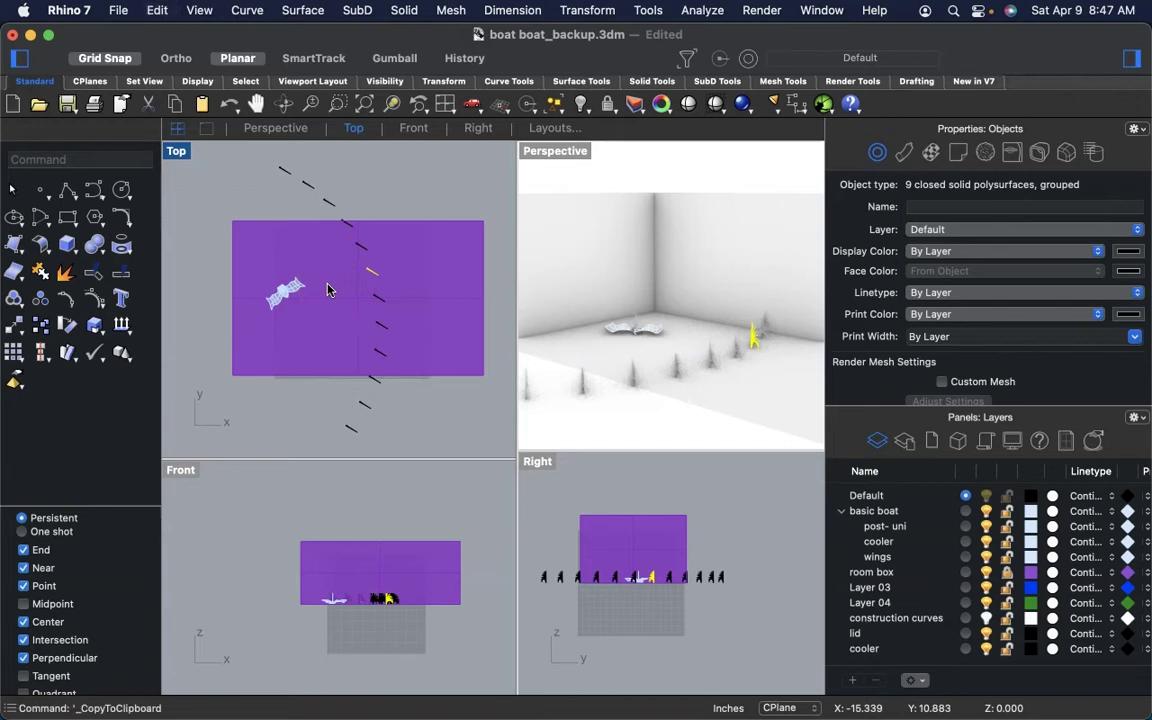
{"action": "left_click", "coordinate": [359, 271]}
{"action": "left_click_drag", "start_coordinate": [362, 275], "coordinate": [322, 259]}
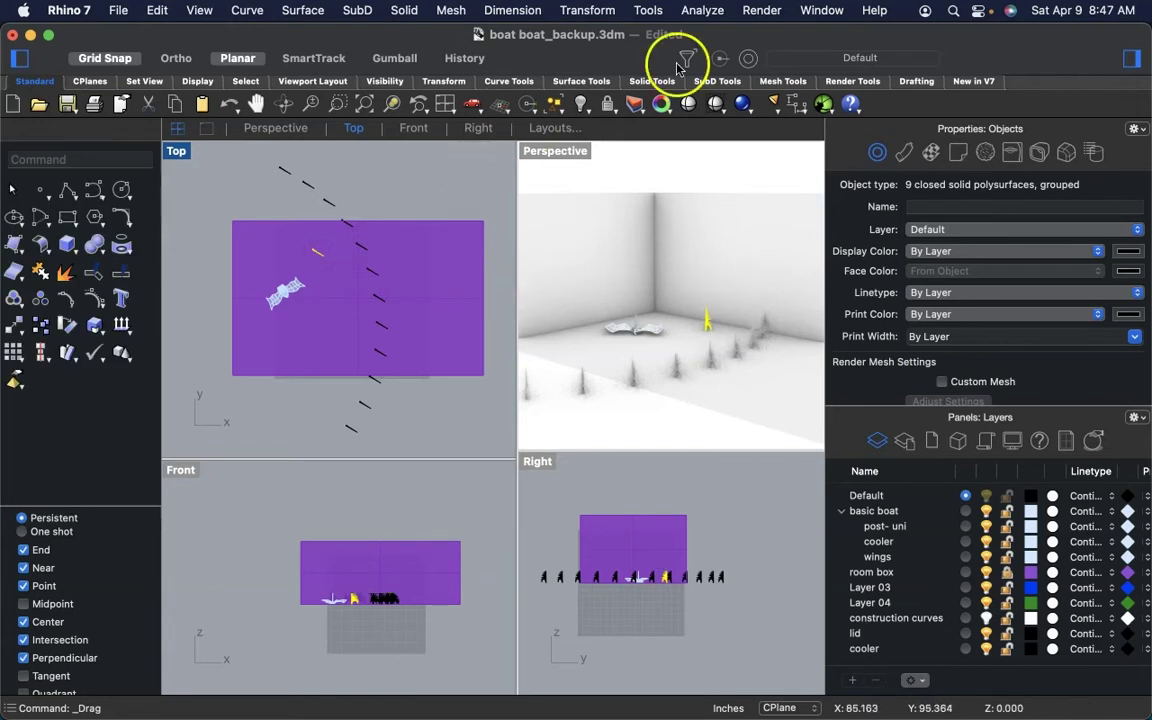
- Try a 12-item polar array of the copied fan without rotation, centred outside the room's long front wall, picking the fill angle by reference points
{"action": "left_click", "coordinate": [592, 11]}
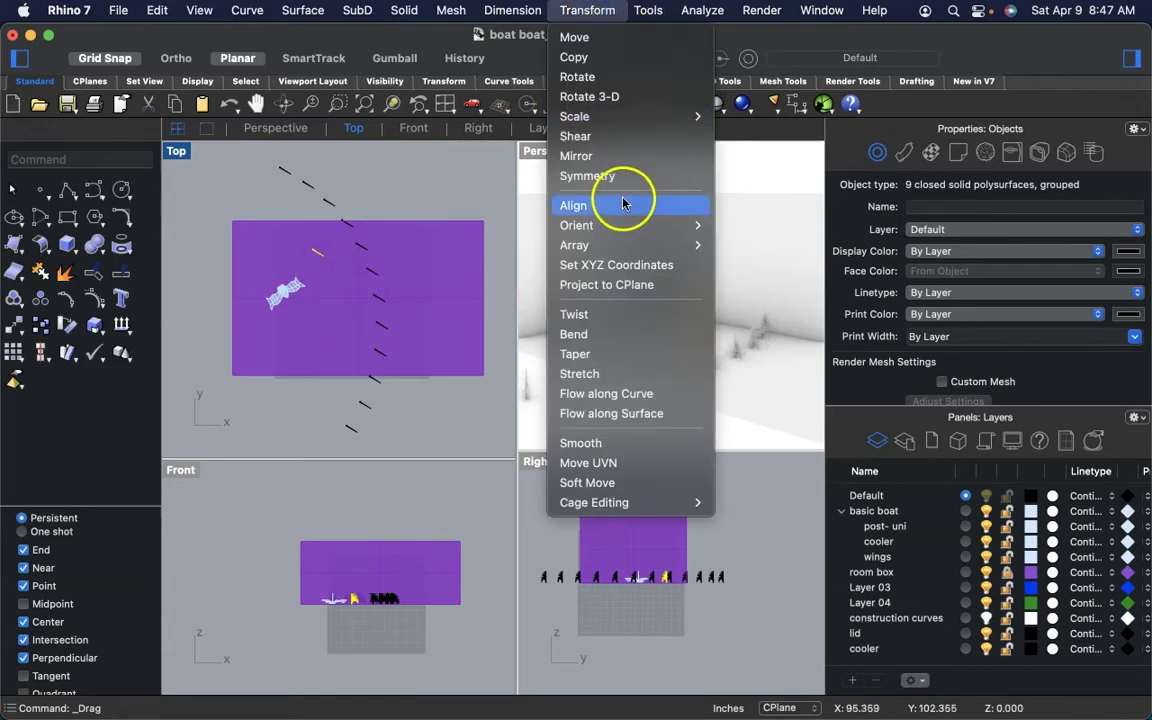
{"action": "mouse_move", "coordinate": [650, 245]}
{"action": "left_click", "coordinate": [730, 263]}
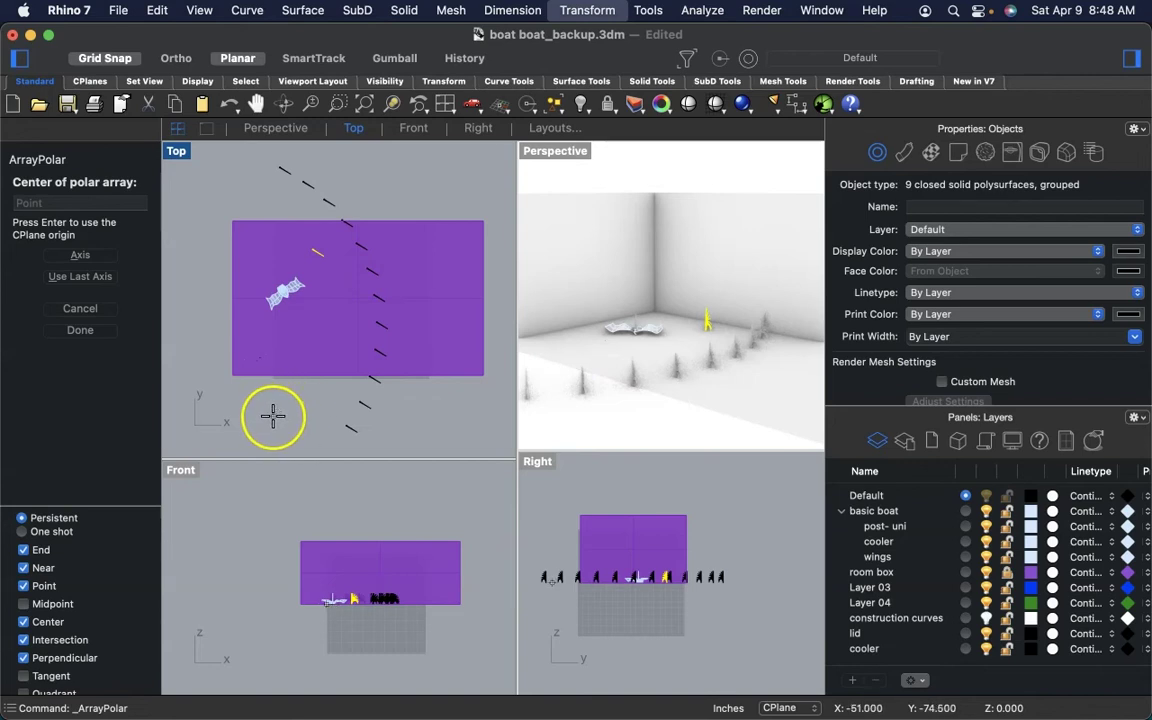
{"action": "left_click", "coordinate": [273, 415]}
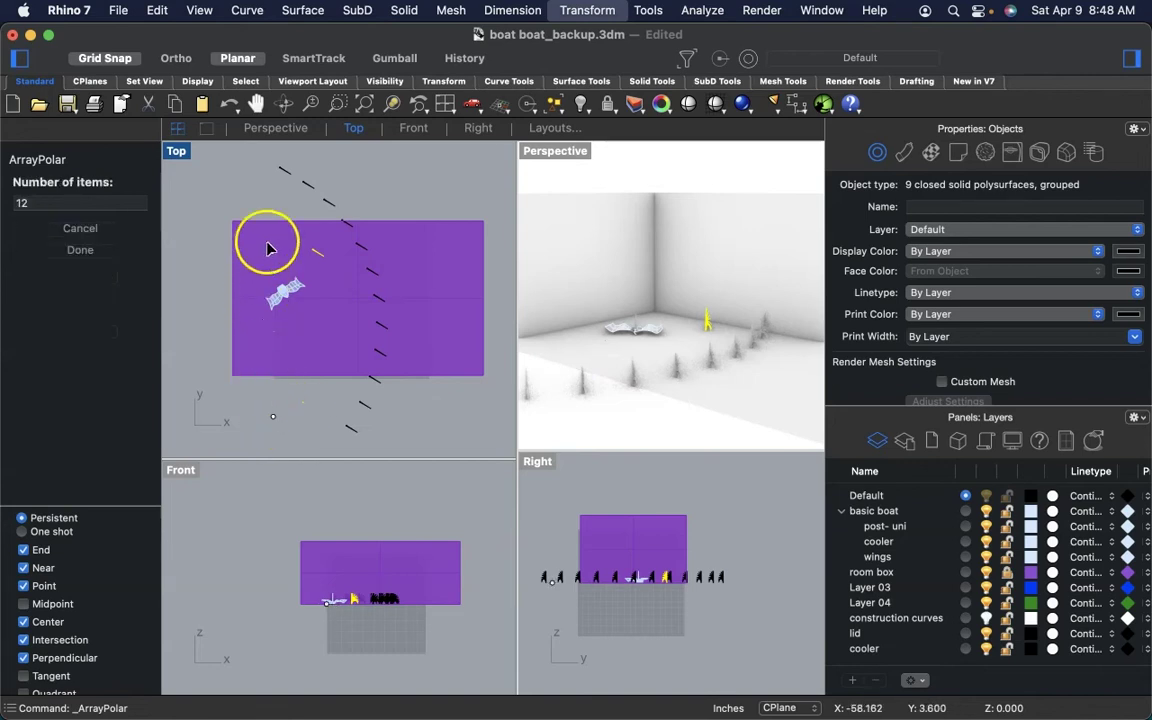
{"action": "key", "text": "Return"}
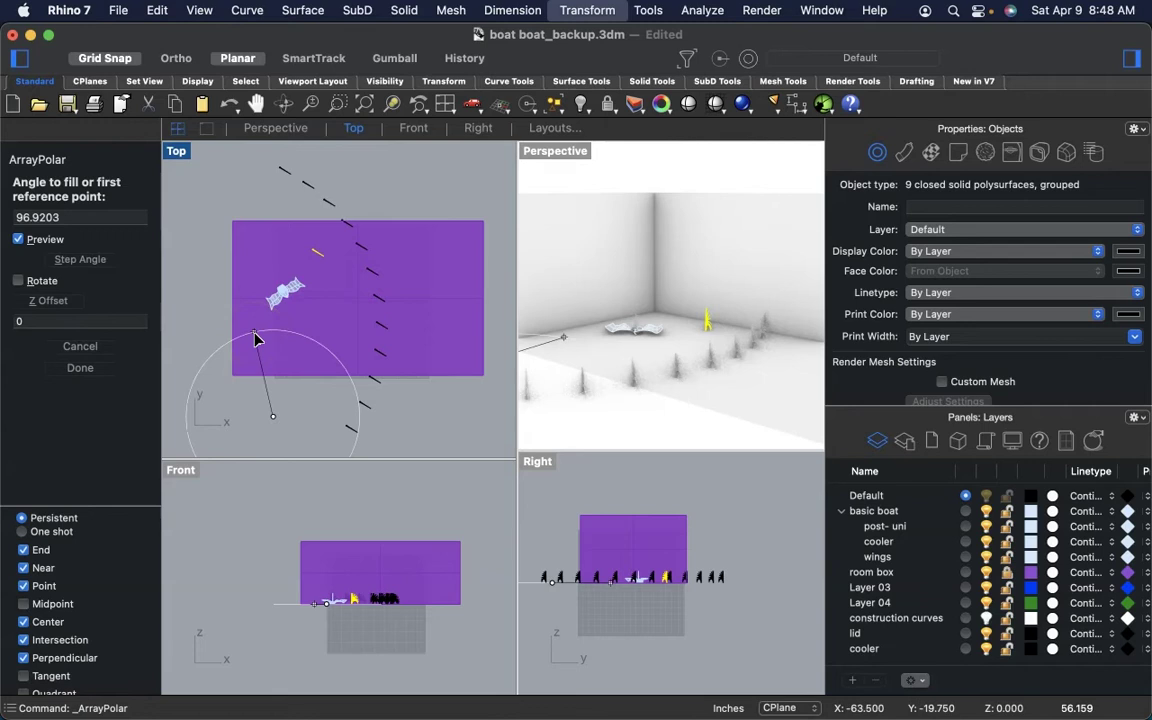
{"action": "left_click", "coordinate": [212, 243]}
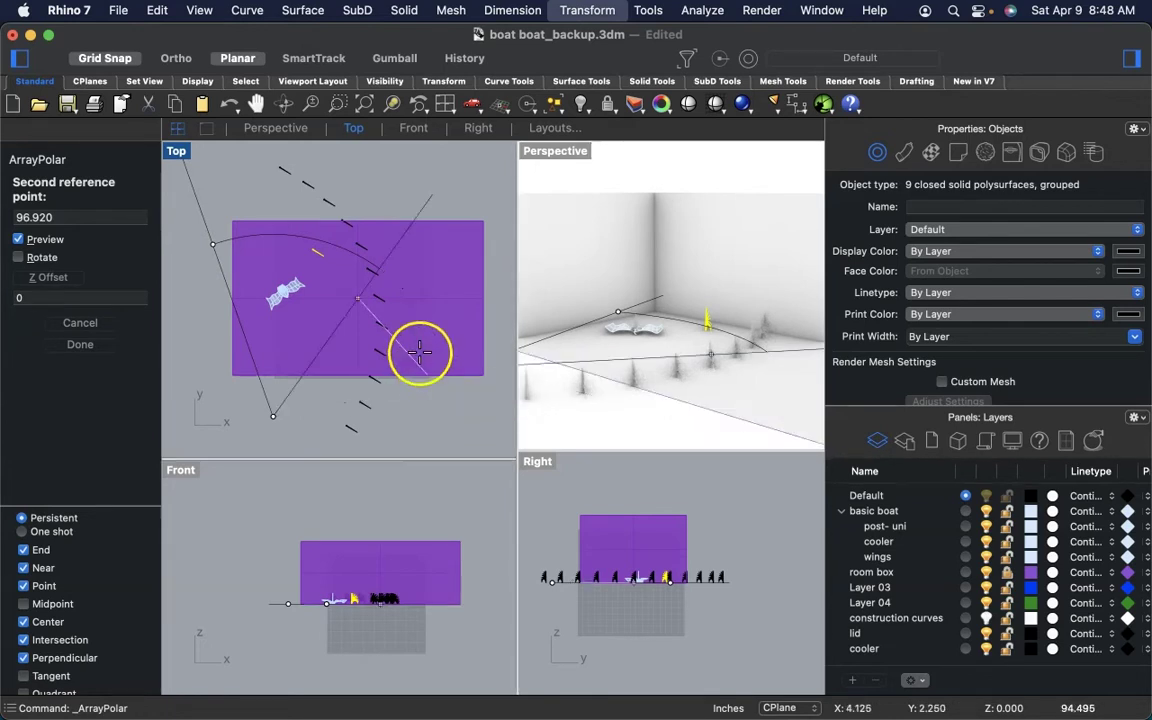
{"action": "left_click_drag", "start_coordinate": [428, 360], "coordinate": [428, 360]}
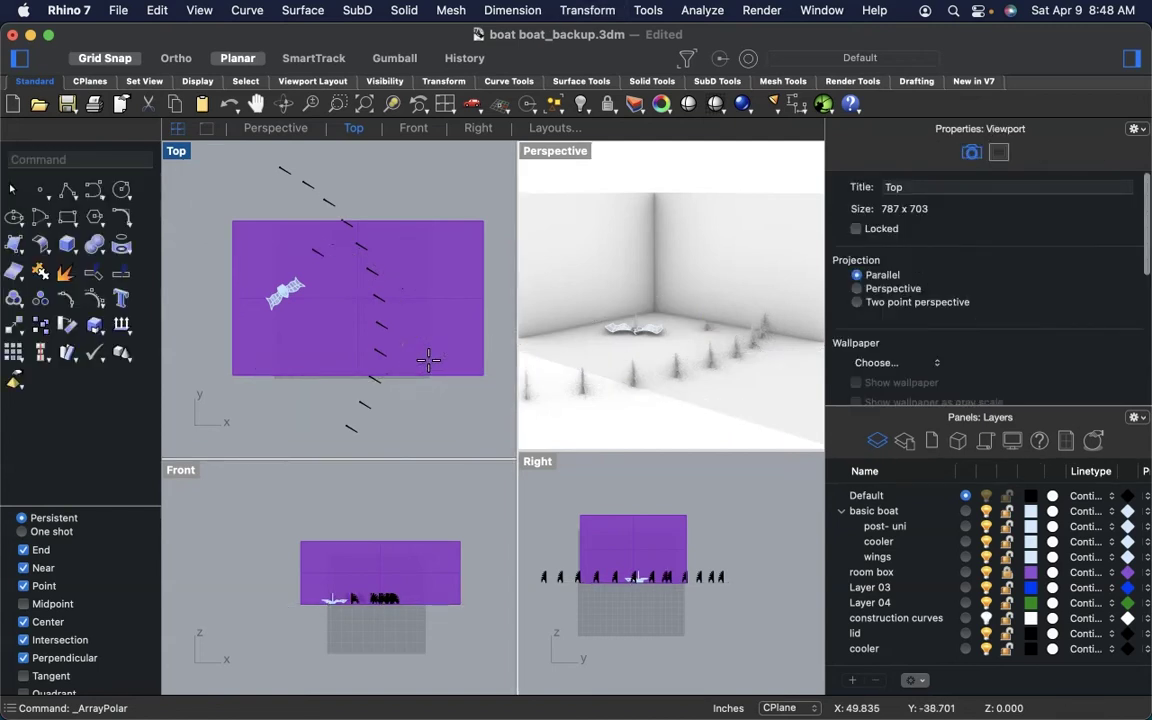
- Polar-array the copied fan into 12 items without rotation, centred outside the long front wall, with a reference-picked fill angle of about -83°
{"action": "key", "text": "Return"}
{"action": "left_click_drag", "start_coordinate": [318, 307], "coordinate": [318, 252]}
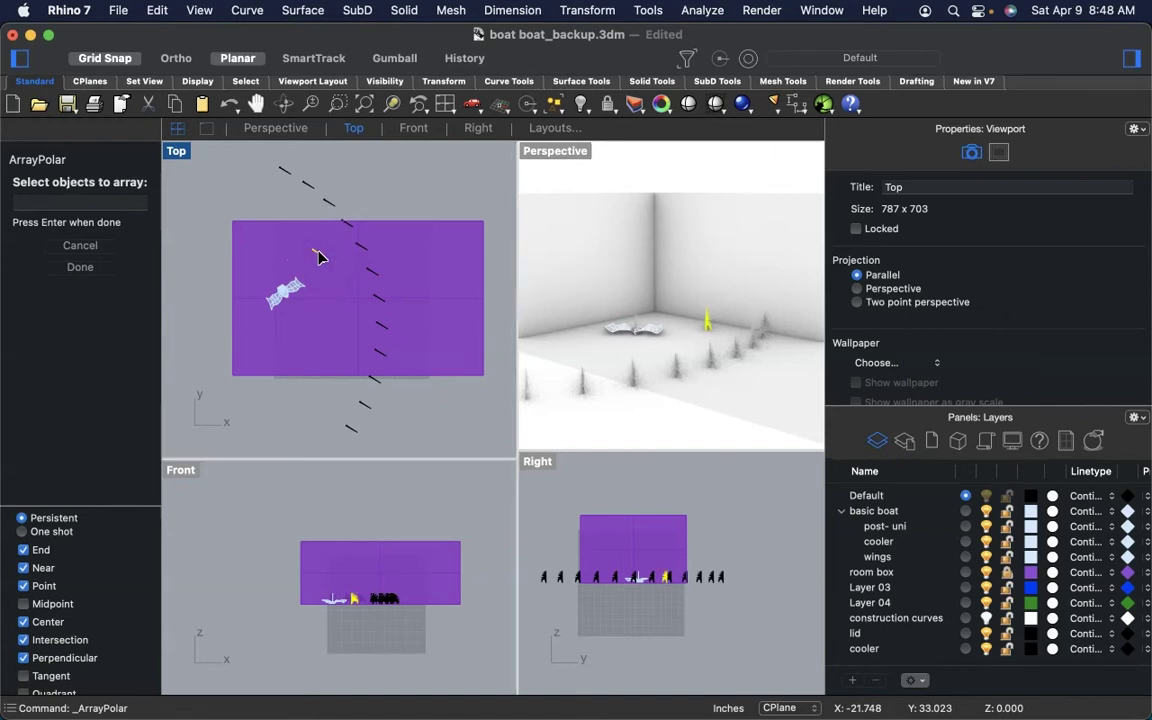
{"action": "key", "text": "Return"}
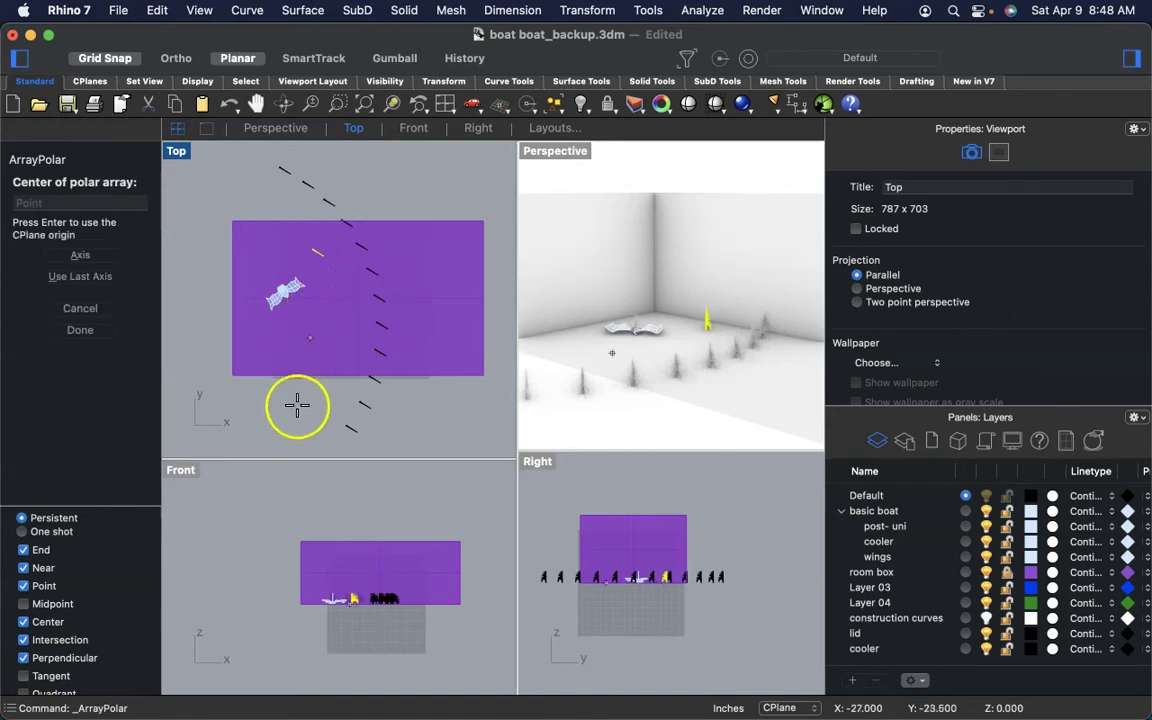
{"action": "left_click_drag", "start_coordinate": [307, 402], "coordinate": [285, 410]}
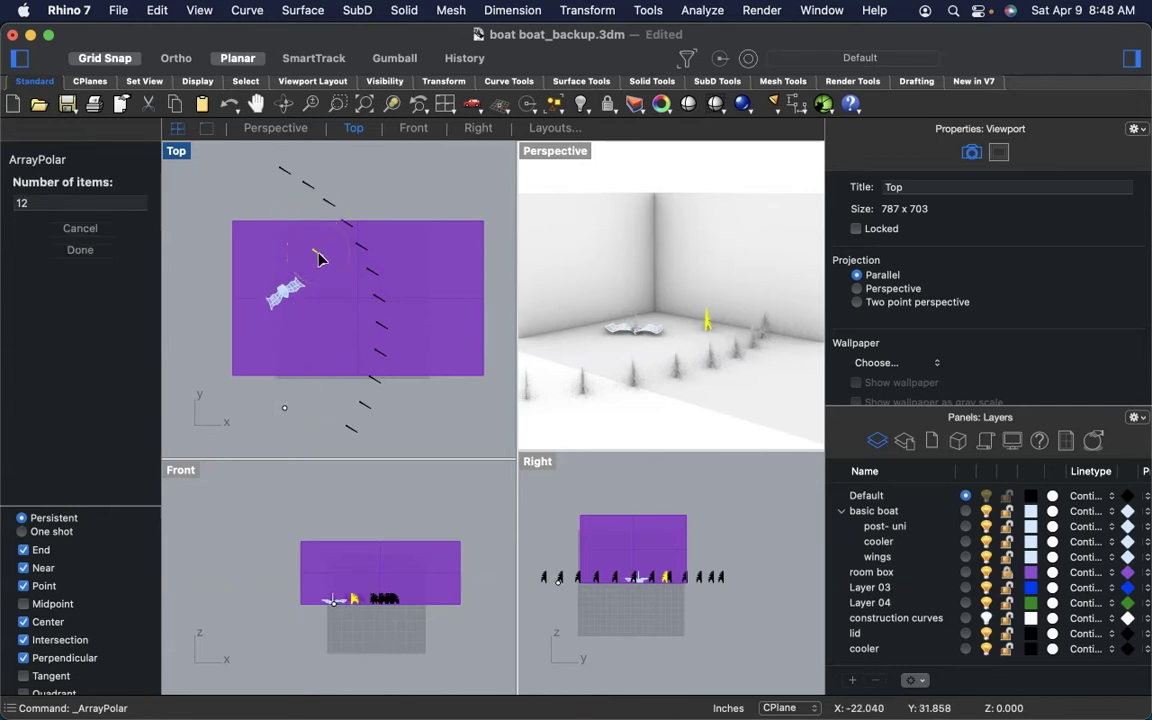
{"action": "key", "text": "Return"}
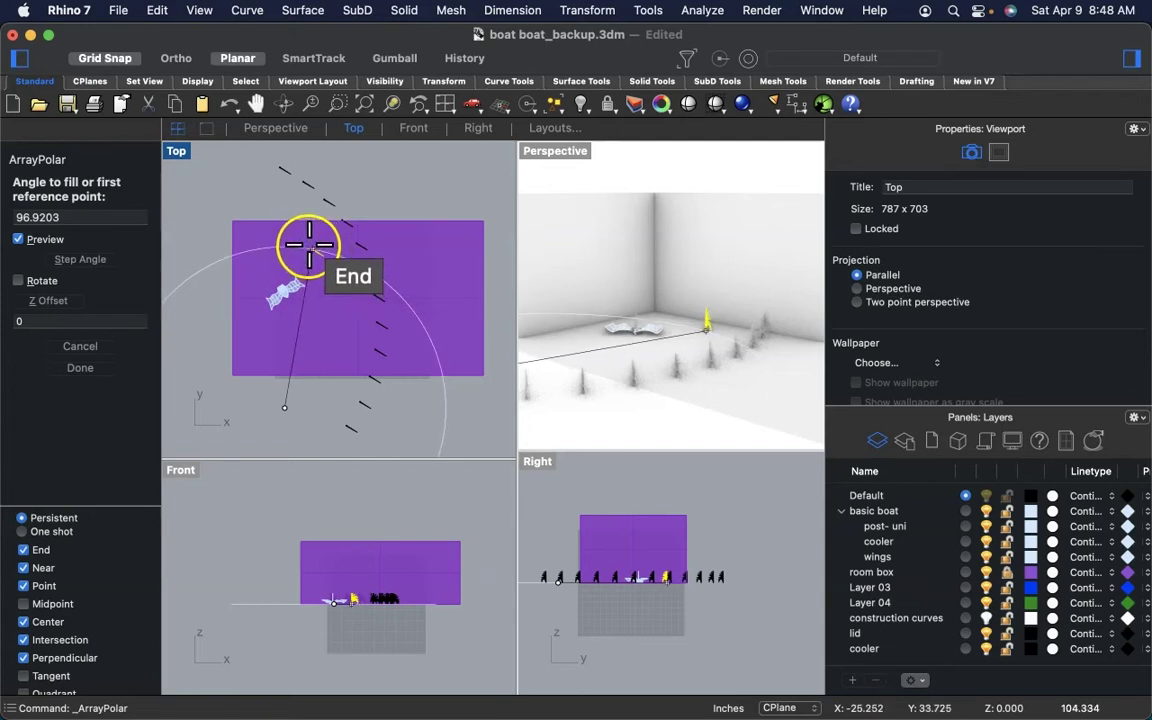
{"action": "left_click", "coordinate": [309, 244]}
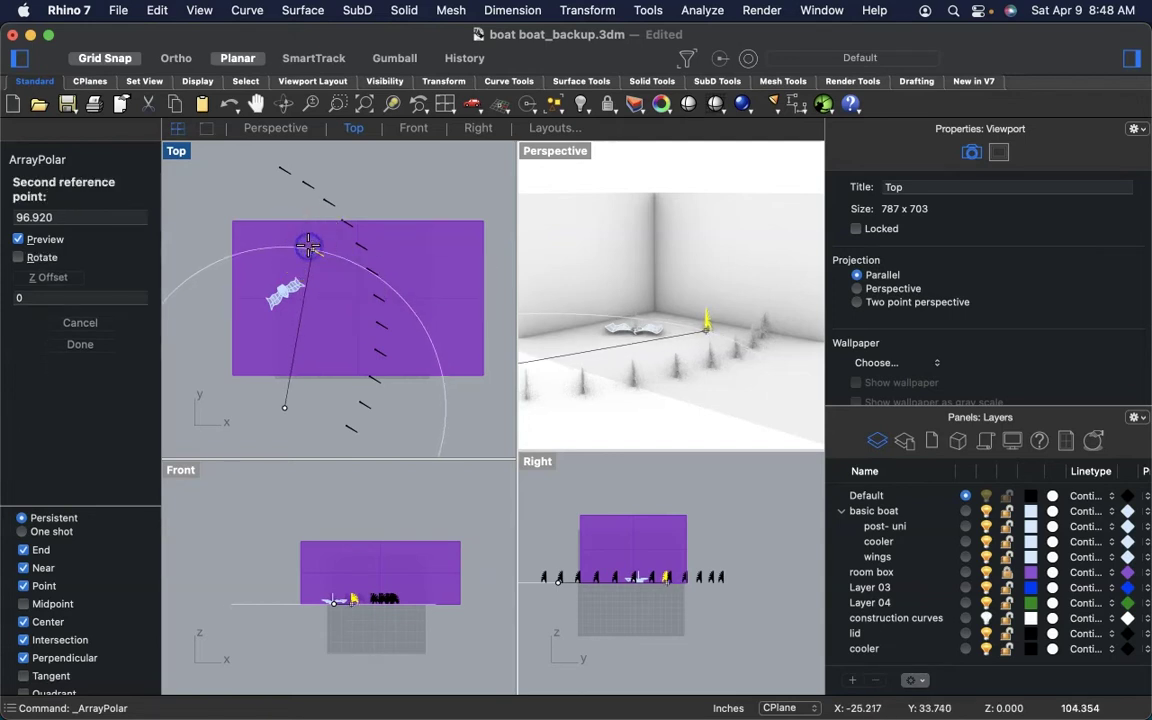
{"action": "left_click", "coordinate": [444, 417]}
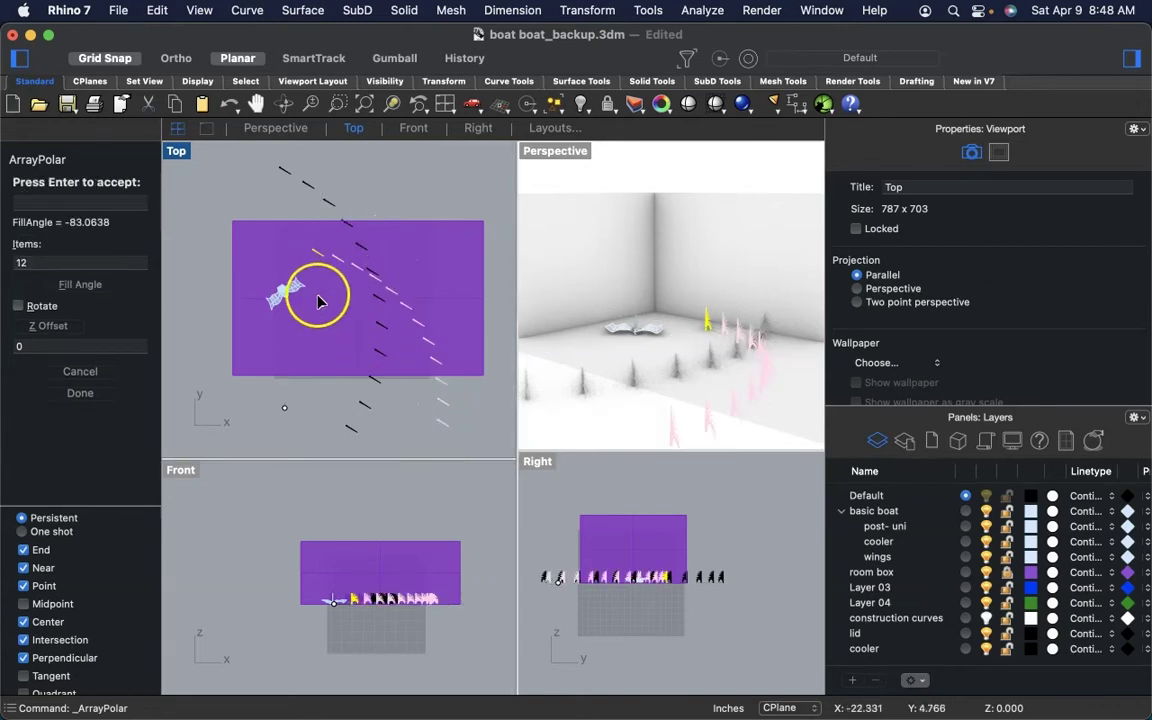
{"action": "left_click", "coordinate": [300, 257]}
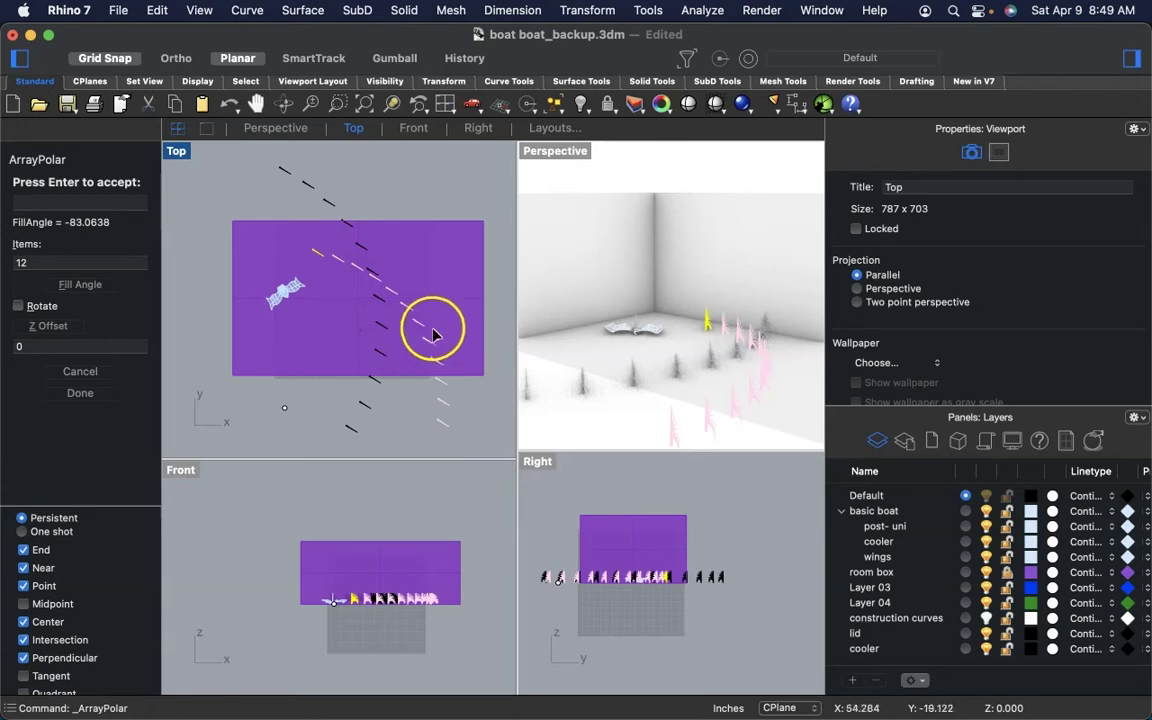
{"action": "left_click_drag", "start_coordinate": [418, 326], "coordinate": [418, 328]}
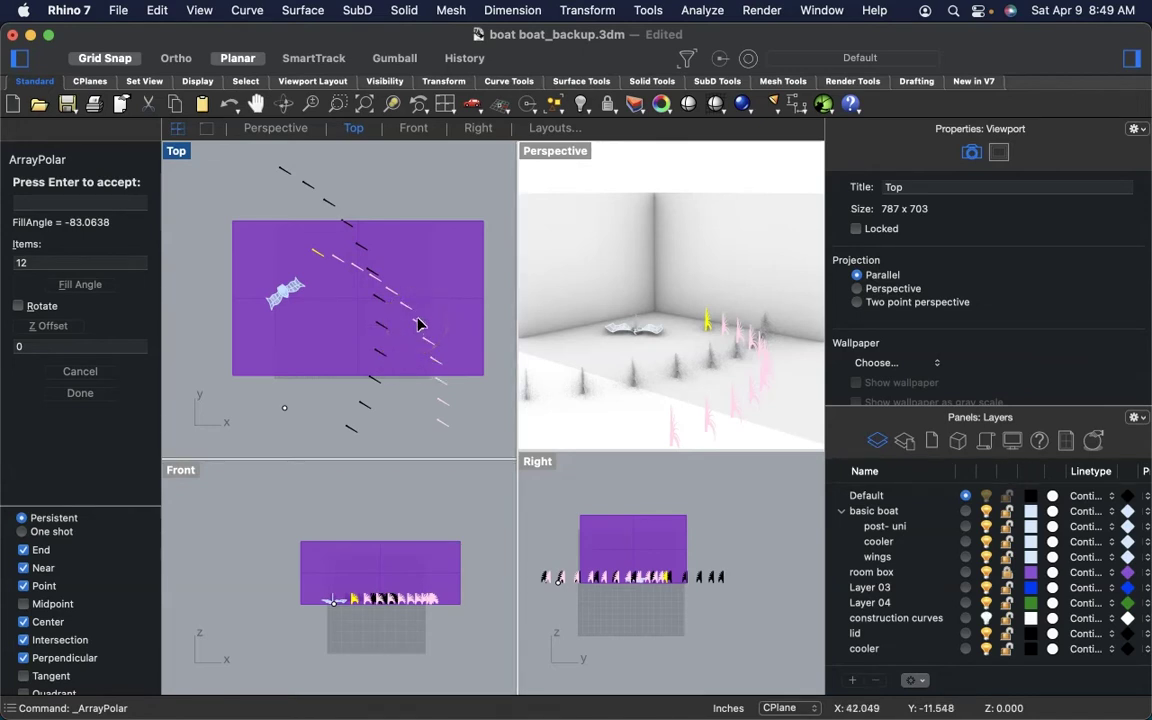
{"action": "type", "text": "G"}
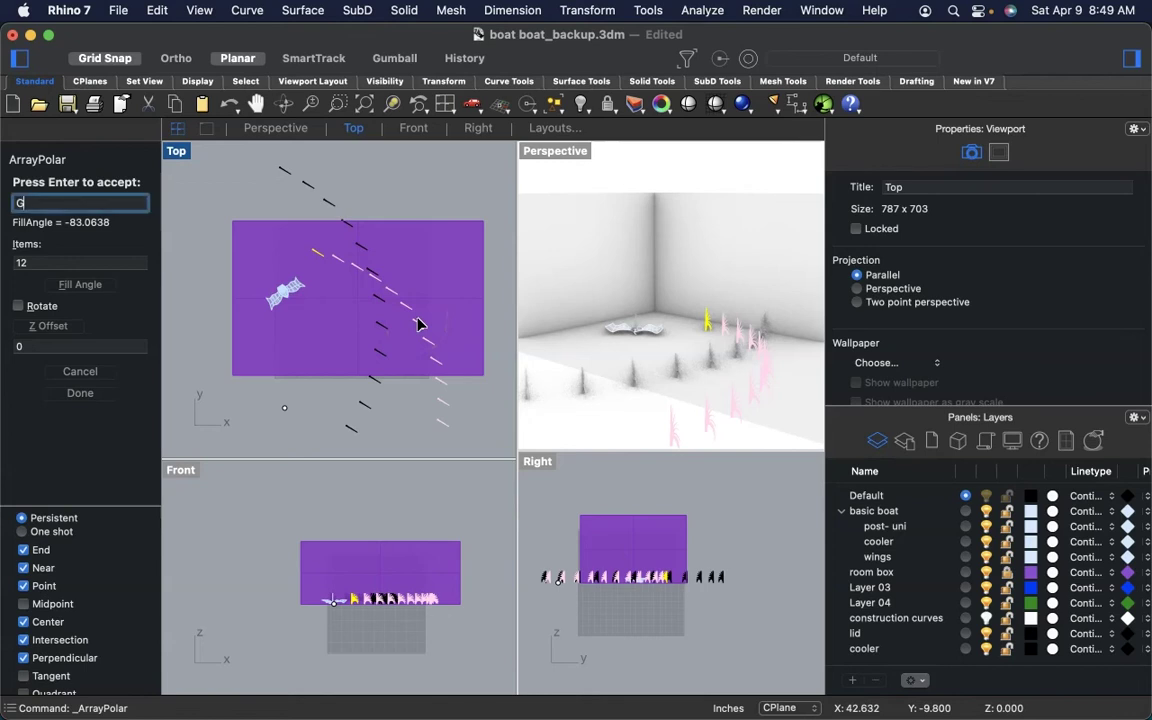
{"action": "key", "text": "Return"}
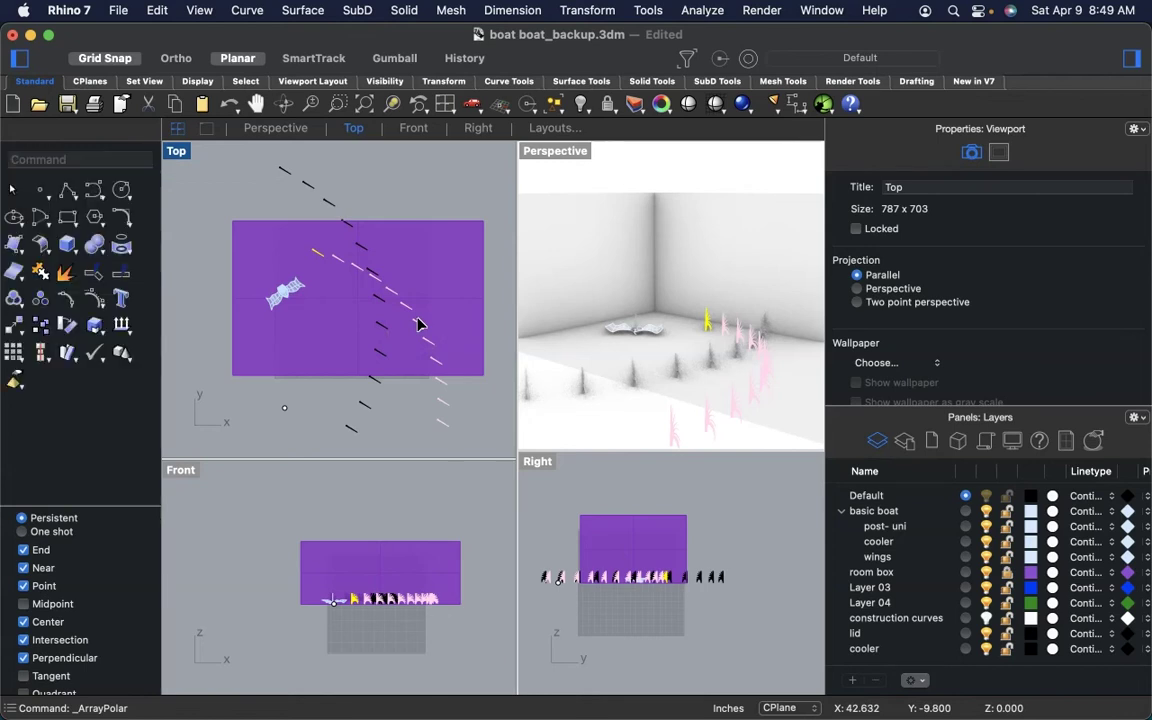
{"action": "left_click", "coordinate": [418, 330]}
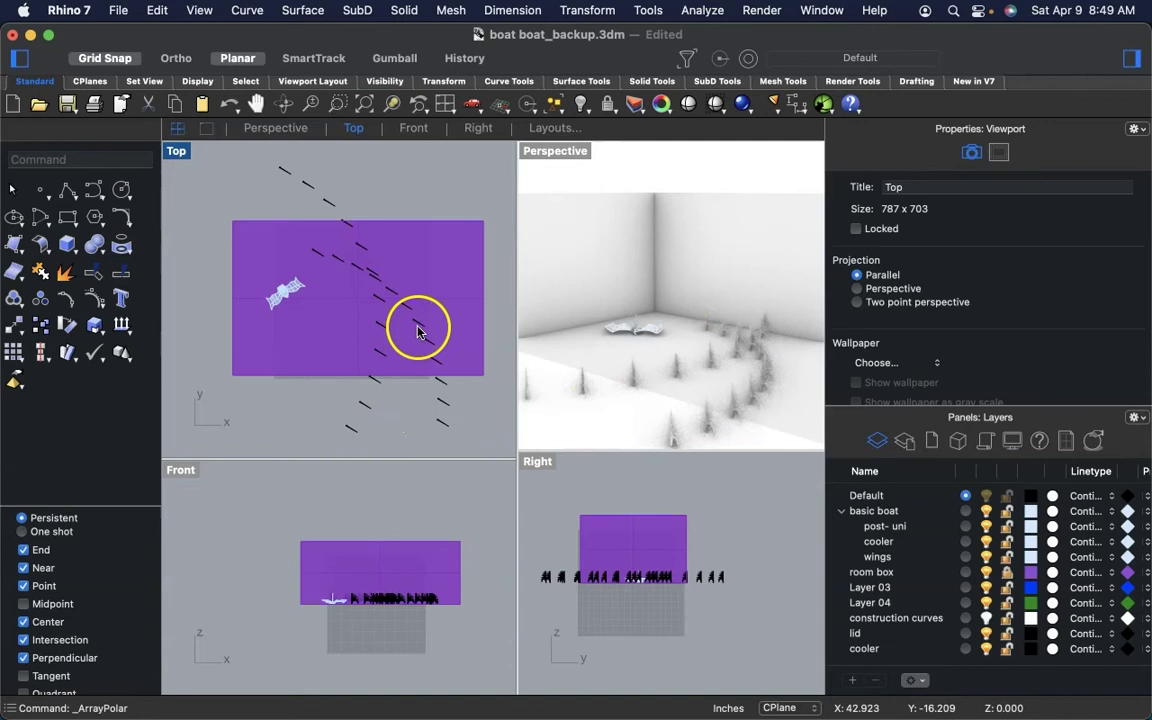
- Group the new row's twelve fans and move the row closer to the boat, starting at the back-wall corner nearest the boat
{"action": "left_click", "coordinate": [446, 429]}
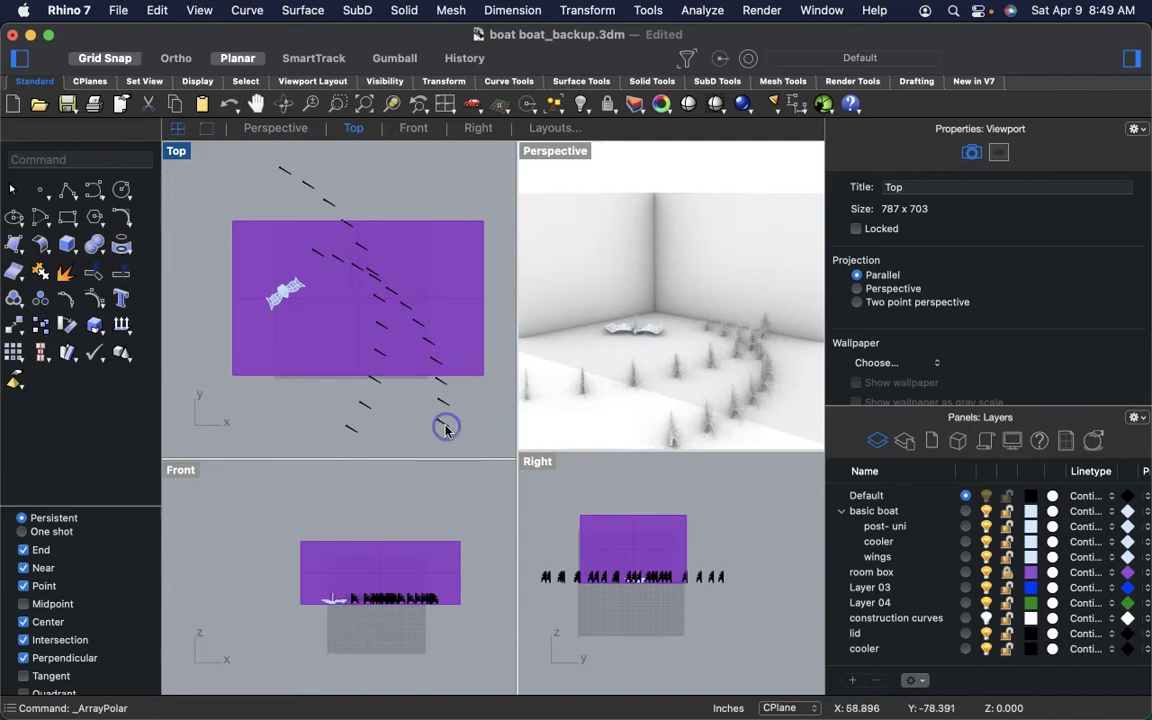
{"action": "left_click_drag", "start_coordinate": [446, 428], "coordinate": [452, 430]}
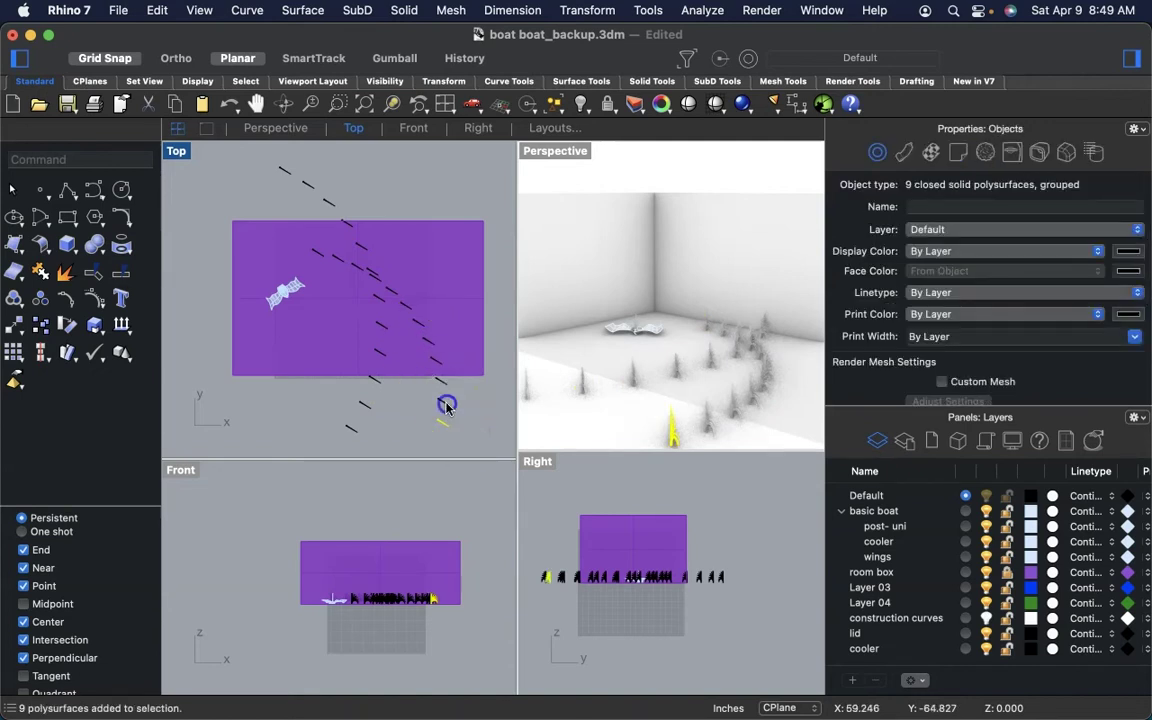
{"action": "left_click", "coordinate": [440, 406], "text": "shift"}
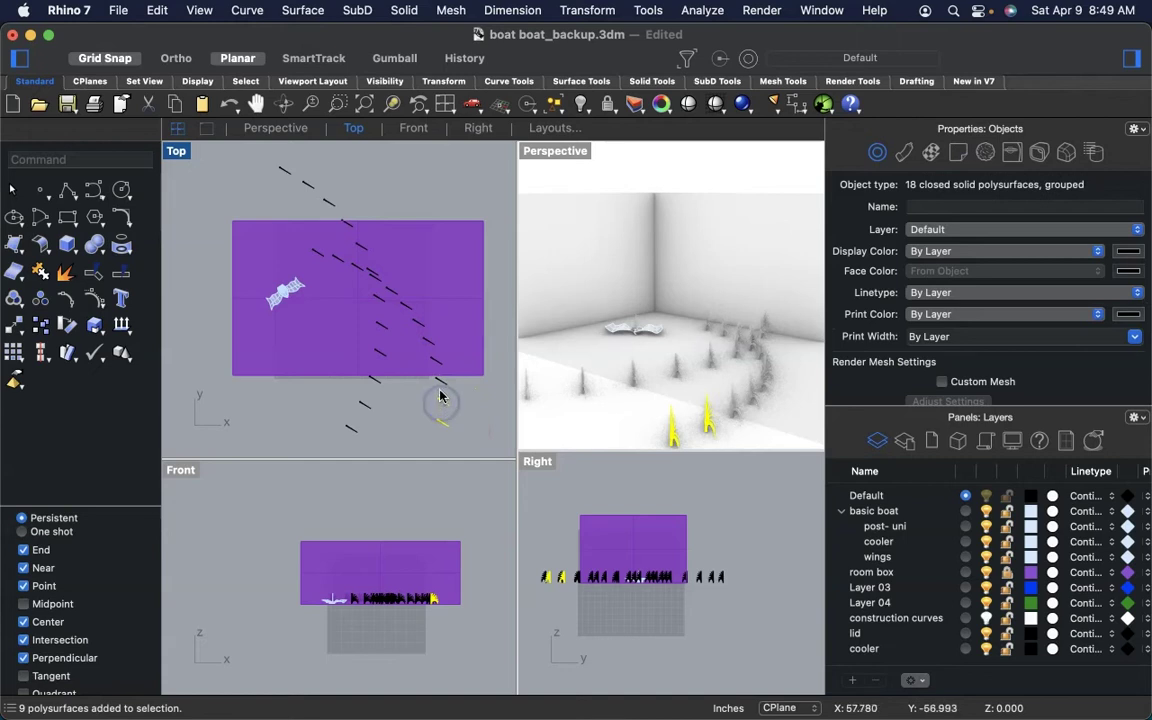
{"action": "left_click", "coordinate": [440, 385], "text": "shift"}
{"action": "left_click", "coordinate": [437, 363], "text": "shift"}
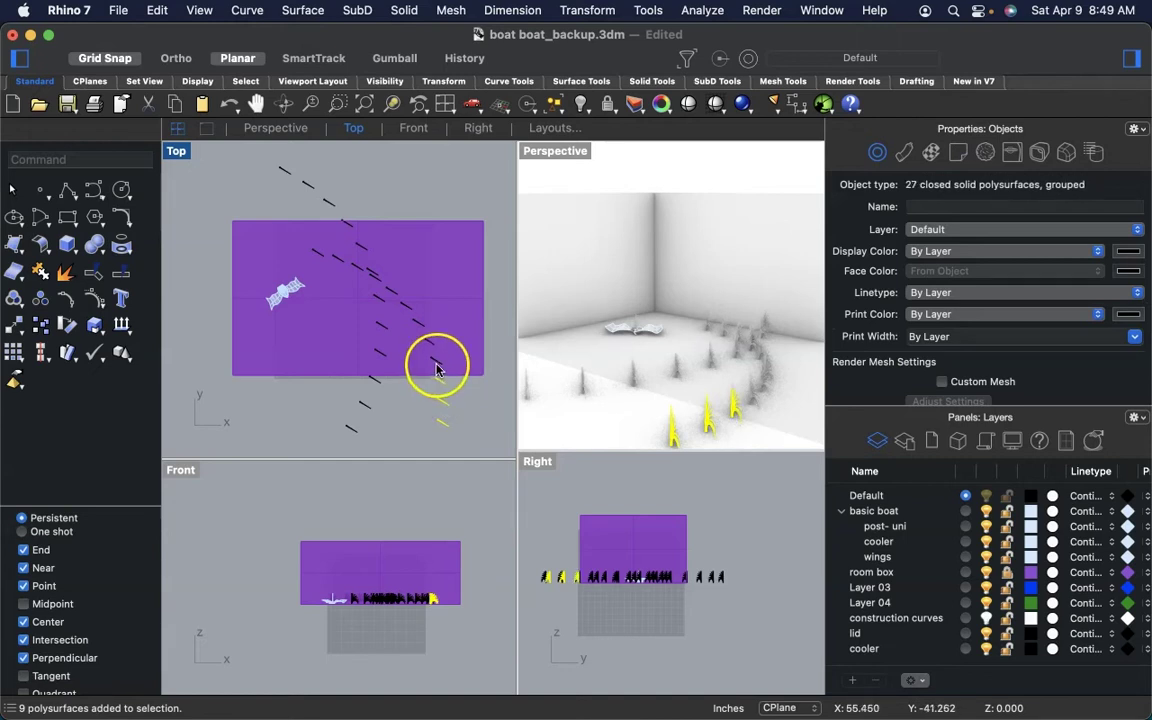
{"action": "left_click", "coordinate": [428, 345], "text": "shift"}
{"action": "left_click", "coordinate": [418, 327], "text": "shift"}
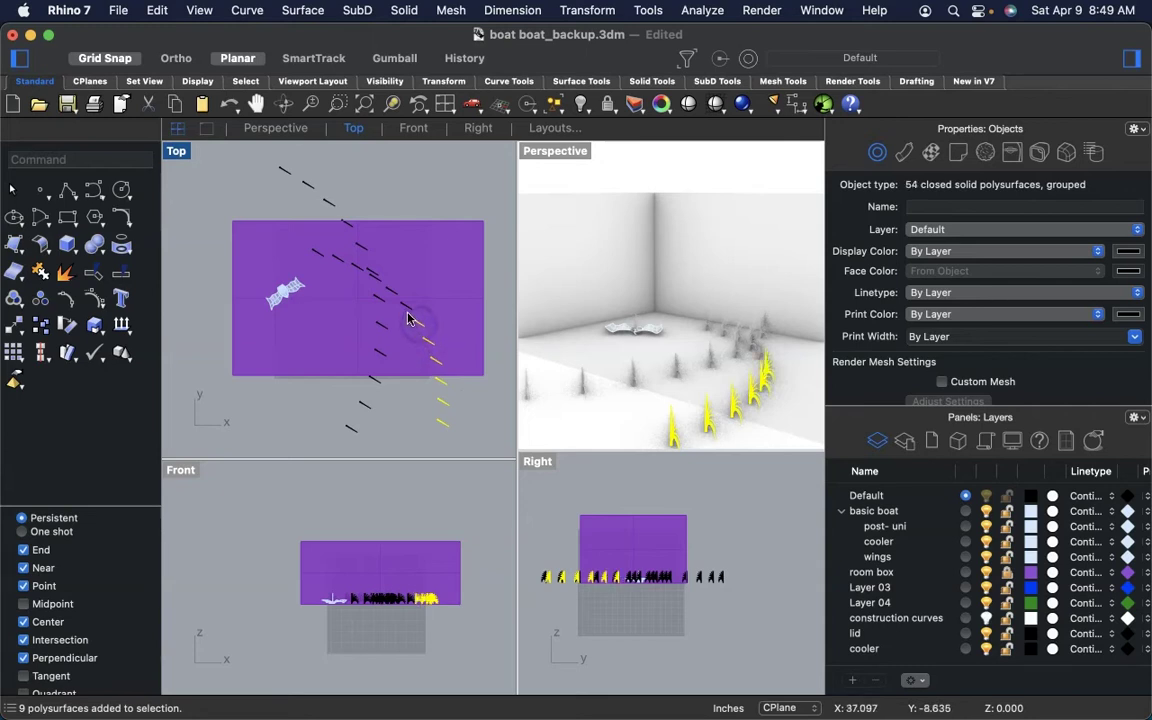
{"action": "left_click", "coordinate": [407, 308], "text": "shift"}
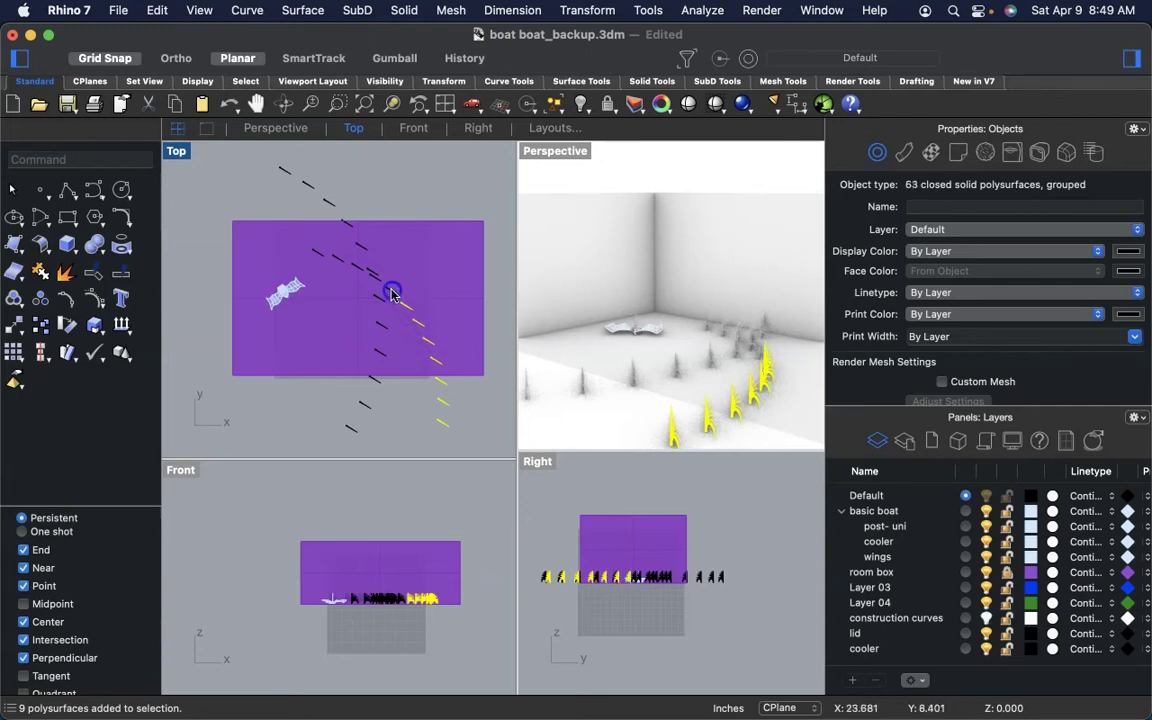
{"action": "left_click", "coordinate": [374, 289], "text": "shift"}
{"action": "left_click", "coordinate": [373, 282], "text": "shift"}
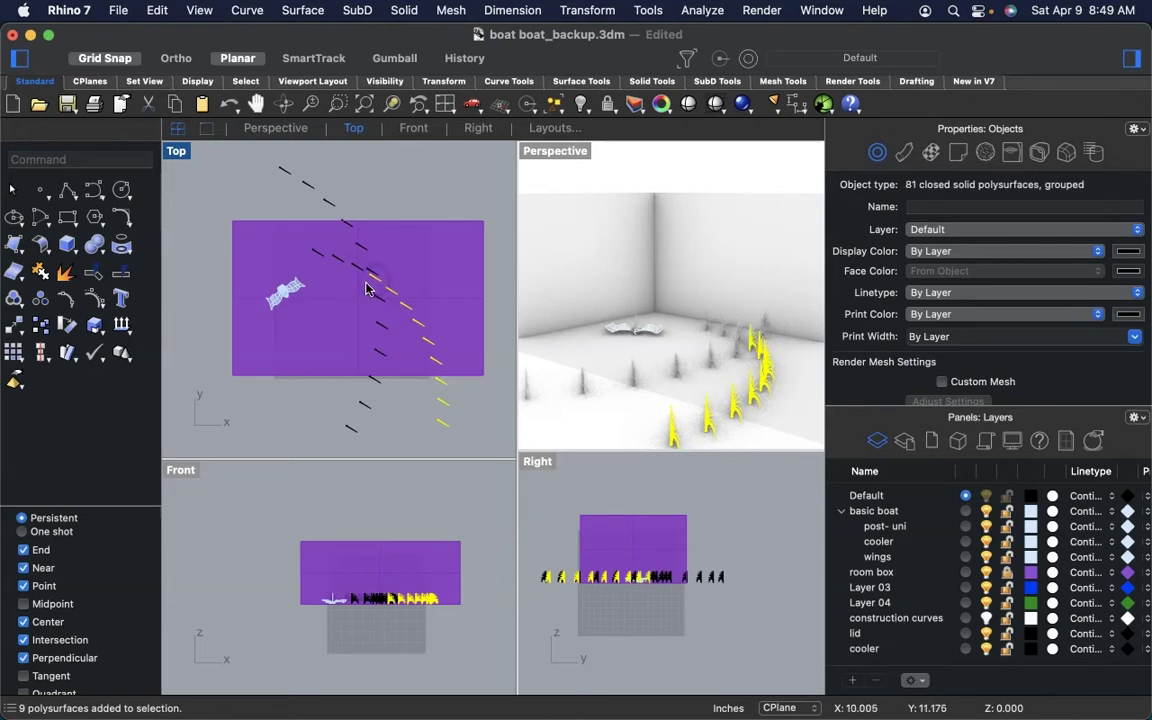
{"action": "left_click", "coordinate": [351, 274], "text": "shift"}
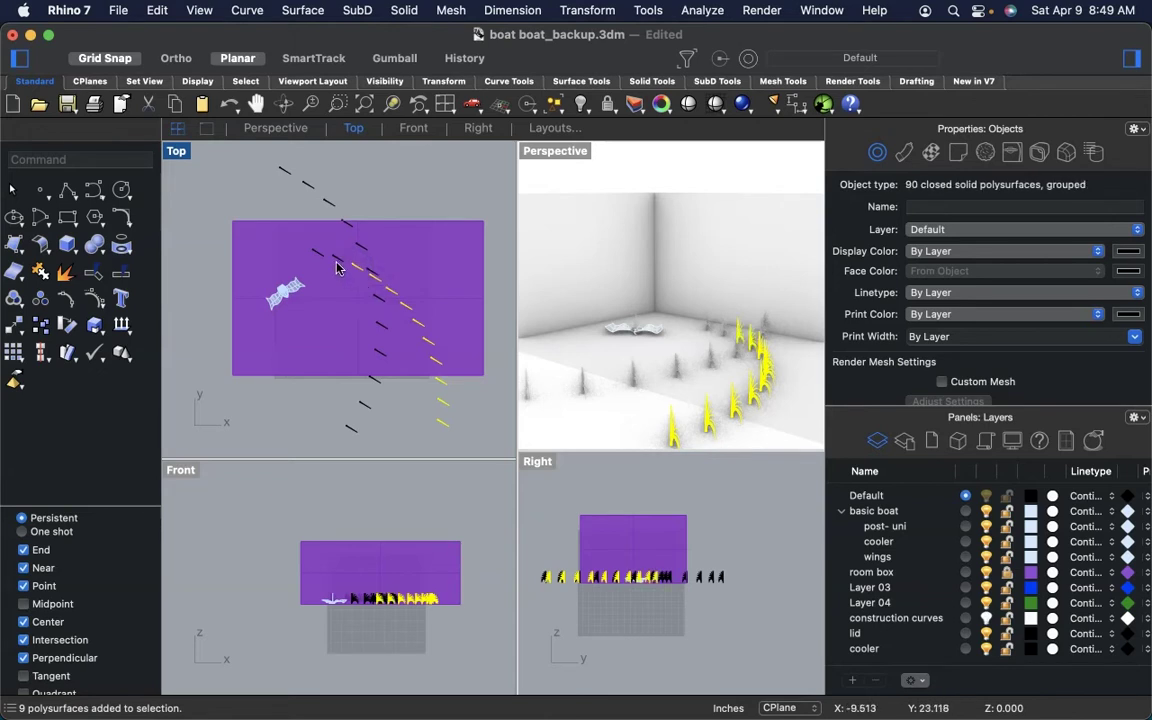
{"action": "left_click", "coordinate": [336, 262], "text": "shift"}
{"action": "left_click", "coordinate": [316, 260], "text": "shift"}
{"action": "key", "text": "super+g"}
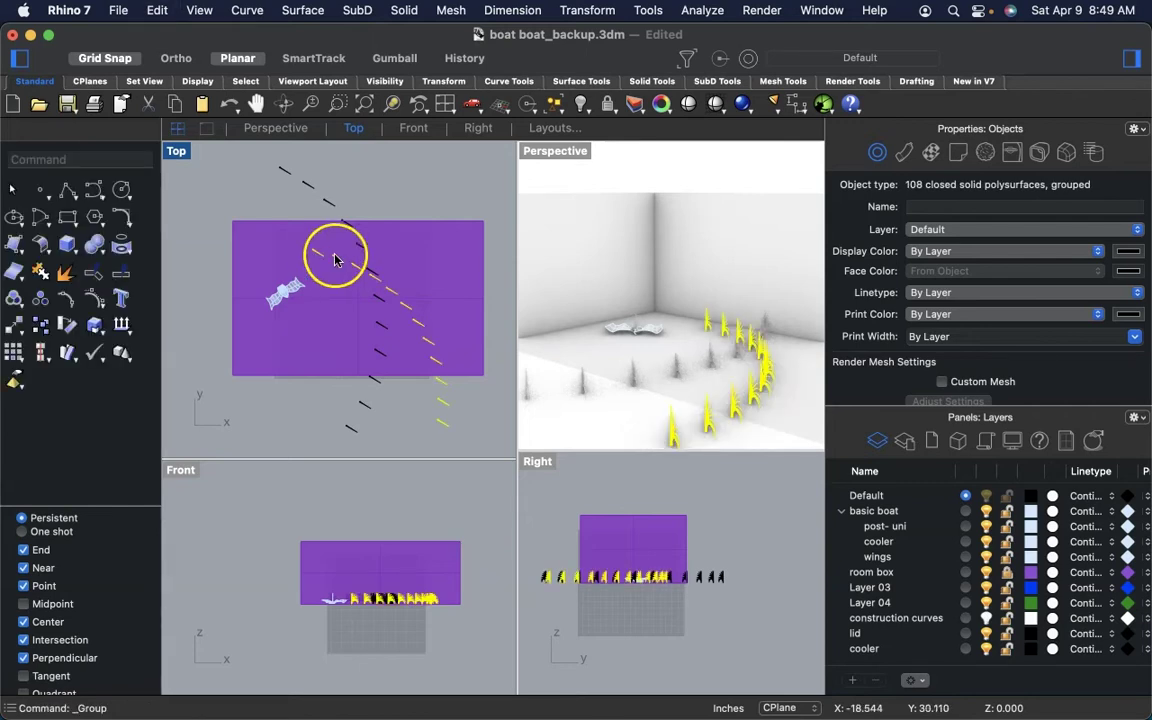
{"action": "left_click_drag", "start_coordinate": [419, 322], "coordinate": [339, 305]}
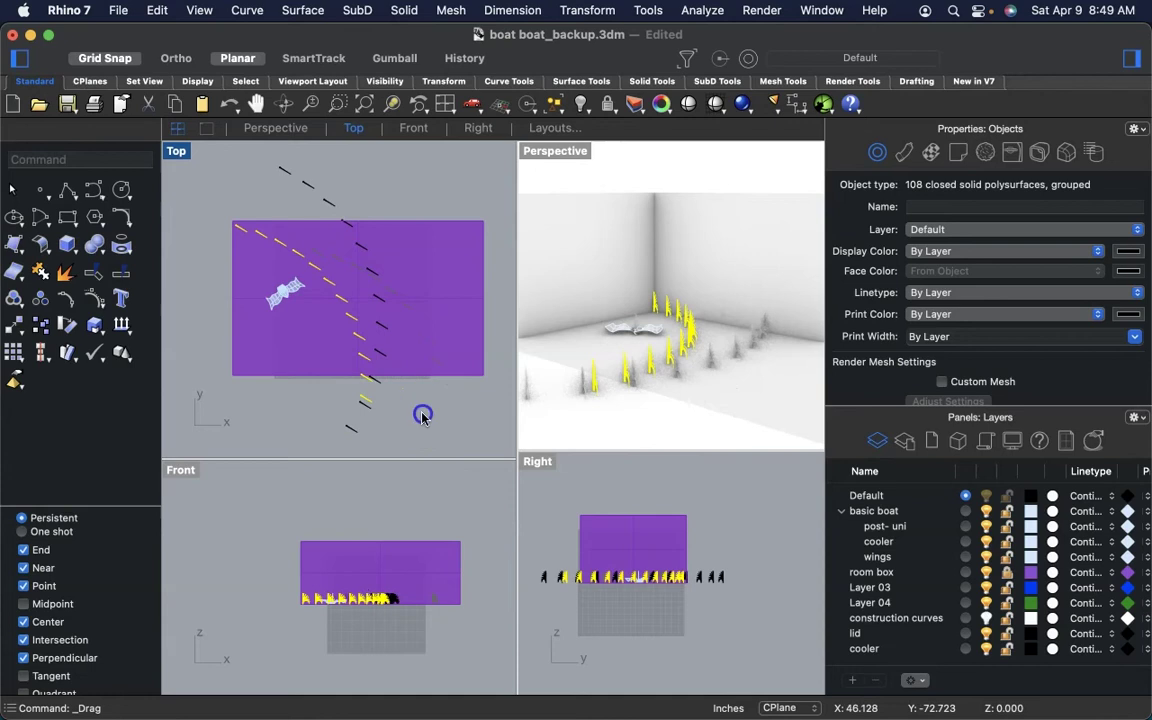
- Place a copy of a mid-row fan from the first curved row between the boat and the room's long front wall
{"action": "left_click", "coordinate": [379, 301]}
{"action": "left_click", "coordinate": [378, 301]}
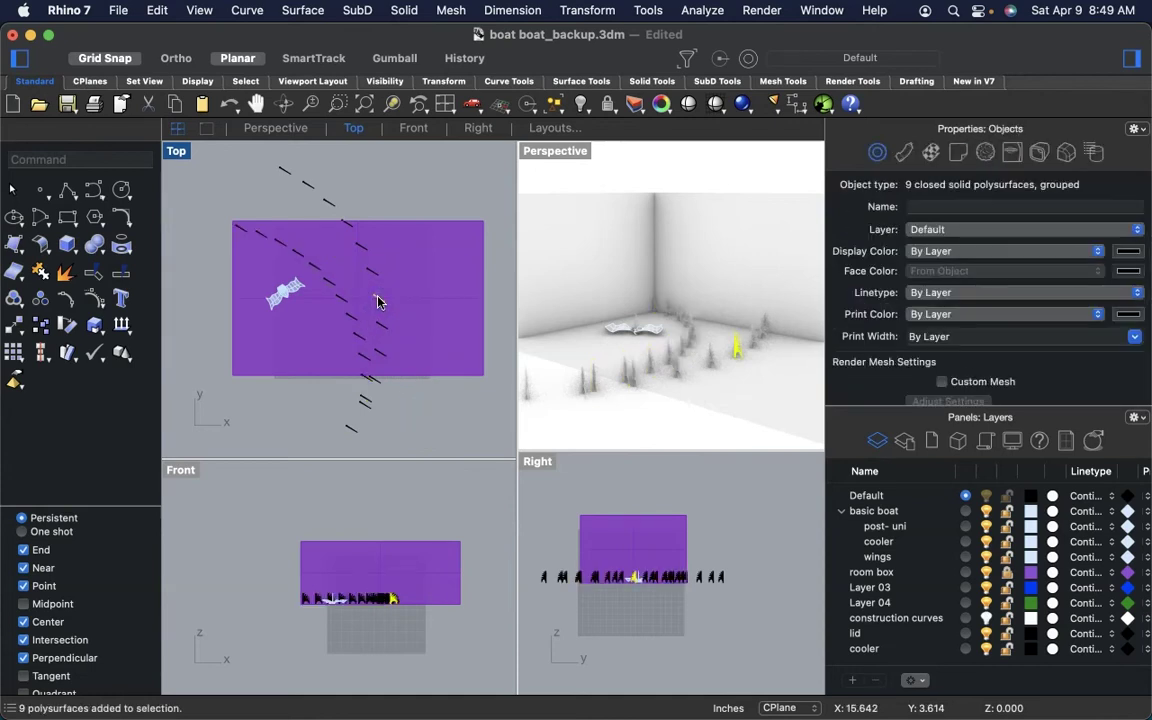
{"action": "key", "text": "super+c"}
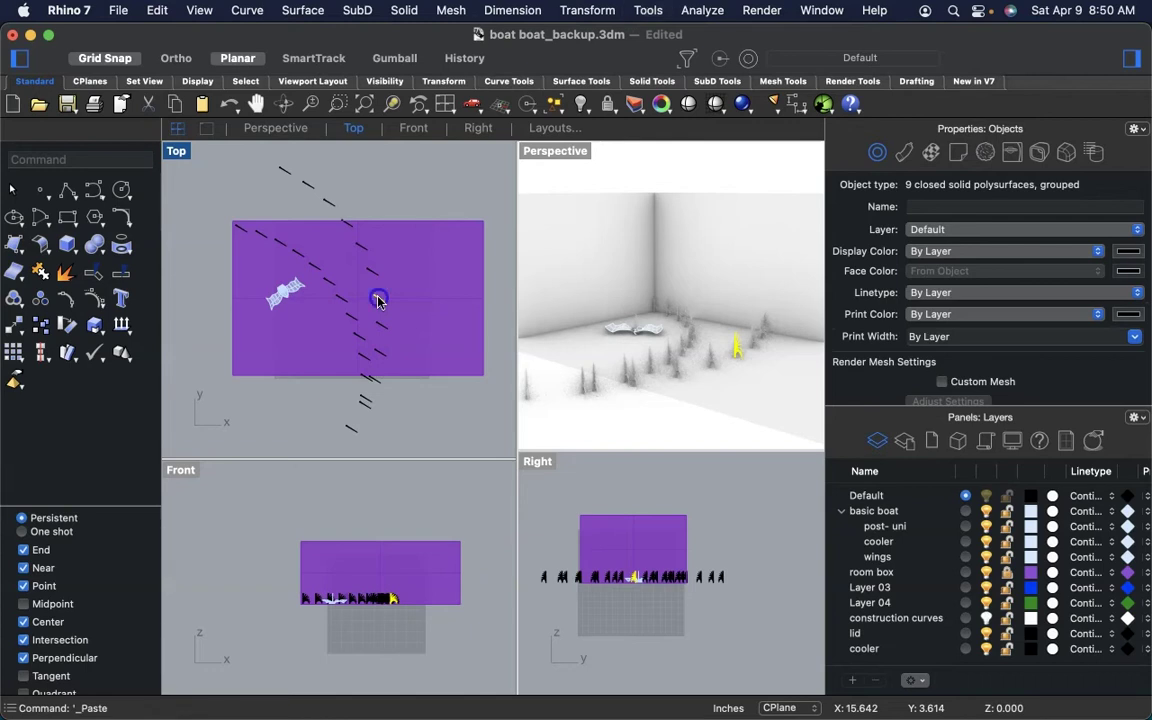
{"action": "left_click_drag", "start_coordinate": [378, 301], "coordinate": [342, 316]}
{"action": "left_click_drag", "start_coordinate": [263, 330], "coordinate": [270, 340]}
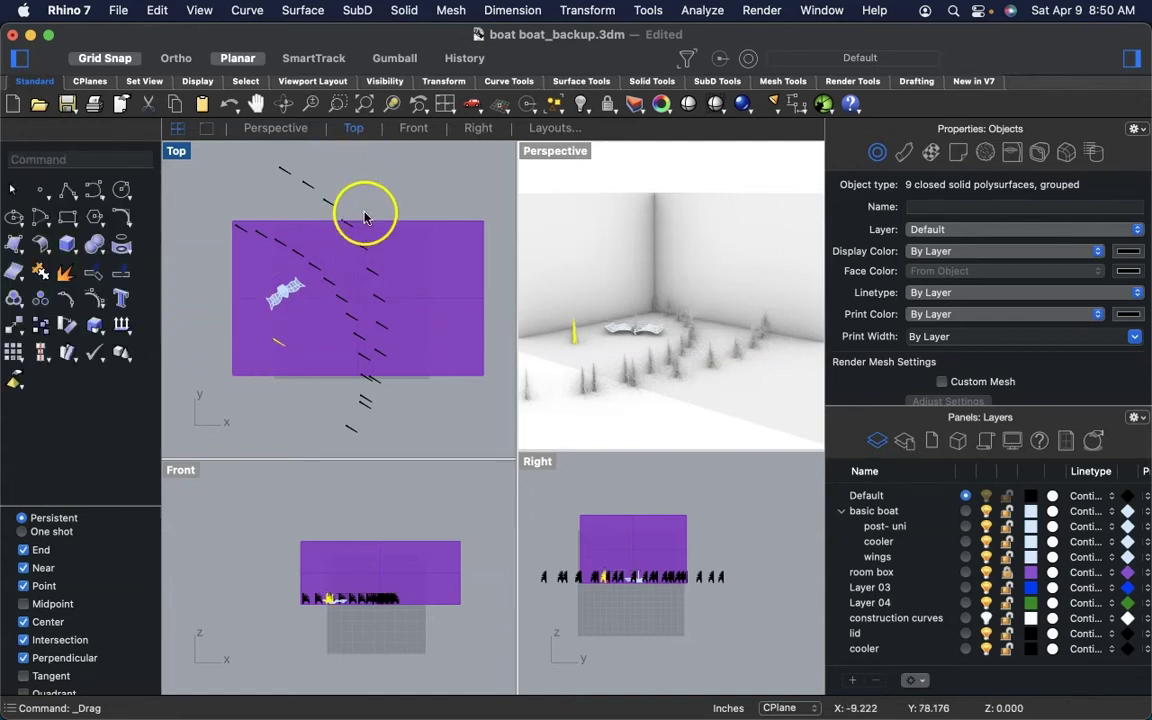
- Polar-array the copied fan into 12 items without rotation, centred outside the short wall nearest the boat, with a fill angle of about 58°
{"action": "left_click", "coordinate": [588, 10]}
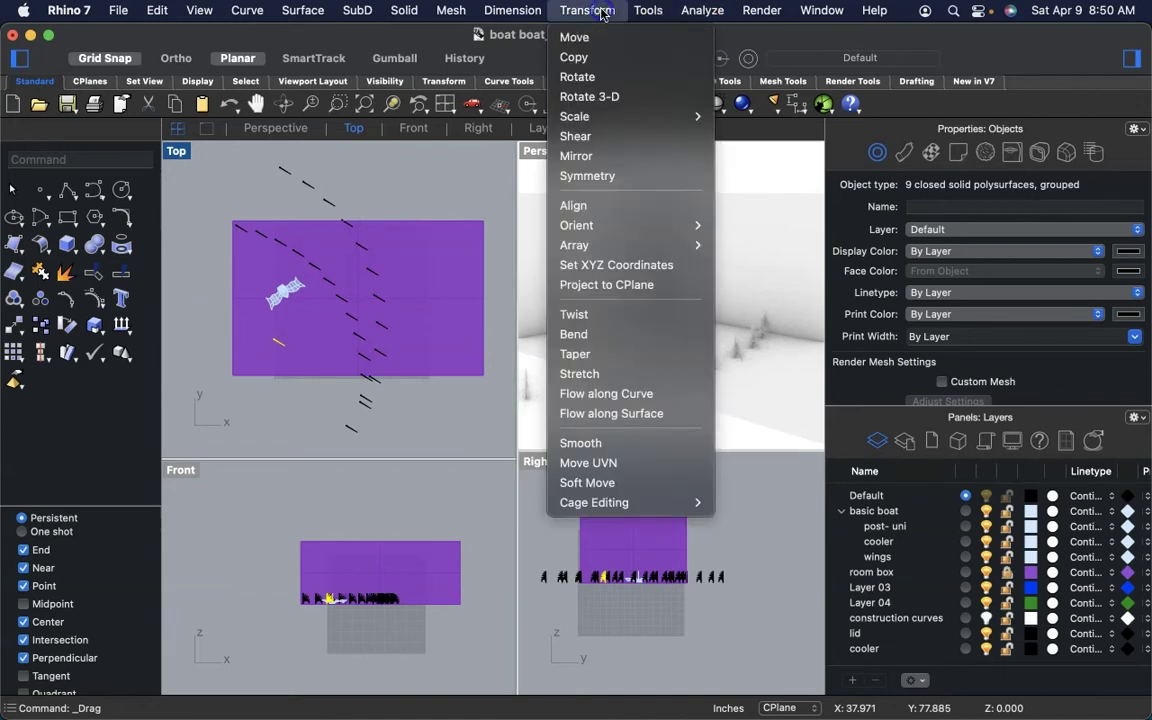
{"action": "mouse_move", "coordinate": [650, 245]}
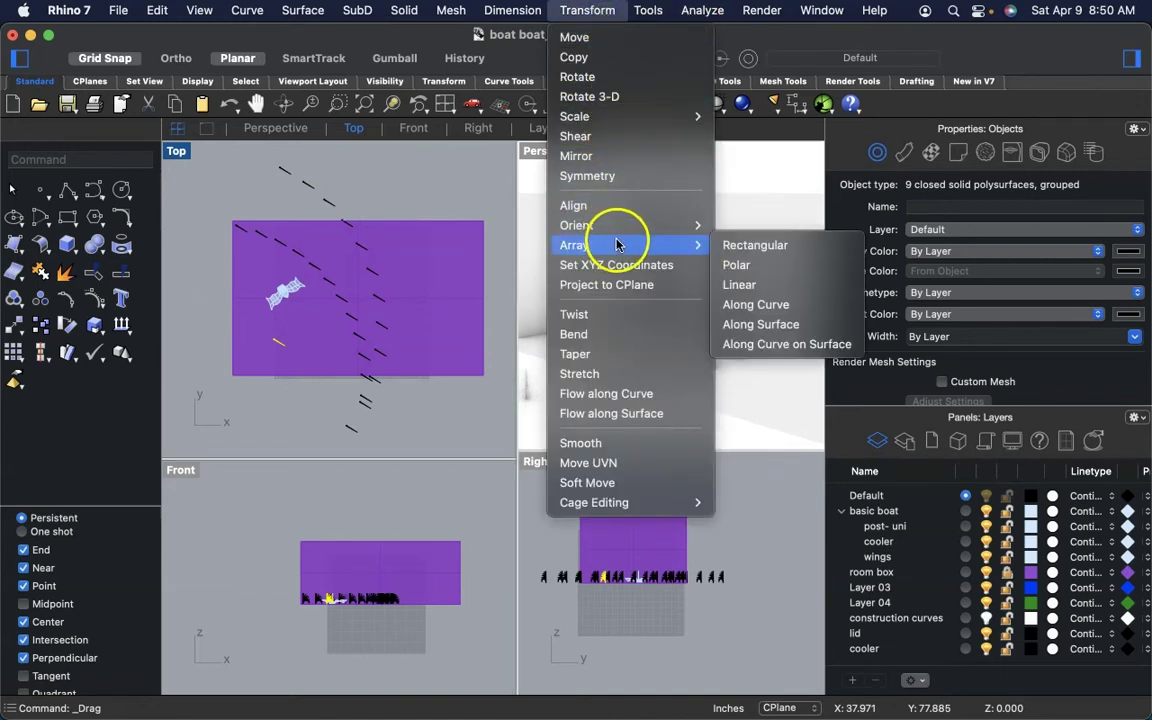
{"action": "left_click", "coordinate": [736, 264]}
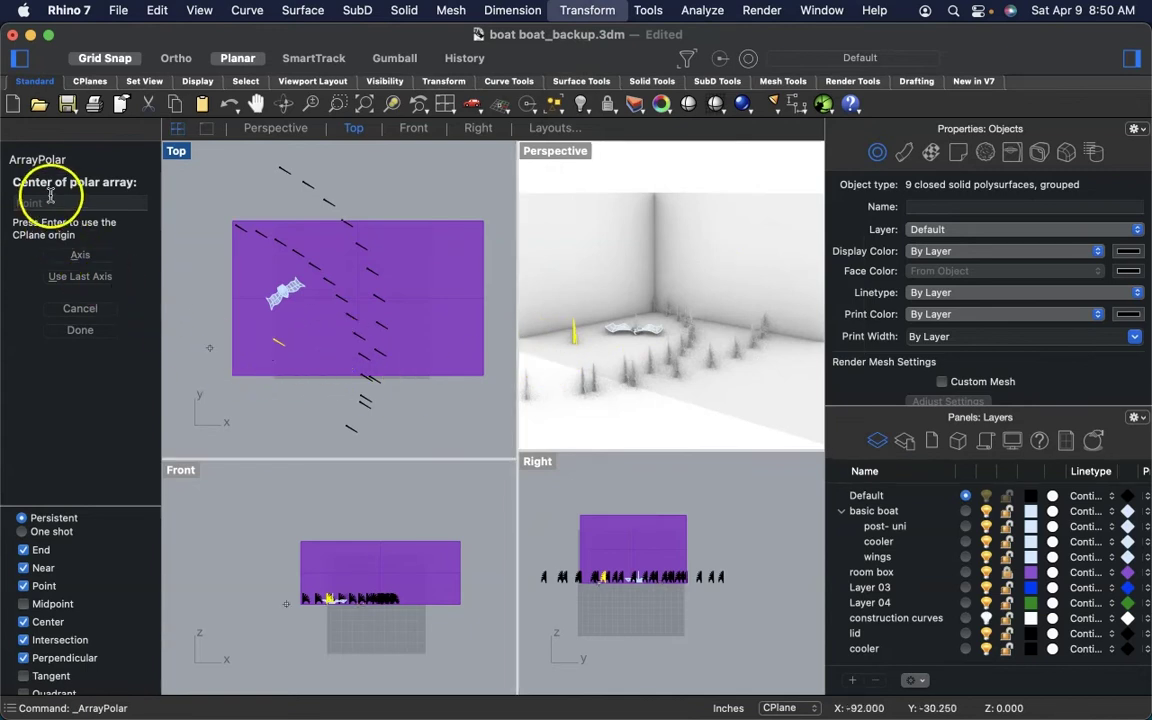
{"action": "left_click", "coordinate": [197, 237]}
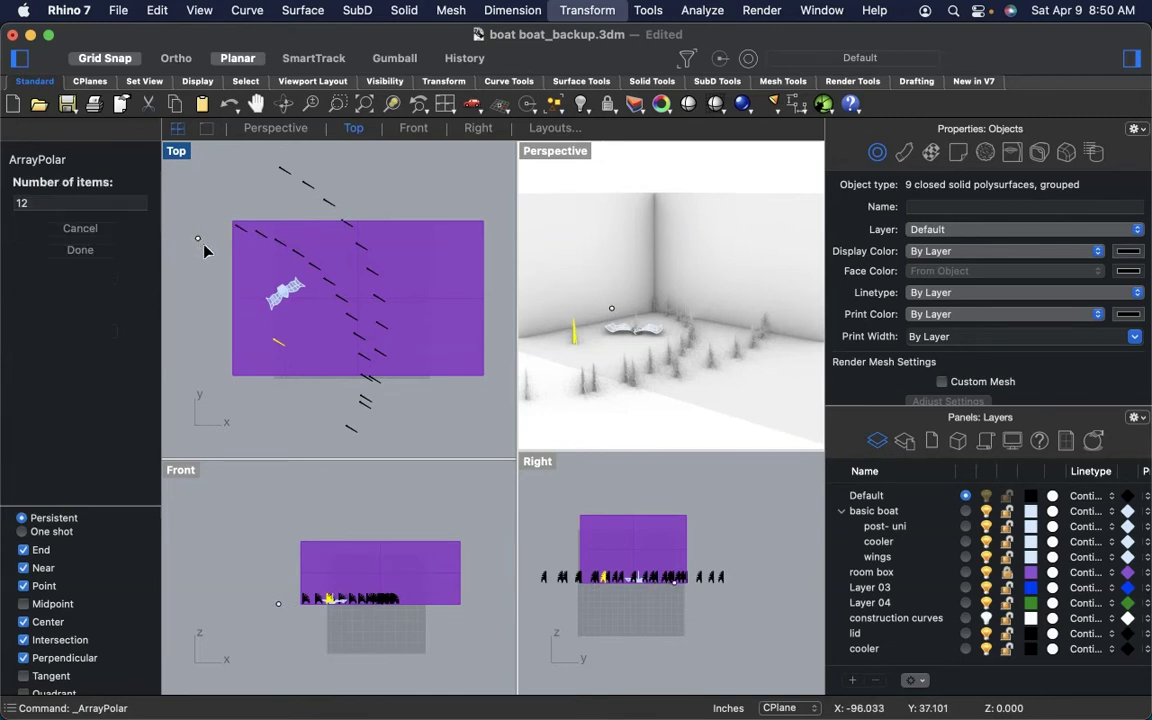
{"action": "key", "text": "Return"}
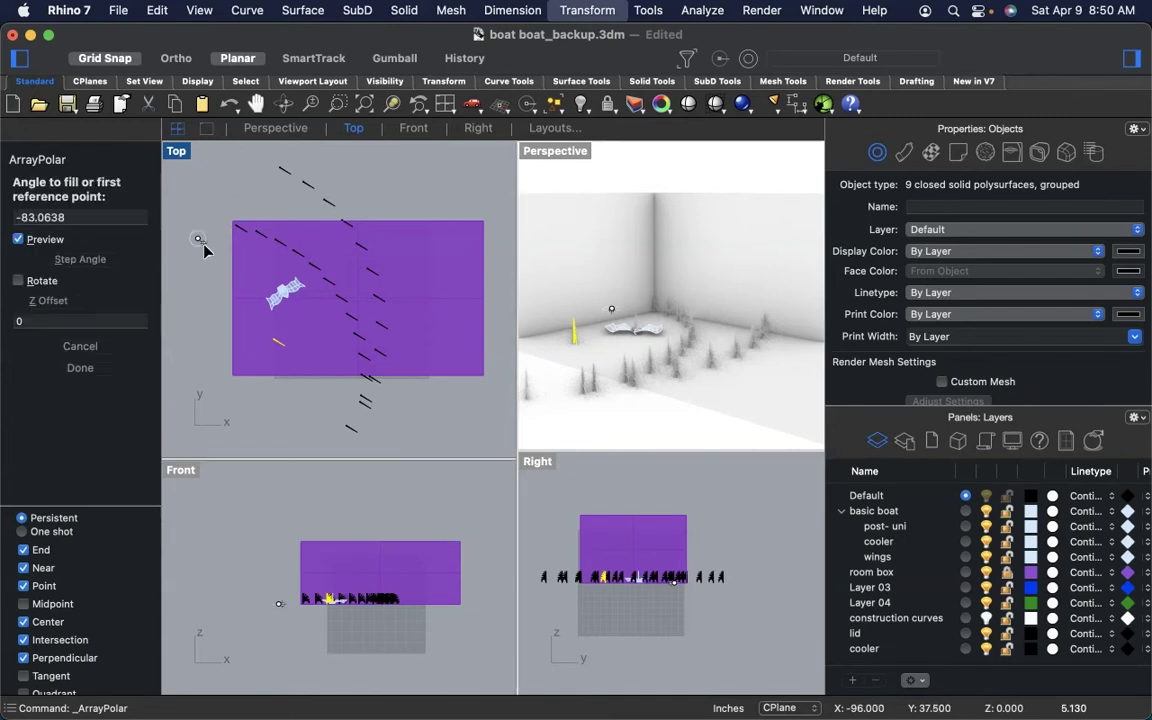
{"action": "left_click", "coordinate": [279, 349]}
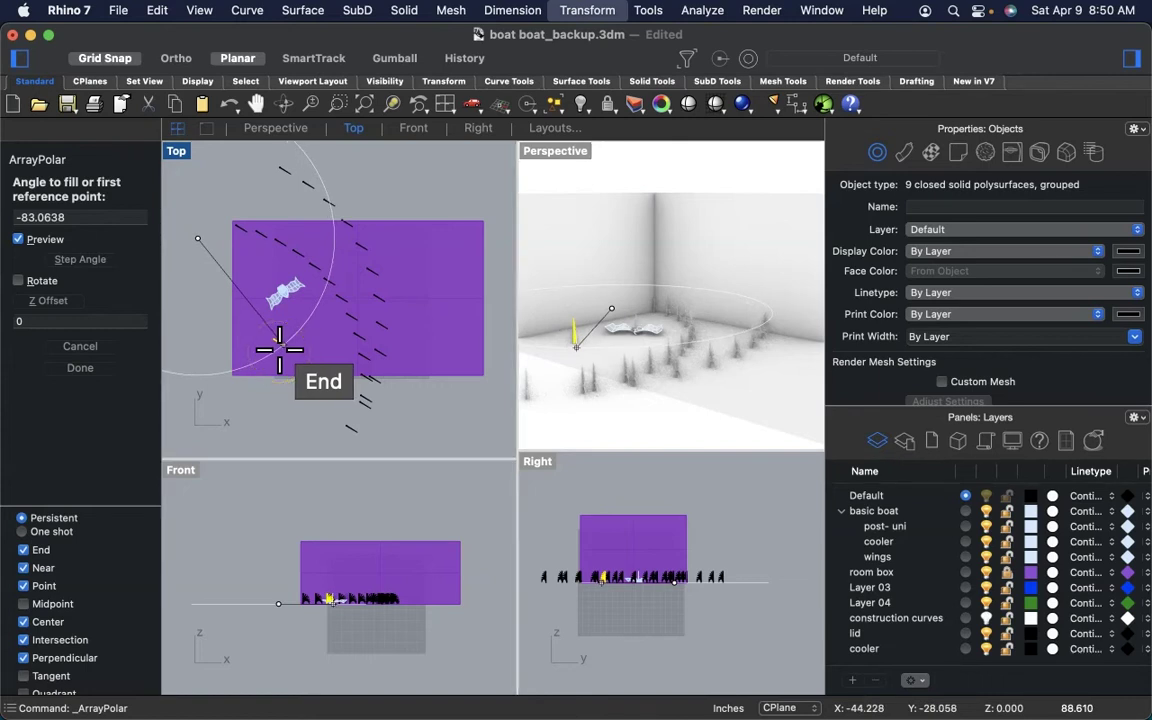
{"action": "left_click", "coordinate": [279, 347]}
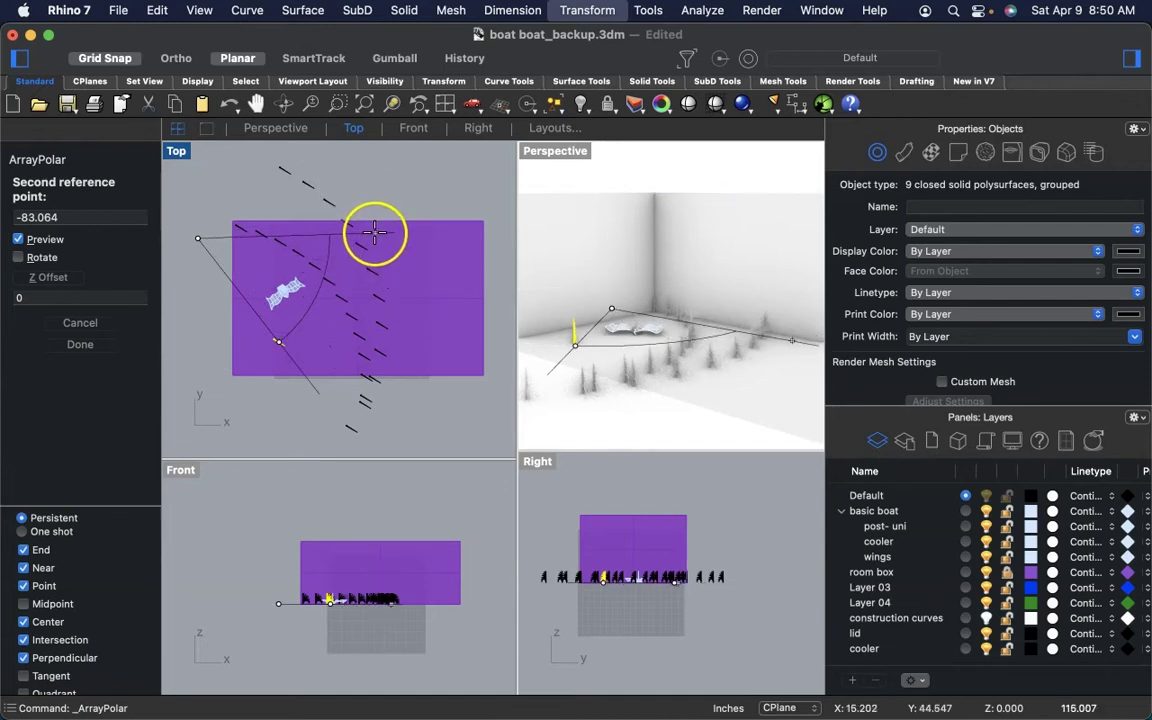
{"action": "left_click_drag", "start_coordinate": [380, 229], "coordinate": [387, 216]}
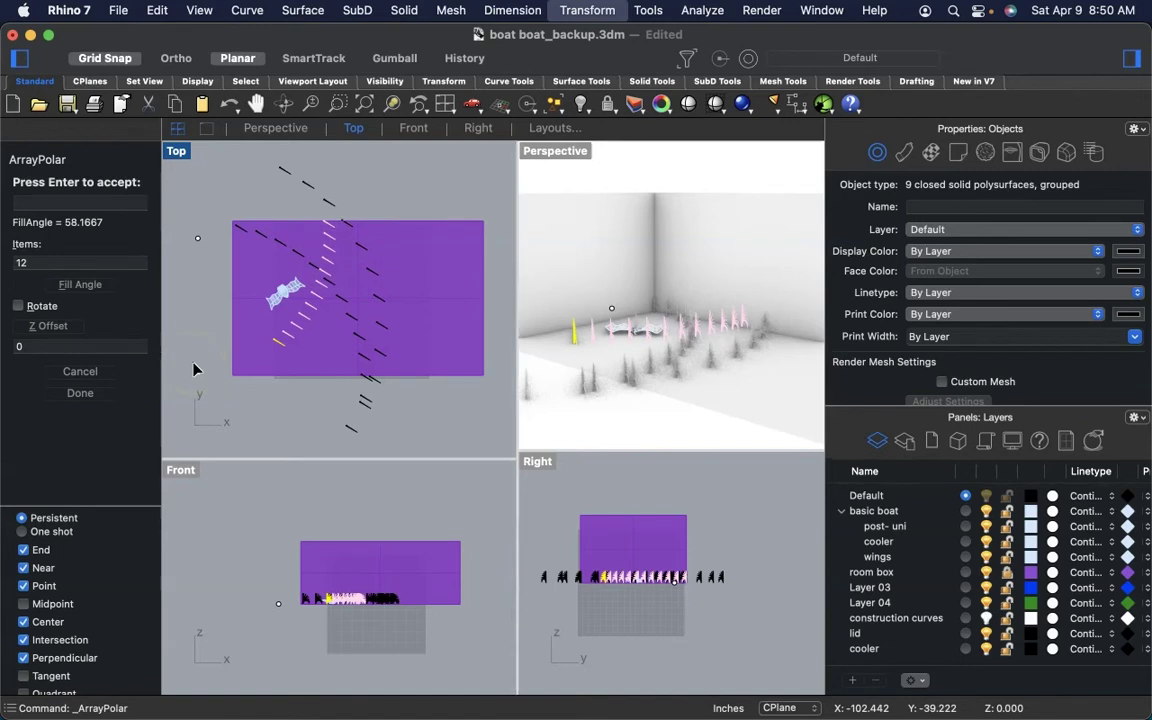
{"action": "key", "text": "Return"}
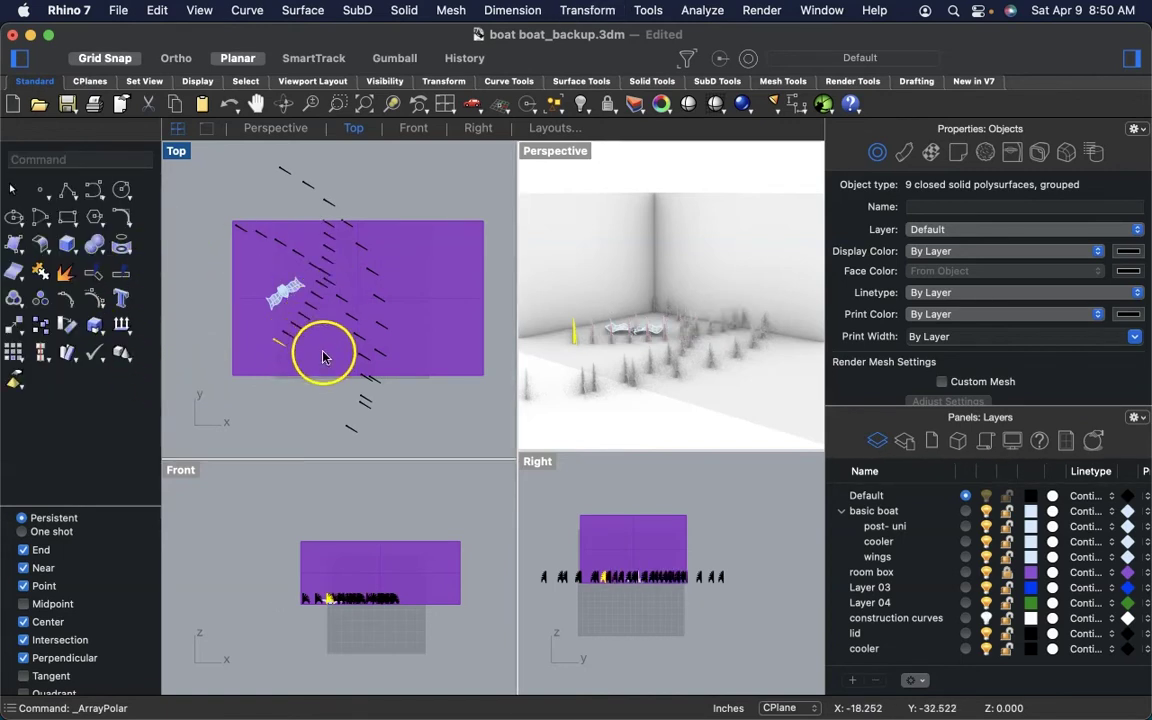
- Group the newest curved row's twelve fans and move the row slightly away from the boat, toward the room's long front wall
{"action": "left_click_drag", "start_coordinate": [323, 352], "coordinate": [277, 318]}
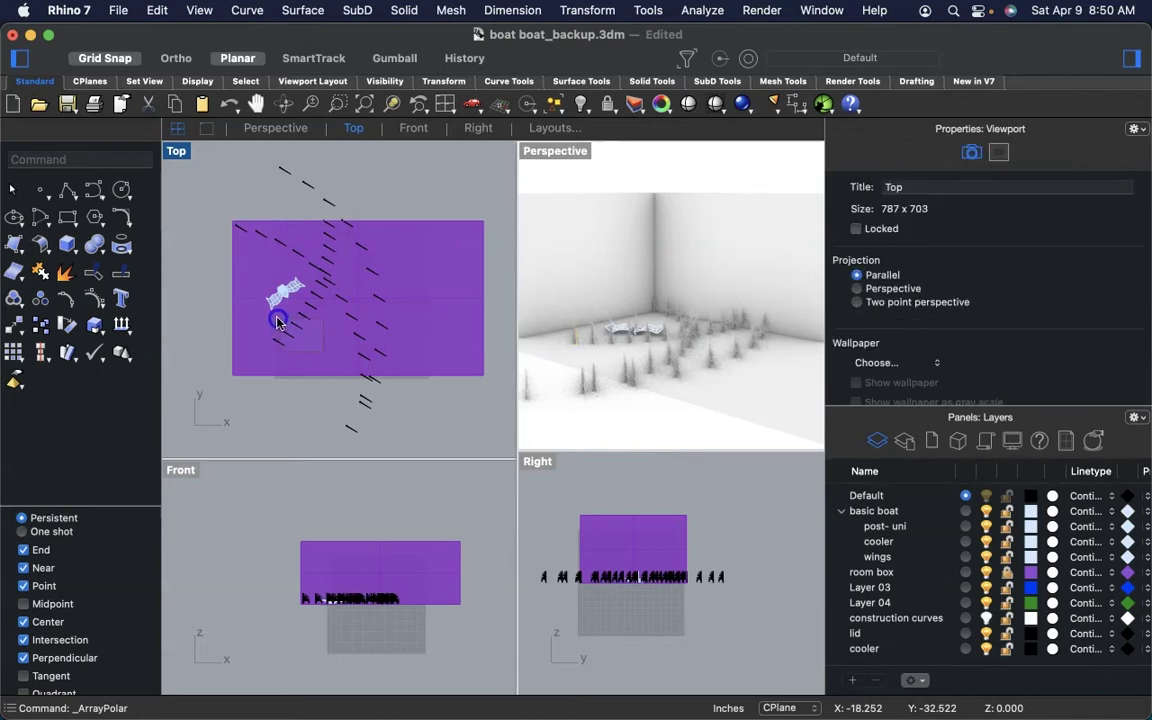
{"action": "left_click", "coordinate": [277, 323]}
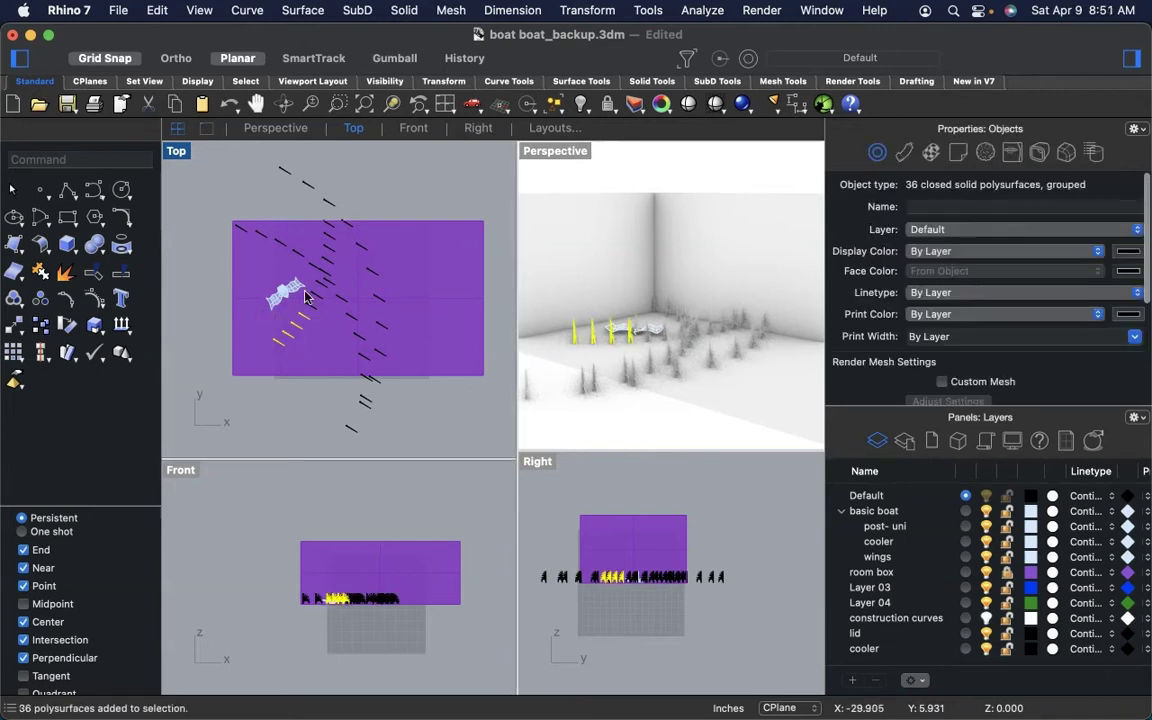
{"action": "left_click", "coordinate": [313, 305], "text": "shift"}
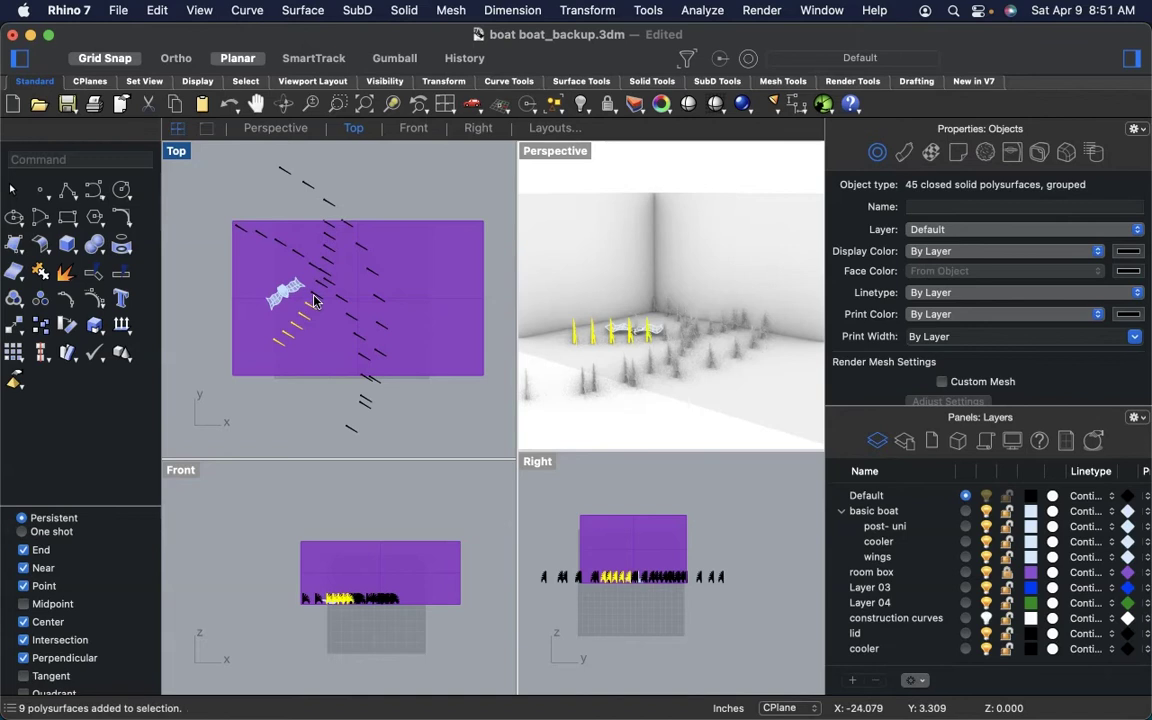
{"action": "left_click", "coordinate": [316, 295], "text": "shift"}
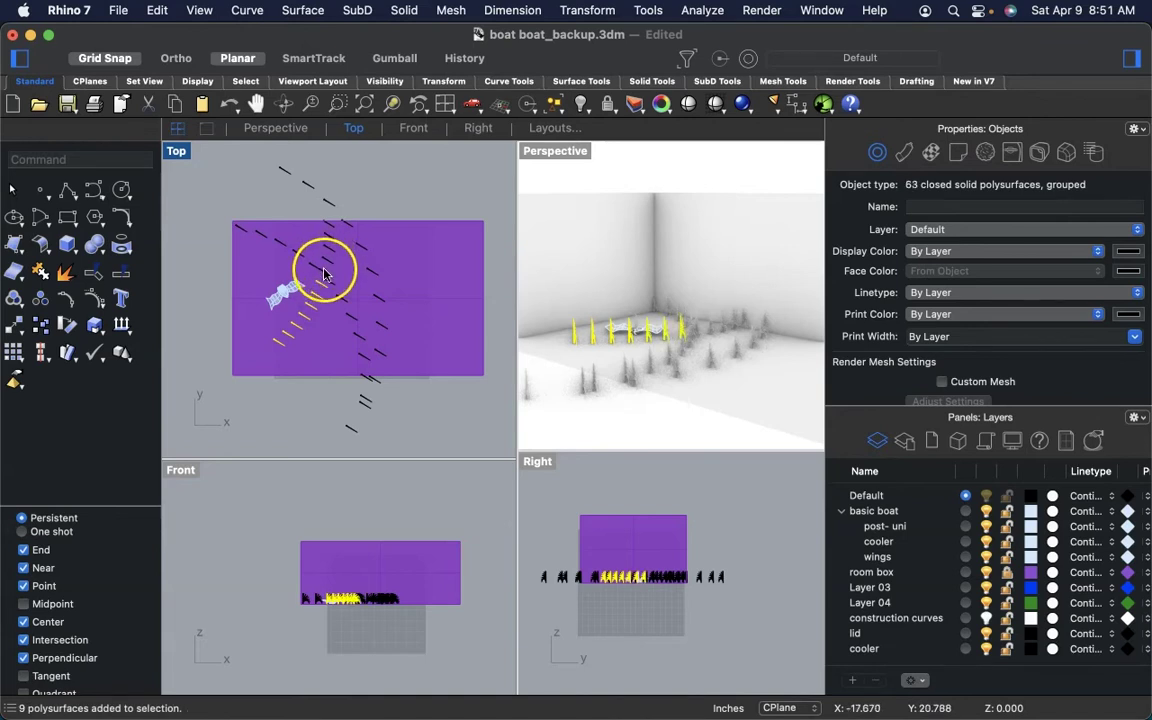
{"action": "scroll", "coordinate": [323, 277], "scroll_direction": "up", "scroll_amount": 2}
{"action": "scroll", "coordinate": [323, 277], "scroll_direction": "up", "scroll_amount": 3}
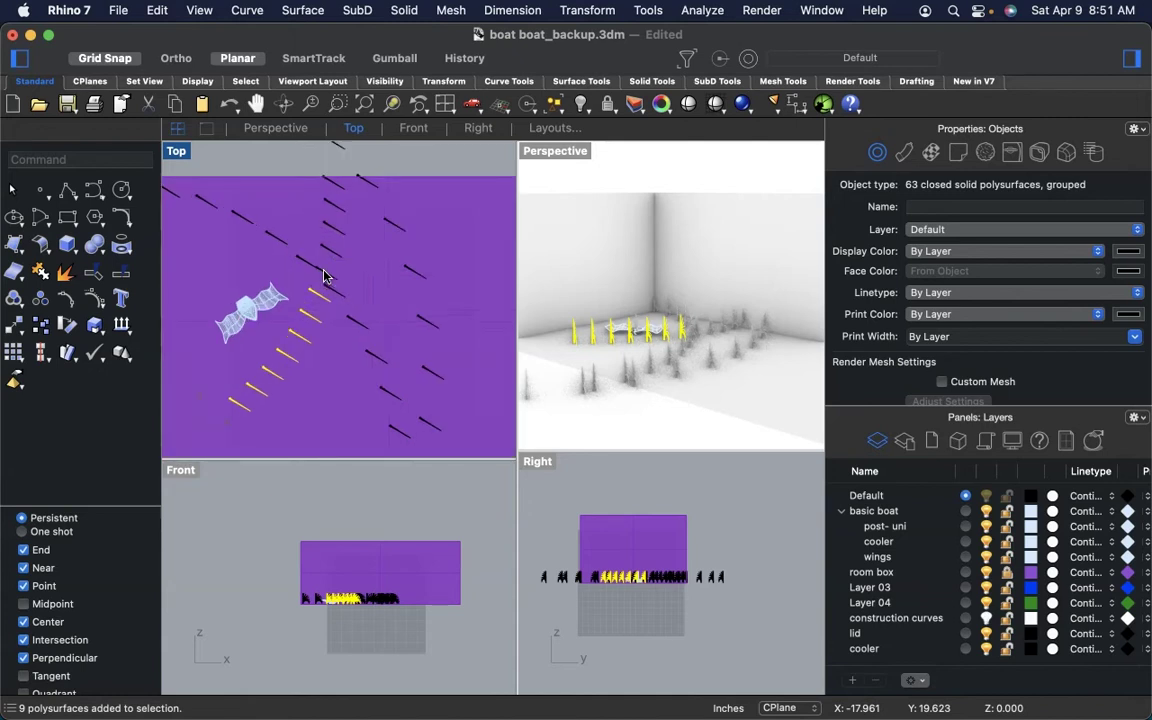
{"action": "scroll", "coordinate": [338, 248], "scroll_direction": "up", "scroll_amount": 2}
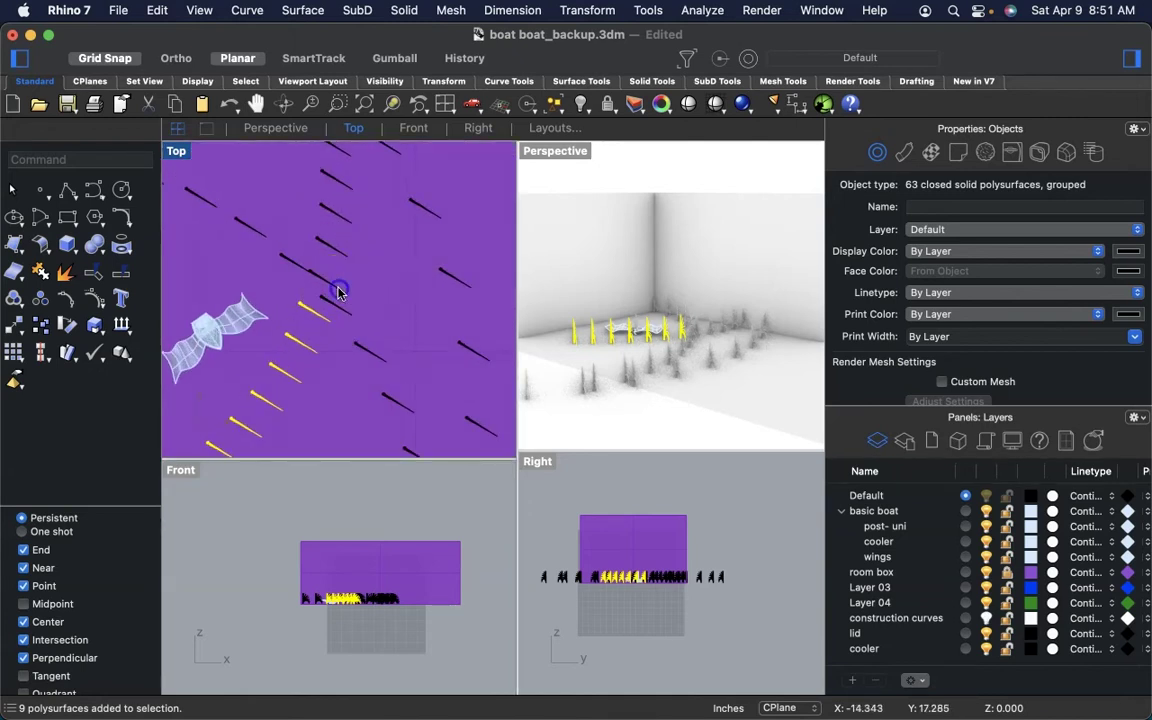
{"action": "left_click", "coordinate": [336, 252], "text": "shift"}
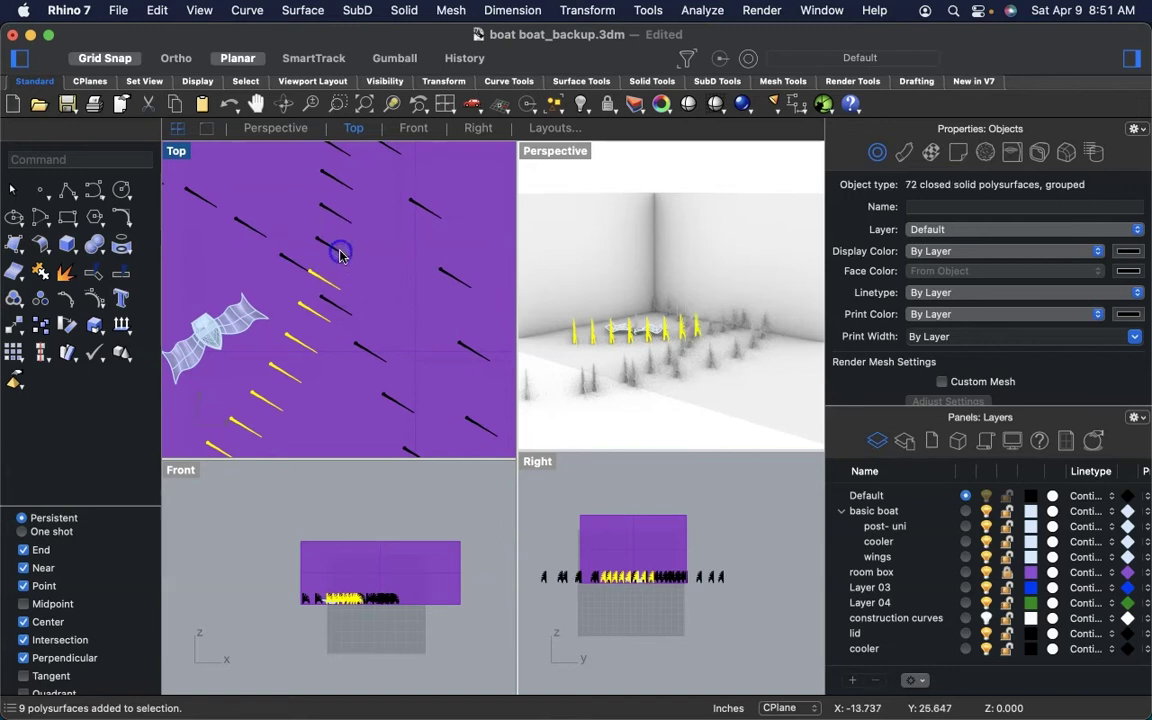
{"action": "left_click", "coordinate": [342, 229], "text": "shift"}
{"action": "left_click", "coordinate": [337, 210], "text": "shift"}
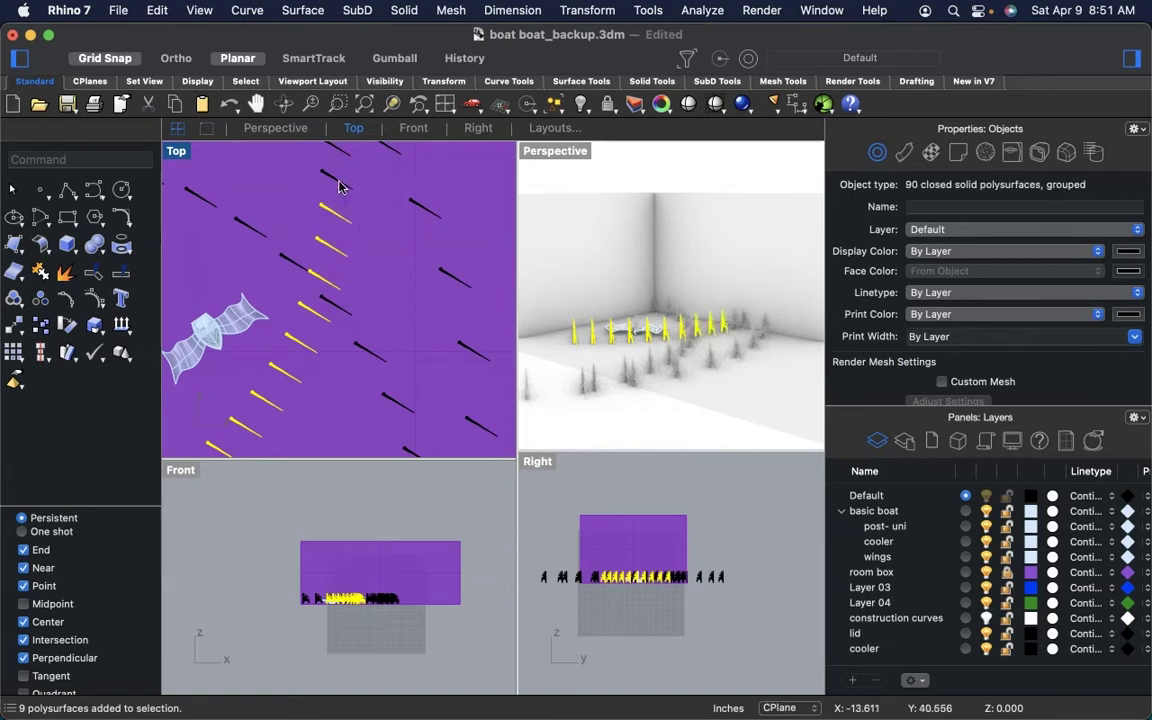
{"action": "left_click", "coordinate": [341, 157], "text": "shift"}
{"action": "left_click", "coordinate": [342, 155], "text": "shift"}
{"action": "scroll", "coordinate": [342, 155], "scroll_direction": "up", "scroll_amount": 3}
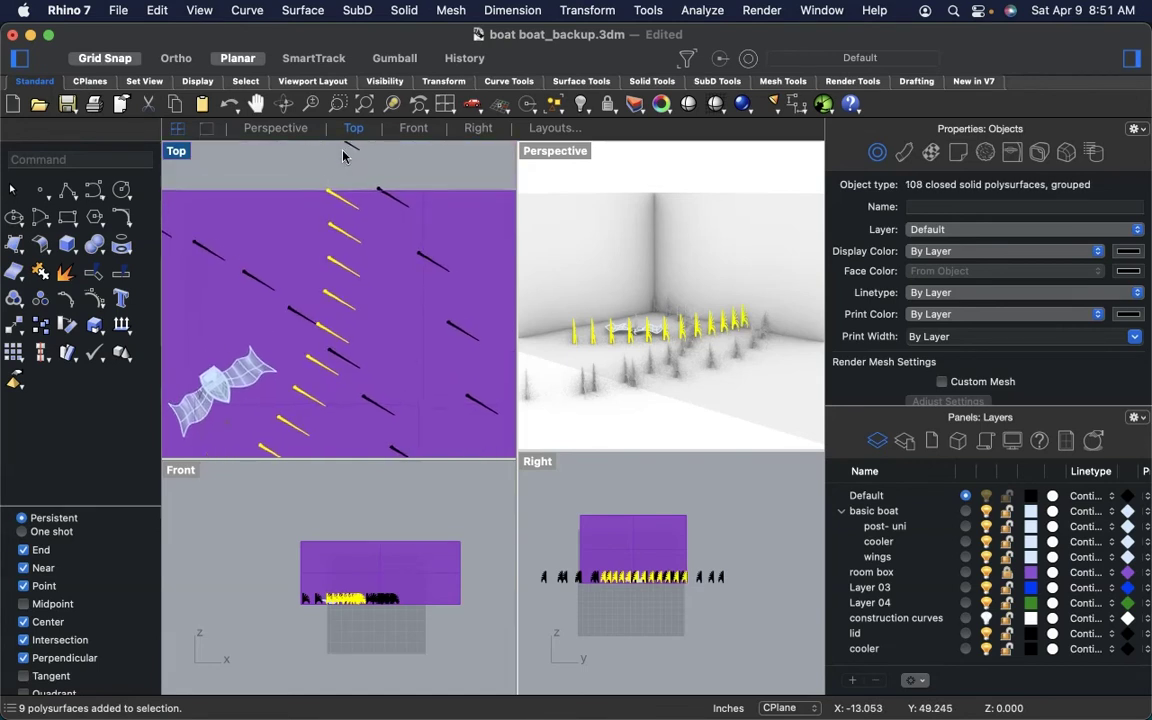
{"action": "scroll", "coordinate": [342, 155], "scroll_direction": "up", "scroll_amount": 3}
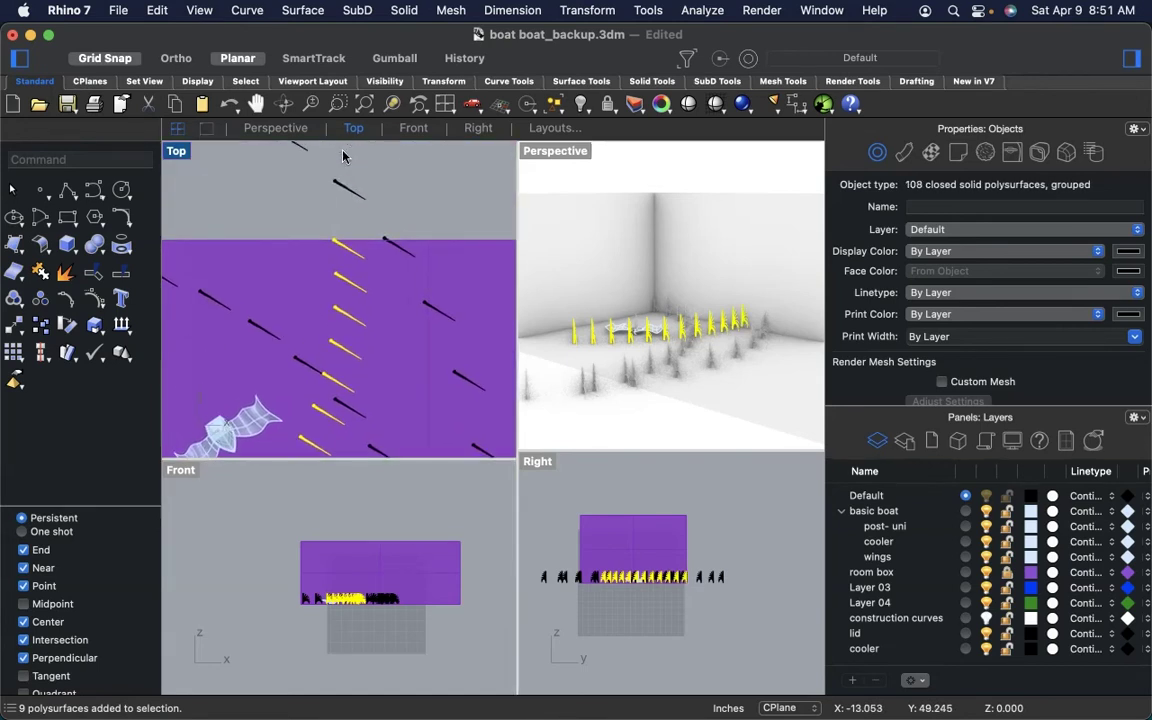
{"action": "left_click", "coordinate": [346, 186]}
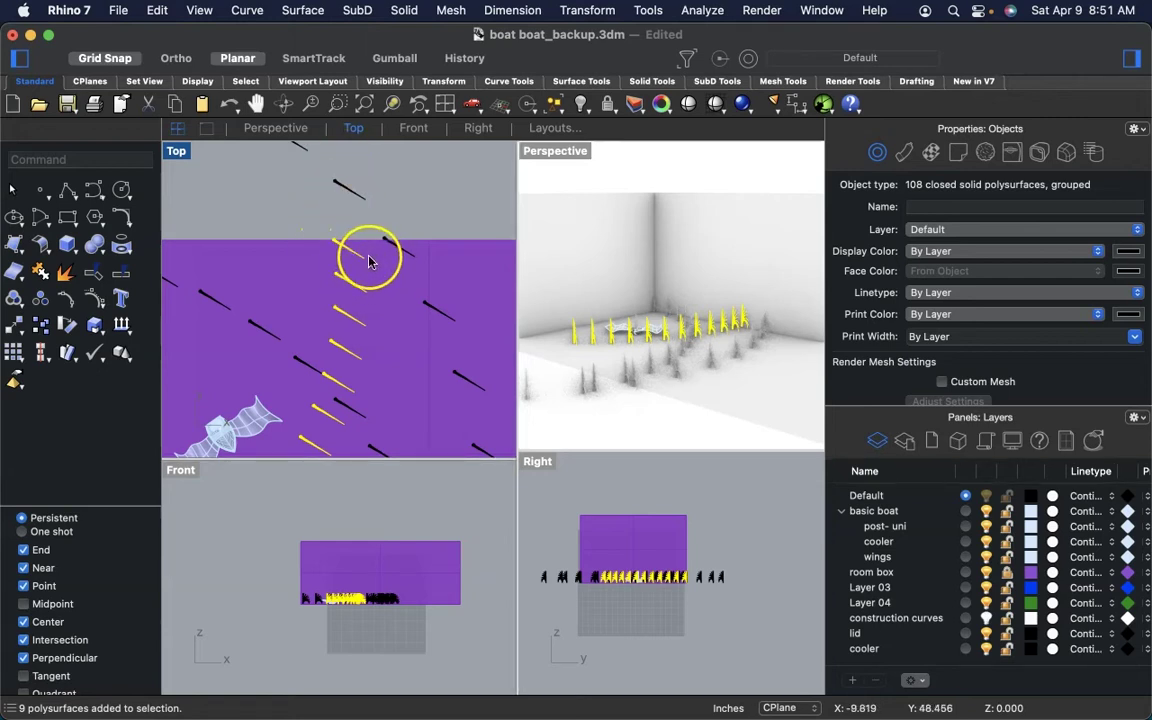
{"action": "key", "text": "super+g"}
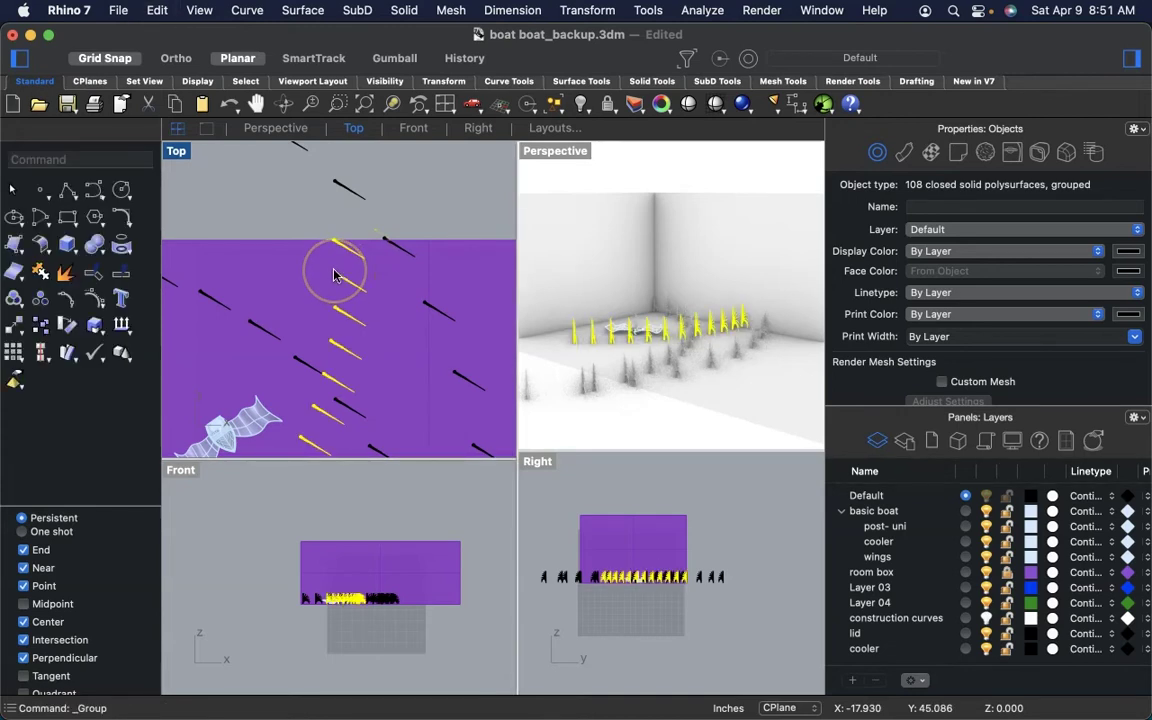
{"action": "scroll", "coordinate": [334, 276], "scroll_direction": "down", "scroll_amount": 5}
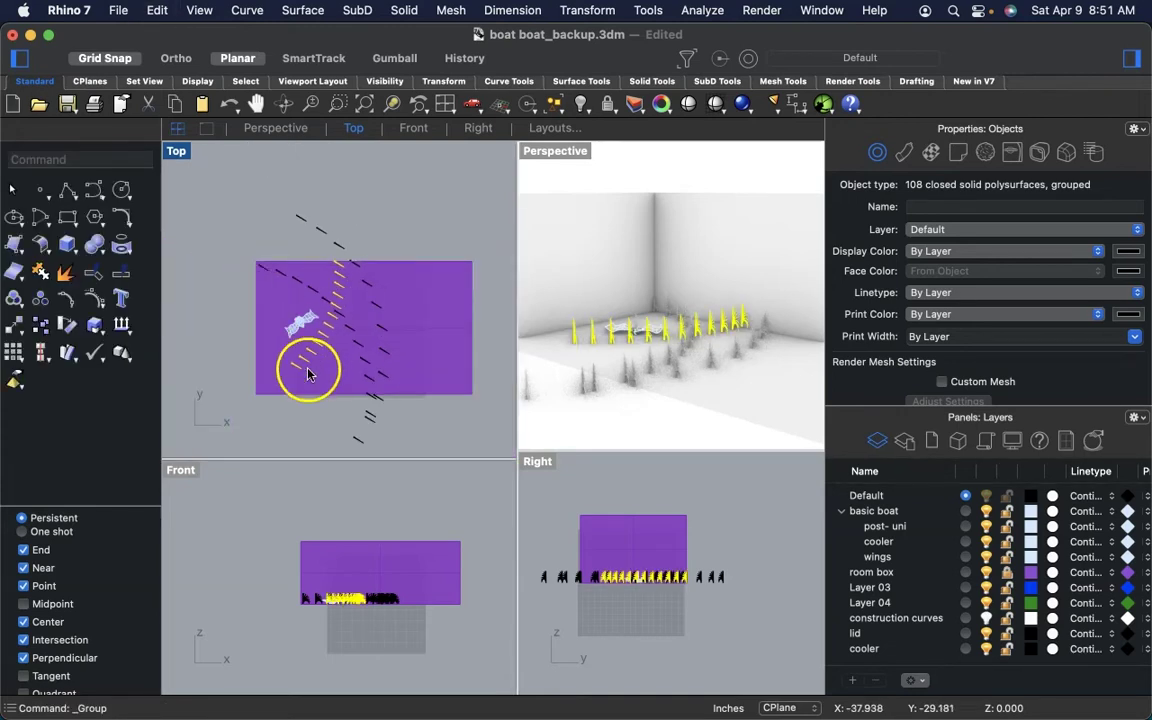
{"action": "left_click_drag", "start_coordinate": [338, 300], "coordinate": [321, 344]}
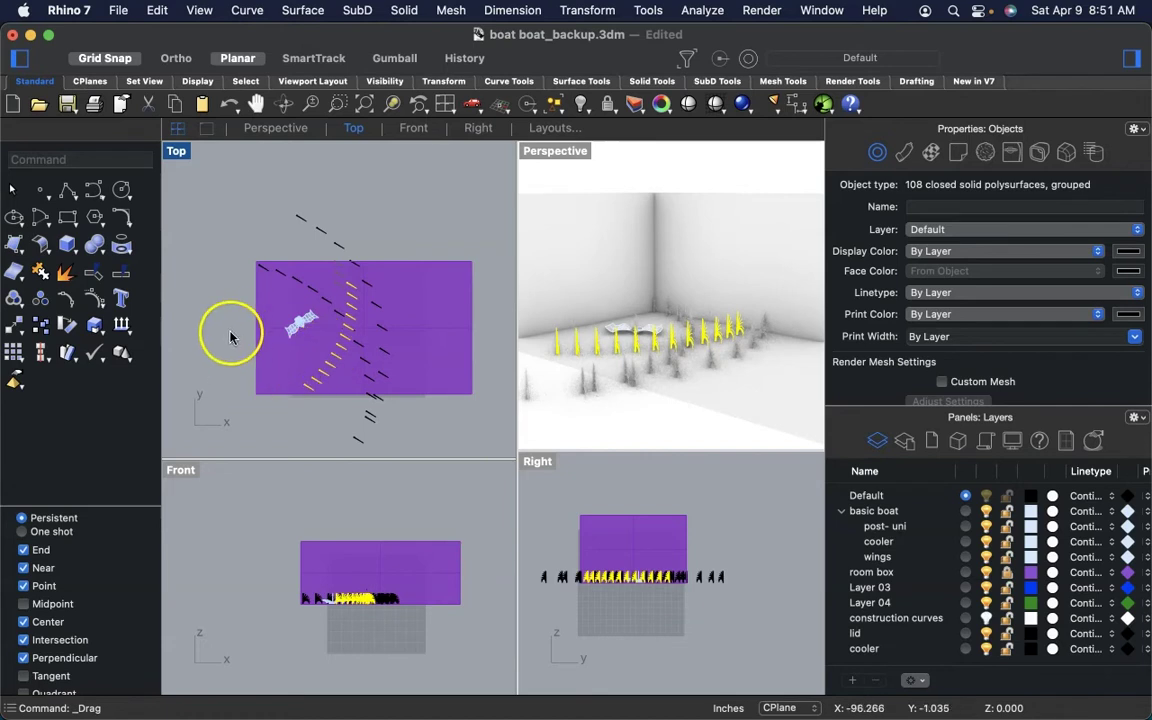
- Start rotating the newly grouped row of fans in plan
{"action": "left_click", "coordinate": [68, 326]}
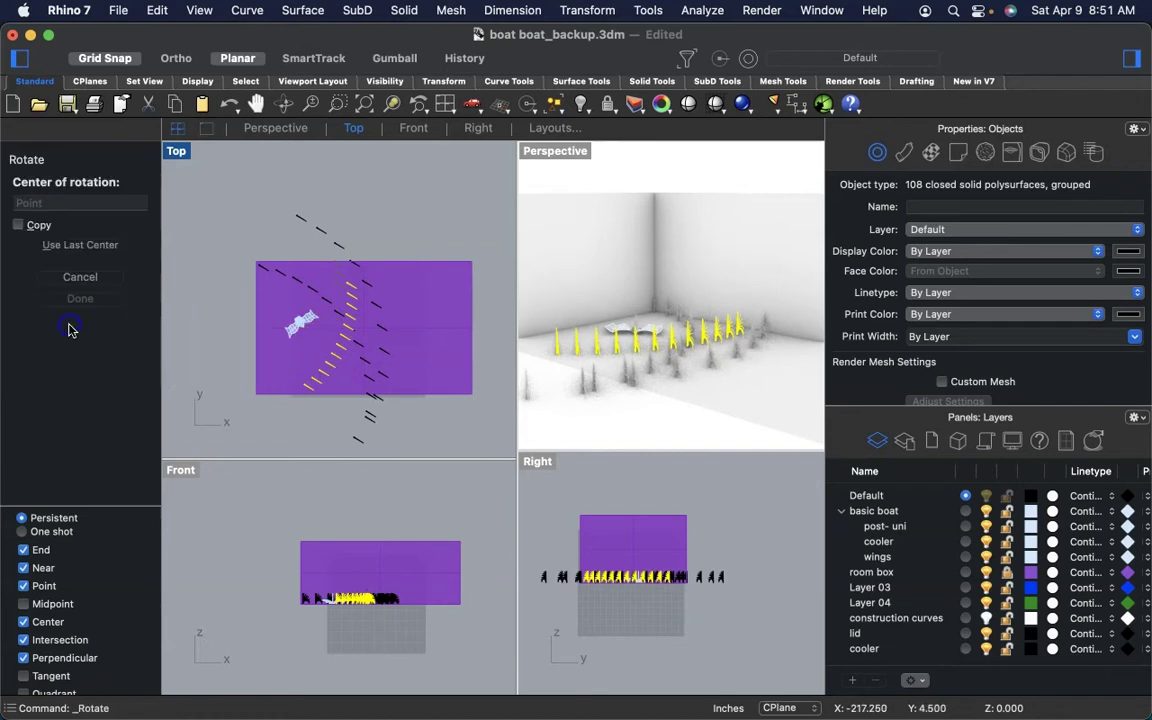
- Rotate the selected curved row of grass clumps about 28 degrees clockwise in the Top view and move it closer to the boat
{"action": "left_click", "coordinate": [331, 327]}
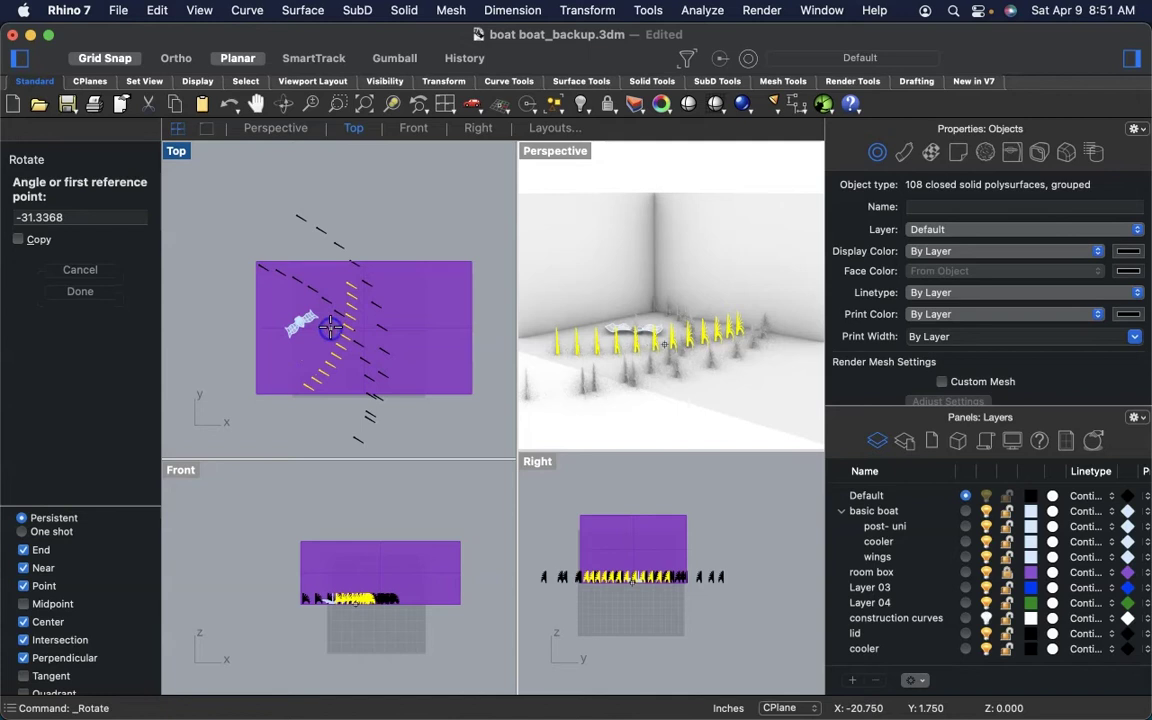
{"action": "left_click", "coordinate": [345, 278]}
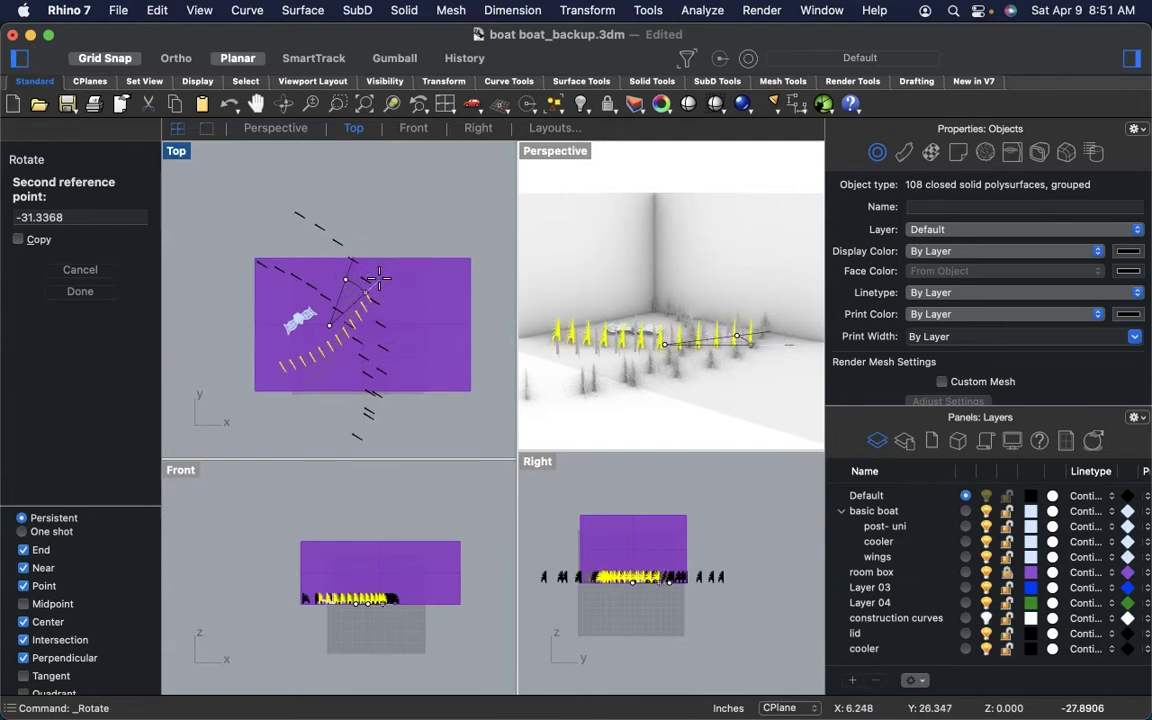
{"action": "left_click", "coordinate": [379, 279]}
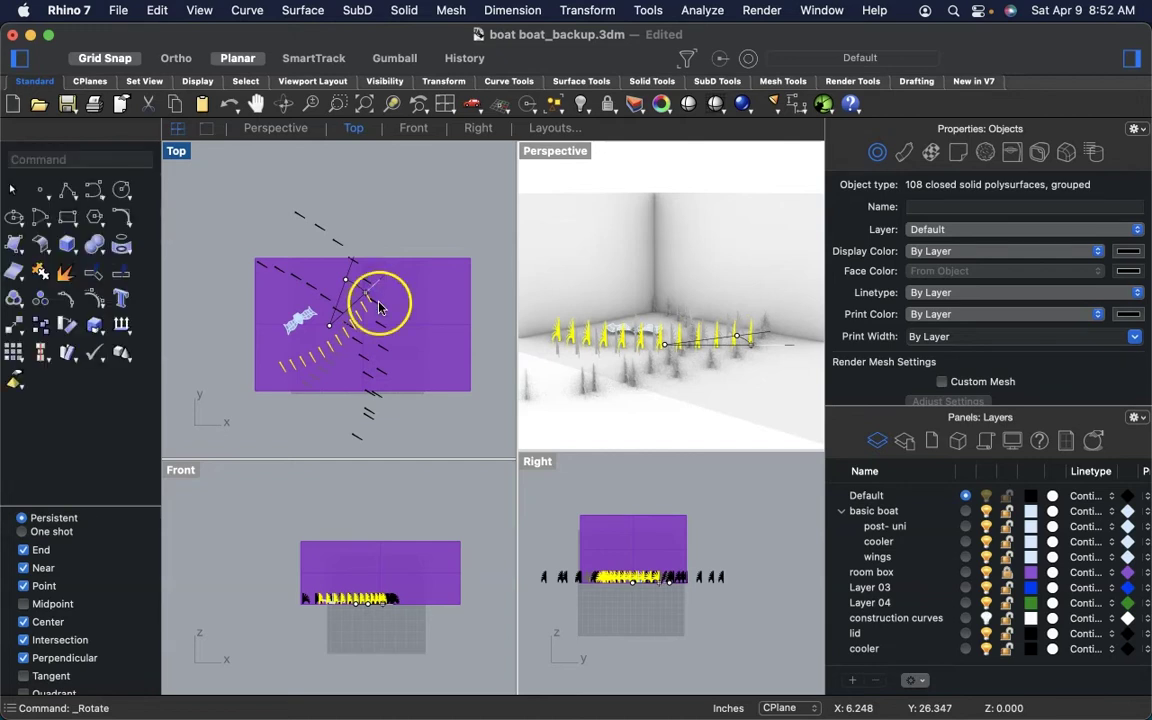
{"action": "mouse_move", "coordinate": [327, 357]}
{"action": "left_mouse_down"}
{"action": "mouse_move", "coordinate": [305, 364]}
{"action": "mouse_move", "coordinate": [313, 355]}
{"action": "left_mouse_up"}
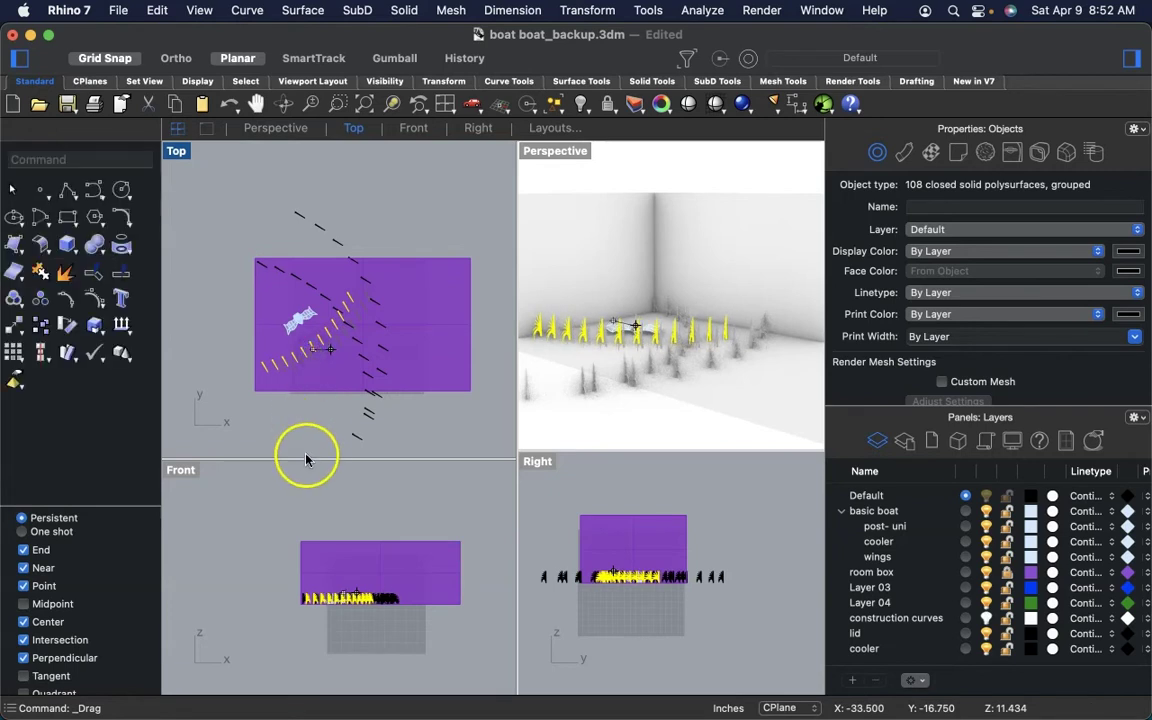
{"action": "left_click", "coordinate": [390, 424]}
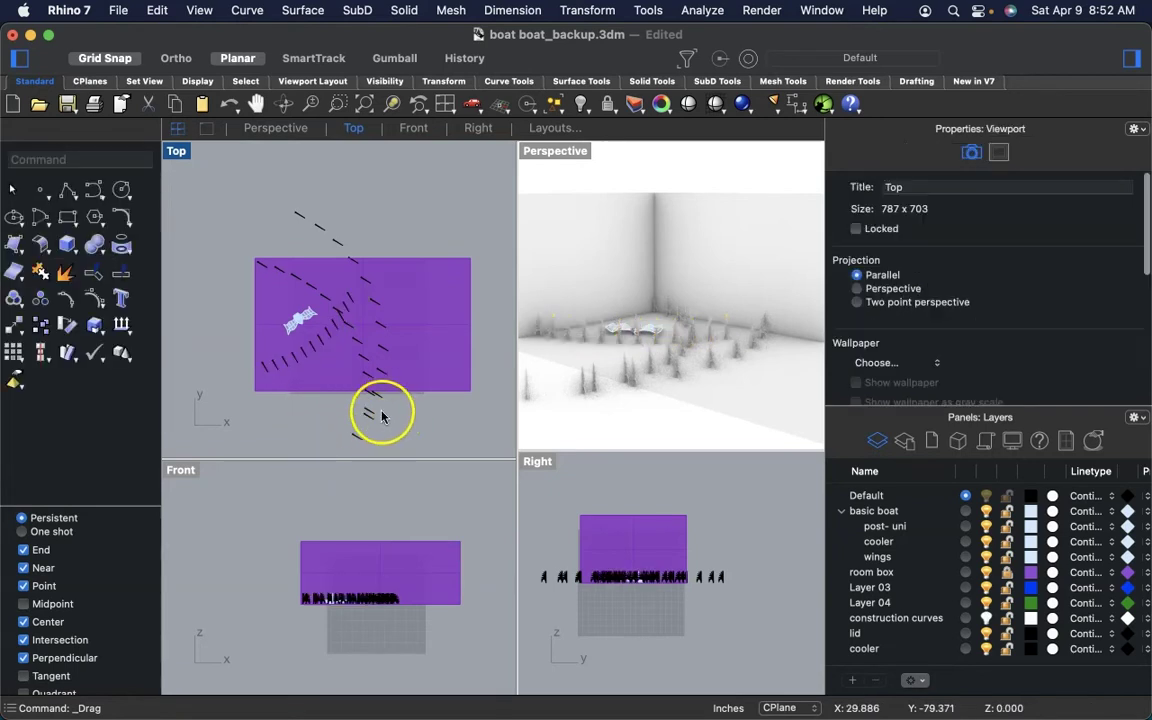
- Delete three stray grass clumps around and below the room's lower edge and the three above its upper edge in the Top view
{"action": "left_click", "coordinate": [367, 397]}
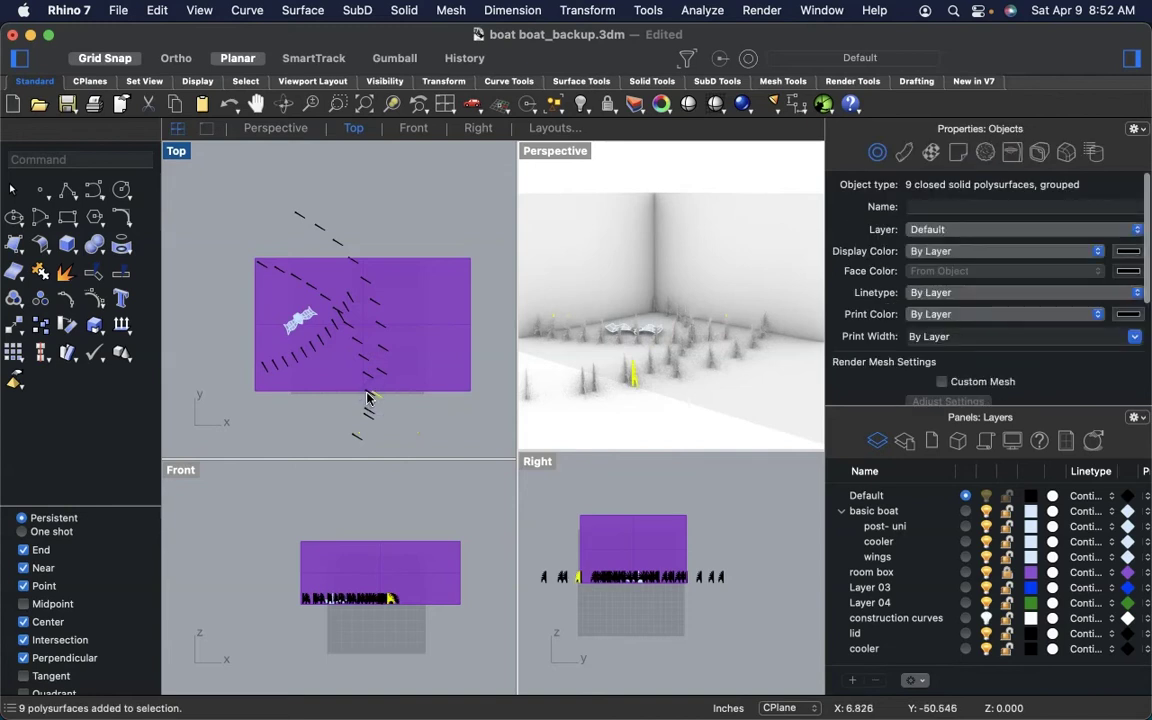
{"action": "left_click", "coordinate": [385, 405]}
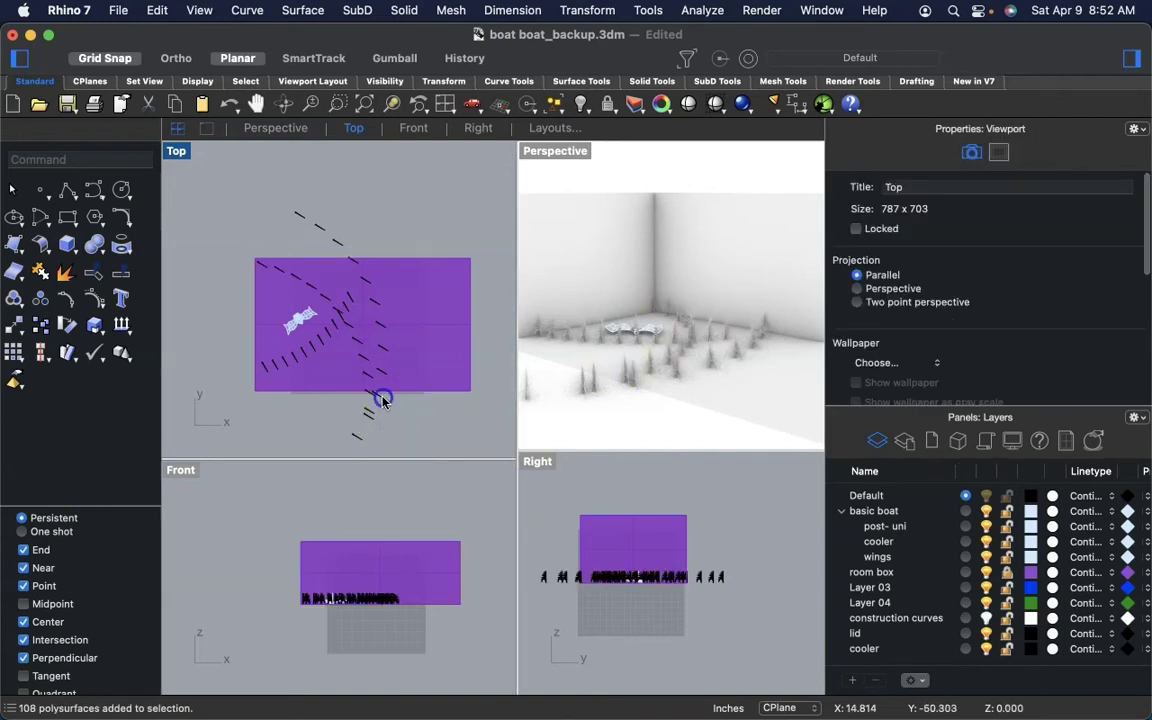
{"action": "left_click", "coordinate": [383, 400]}
{"action": "key", "text": "Delete"}
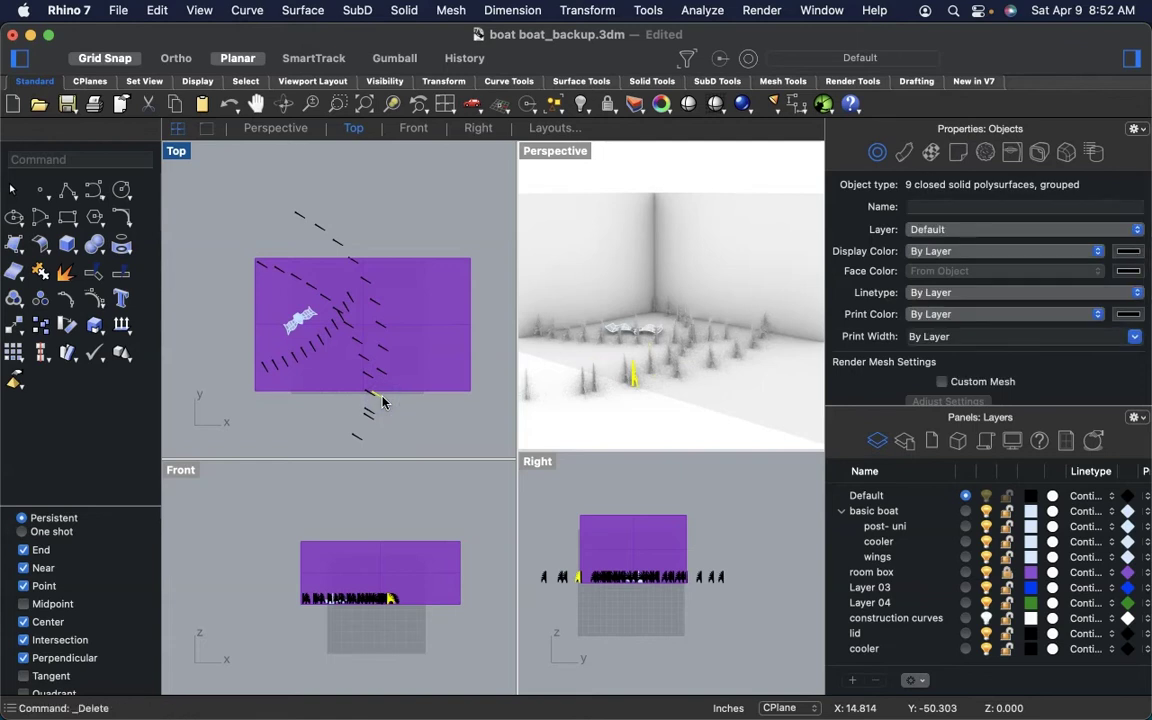
{"action": "left_click", "coordinate": [372, 420]}
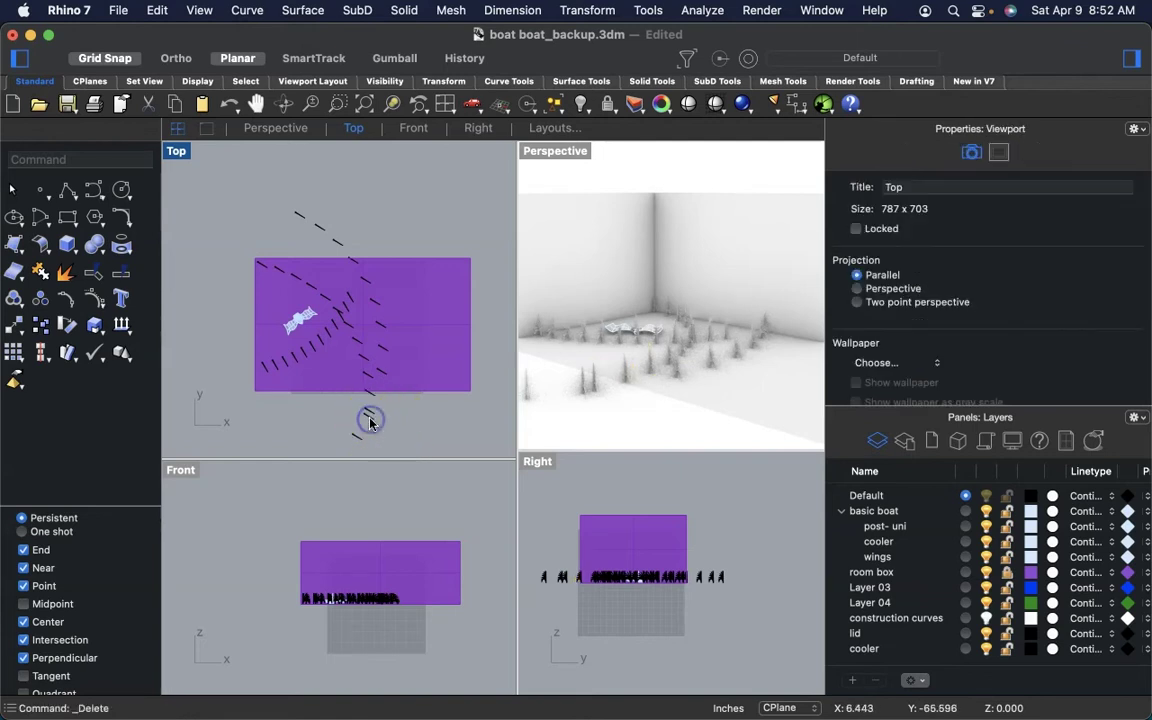
{"action": "left_click", "coordinate": [369, 419]}
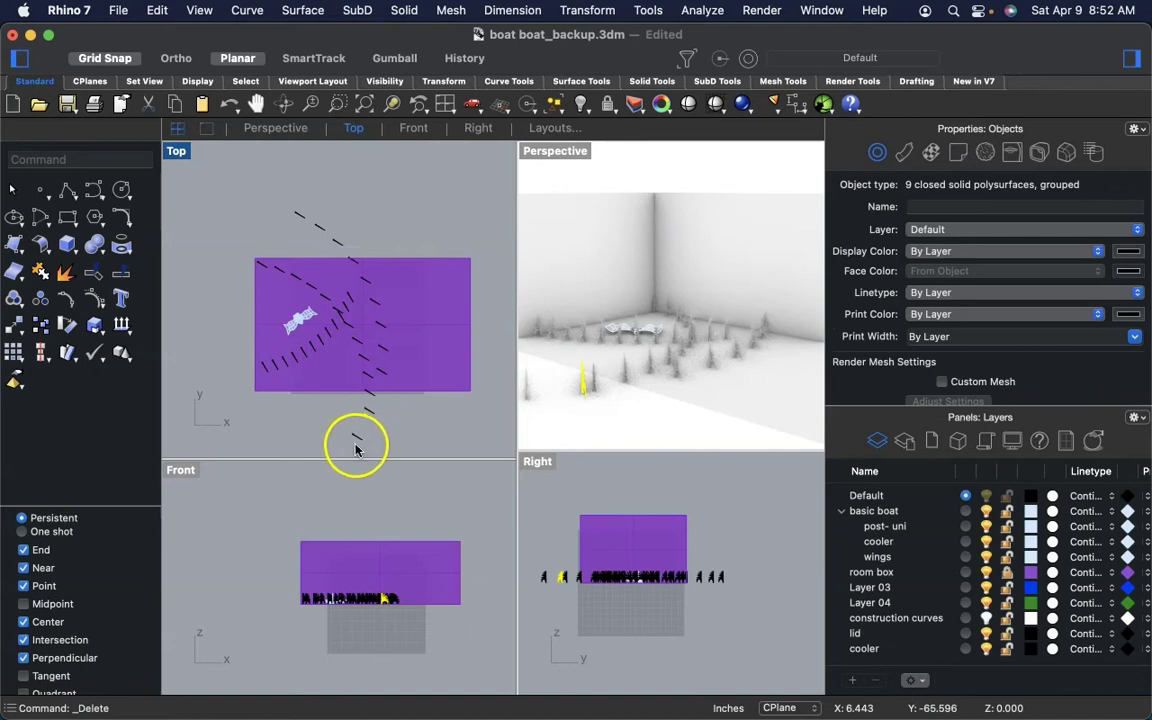
{"action": "key", "text": "Delete"}
{"action": "left_click", "coordinate": [356, 436]}
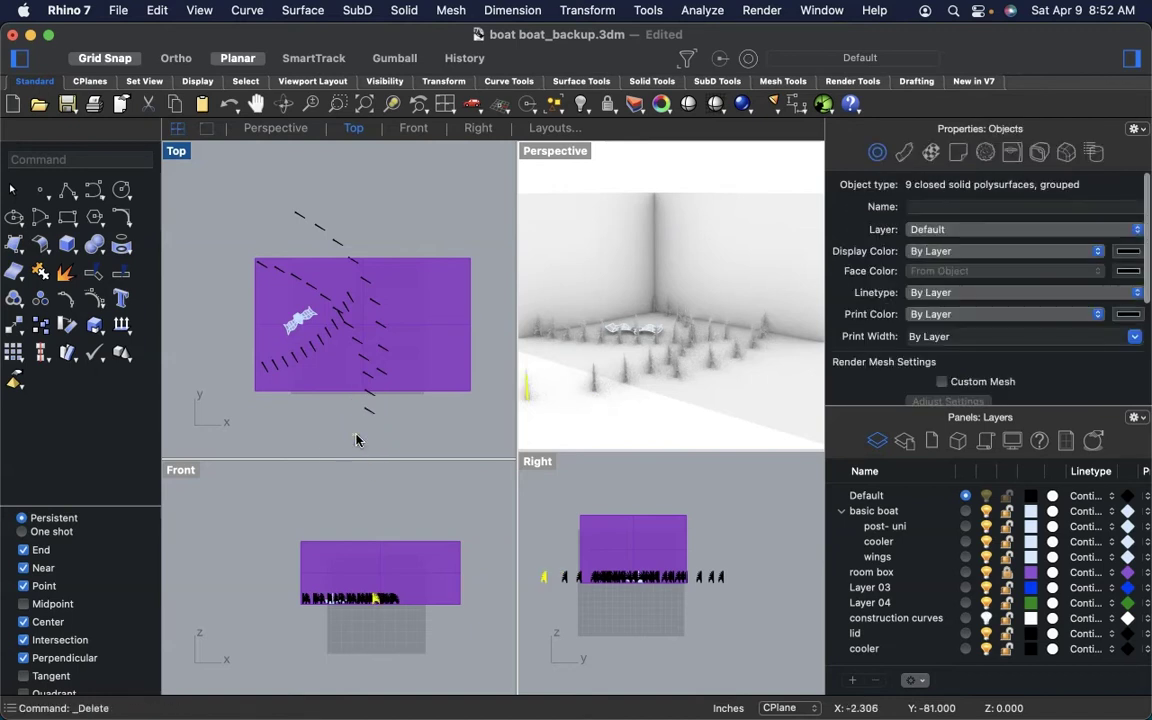
{"action": "left_click_drag", "start_coordinate": [381, 204], "coordinate": [258, 249]}
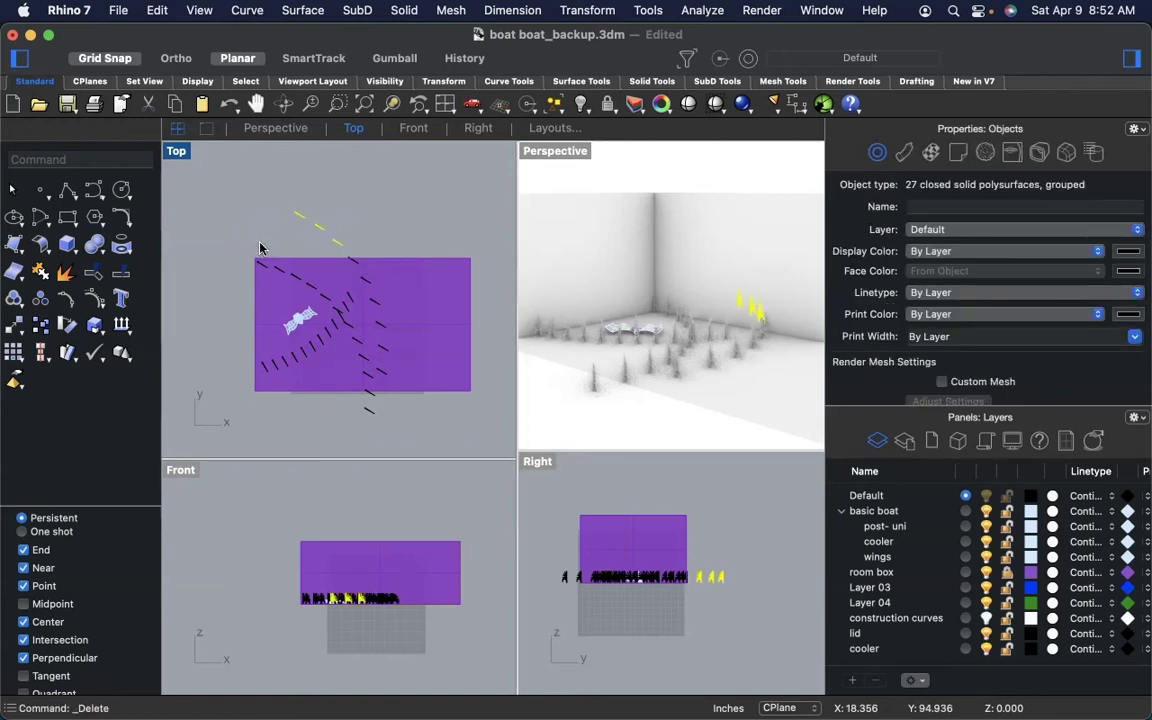
{"action": "key", "text": "Delete"}
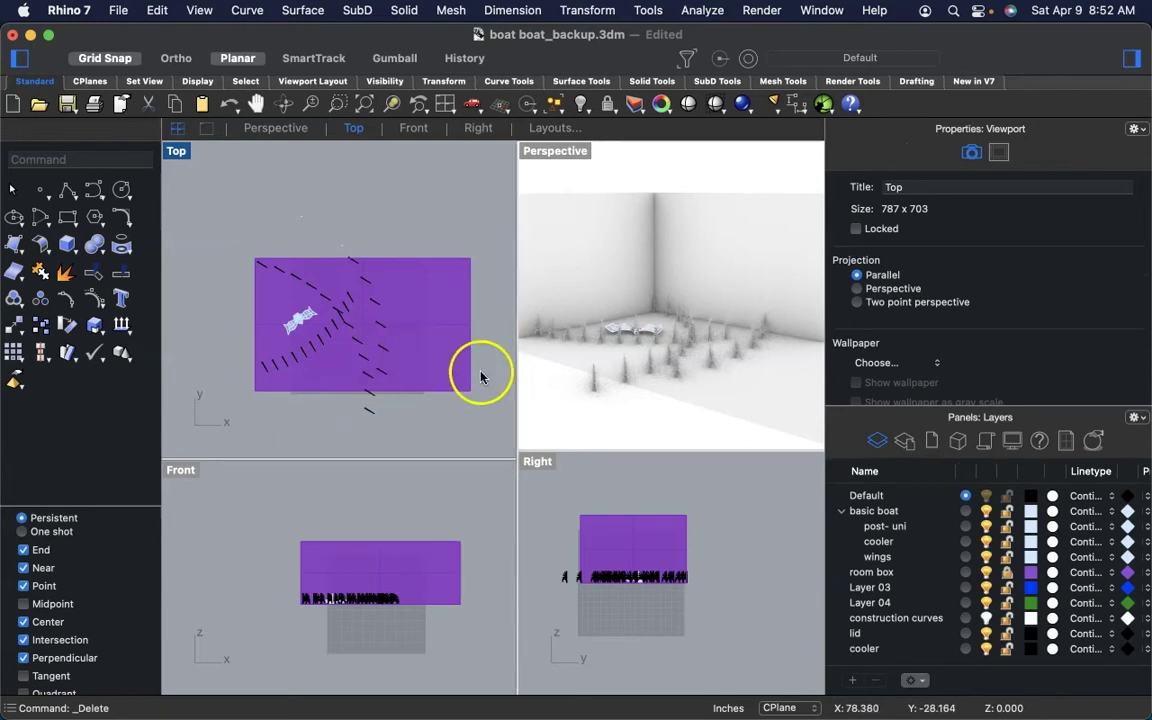
- Examine how the grass rows are arranged around the boat in the Perspective view
{"action": "scroll", "coordinate": [679, 325], "scroll_direction": "up", "scroll_amount": 5}
{"action": "scroll", "coordinate": [680, 322], "scroll_direction": "up", "scroll_amount": 3}
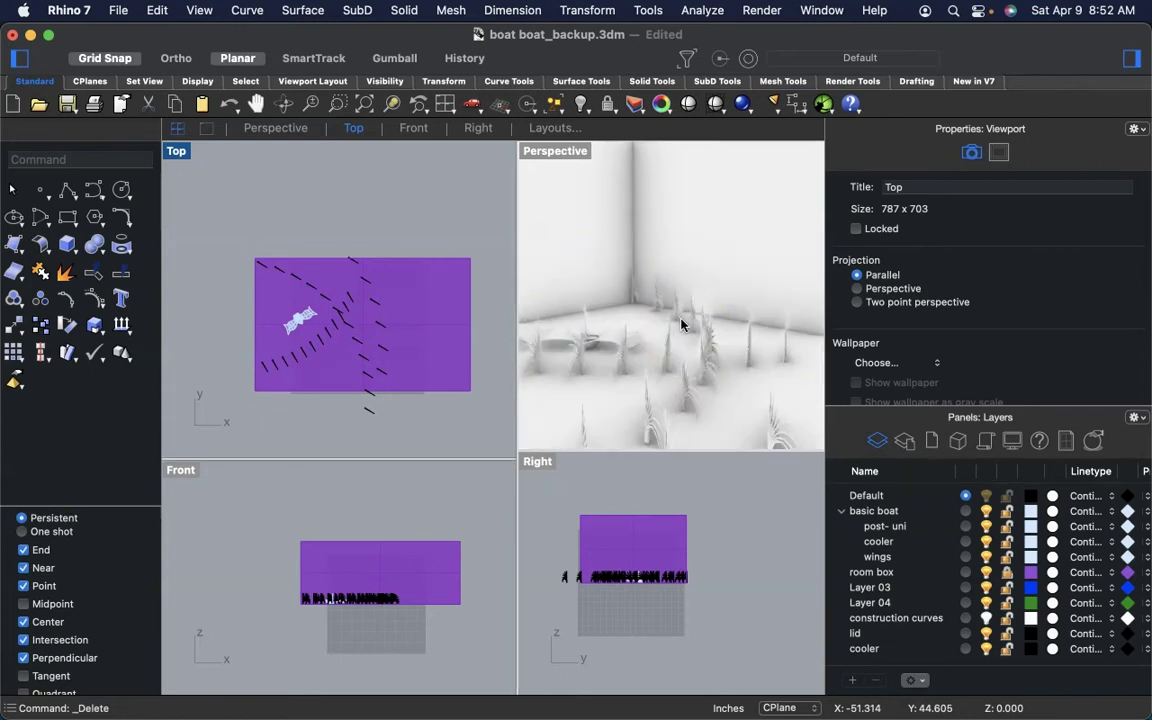
{"action": "right_click_drag", "start_coordinate": [683, 333], "coordinate": [571, 402]}
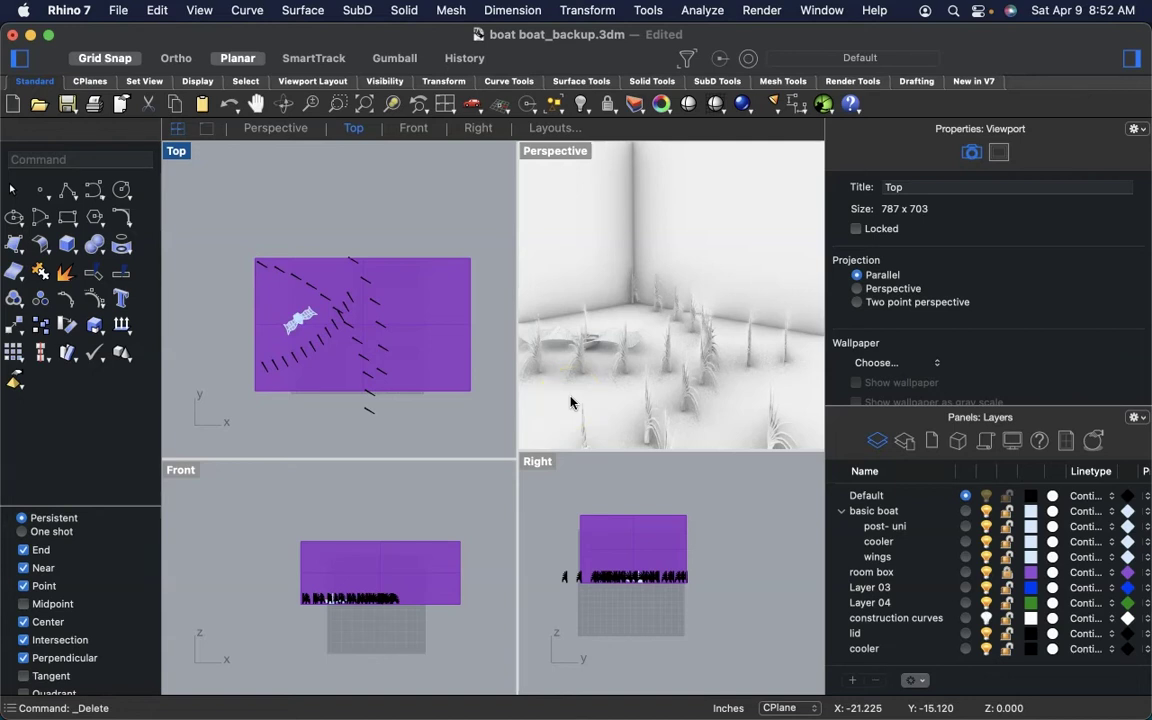
{"action": "left_click", "coordinate": [621, 362]}
{"action": "mouse_move", "coordinate": [728, 332]}
{"action": "left_mouse_down"}
{"action": "mouse_move", "coordinate": [689, 331]}
{"action": "mouse_move", "coordinate": [710, 362]}
{"action": "mouse_move", "coordinate": [700, 388]}
{"action": "left_mouse_up"}
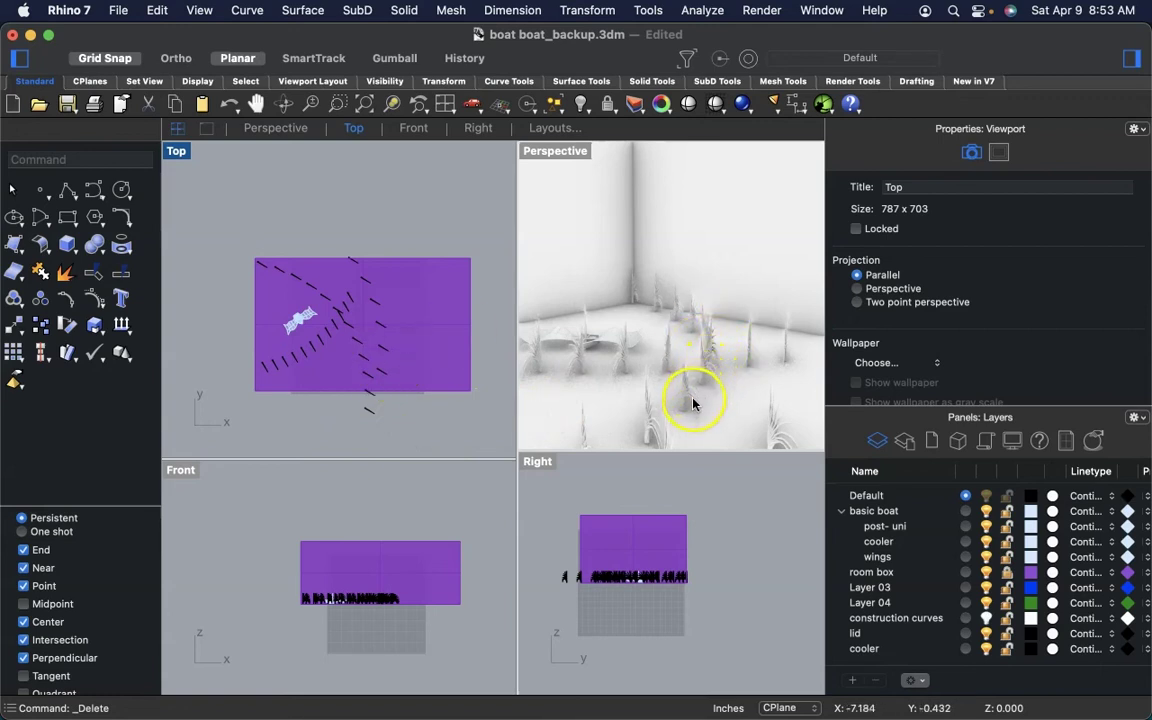
{"action": "left_click_drag", "start_coordinate": [657, 441], "coordinate": [653, 449]}
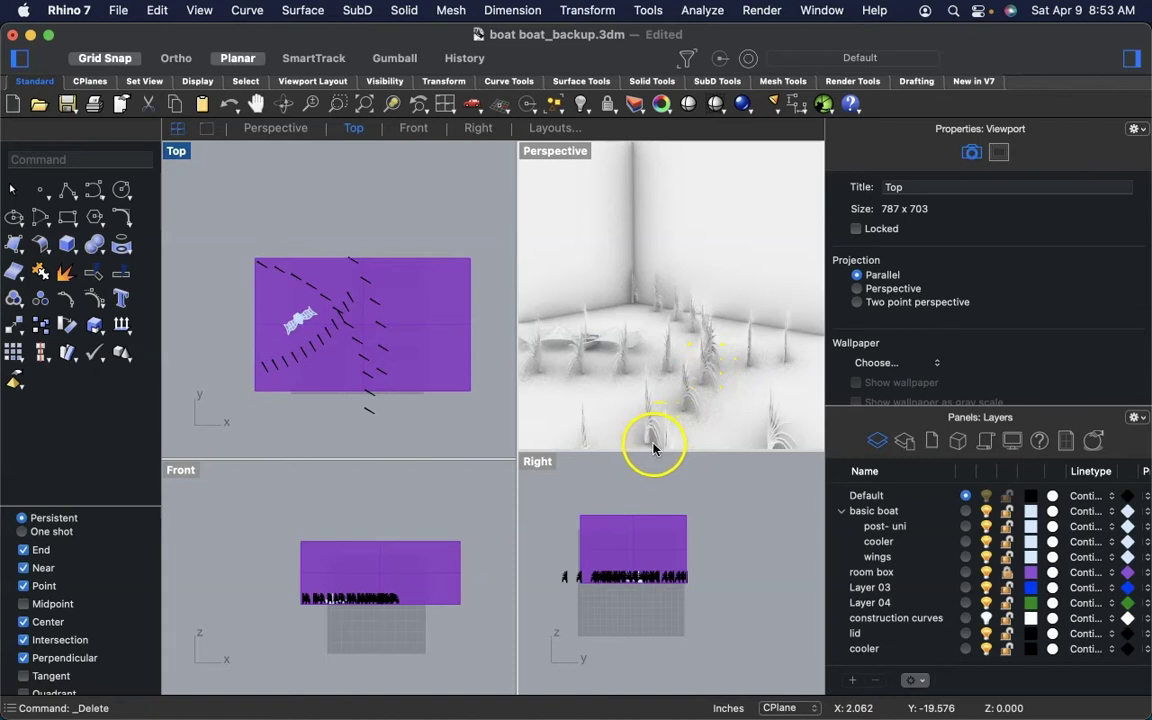
- Select all parts of the boat, including the objects on the basic boat layer
{"action": "left_click", "coordinate": [328, 420]}
{"action": "left_click", "coordinate": [303, 313]}
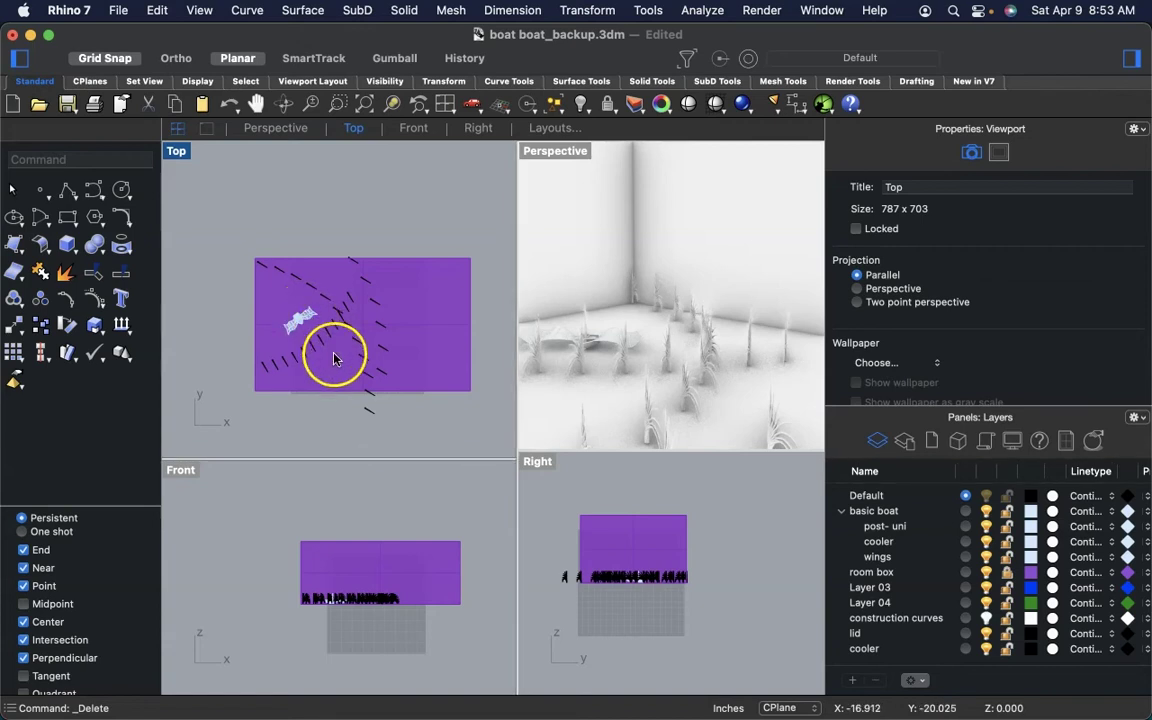
{"action": "left_click", "coordinate": [229, 342]}
{"action": "left_click_drag", "start_coordinate": [236, 300], "coordinate": [325, 331]}
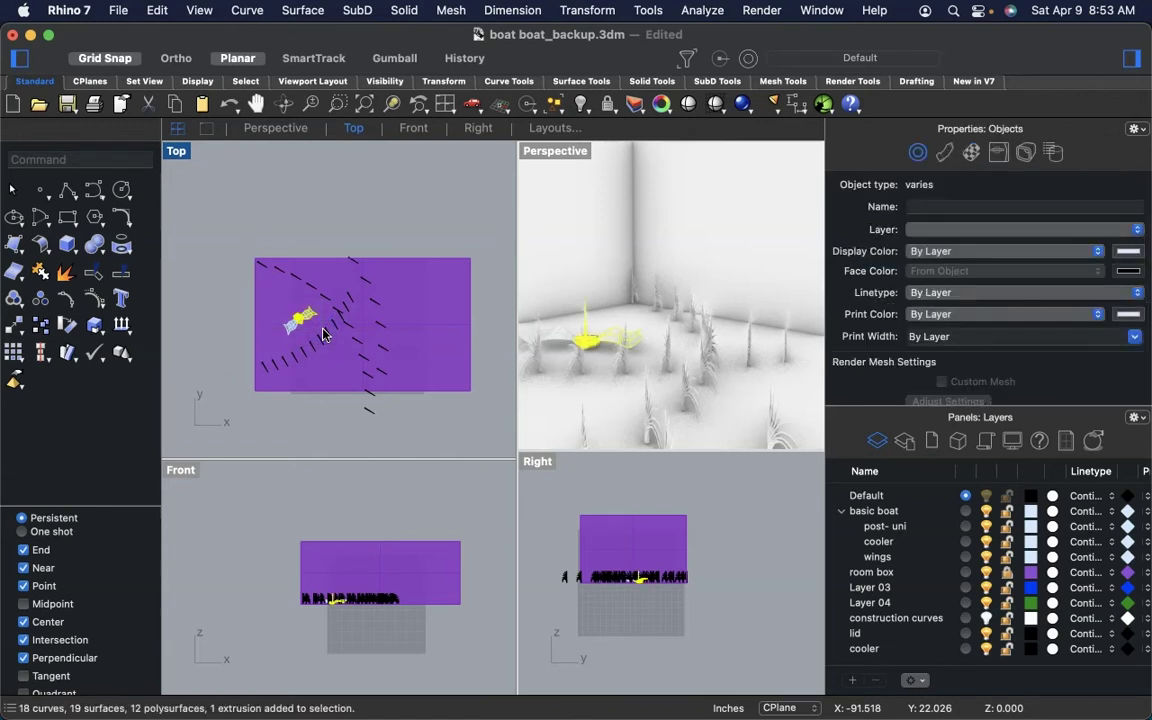
{"action": "left_click", "coordinate": [293, 327]}
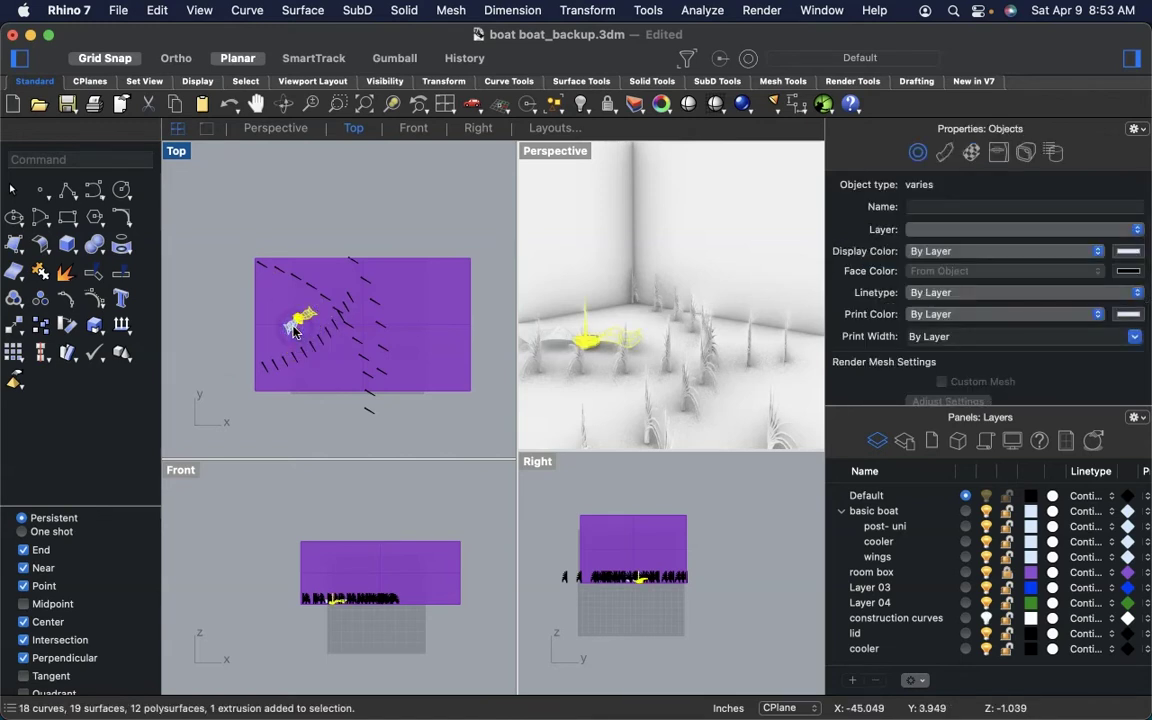
{"action": "left_click_drag", "start_coordinate": [295, 331], "coordinate": [295, 331]}
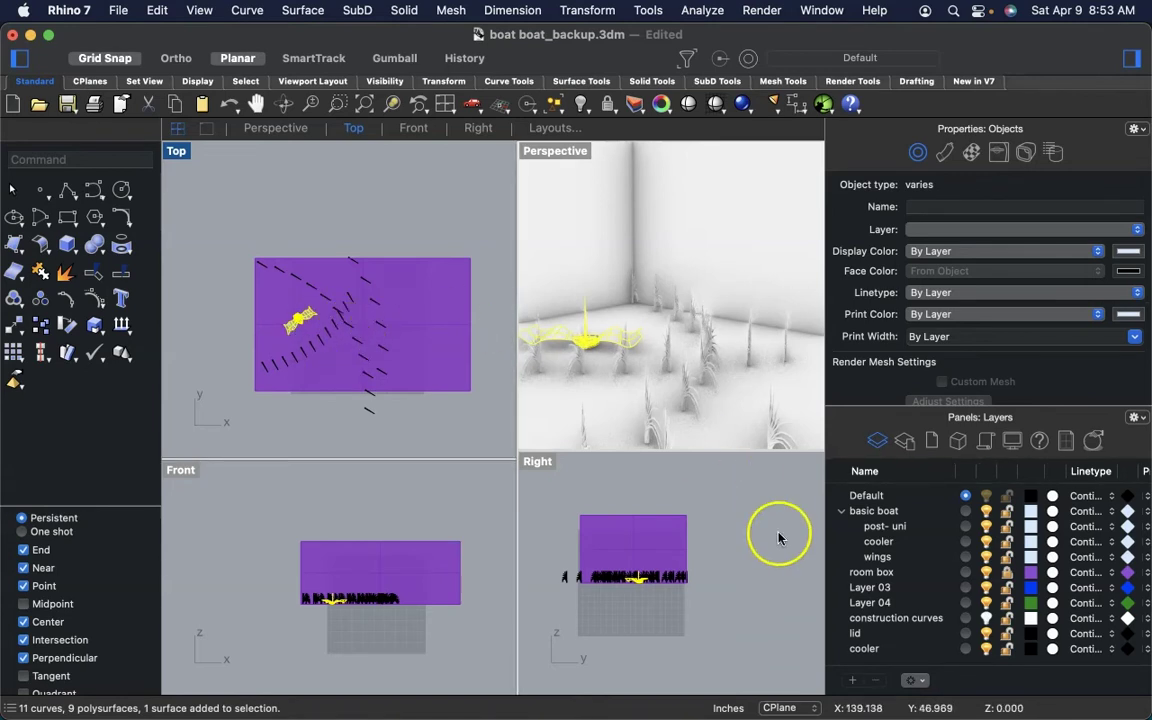
{"action": "right_click", "coordinate": [884, 514]}
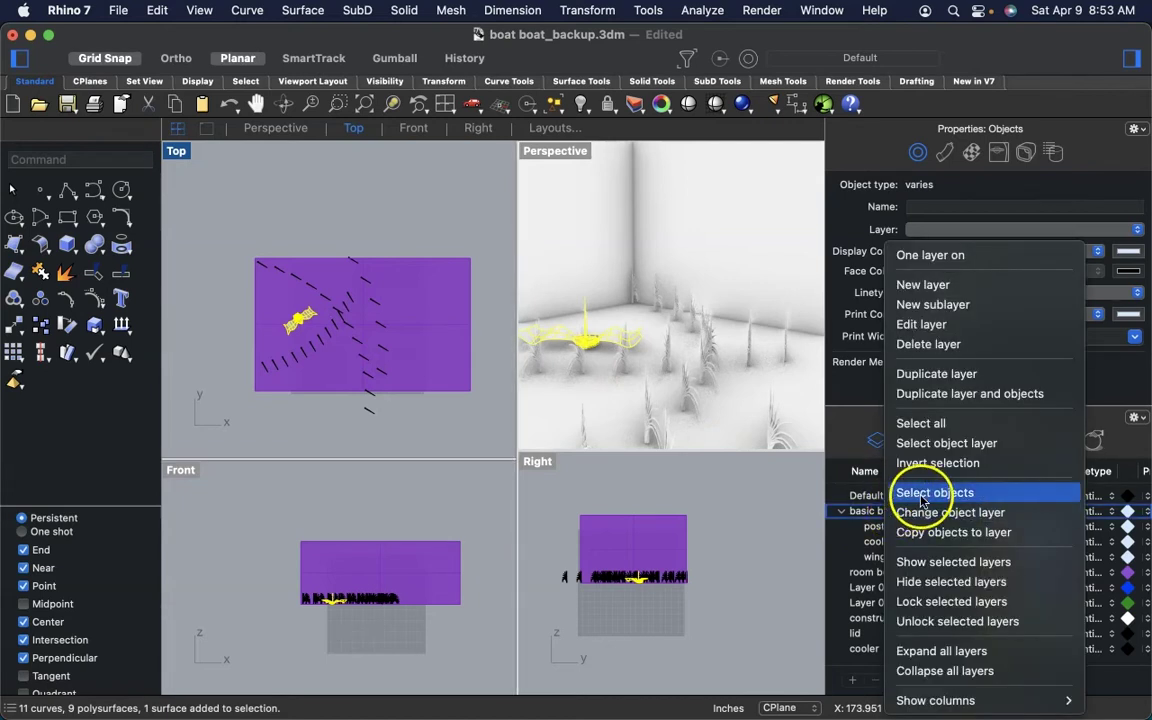
{"action": "left_click", "coordinate": [924, 495]}
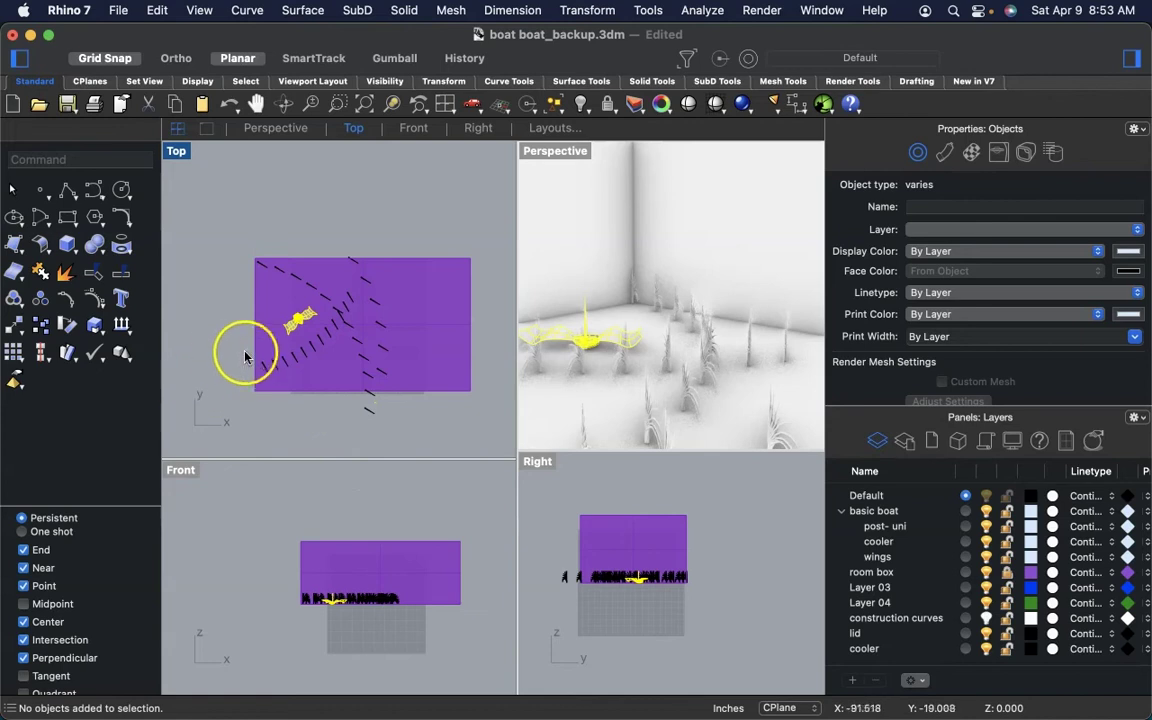
- Widen the Perspective viewport to show more of the room around the boat
{"action": "scroll", "coordinate": [640, 340], "scroll_direction": "down", "scroll_amount": 5}
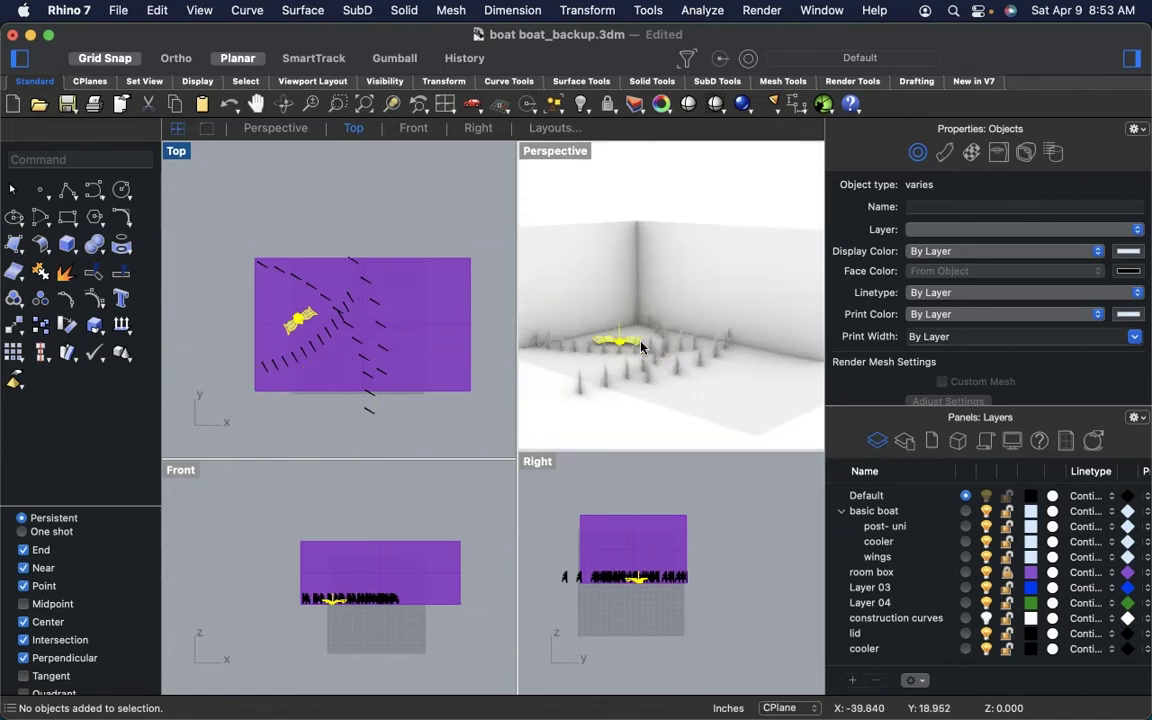
{"action": "left_click_drag", "start_coordinate": [519, 388], "coordinate": [438, 401]}
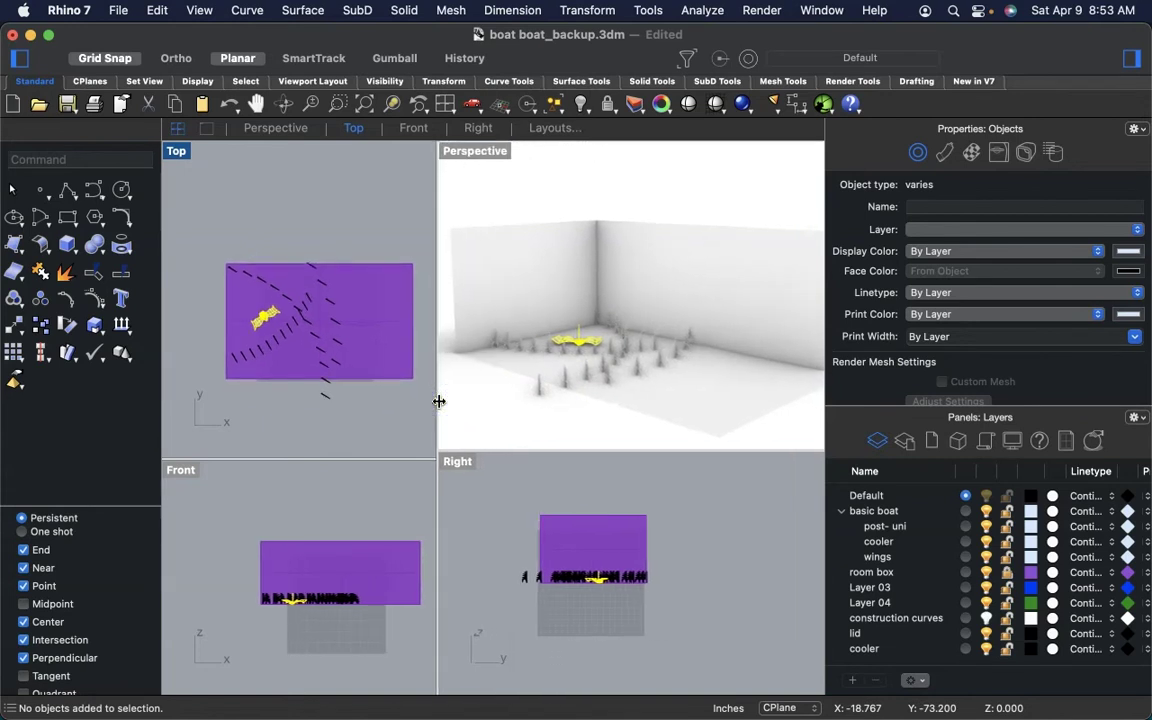
{"action": "left_click", "coordinate": [92, 330]}
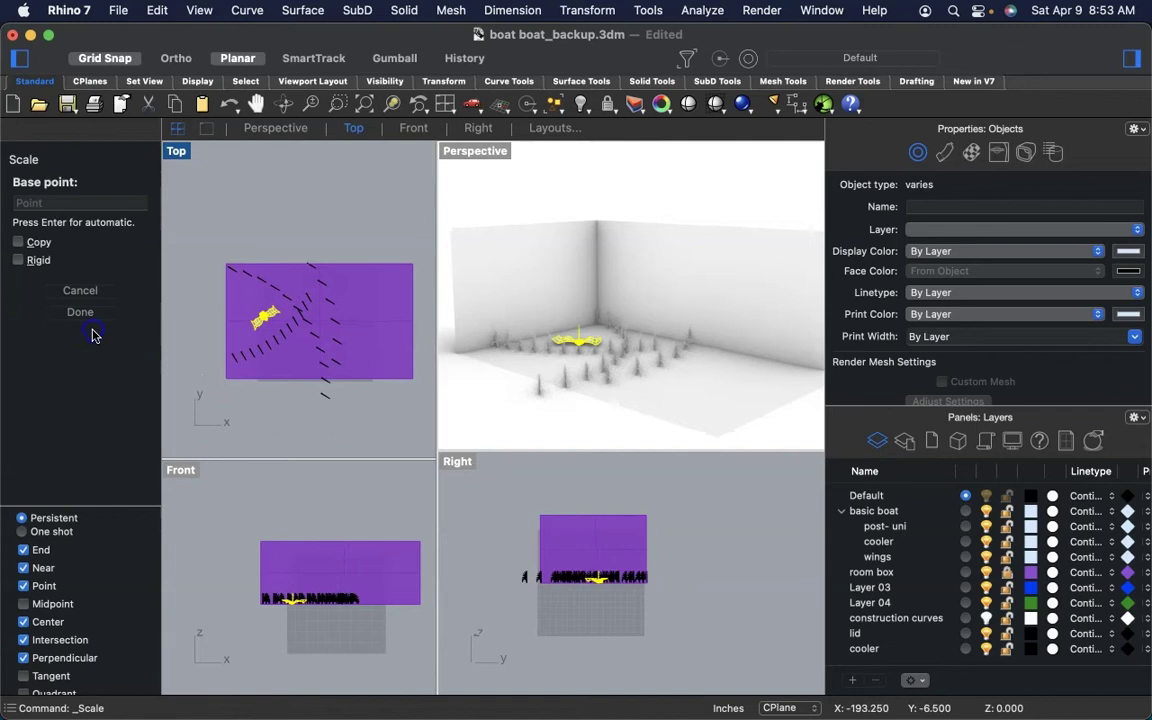
{"action": "left_click", "coordinate": [259, 313]}
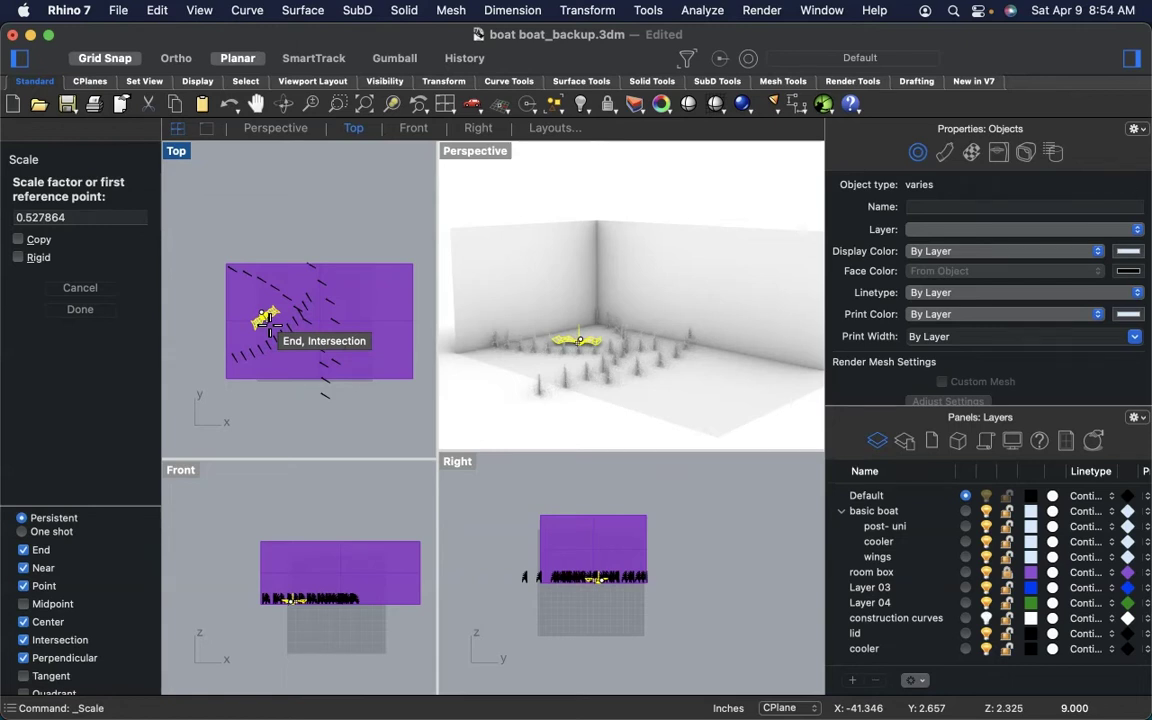
{"action": "scroll", "coordinate": [266, 324], "scroll_direction": "up", "scroll_amount": 5}
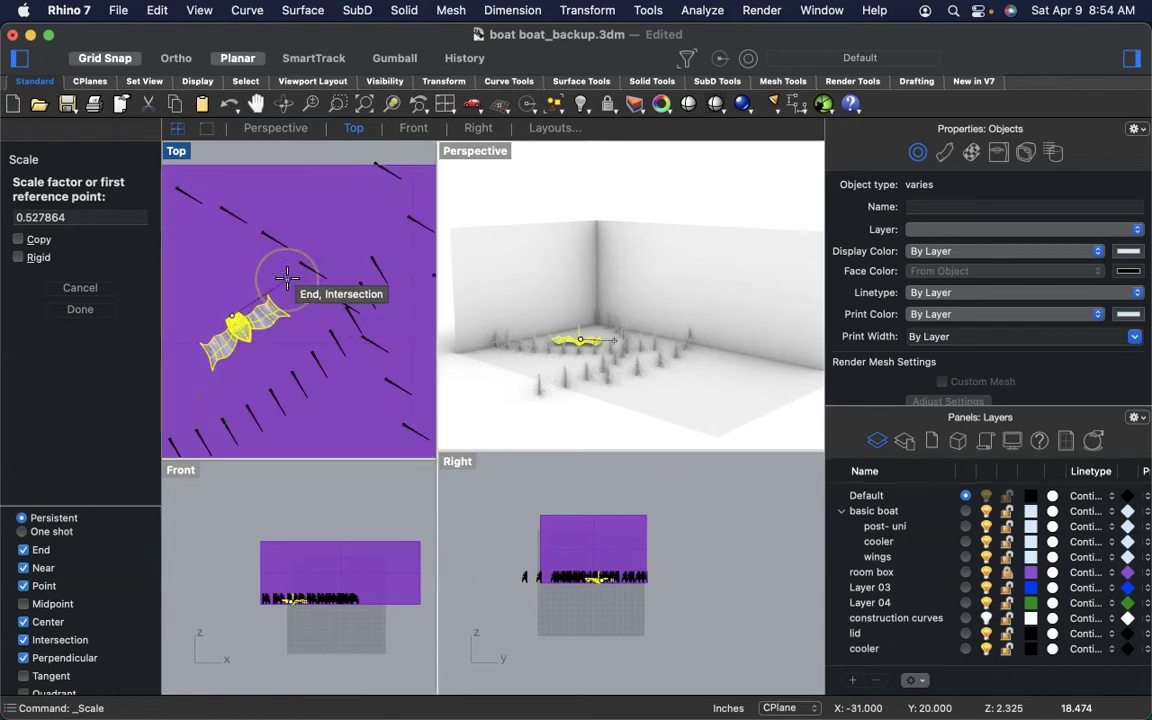
{"action": "scroll", "coordinate": [286, 275], "scroll_direction": "up", "scroll_amount": 3}
{"action": "left_click", "coordinate": [288, 597]}
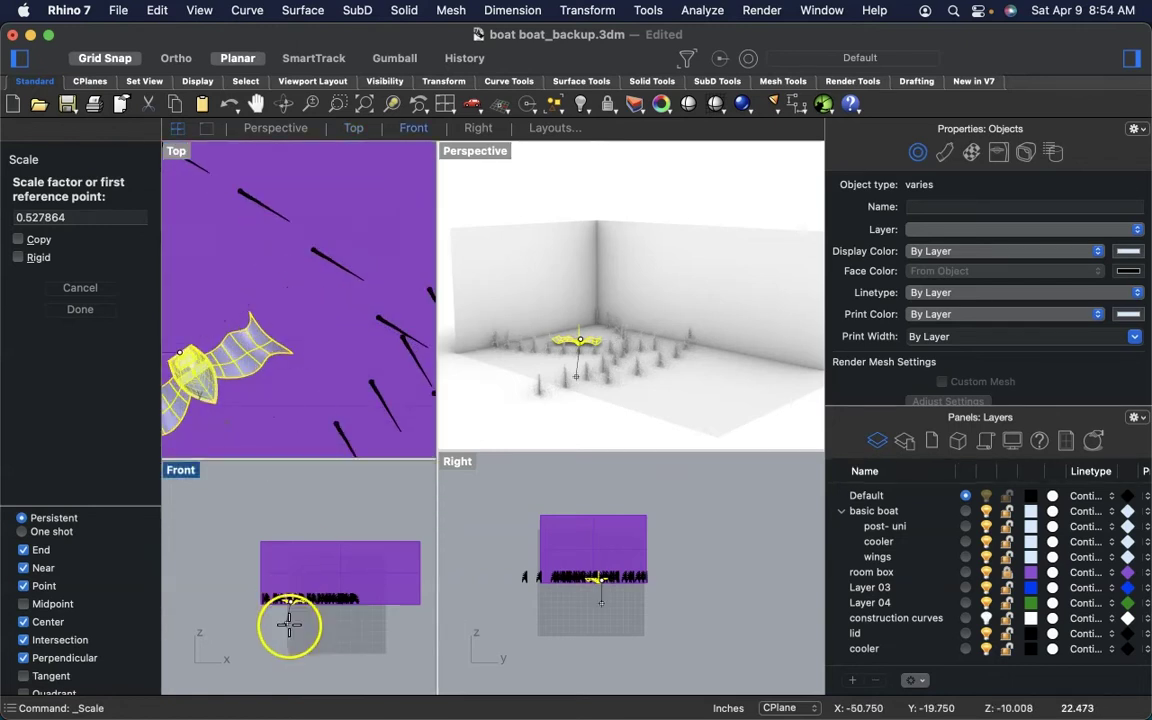
{"action": "scroll", "coordinate": [278, 645], "scroll_direction": "up", "scroll_amount": 4}
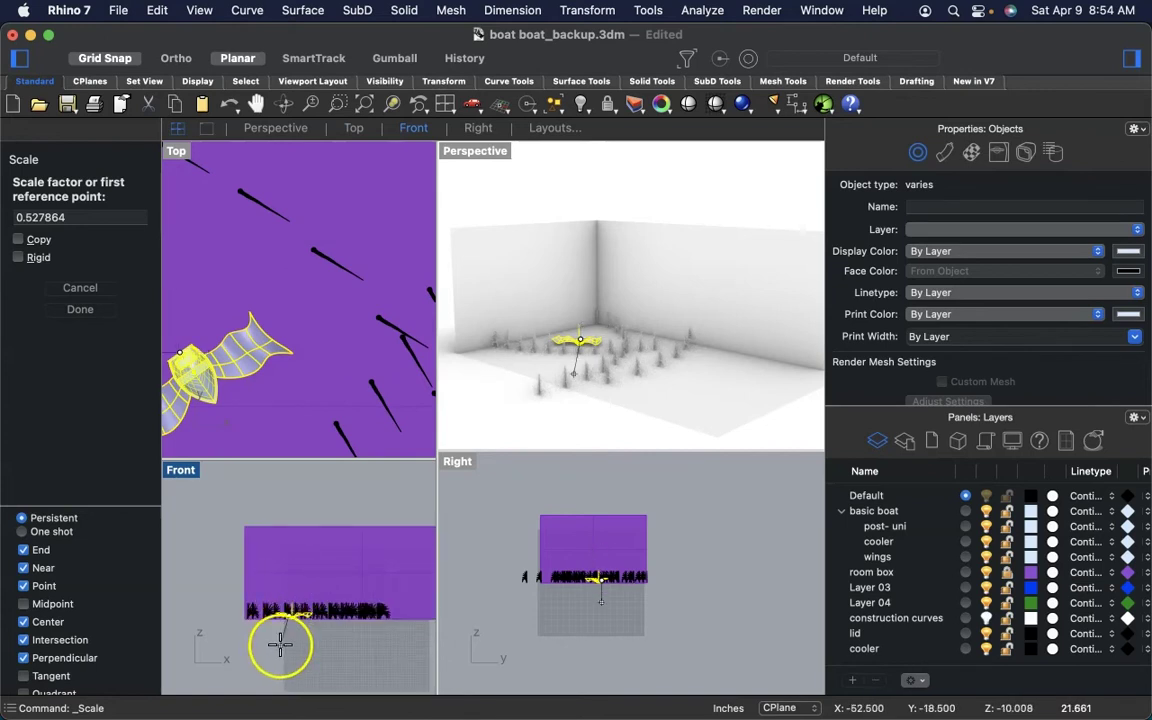
{"action": "scroll", "coordinate": [277, 651], "scroll_direction": "up", "scroll_amount": 4}
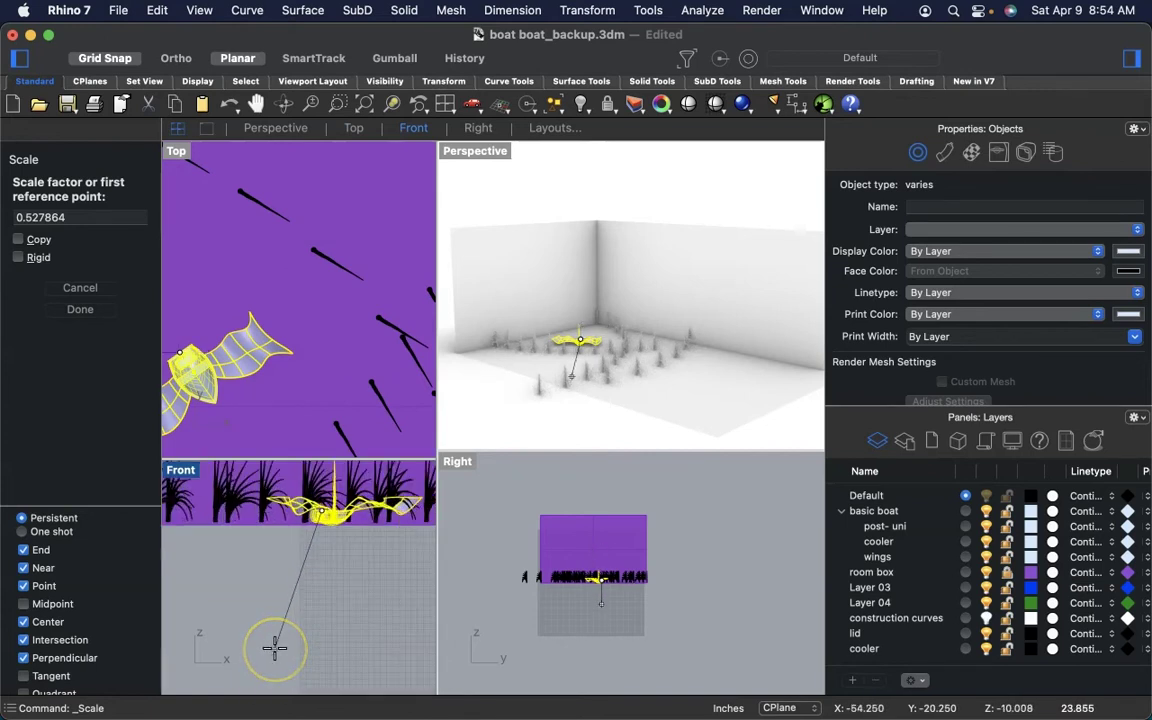
{"action": "left_click", "coordinate": [354, 535]}
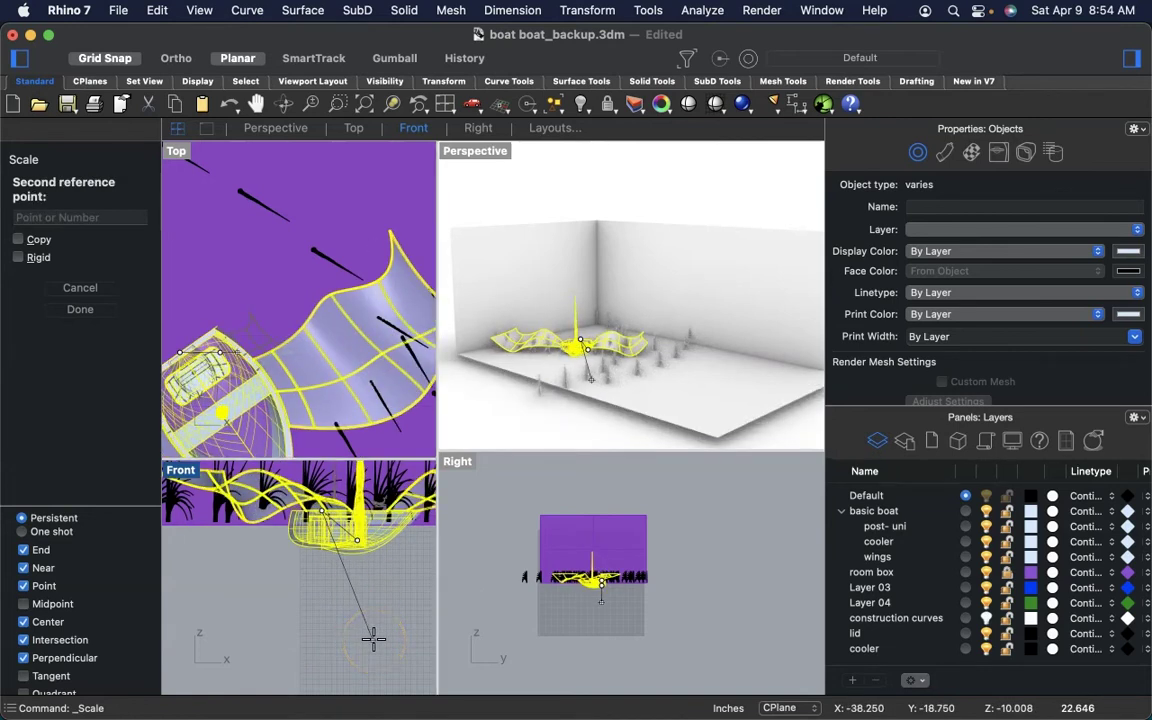
{"action": "key", "text": "Escape"}
{"action": "key", "text": "Escape"}
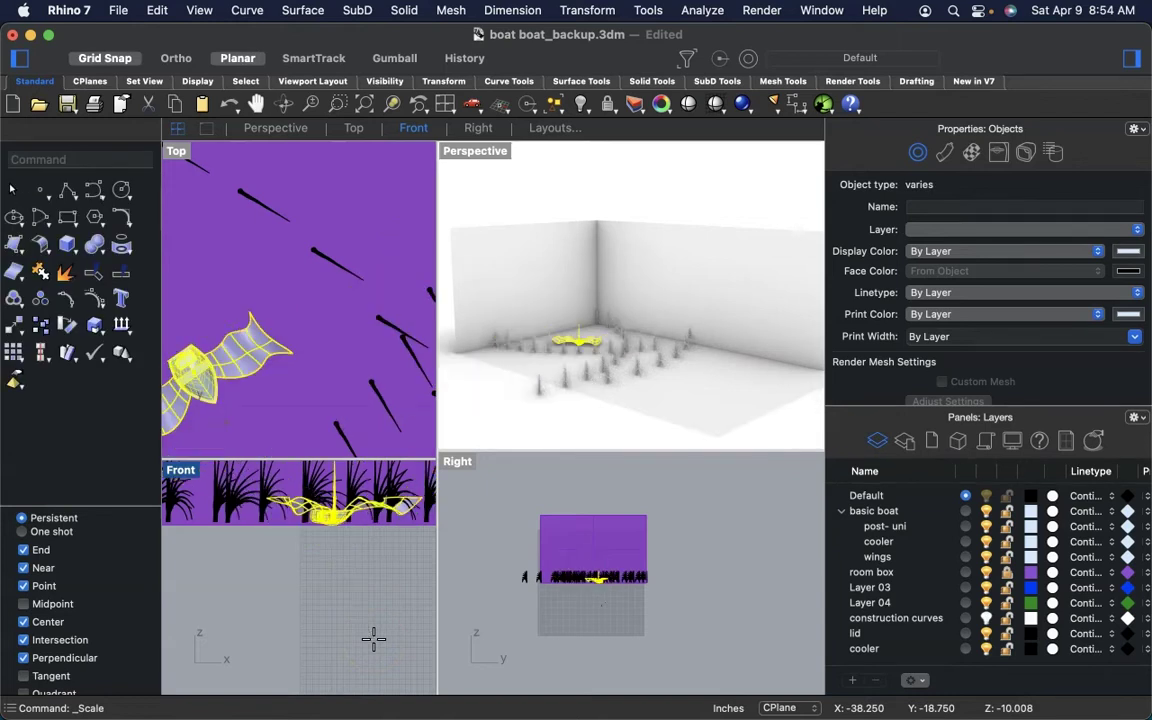
{"action": "left_click", "coordinate": [92, 320]}
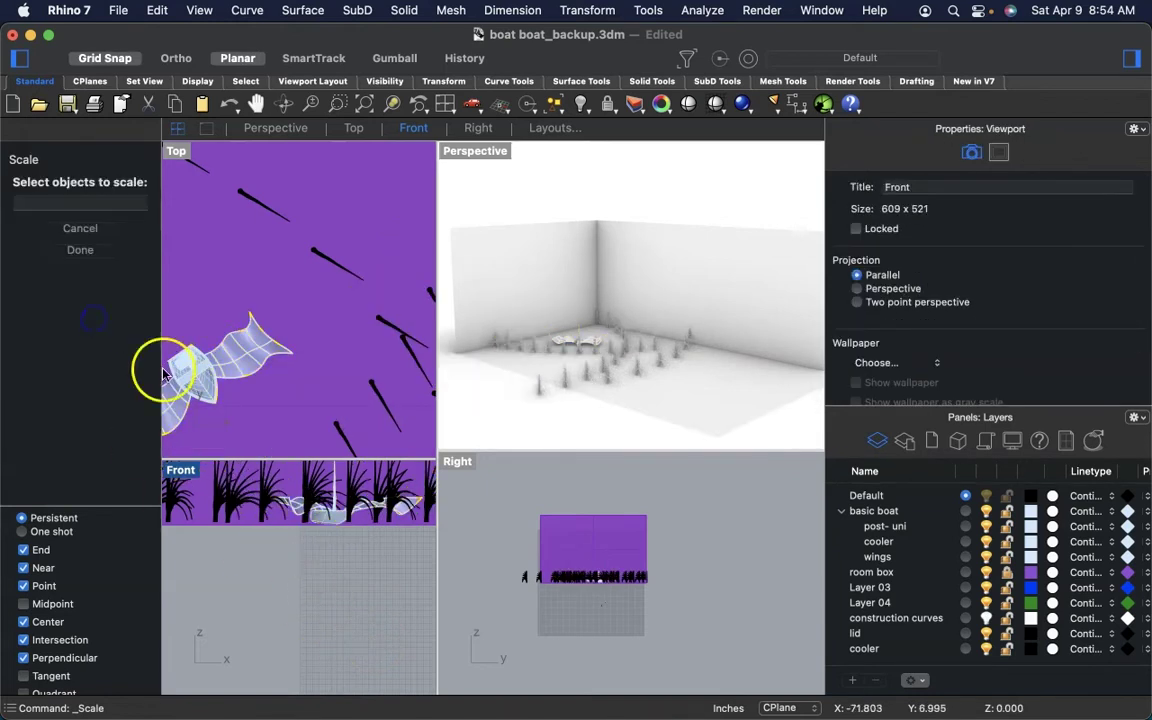
{"action": "left_click_drag", "start_coordinate": [288, 309], "coordinate": [150, 434]}
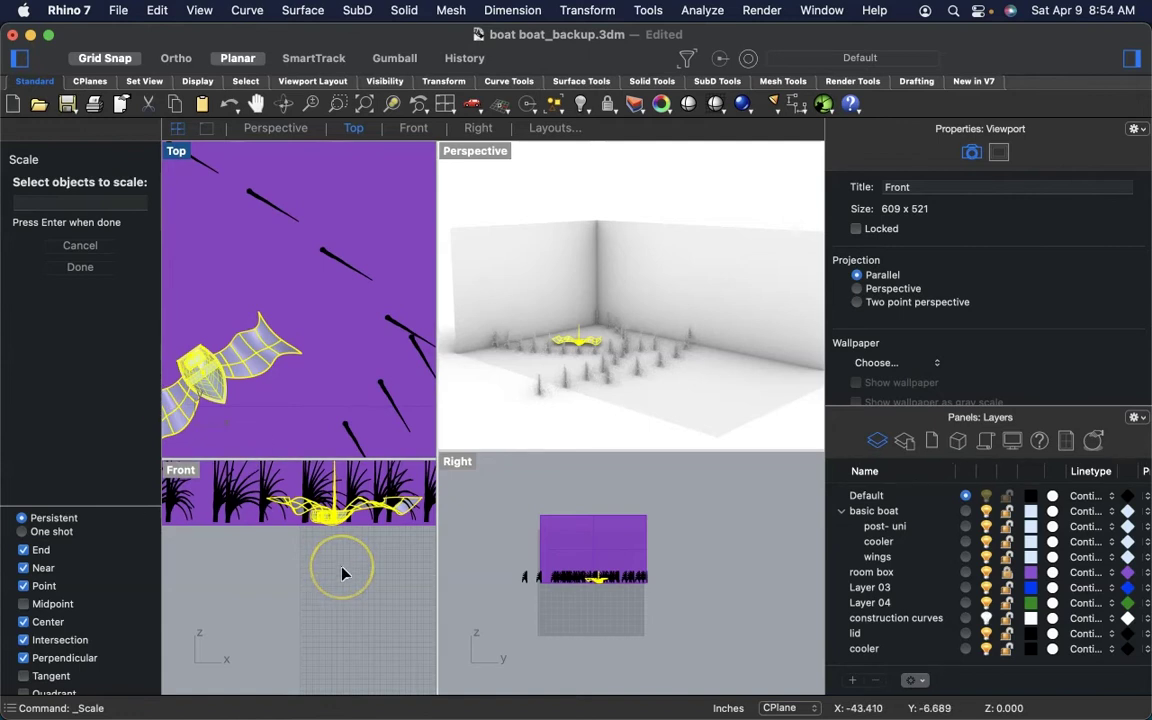
{"action": "key", "text": "Return"}
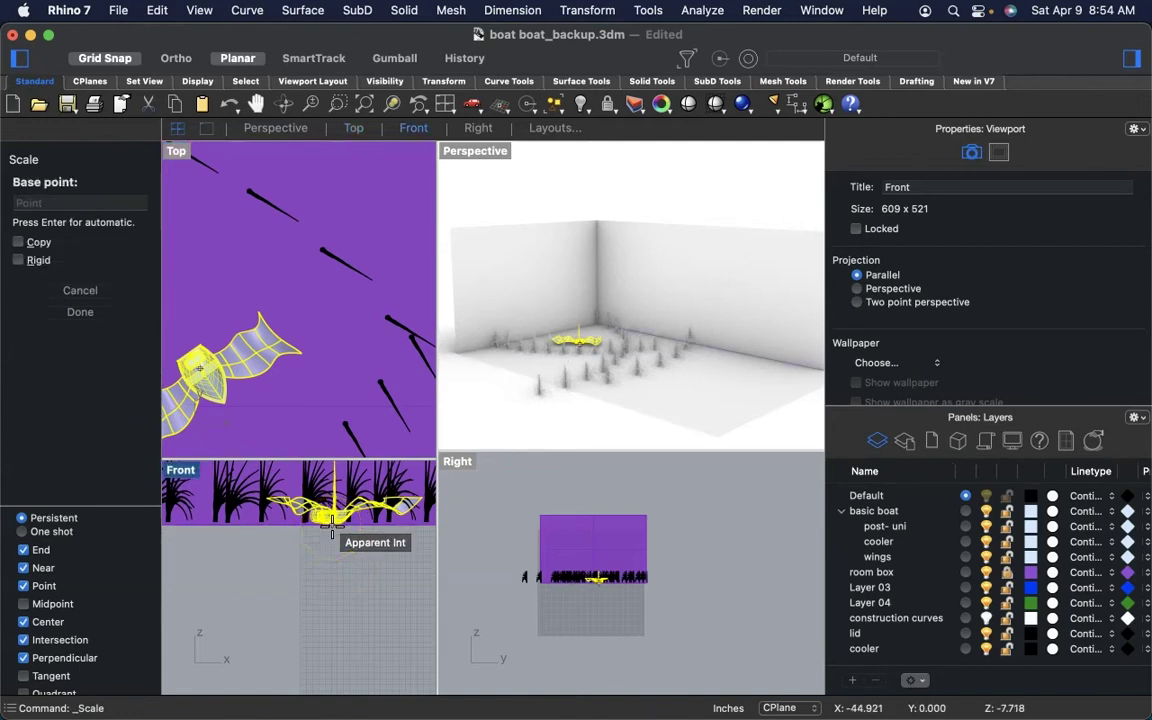
{"action": "scroll", "coordinate": [332, 525], "scroll_direction": "up", "scroll_amount": 5}
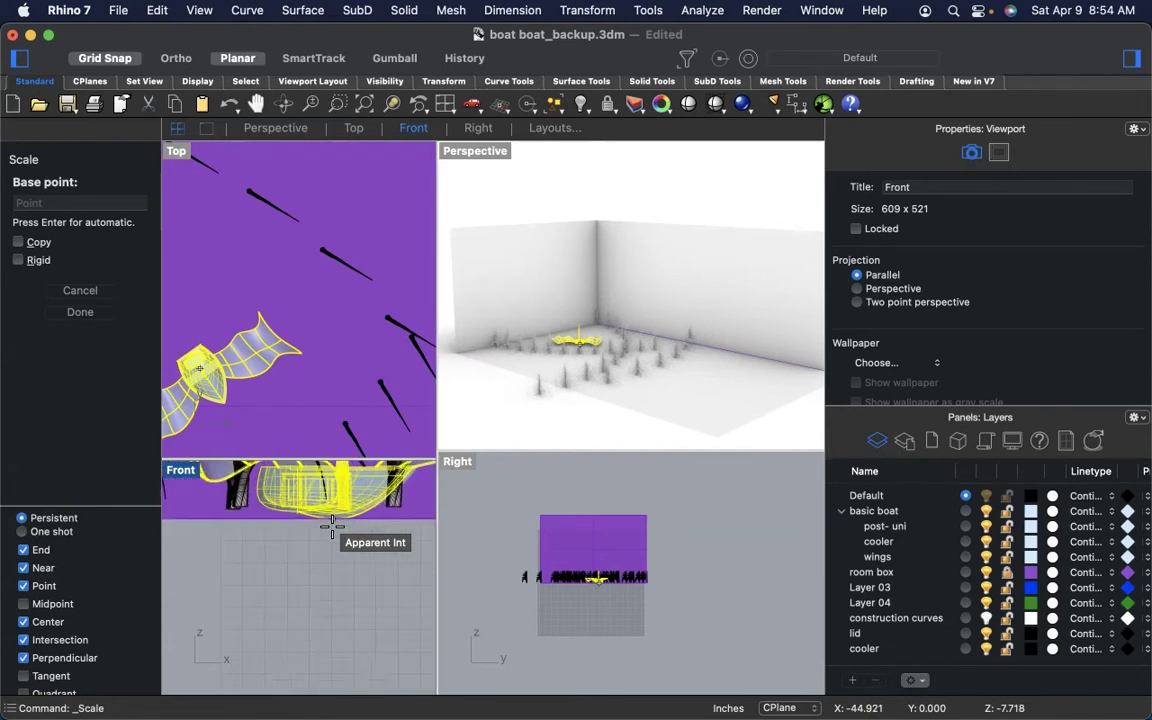
{"action": "scroll", "coordinate": [332, 525], "scroll_direction": "up", "scroll_amount": 2}
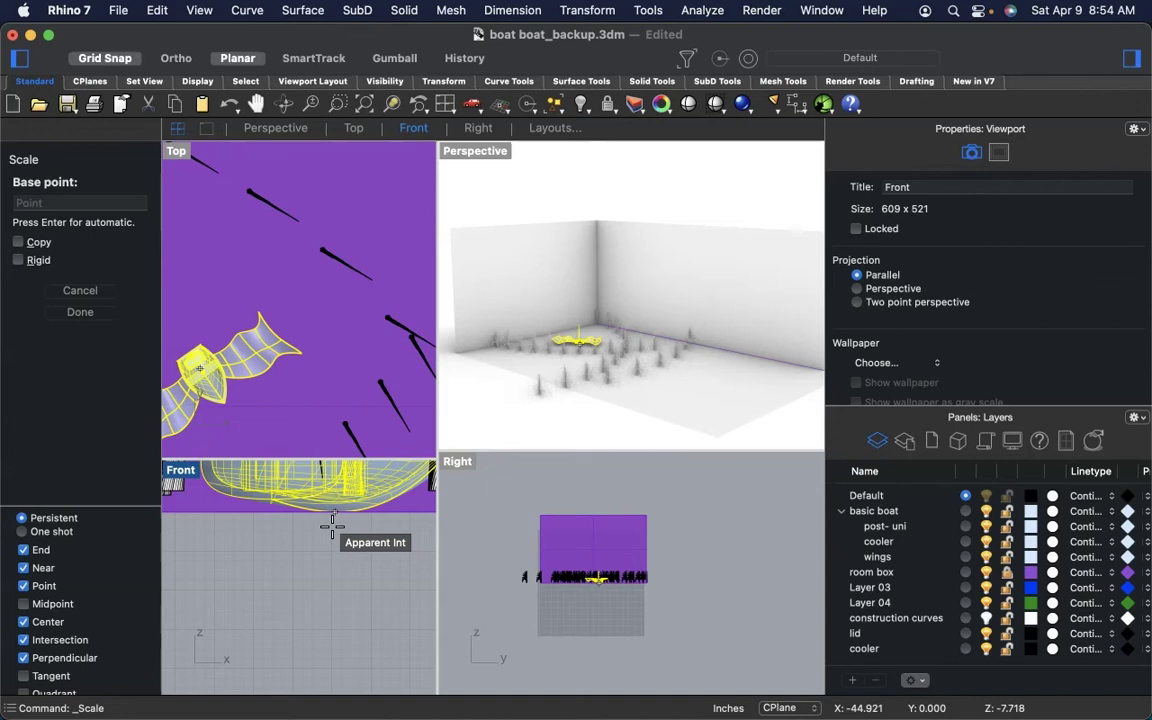
{"action": "key", "text": "alt"}
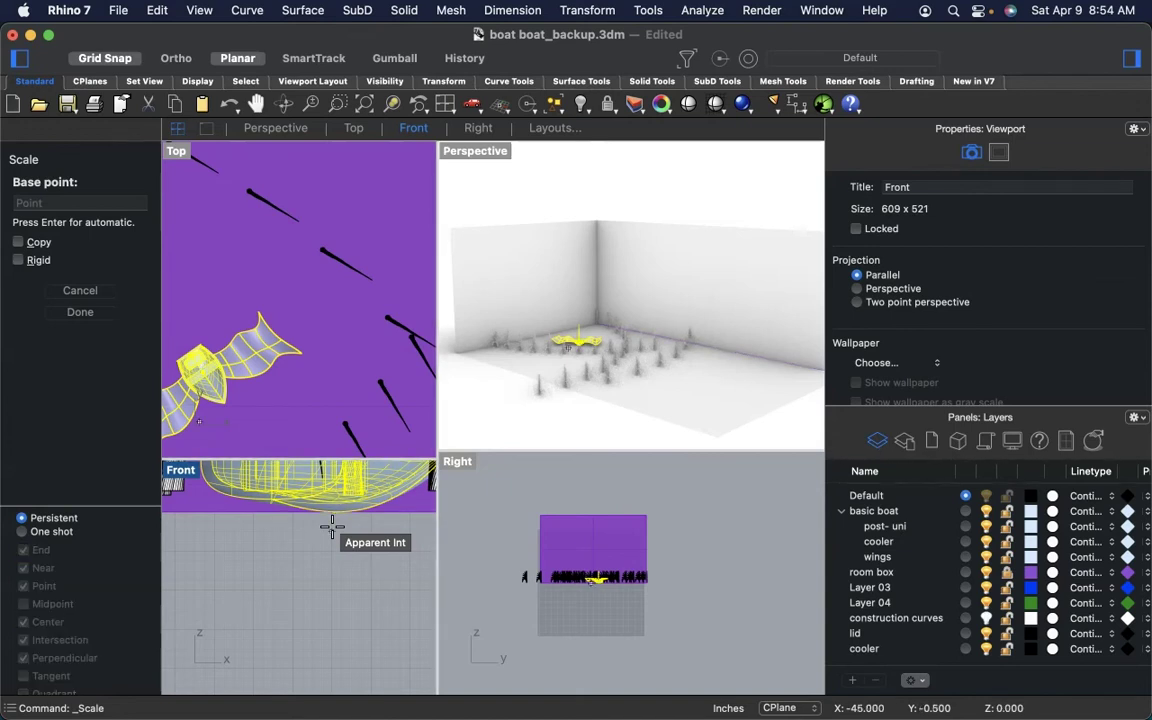
{"action": "key", "text": "super+space"}
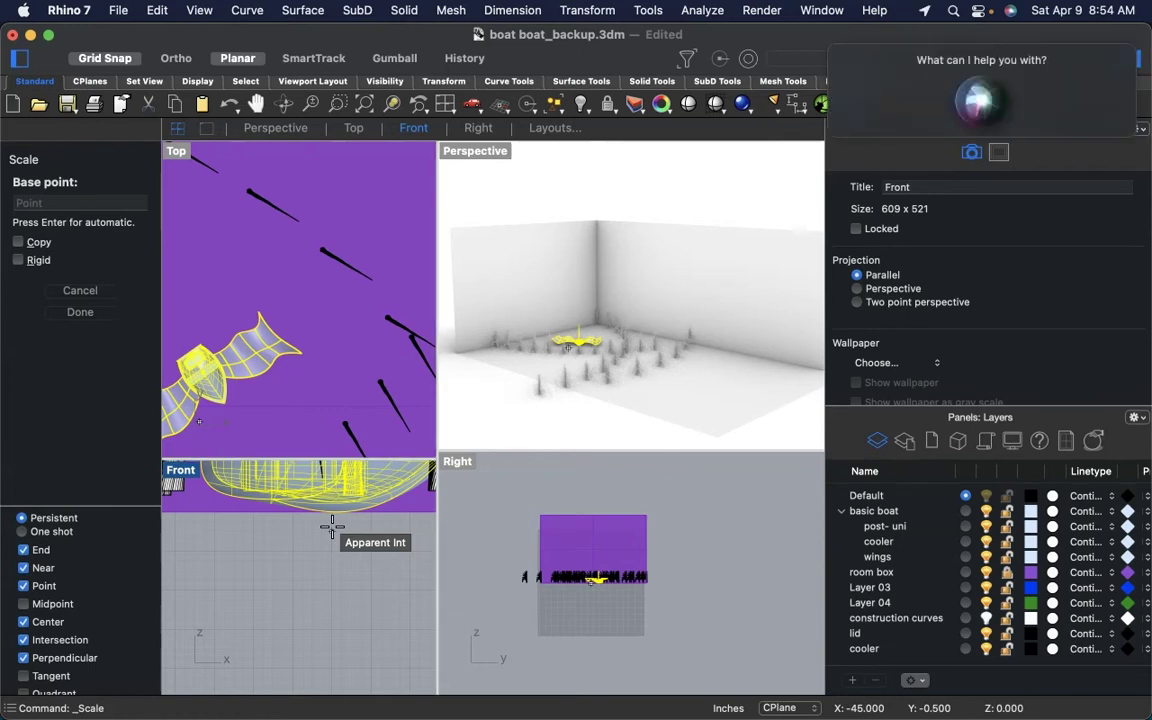
{"action": "left_click", "coordinate": [674, 188]}
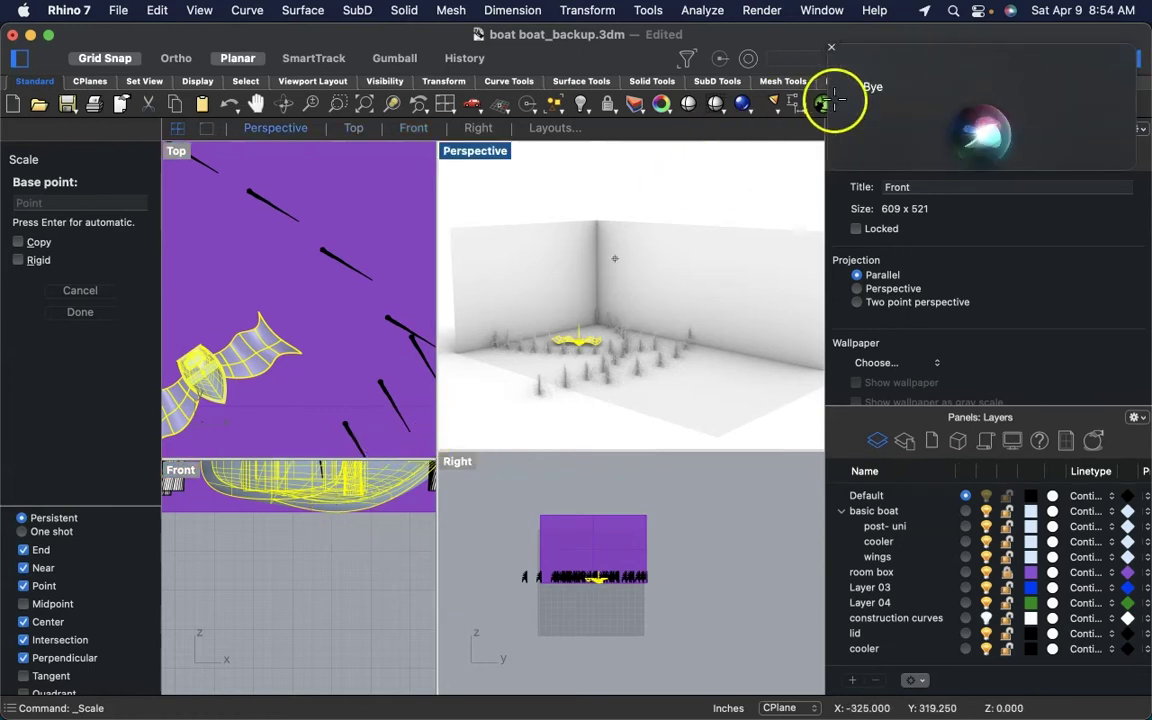
{"action": "left_click", "coordinate": [831, 49]}
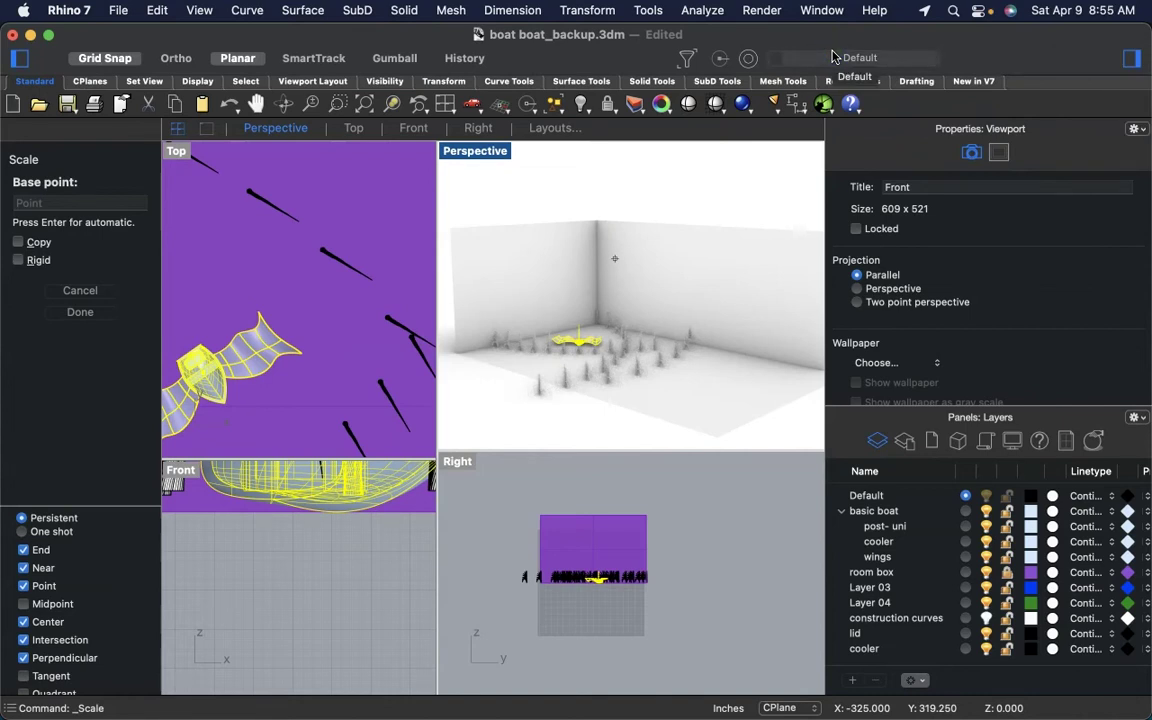
{"action": "left_click", "coordinate": [28, 678]}
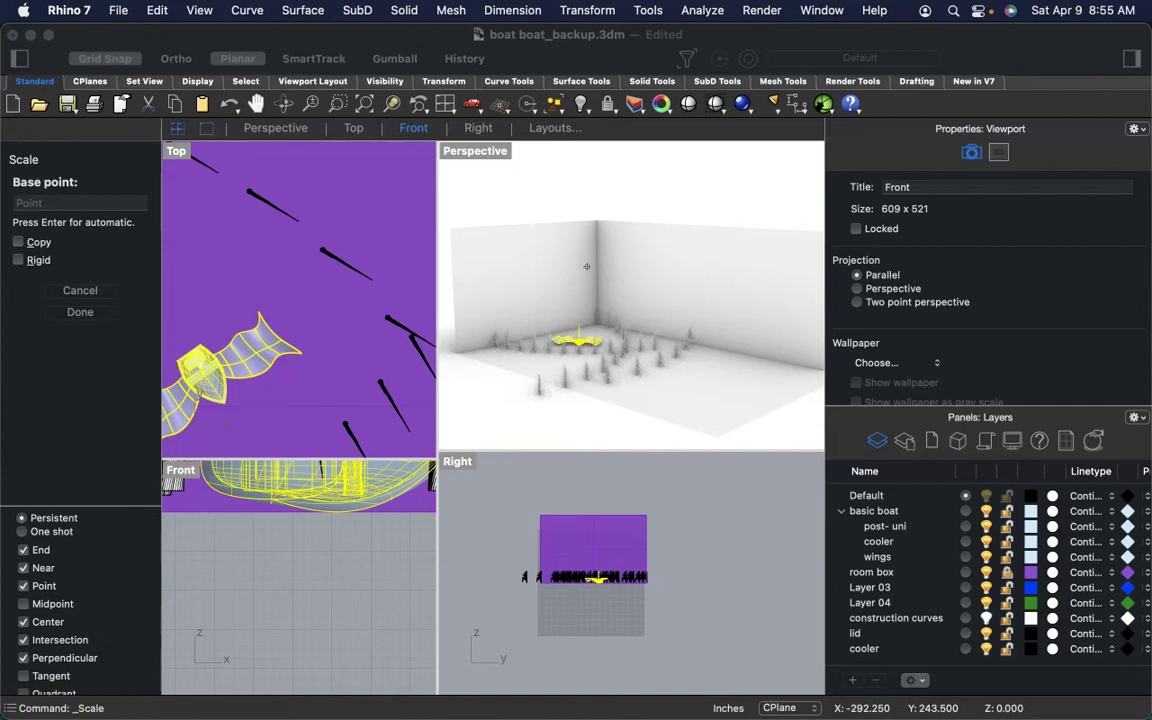
{"action": "left_click", "coordinate": [328, 516]}
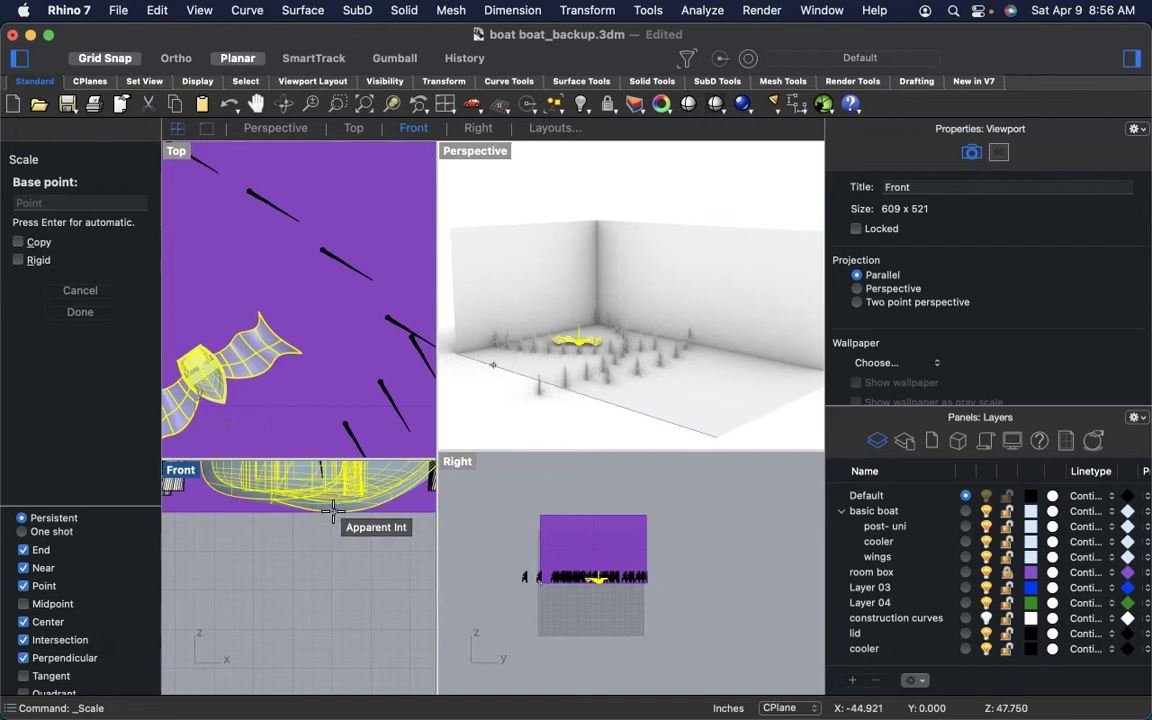
{"action": "left_click", "coordinate": [333, 512]}
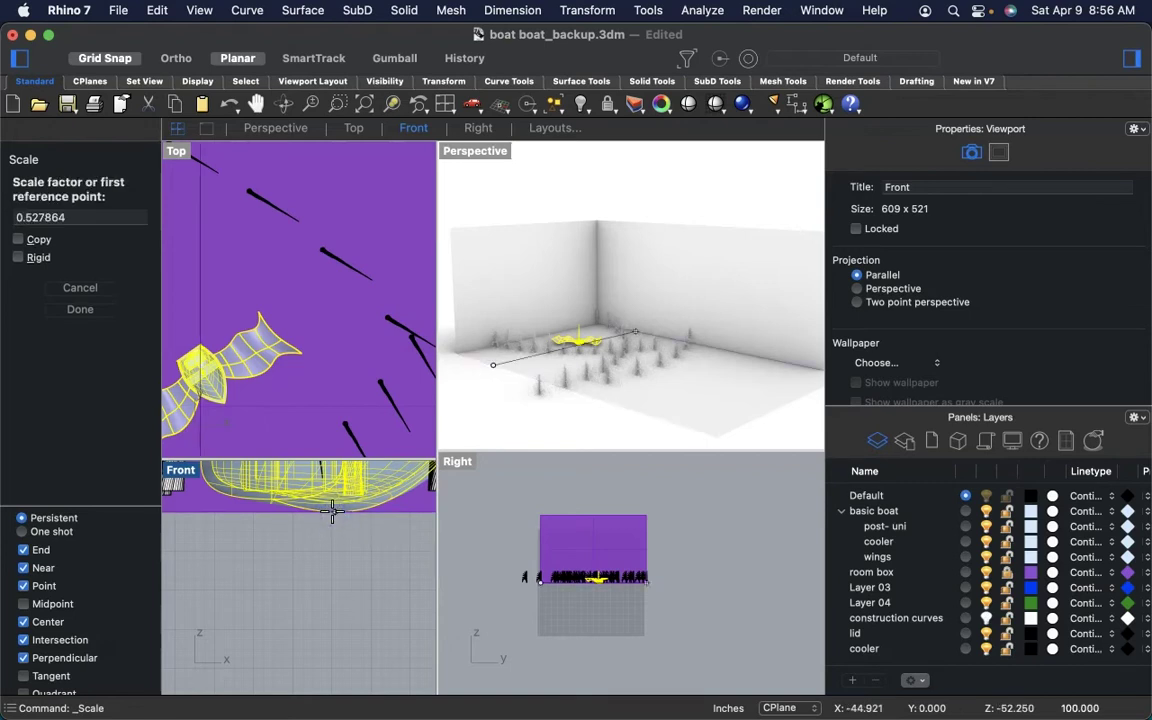
{"action": "scroll", "coordinate": [329, 532], "scroll_direction": "down", "scroll_amount": 5}
{"action": "scroll", "coordinate": [329, 534], "scroll_direction": "up", "scroll_amount": 3}
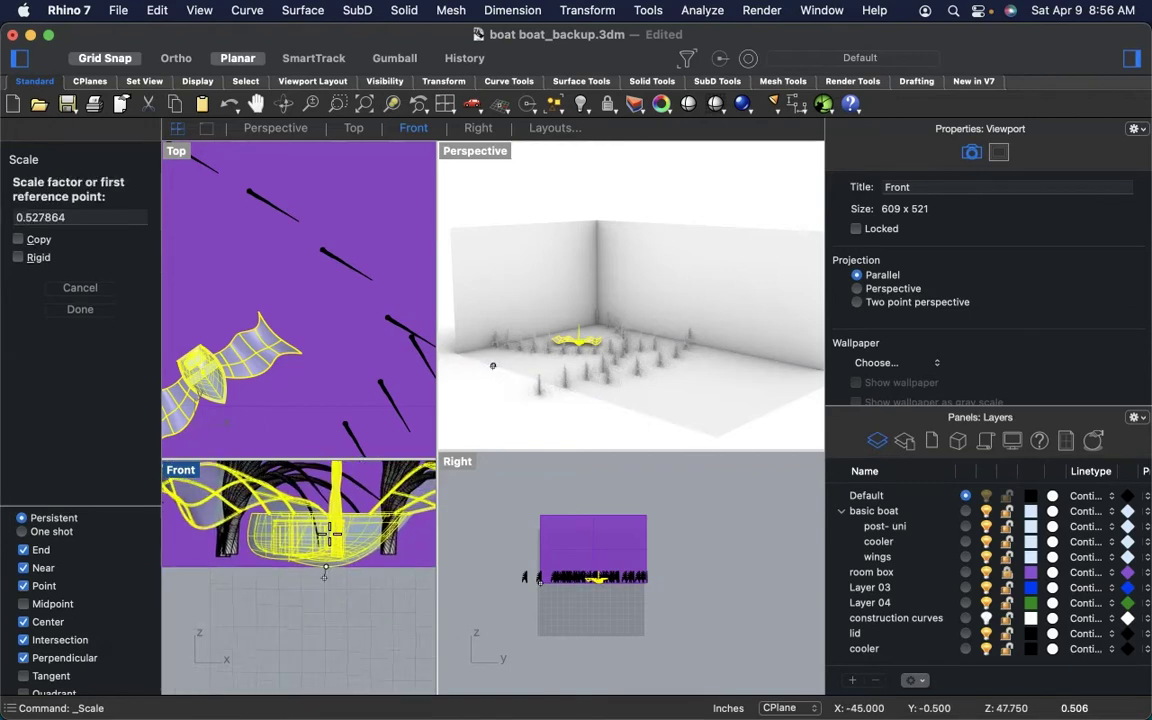
{"action": "scroll", "coordinate": [330, 535], "scroll_direction": "up", "scroll_amount": 2}
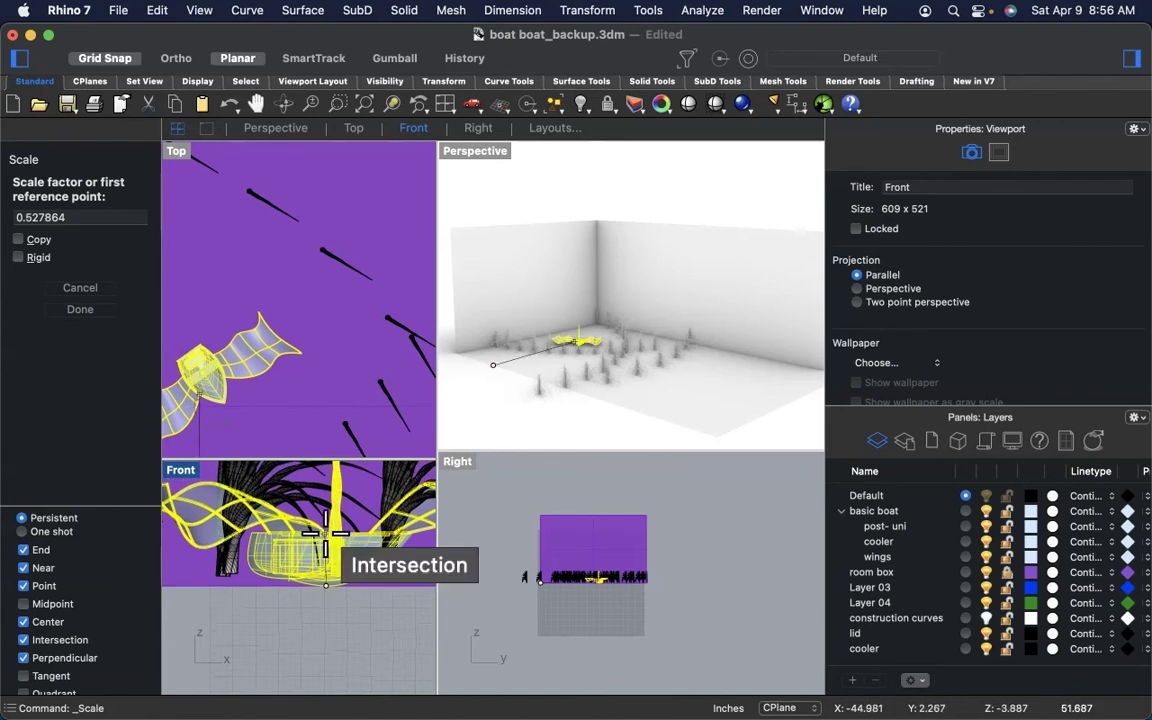
{"action": "left_click", "coordinate": [325, 533]}
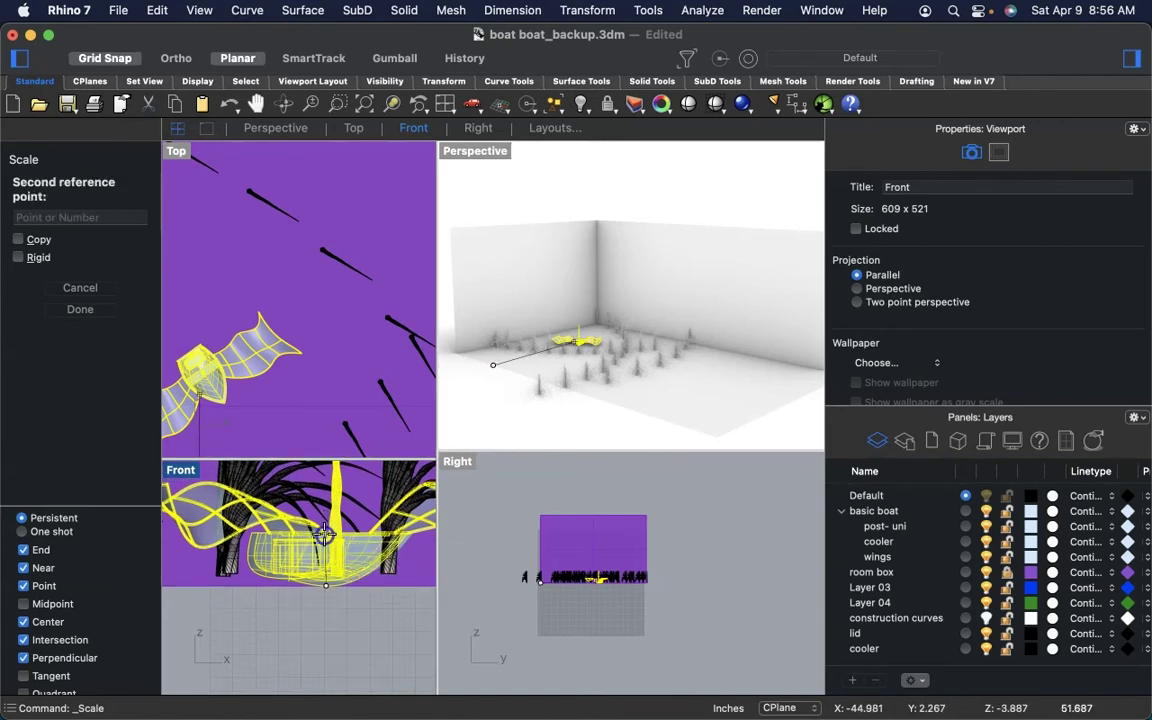
{"action": "scroll", "coordinate": [326, 503], "scroll_direction": "down", "scroll_amount": 4}
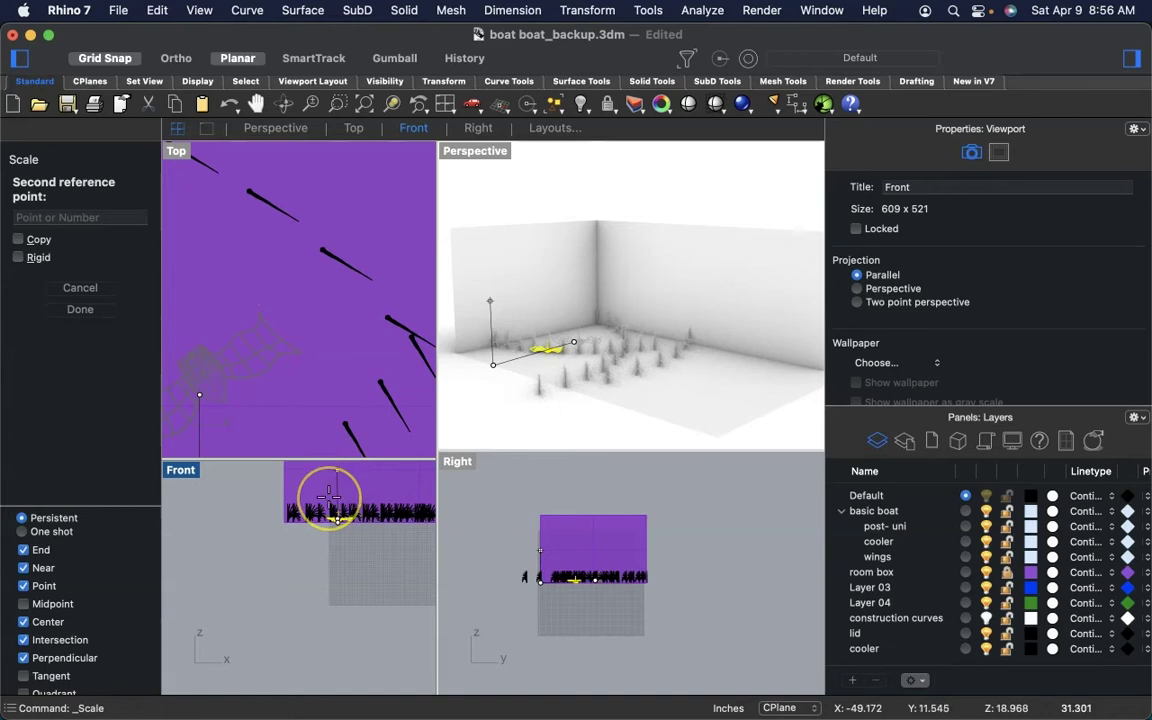
{"action": "scroll", "coordinate": [329, 497], "scroll_direction": "up", "scroll_amount": 3}
{"action": "scroll", "coordinate": [329, 497], "scroll_direction": "right", "scroll_amount": 2}
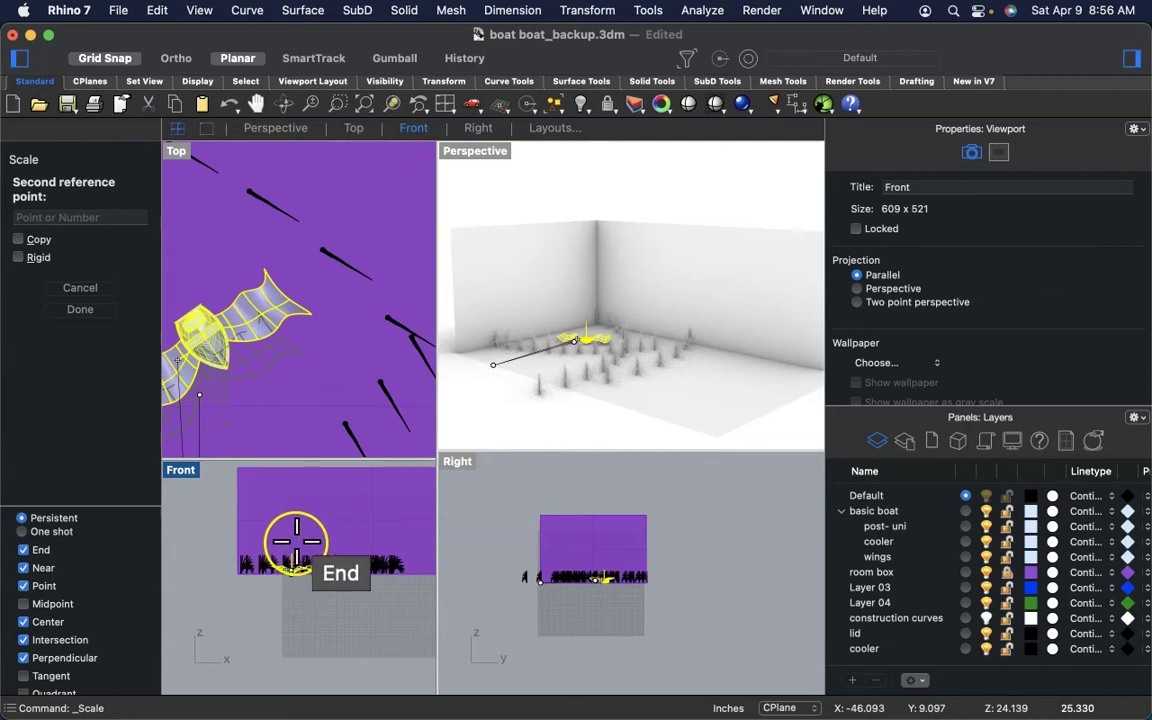
{"action": "scroll", "coordinate": [296, 541], "scroll_direction": "up", "scroll_amount": 3}
{"action": "scroll", "coordinate": [296, 541], "scroll_direction": "up", "scroll_amount": 4}
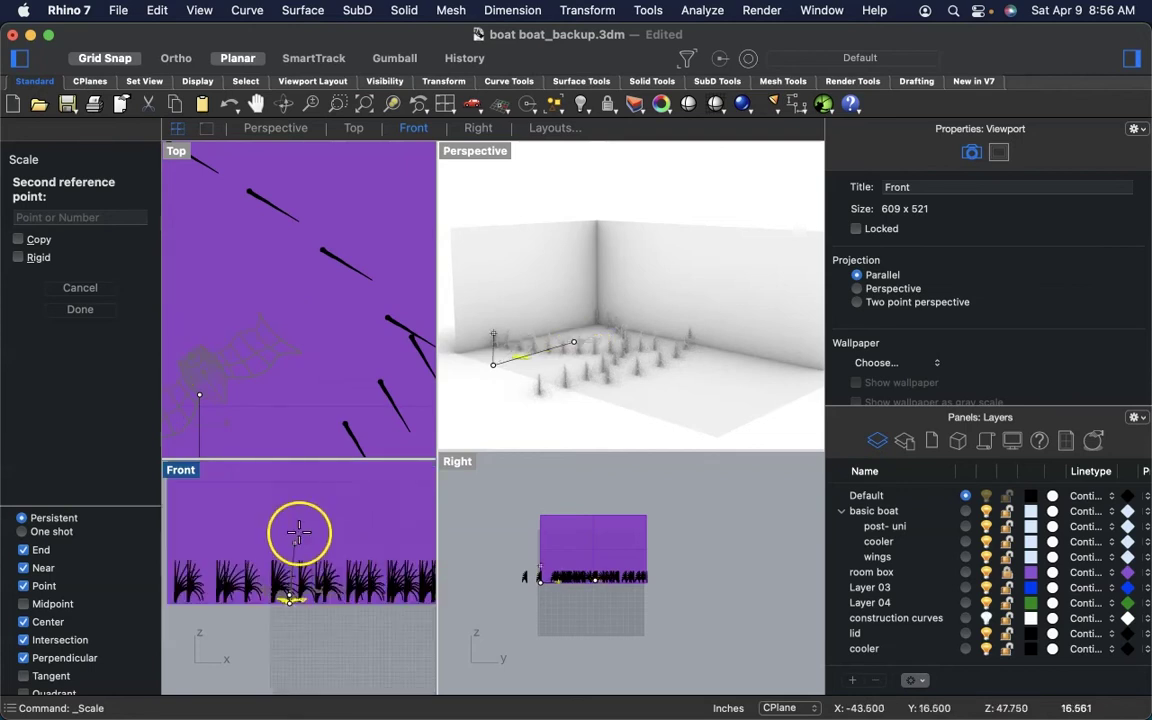
{"action": "scroll", "coordinate": [299, 531], "scroll_direction": "up", "scroll_amount": 2}
{"action": "left_click_drag", "start_coordinate": [270, 558], "coordinate": [292, 453]}
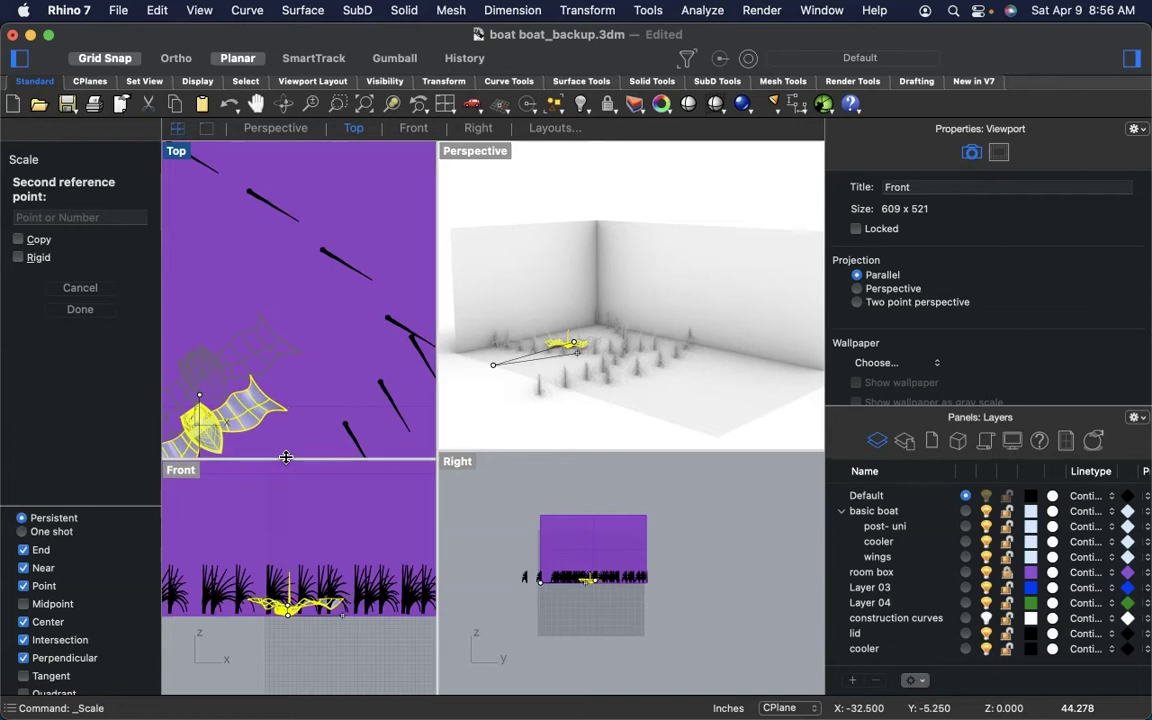
{"action": "left_click", "coordinate": [286, 457]}
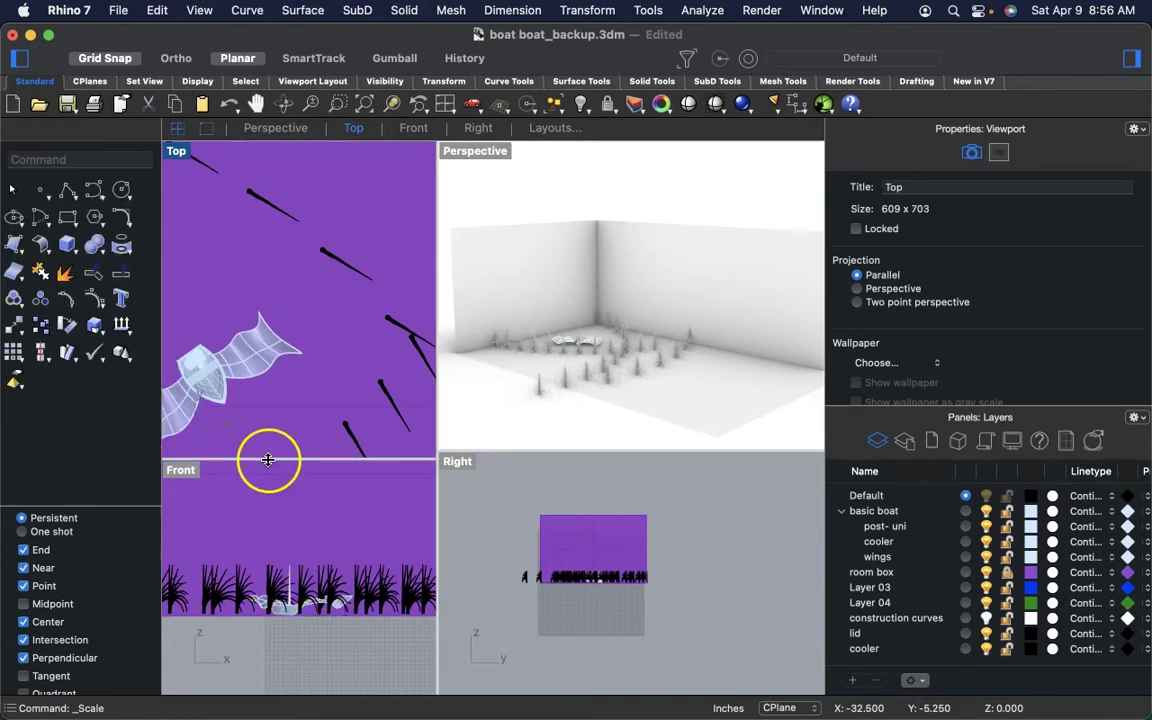
- Scale up the whole boat in the Front view from the hull's bottom on the floor, with a second reference point about 45 inches away
{"action": "left_click", "coordinate": [96, 326]}
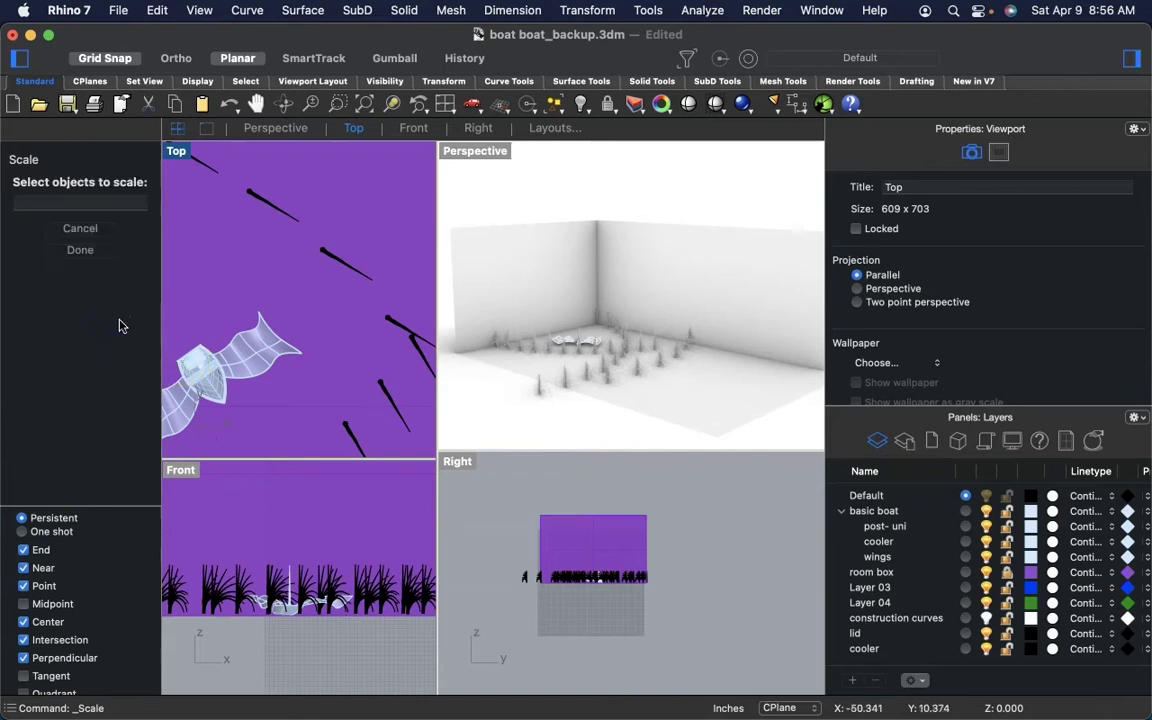
{"action": "scroll", "coordinate": [289, 624], "scroll_direction": "up", "scroll_amount": 3}
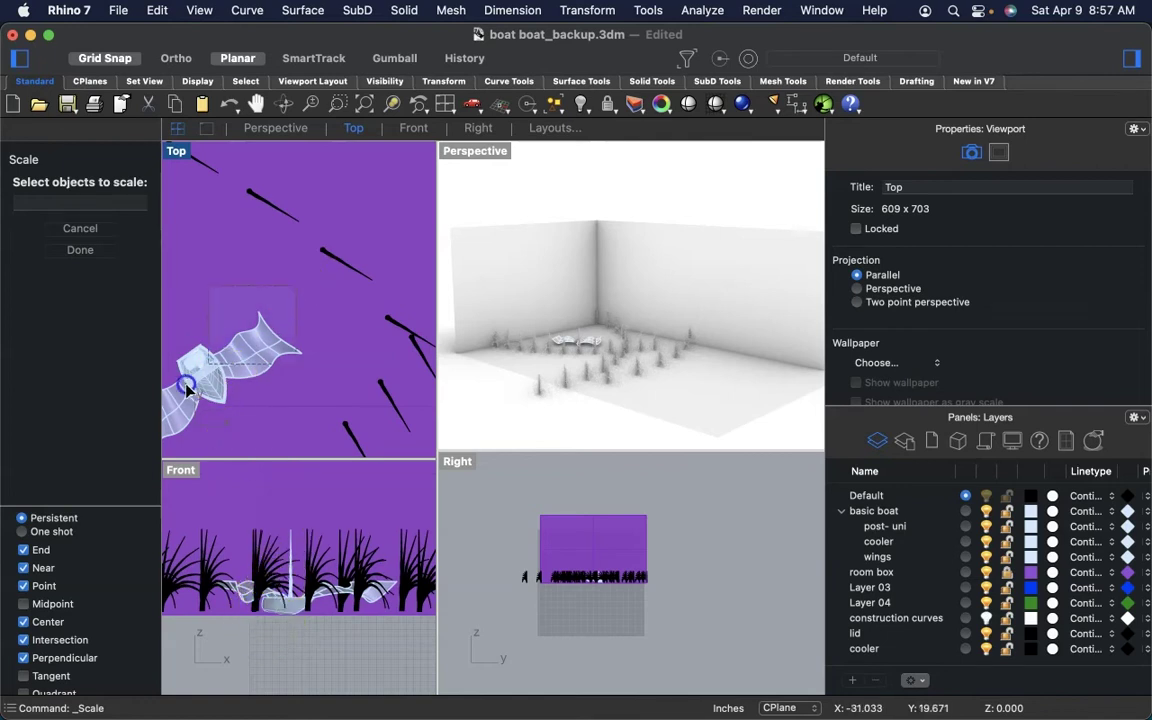
{"action": "left_click", "coordinate": [175, 410]}
{"action": "left_click", "coordinate": [277, 648]}
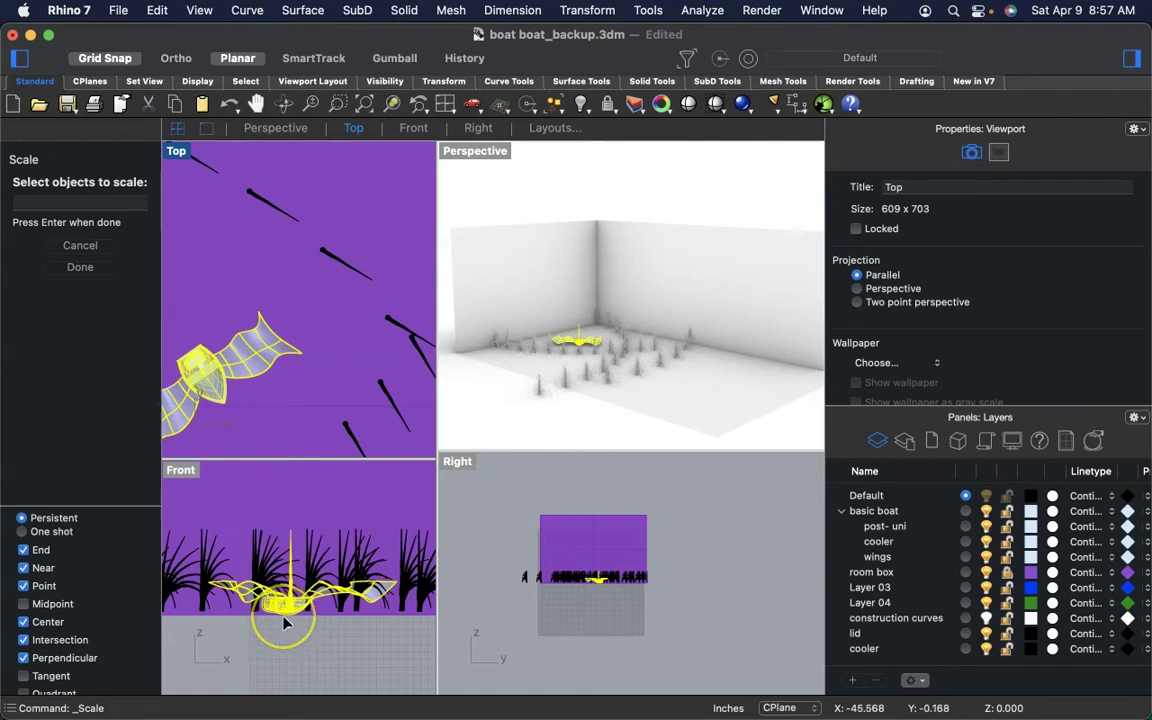
{"action": "key", "text": "Return"}
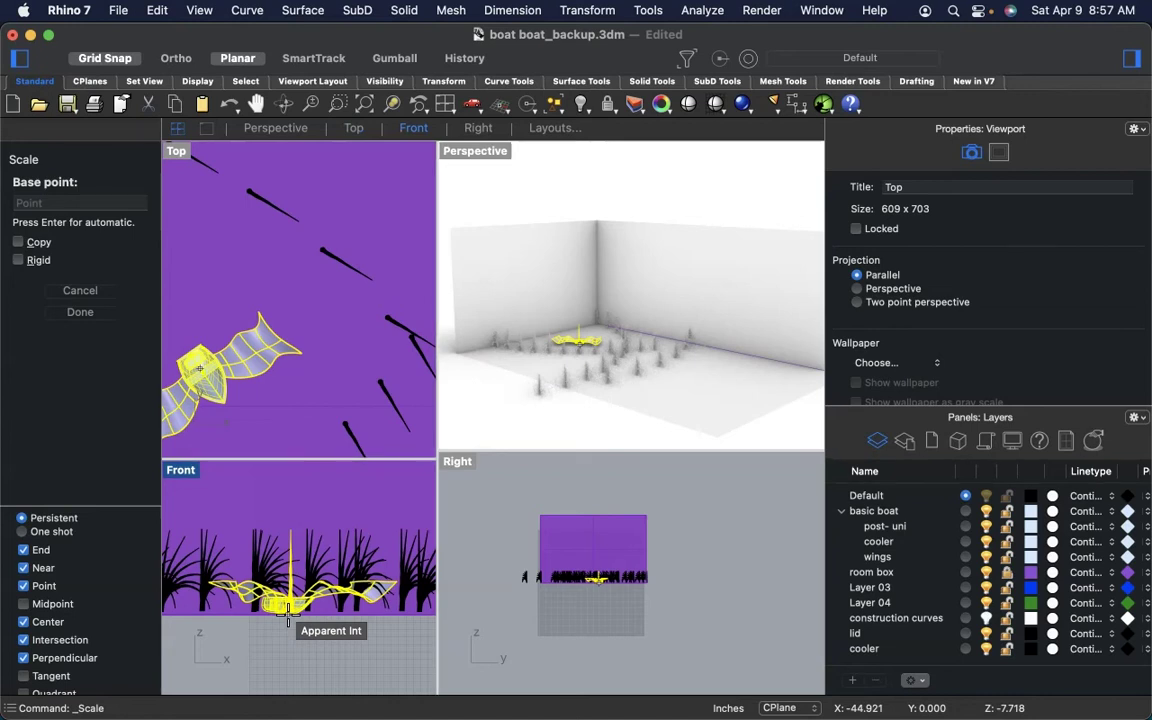
{"action": "left_click", "coordinate": [288, 620]}
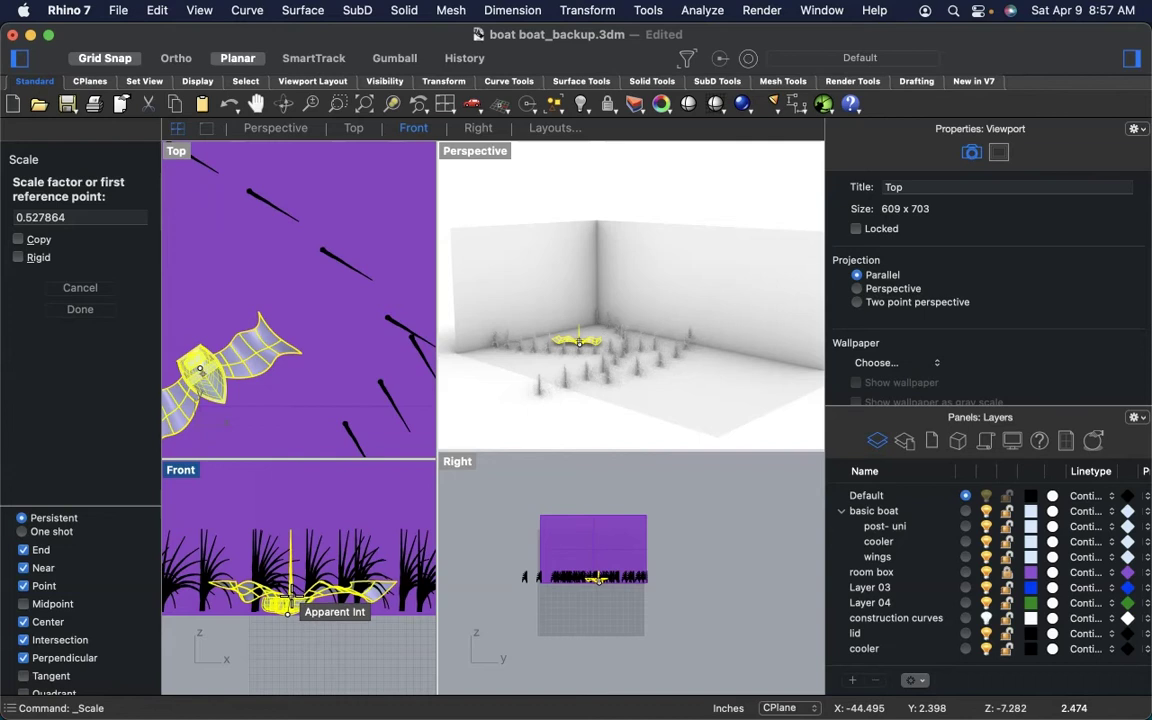
{"action": "left_click", "coordinate": [288, 604]}
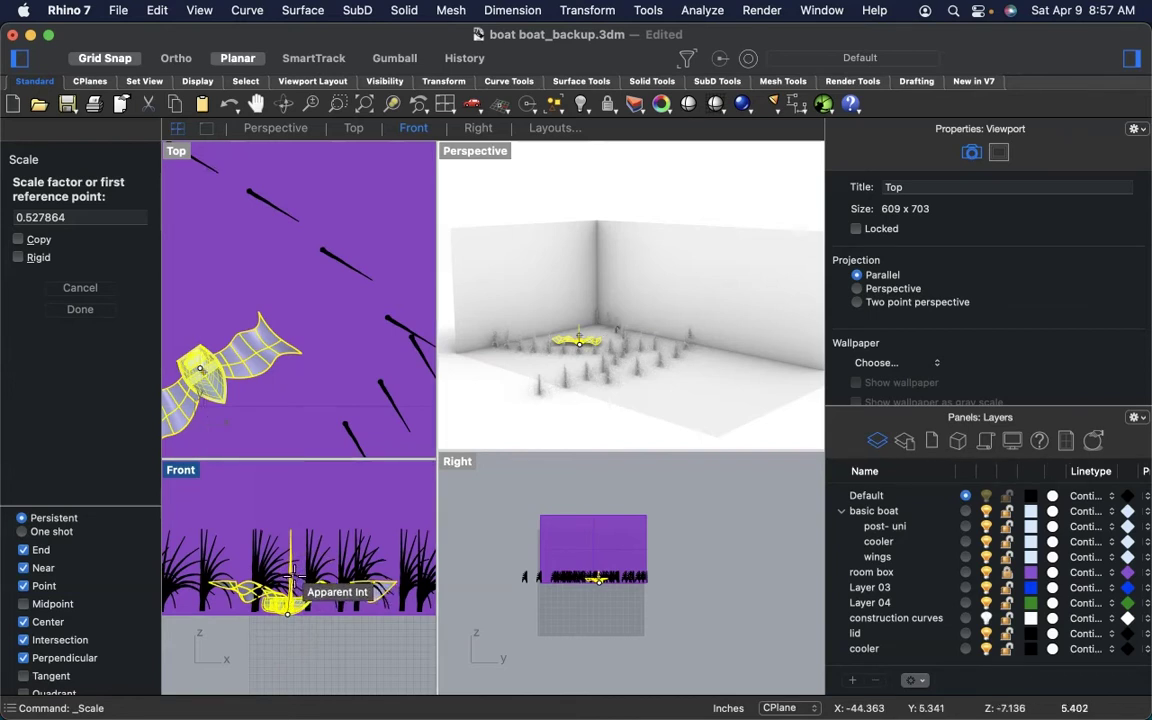
{"action": "key", "text": "F8"}
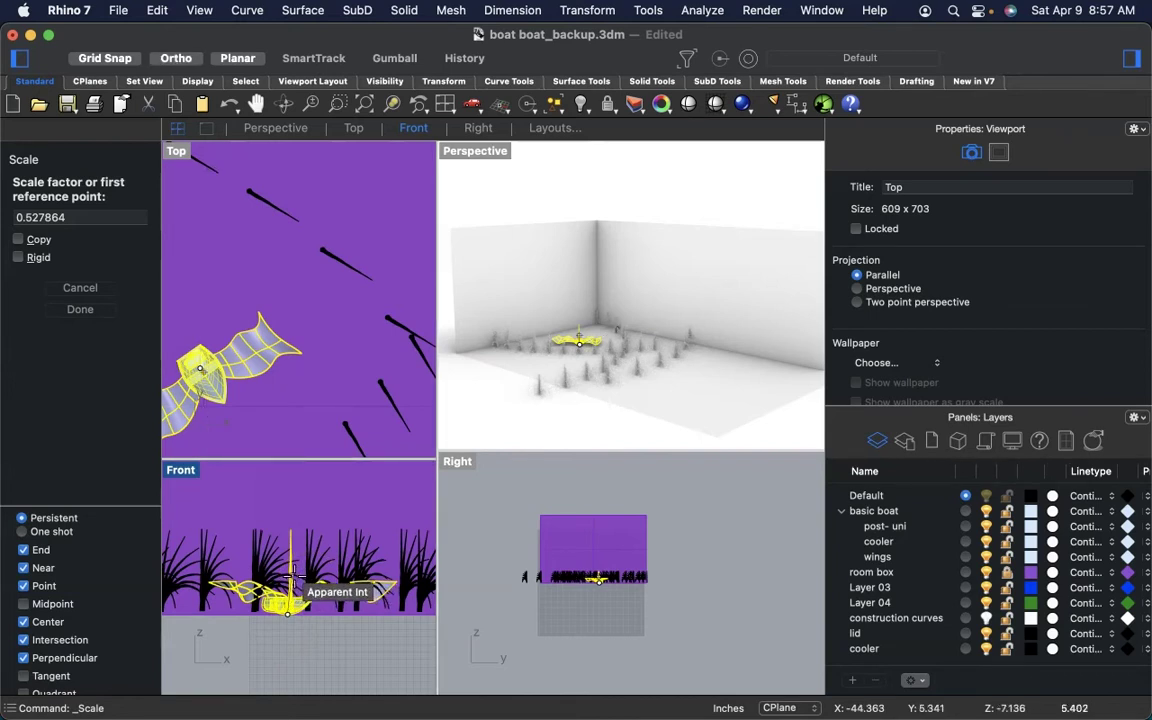
{"action": "left_click", "coordinate": [288, 518]}
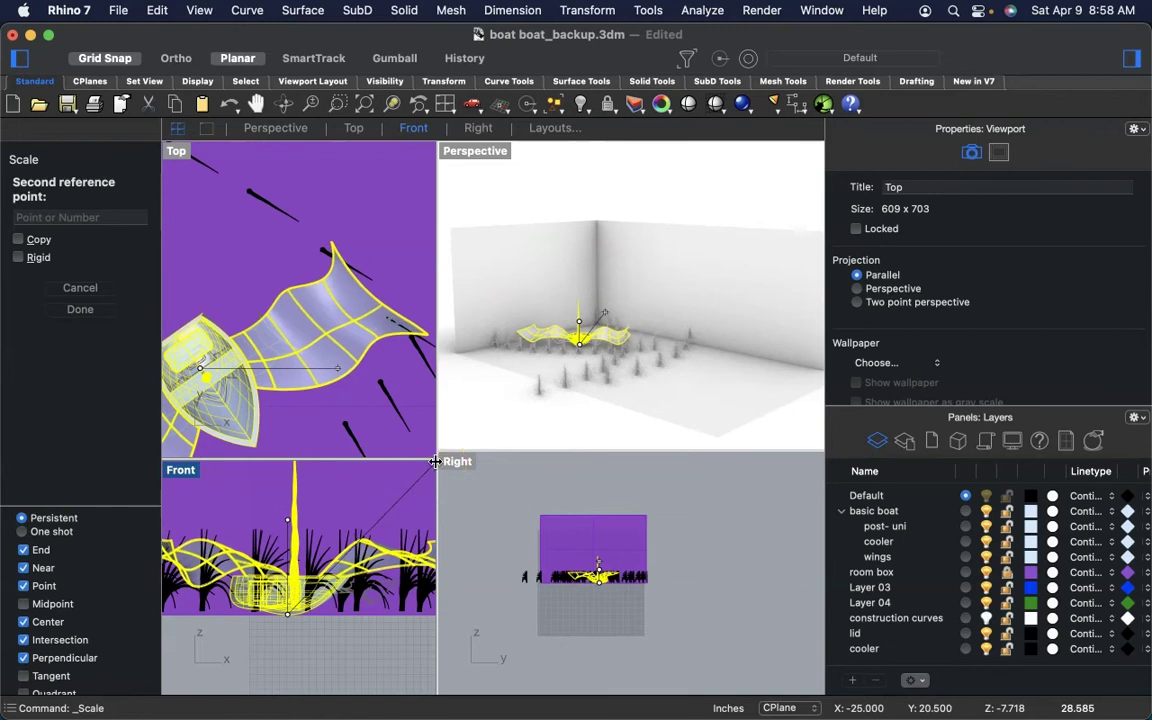
{"action": "left_click_drag", "start_coordinate": [471, 456], "coordinate": [579, 366]}
{"action": "scroll", "coordinate": [507, 477], "scroll_direction": "down", "scroll_amount": 5}
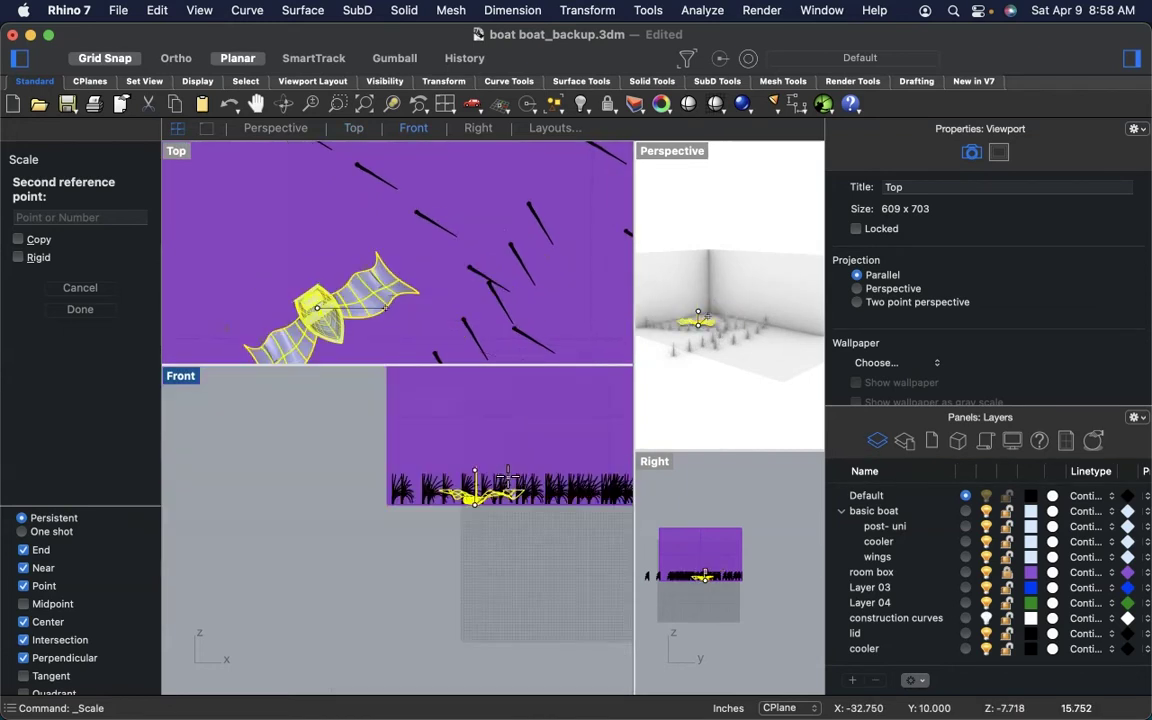
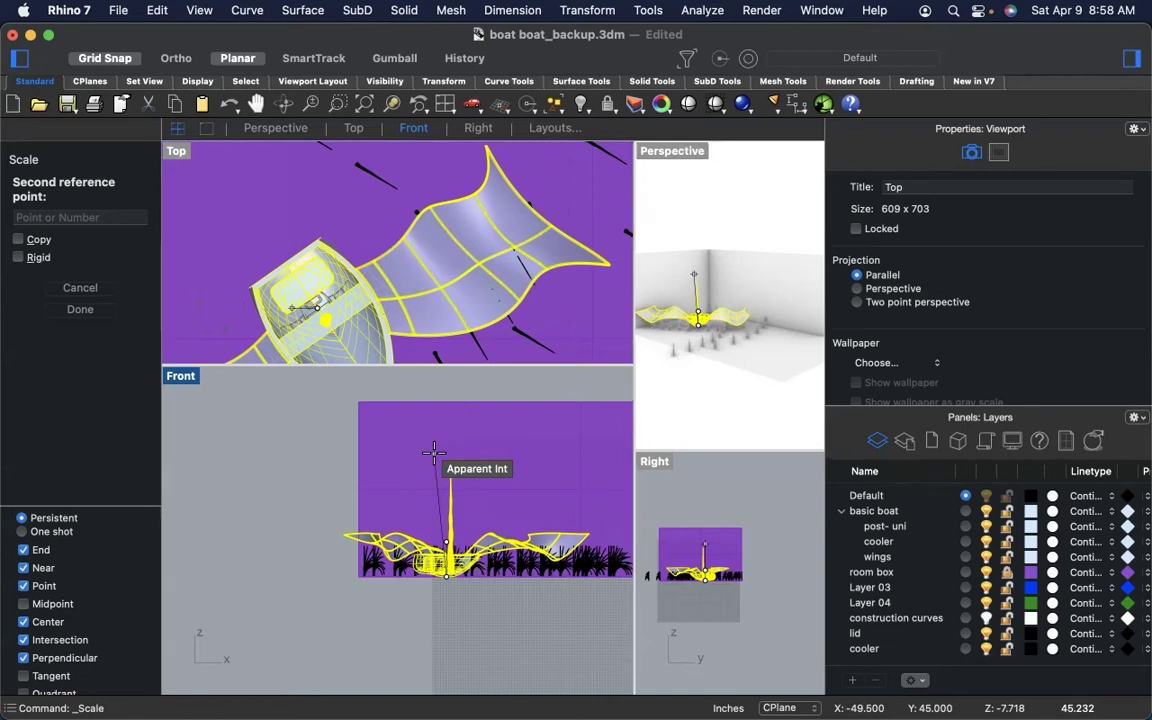
{"action": "left_click", "coordinate": [433, 453]}
{"action": "key", "text": "Escape"}
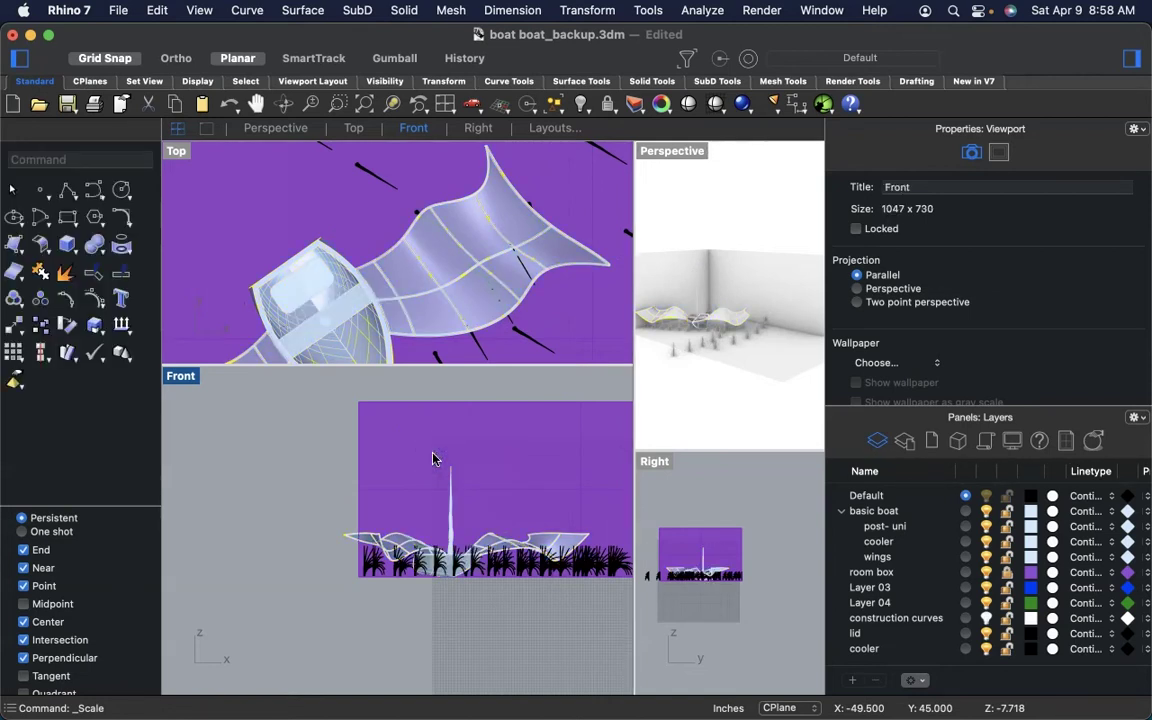
- Widen the Perspective viewport and examine the boat's size against the grass rows and room walls
{"action": "mouse_move", "coordinate": [650, 362]}
{"action": "right_mouse_down"}
{"action": "mouse_move", "coordinate": [689, 339]}
{"action": "mouse_move", "coordinate": [635, 347]}
{"action": "right_mouse_up"}
{"action": "left_click_drag", "start_coordinate": [442, 375], "coordinate": [328, 401]}
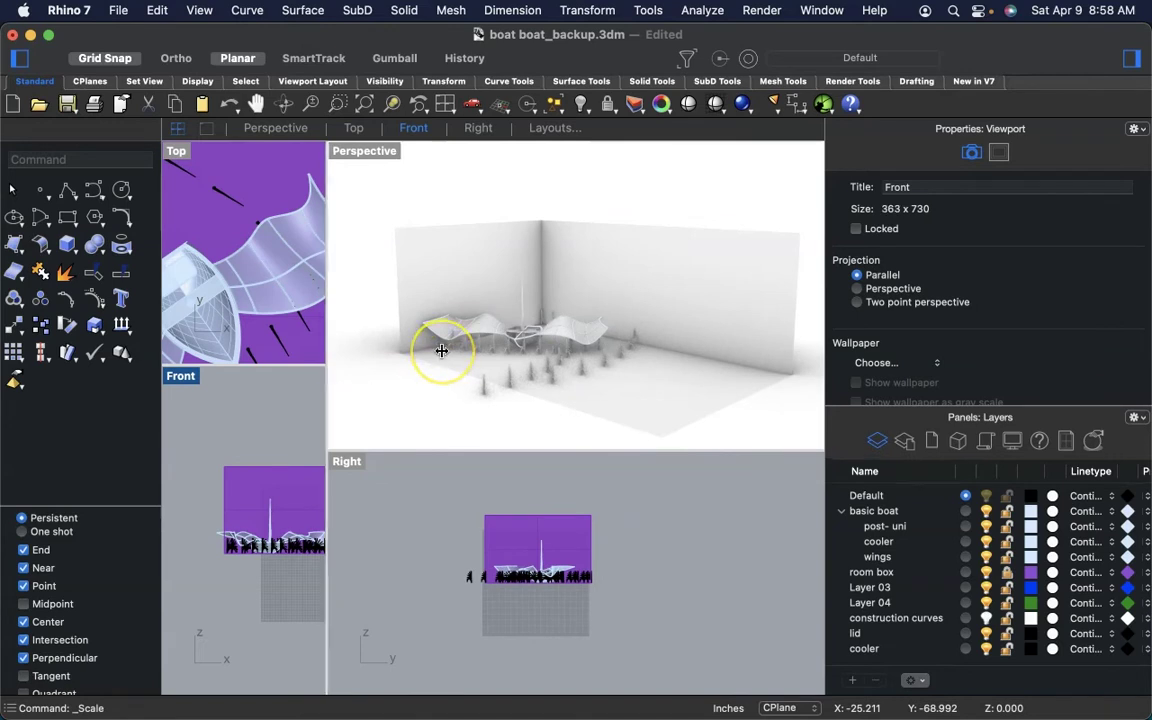
{"action": "right_click_drag", "start_coordinate": [417, 433], "coordinate": [417, 429]}
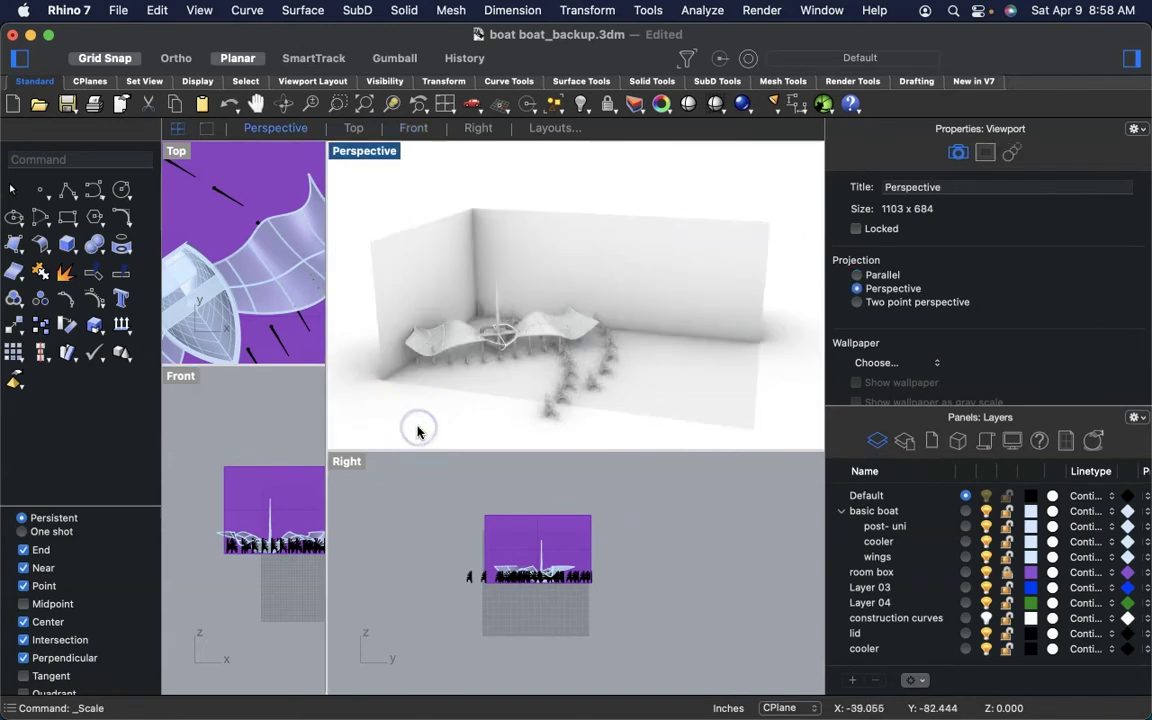
{"action": "right_click_drag", "start_coordinate": [491, 390], "coordinate": [491, 390]}
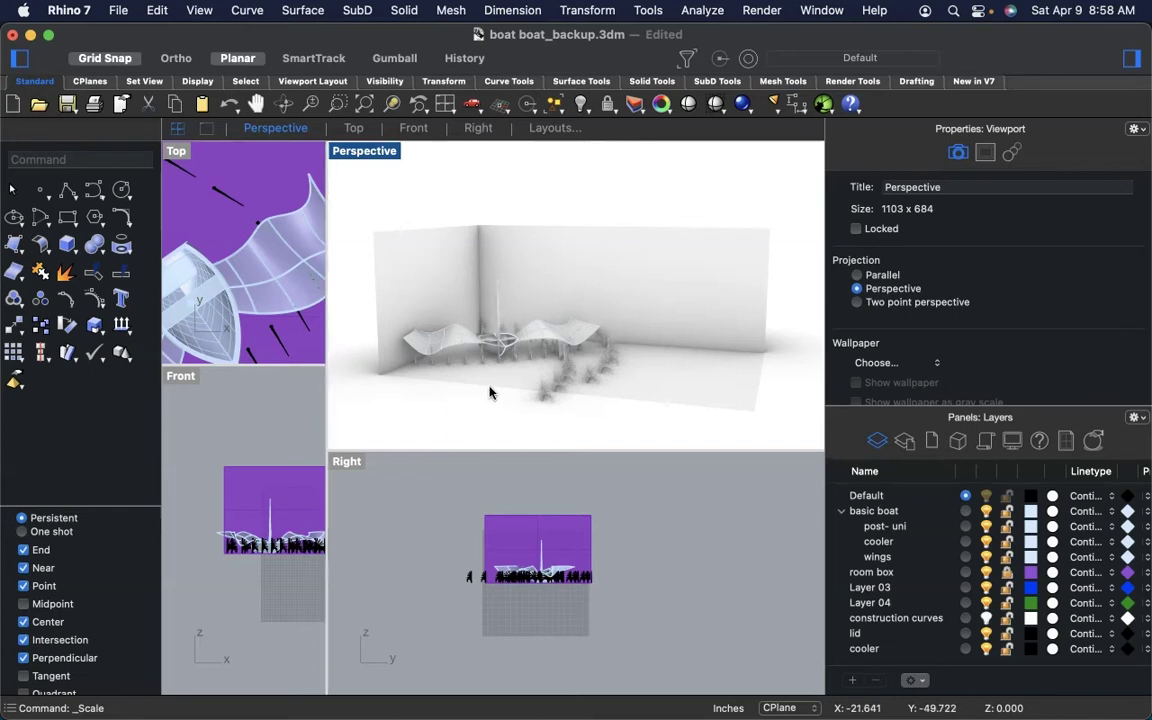
{"action": "scroll", "coordinate": [522, 483], "scroll_direction": "up", "scroll_amount": 3}
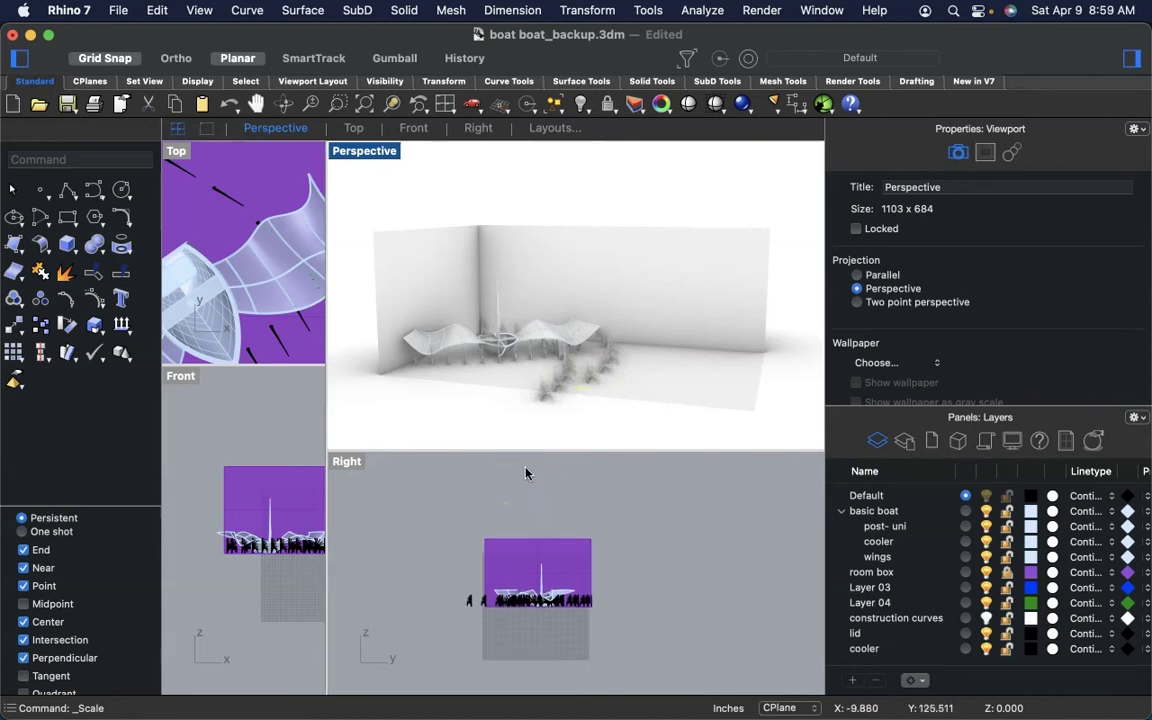
- Examine the enlarged boat, its wings and the surrounding grass rows from several angles in the Perspective view
{"action": "left_click", "coordinate": [490, 327]}
{"action": "right_click_drag", "start_coordinate": [490, 327], "coordinate": [544, 262]}
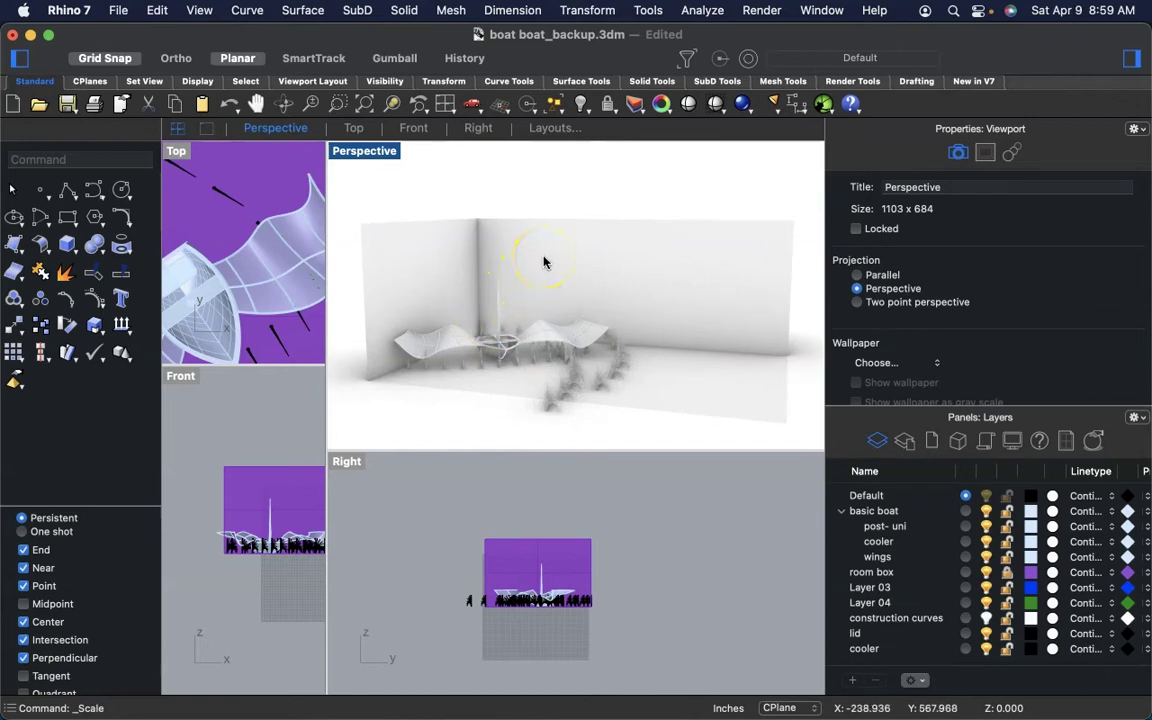
{"action": "left_click", "coordinate": [518, 316]}
{"action": "right_click_drag", "start_coordinate": [487, 316], "coordinate": [505, 290]}
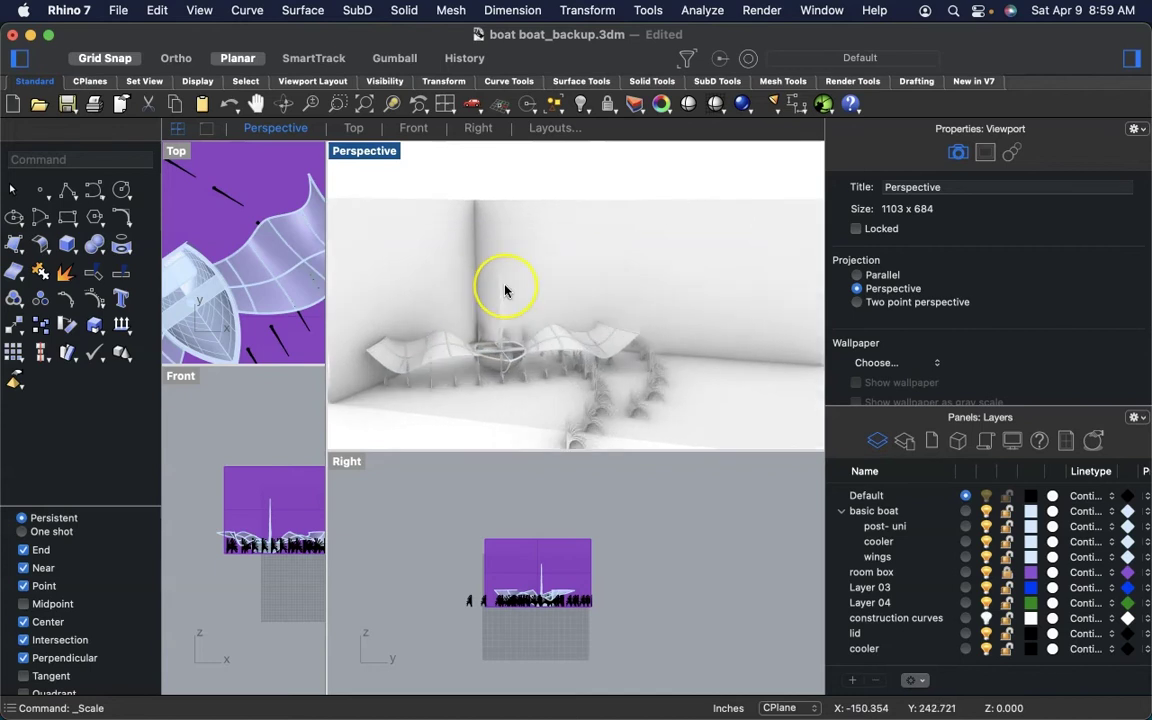
{"action": "scroll", "coordinate": [505, 290], "scroll_direction": "up", "scroll_amount": 4}
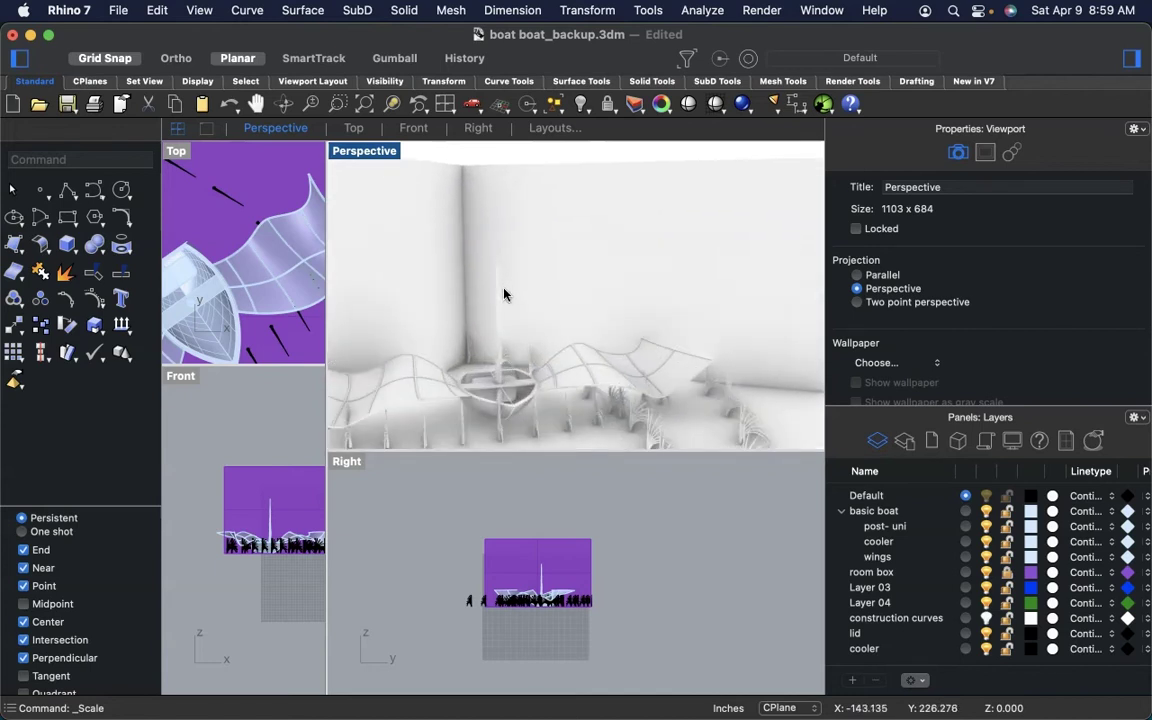
{"action": "scroll", "coordinate": [504, 295], "scroll_direction": "down", "scroll_amount": 2}
{"action": "right_click_drag", "start_coordinate": [504, 294], "coordinate": [504, 291]}
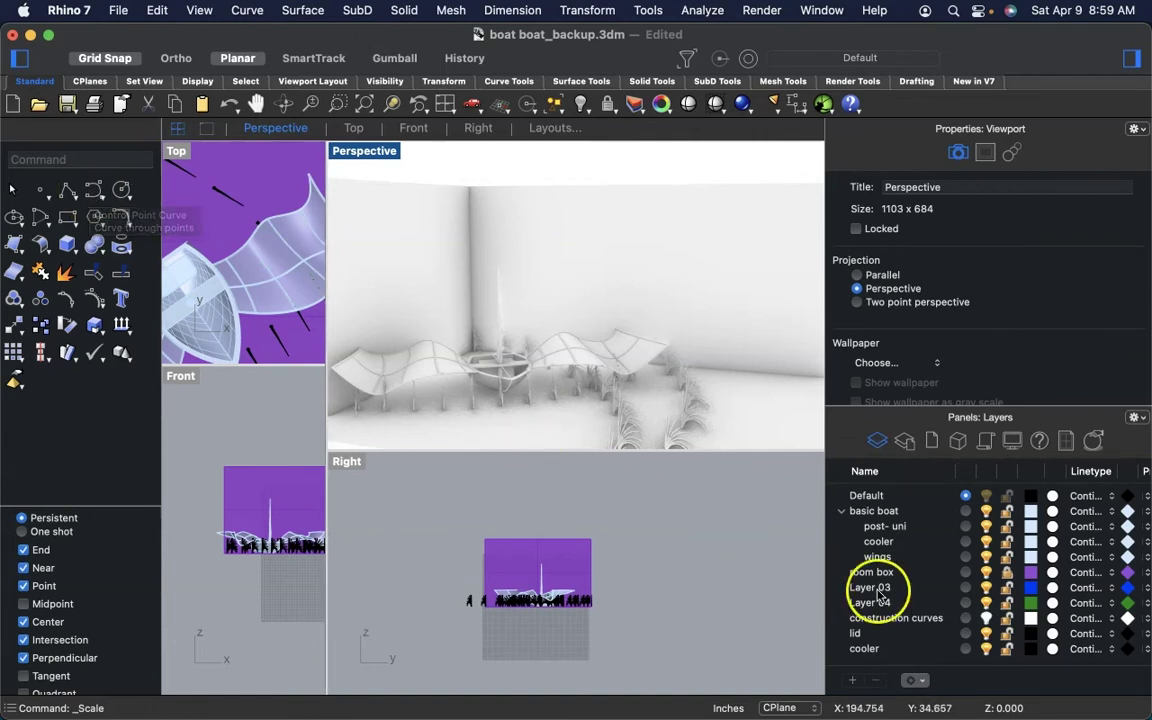
- Hide the basic boat layer with its sublayers and add a new layer named grass
{"action": "left_click", "coordinate": [987, 617]}
{"action": "left_click", "coordinate": [987, 511]}
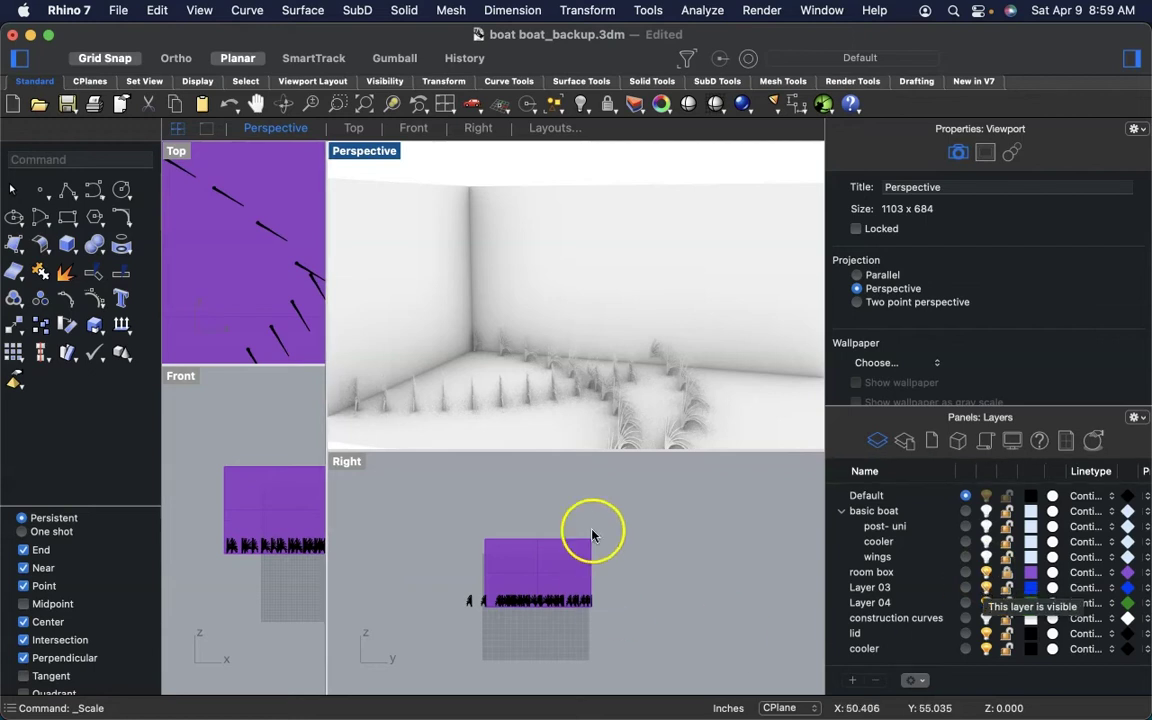
{"action": "left_click_drag", "start_coordinate": [432, 579], "coordinate": [648, 622]}
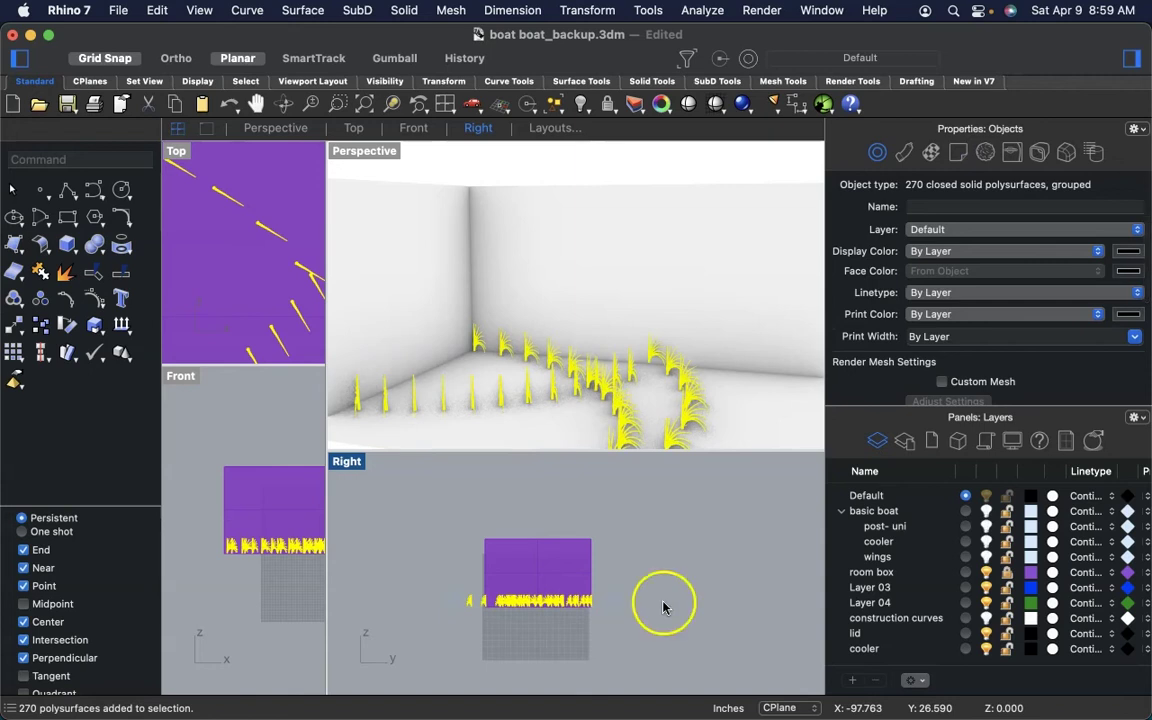
{"action": "left_click", "coordinate": [853, 677]}
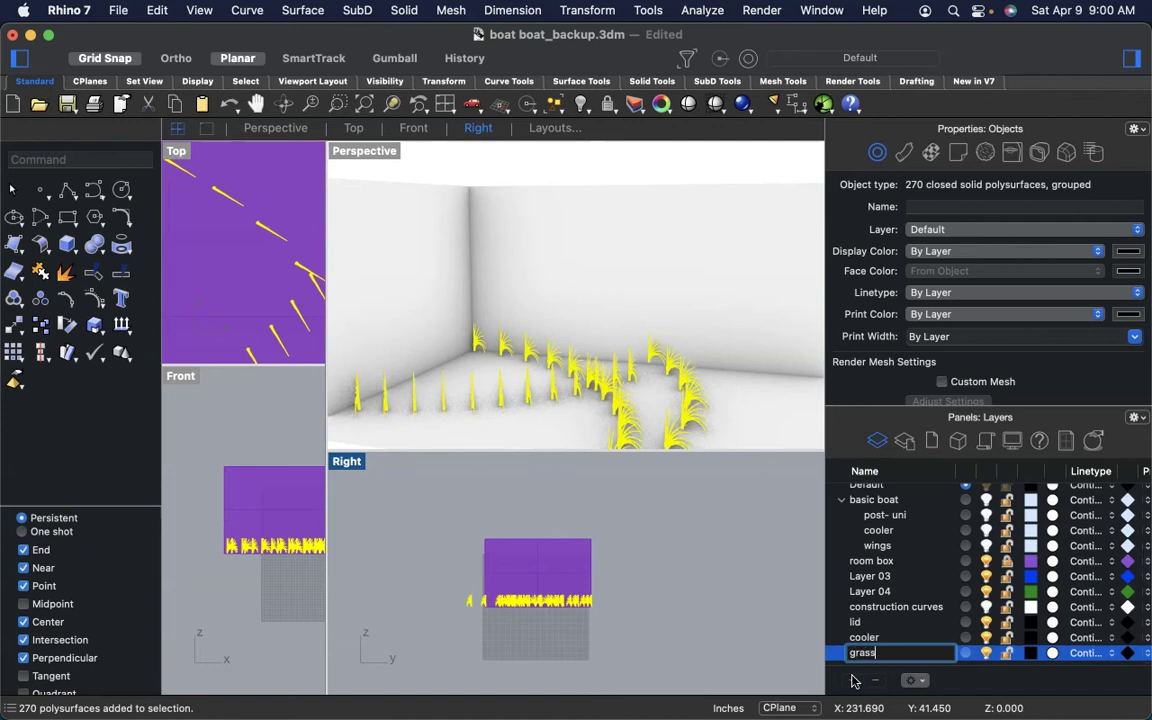
{"action": "key", "text": "Return"}
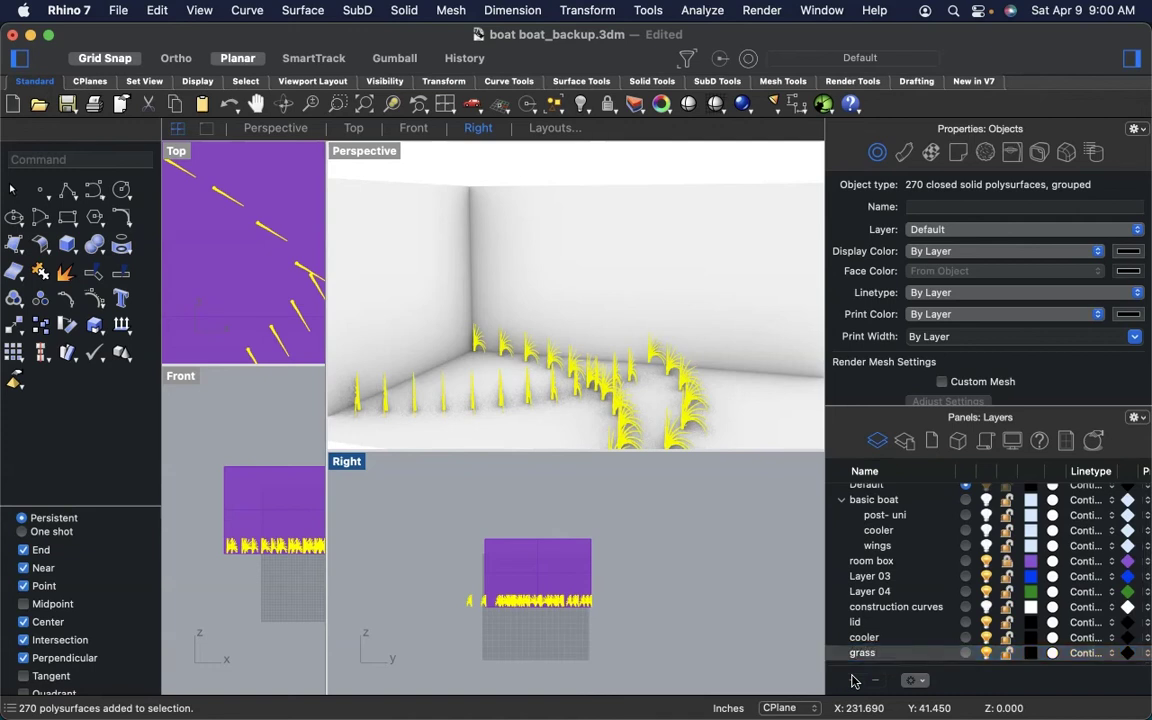
- Select all the grass clumps in the Right view and move them to the grass layer
{"action": "left_click", "coordinate": [670, 578]}
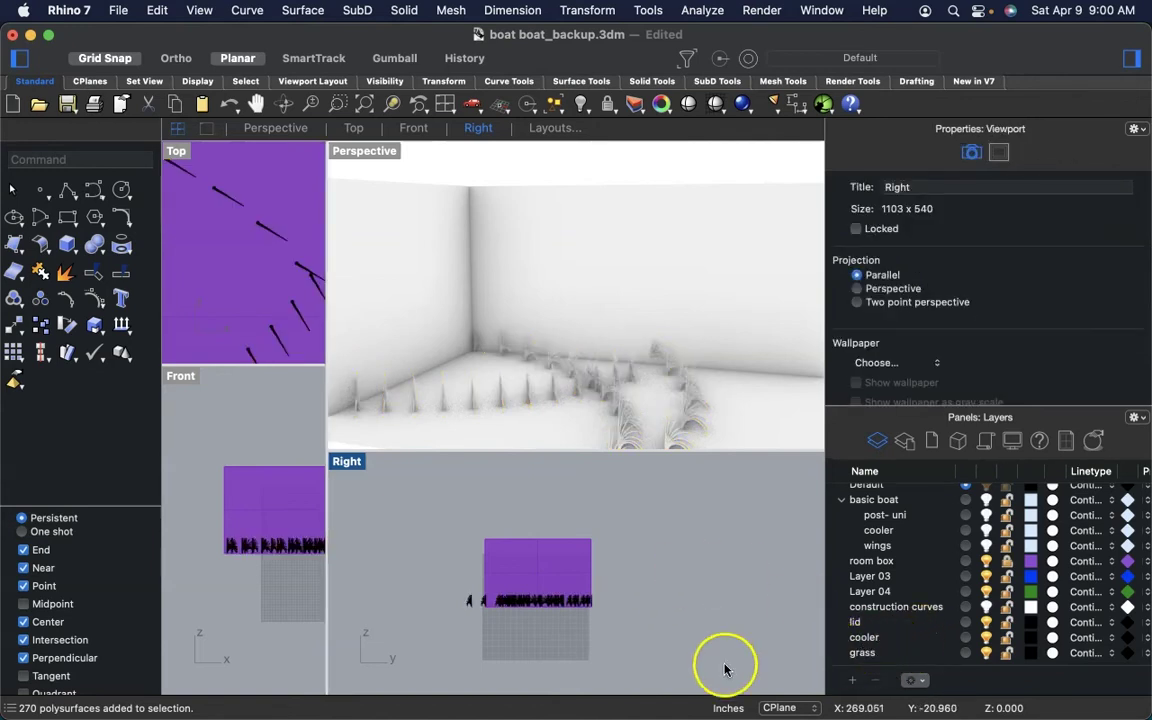
{"action": "left_click_drag", "start_coordinate": [628, 582], "coordinate": [437, 613]}
{"action": "key", "text": "super+c"}
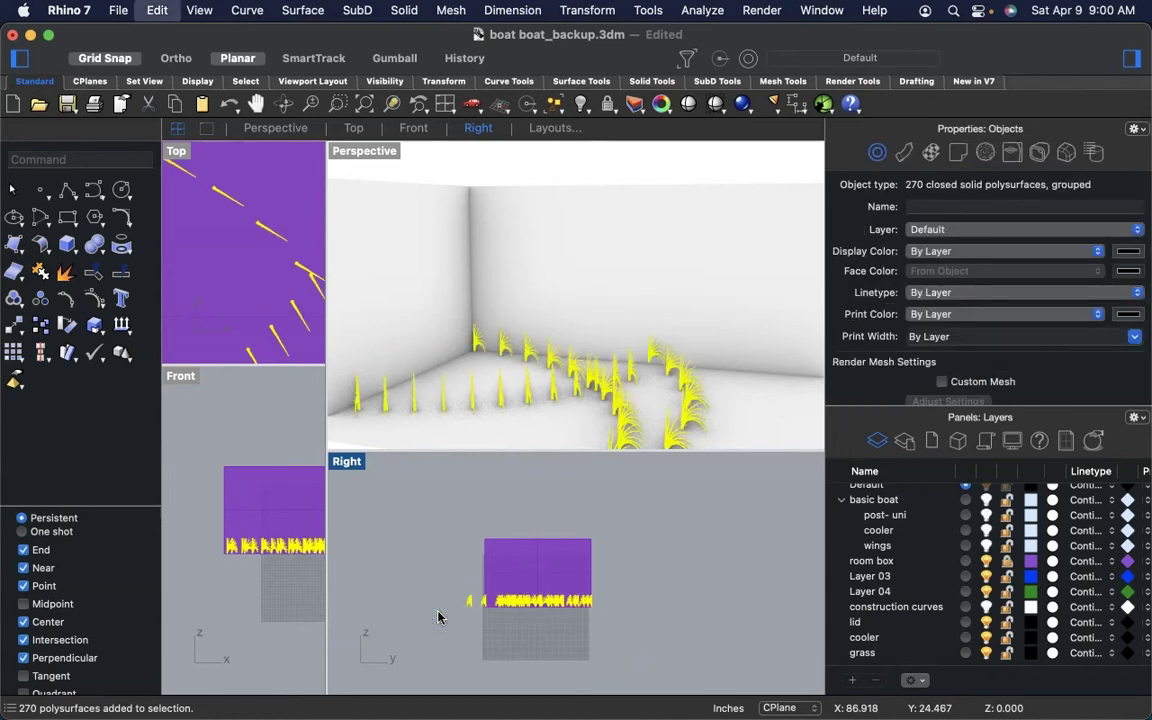
{"action": "left_click", "coordinate": [901, 656]}
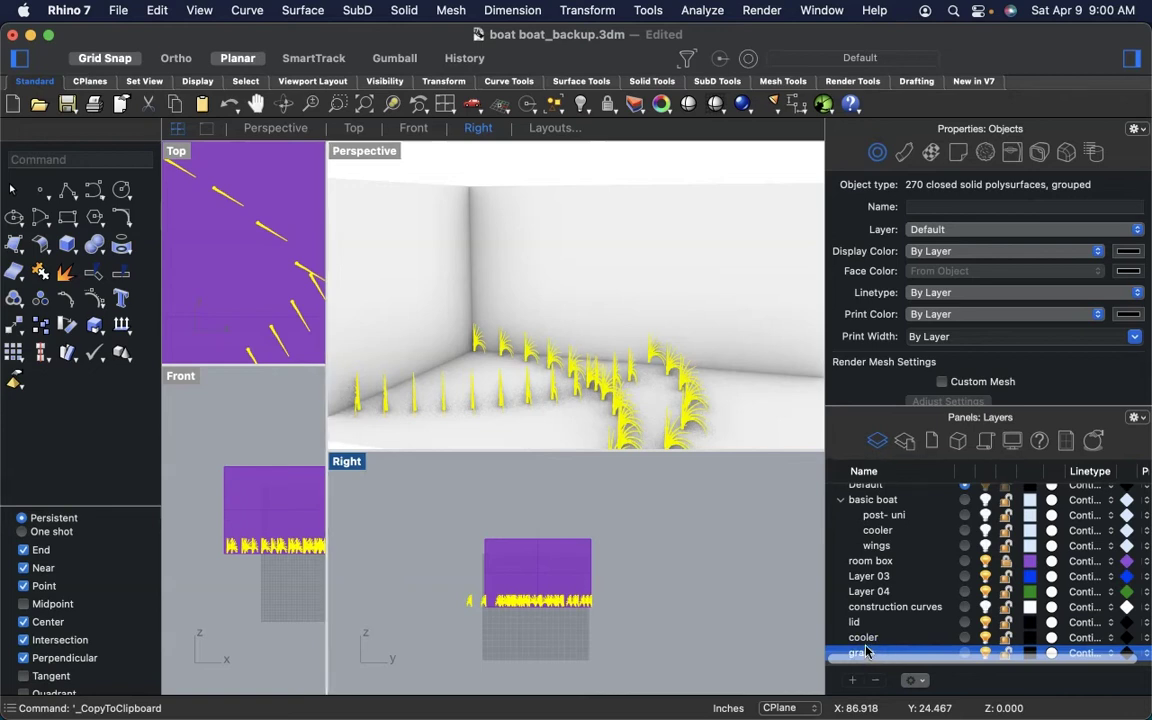
{"action": "scroll", "coordinate": [913, 606], "scroll_direction": "down", "scroll_amount": 1}
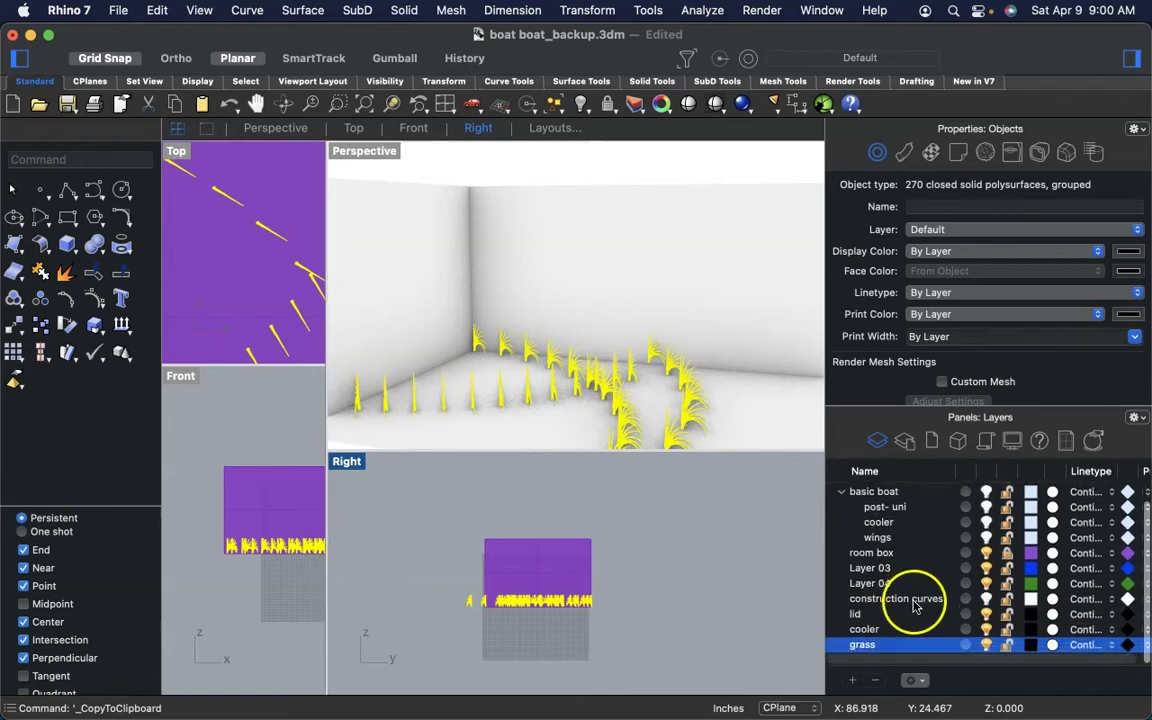
{"action": "right_click", "coordinate": [868, 652]}
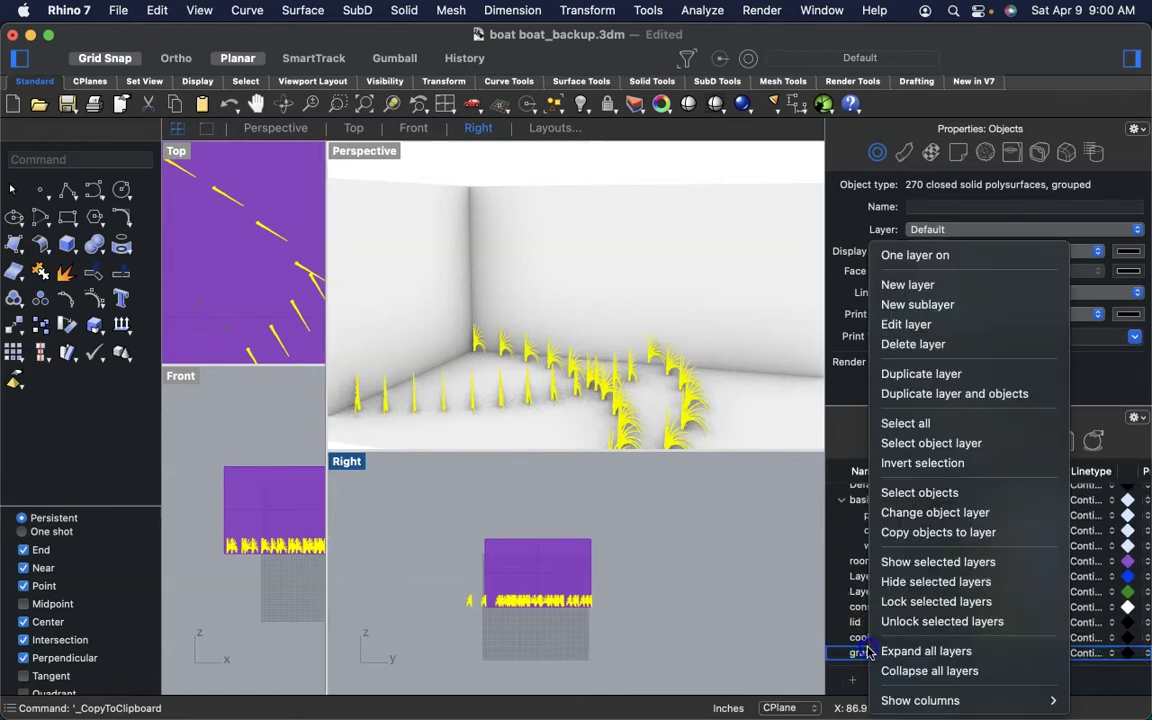
{"action": "left_click", "coordinate": [910, 510]}
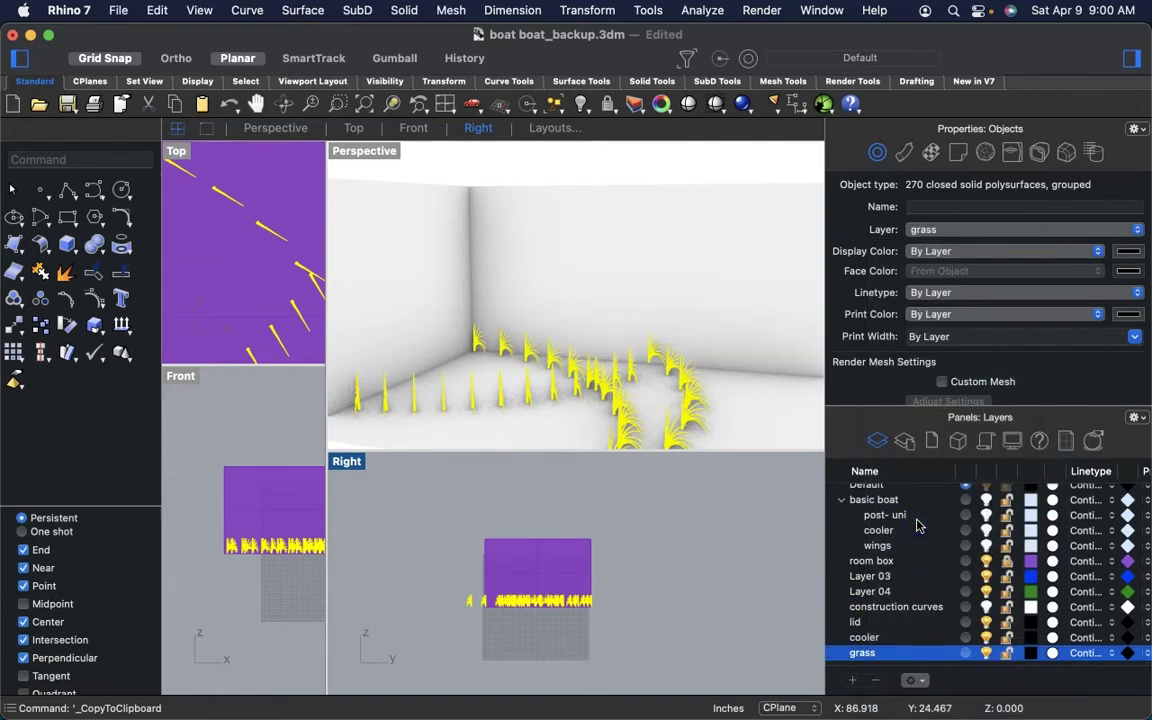
- Hide the grass and room box layers to leave an empty modelling space
{"action": "left_click", "coordinate": [986, 653]}
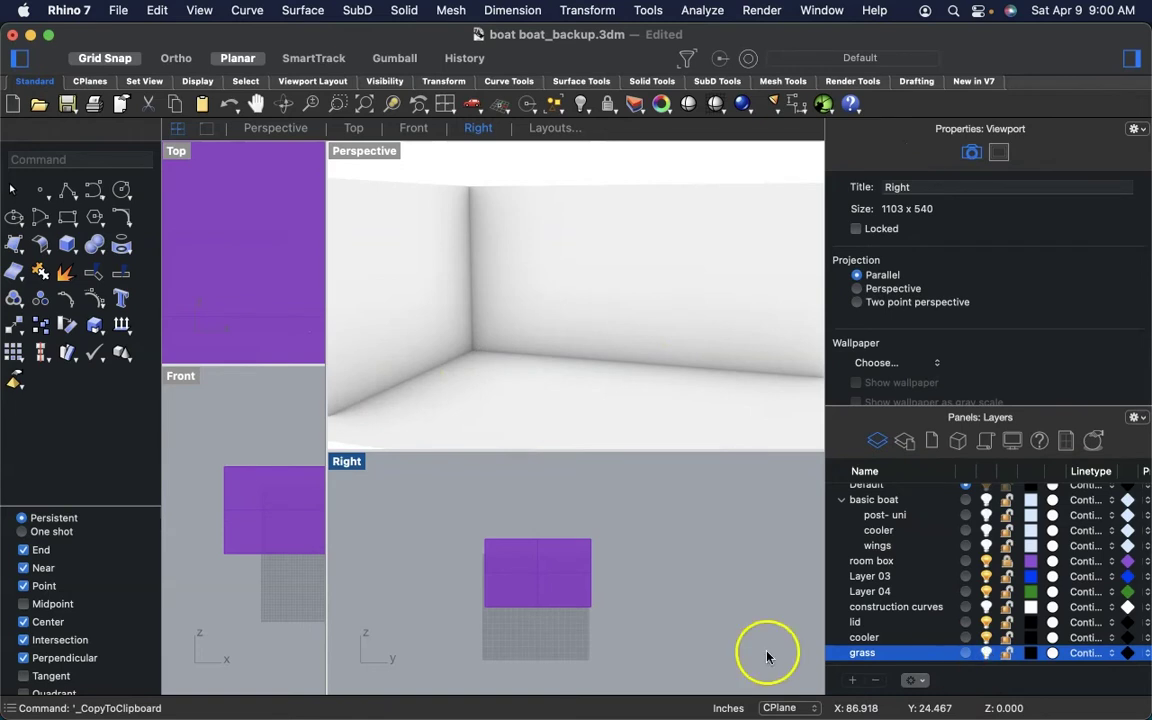
{"action": "scroll", "coordinate": [985, 550], "scroll_direction": "right", "scroll_amount": 2}
{"action": "left_click", "coordinate": [972, 562]}
{"action": "left_click", "coordinate": [973, 563]}
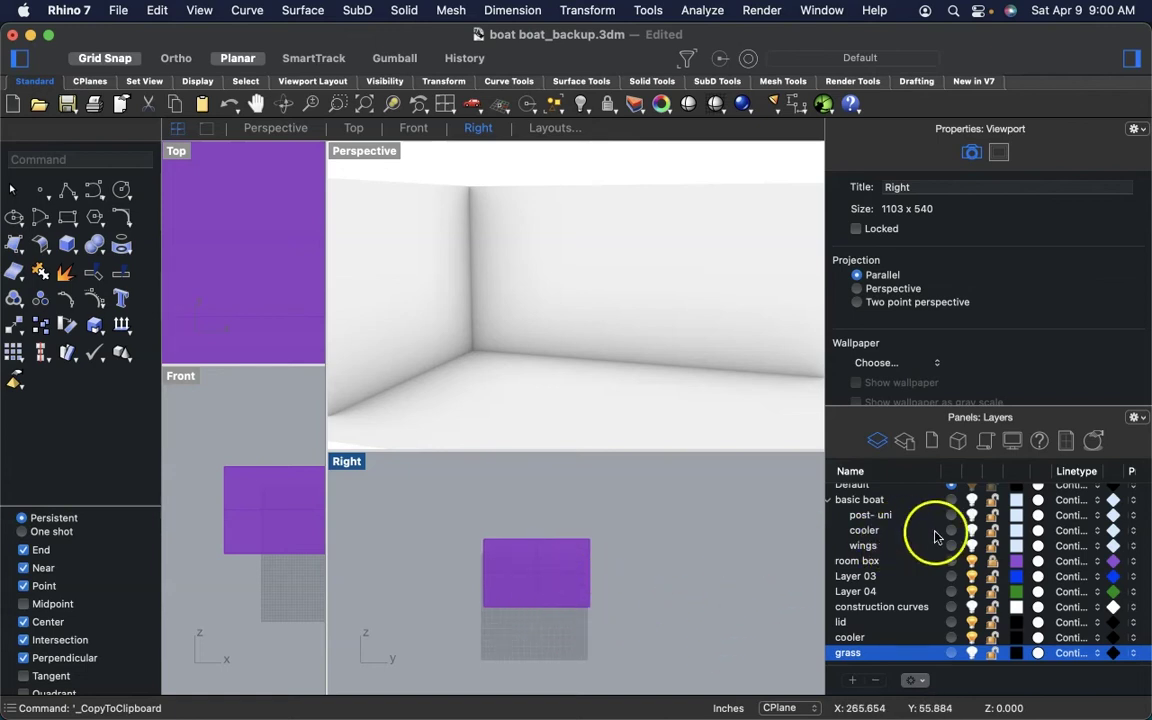
{"action": "left_click", "coordinate": [971, 561]}
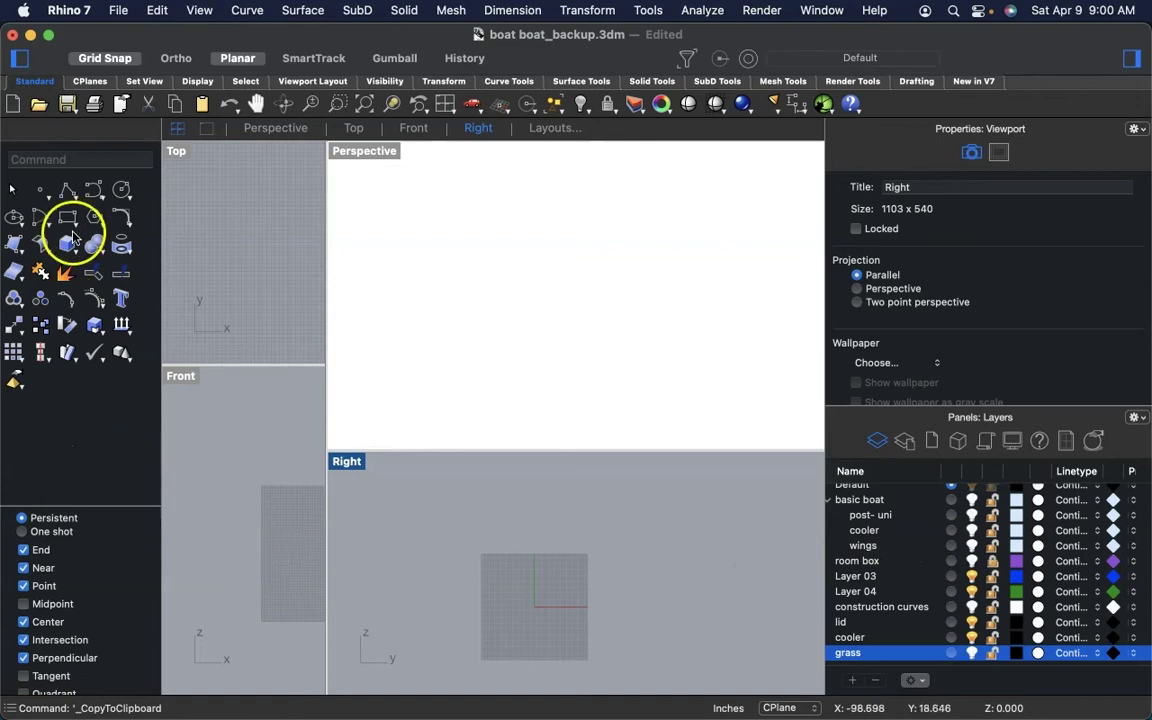
- Draw a three-point control point curve in the Right view, about 41 inches tall and bowing outward from the vertical axis
{"action": "left_click", "coordinate": [94, 189]}
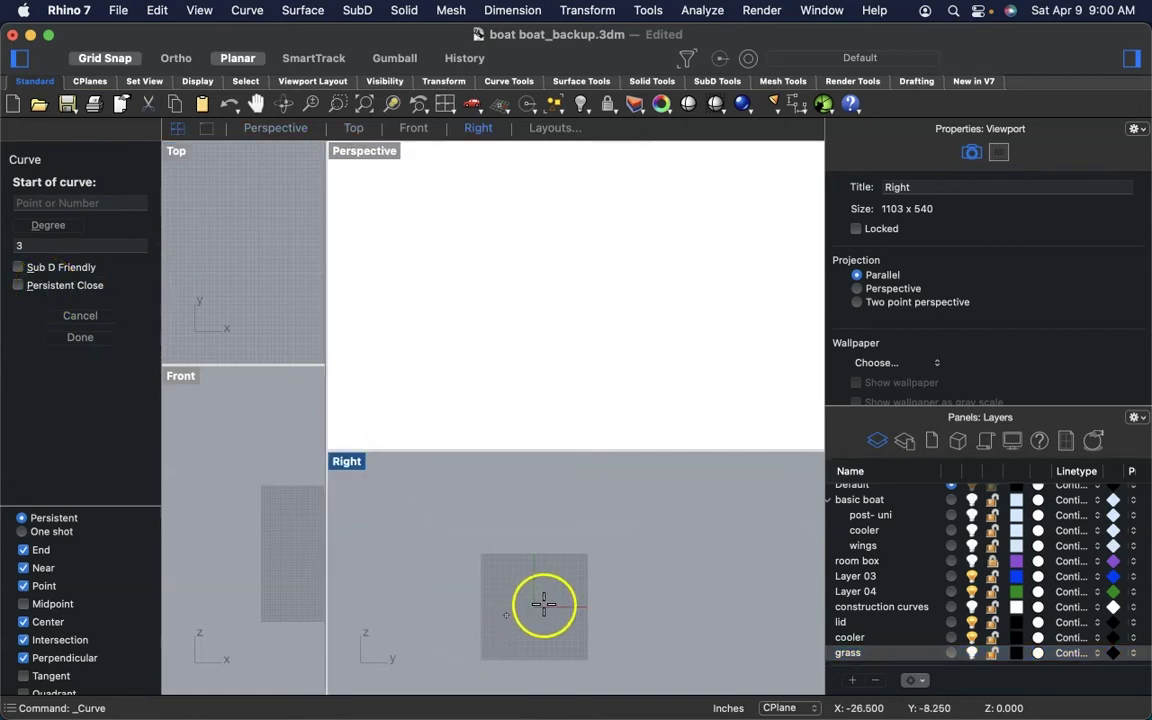
{"action": "scroll", "coordinate": [546, 604], "scroll_direction": "up", "scroll_amount": 4}
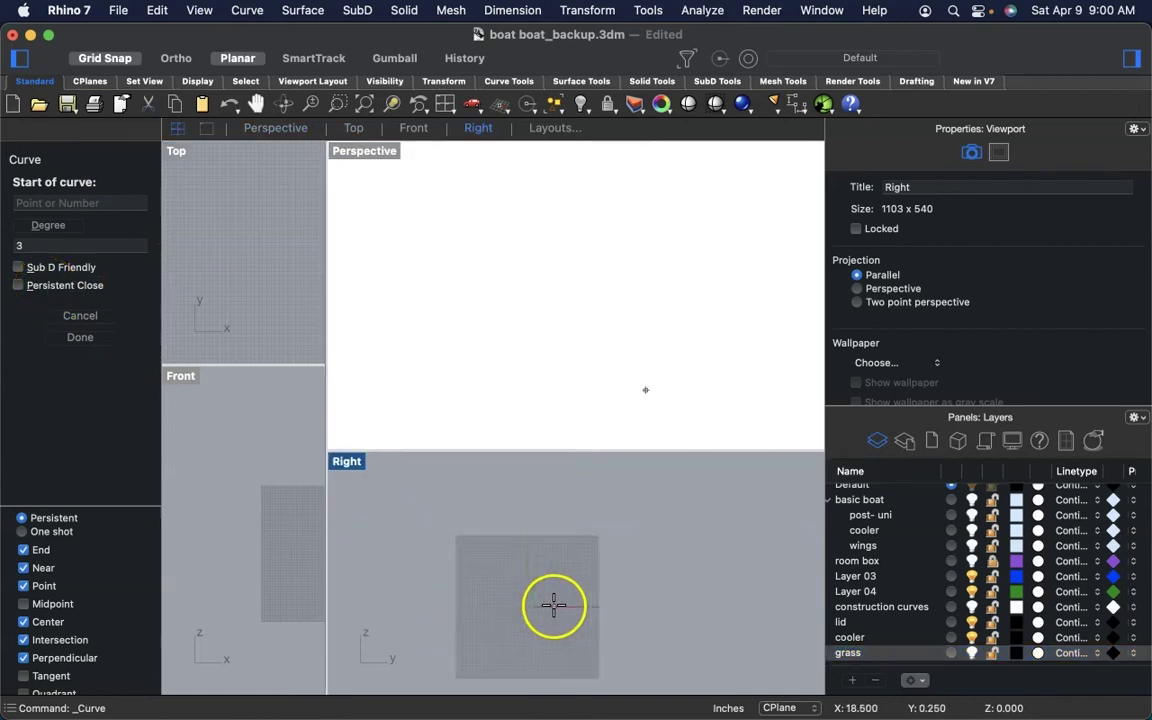
{"action": "scroll", "coordinate": [554, 600], "scroll_direction": "up", "scroll_amount": 2}
{"action": "right_click_drag", "start_coordinate": [555, 595], "coordinate": [562, 624]}
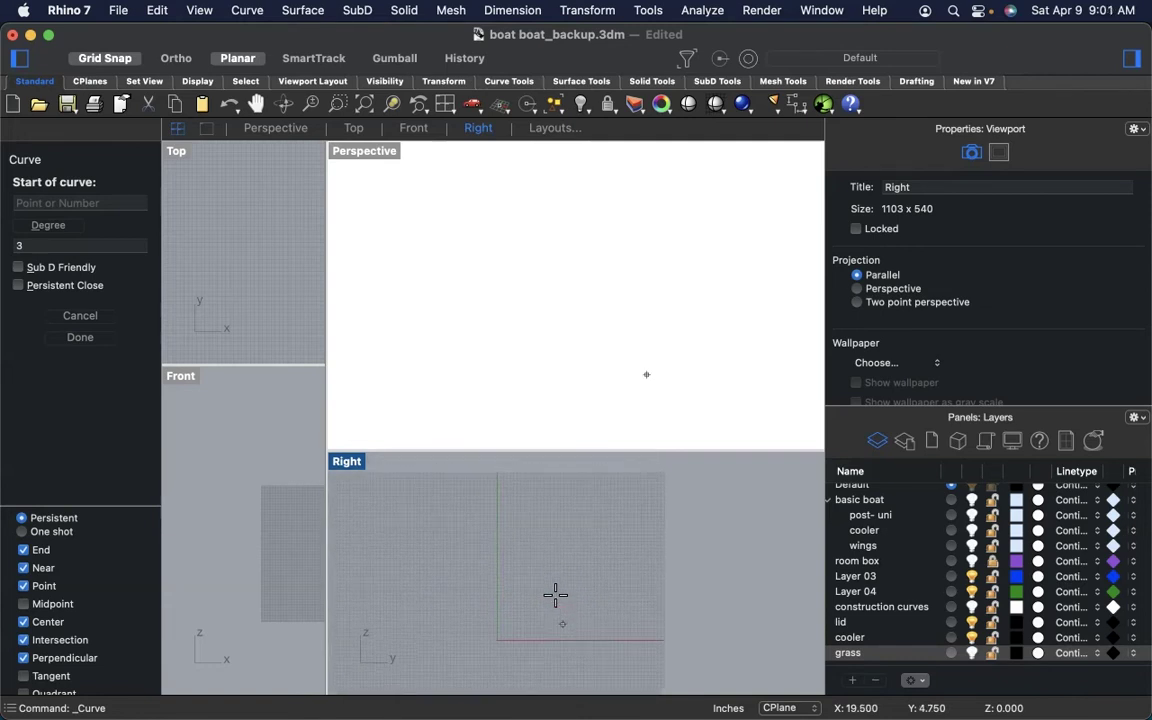
{"action": "left_click", "coordinate": [517, 636]}
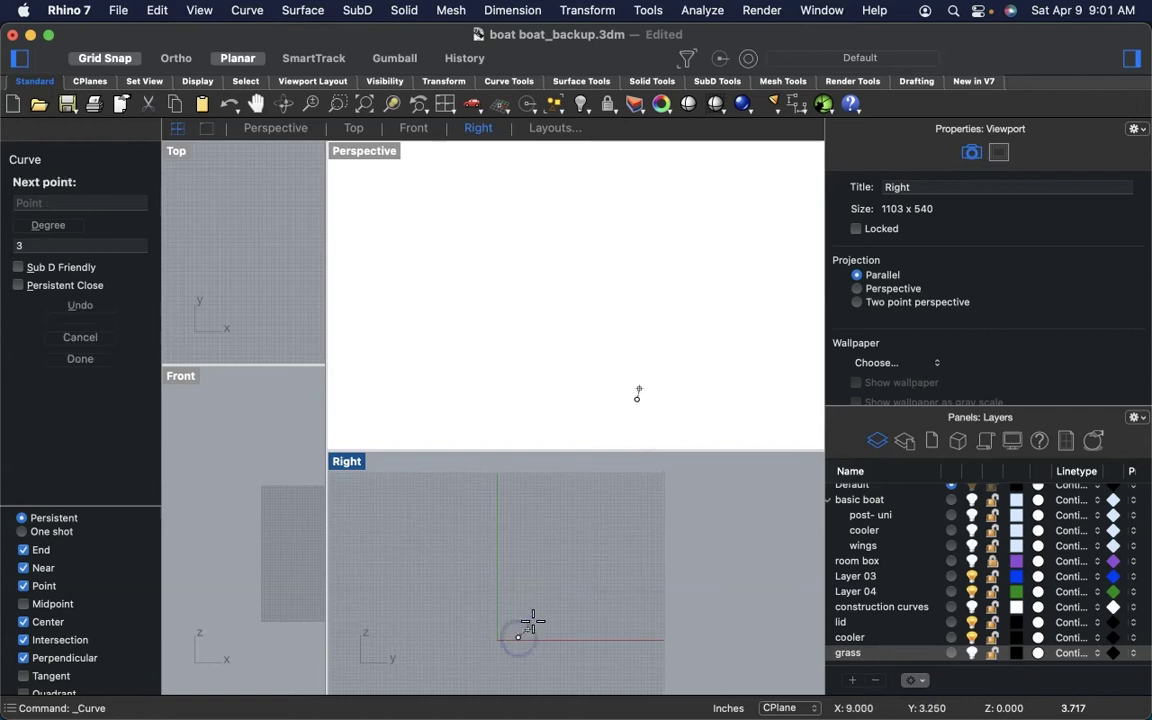
{"action": "left_click", "coordinate": [542, 574]}
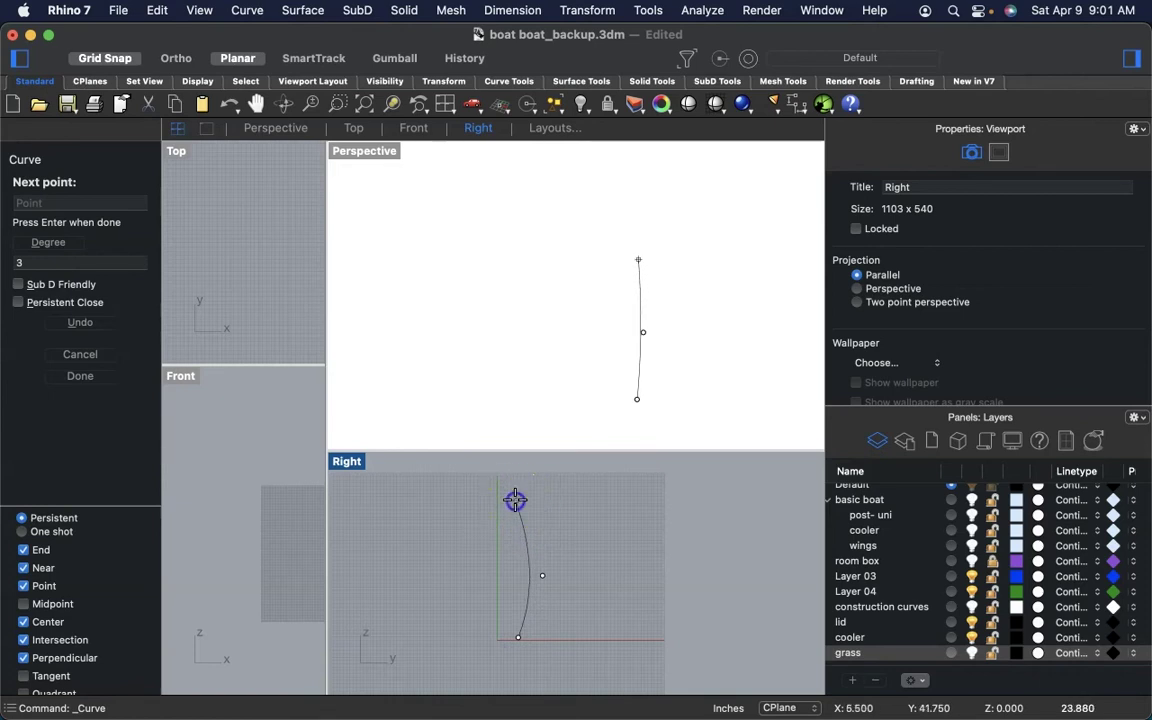
{"action": "left_click", "coordinate": [514, 500]}
{"action": "key", "text": "Return"}
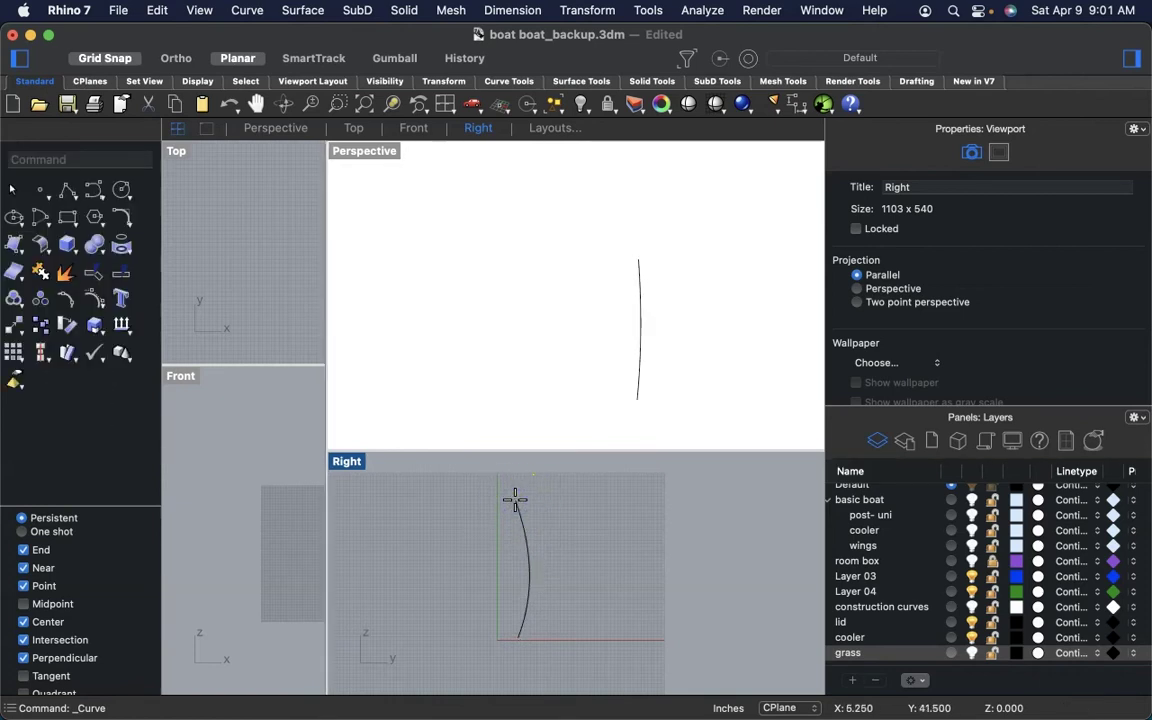
- Move the curve's middle control point farther outward, to about X 19, Y 21, for a fuller belly
{"action": "left_click", "coordinate": [532, 577]}
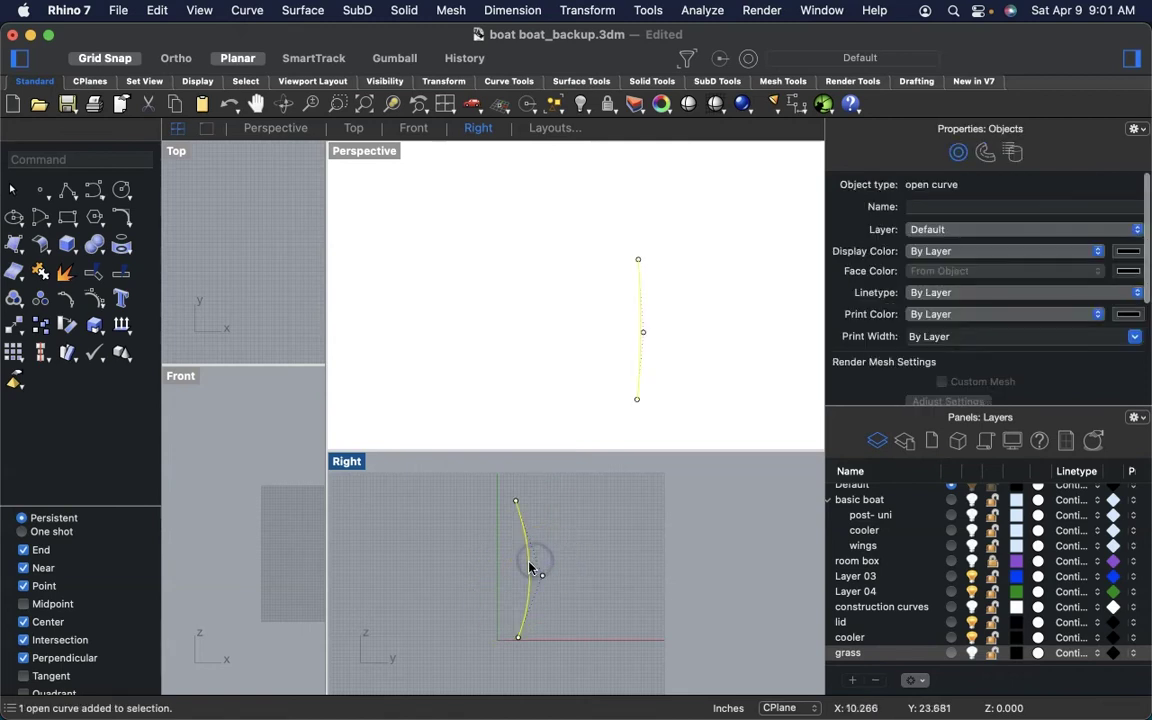
{"action": "left_click_drag", "start_coordinate": [532, 568], "coordinate": [560, 571]}
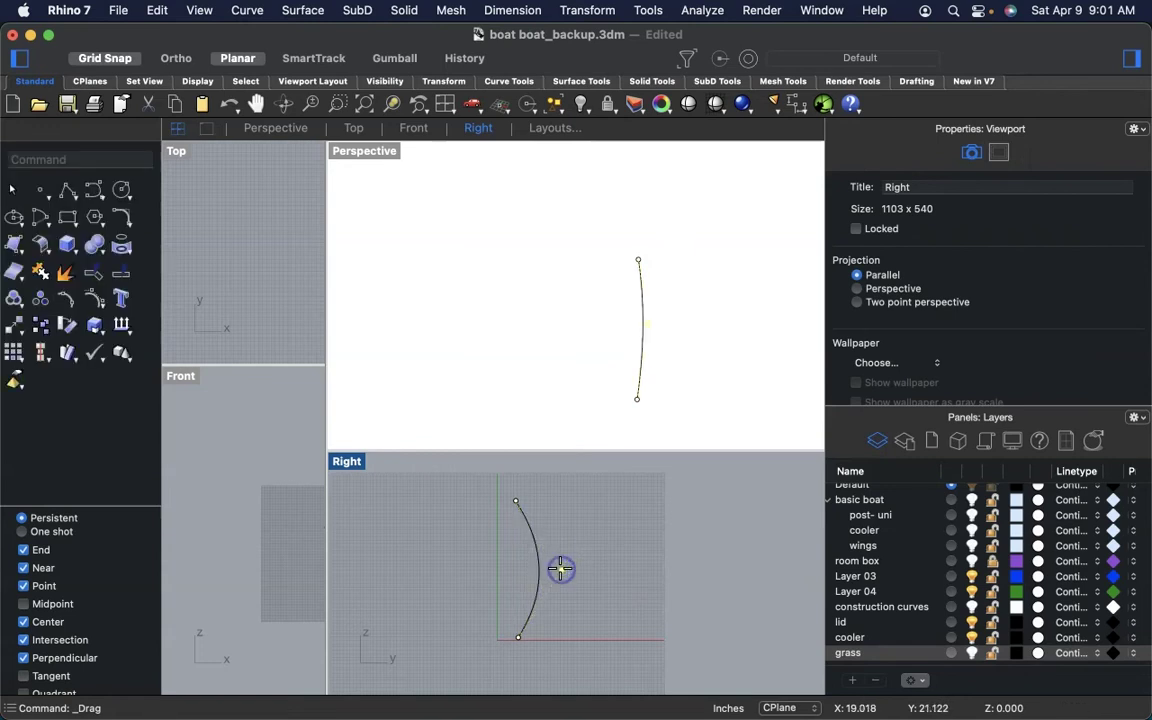
{"action": "left_click", "coordinate": [436, 534]}
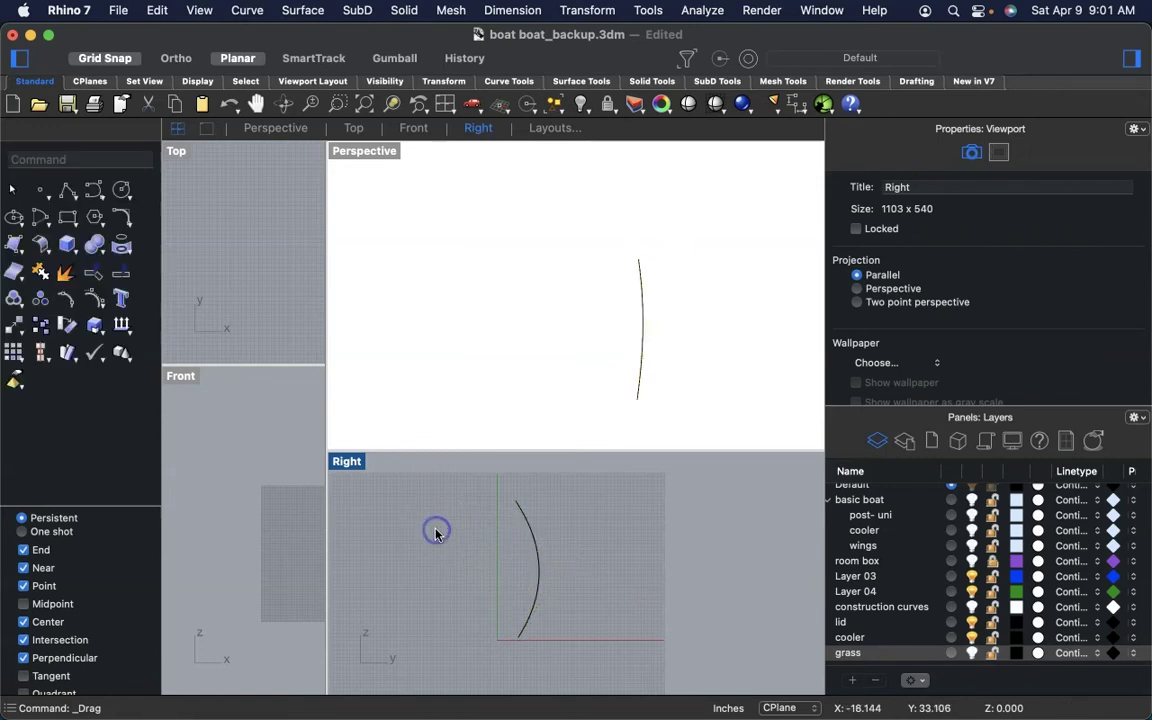
- Revolve the profile curve a full circle about a vertical axis starting at about X 2.5, Y 0.5 in the Right view
{"action": "left_click", "coordinate": [297, 11]}
{"action": "left_click", "coordinate": [303, 116]}
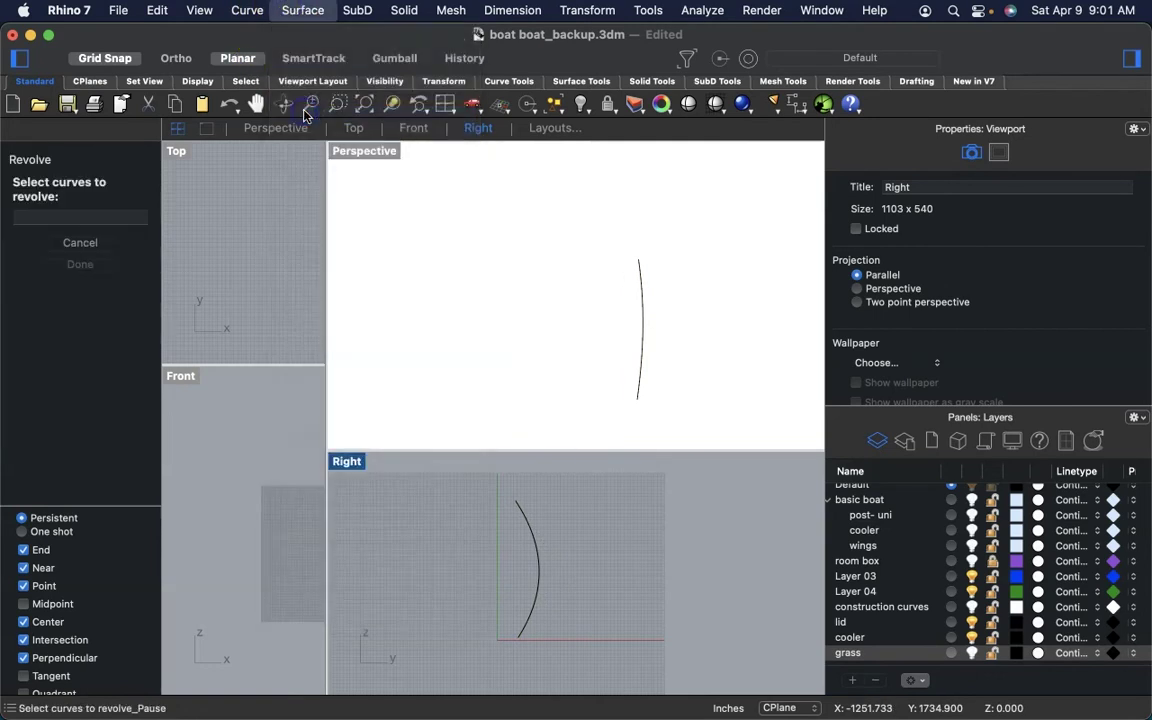
{"action": "left_click", "coordinate": [539, 587]}
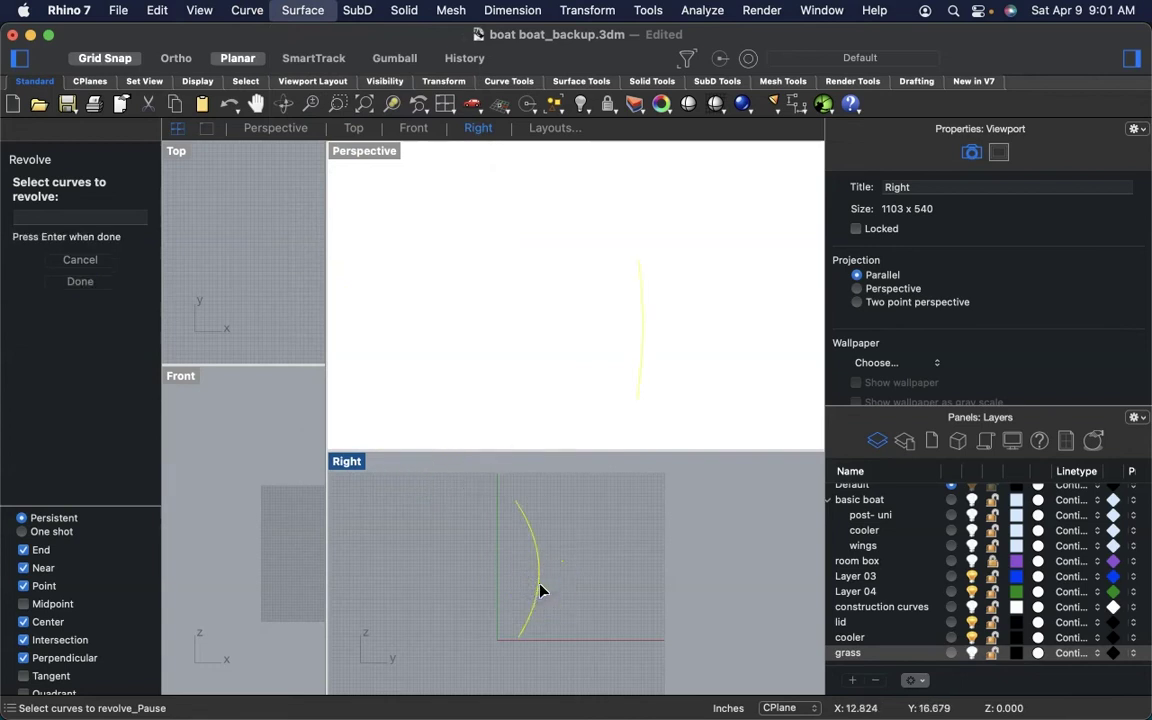
{"action": "key", "text": "Return"}
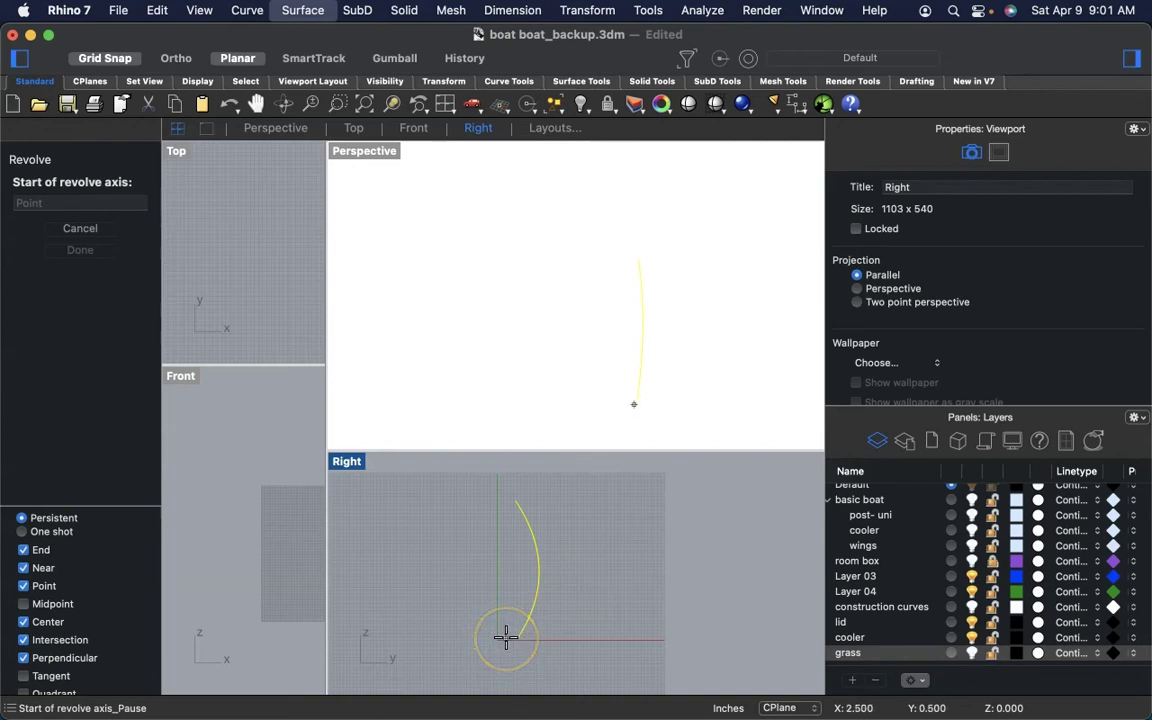
{"action": "left_click", "coordinate": [506, 638]}
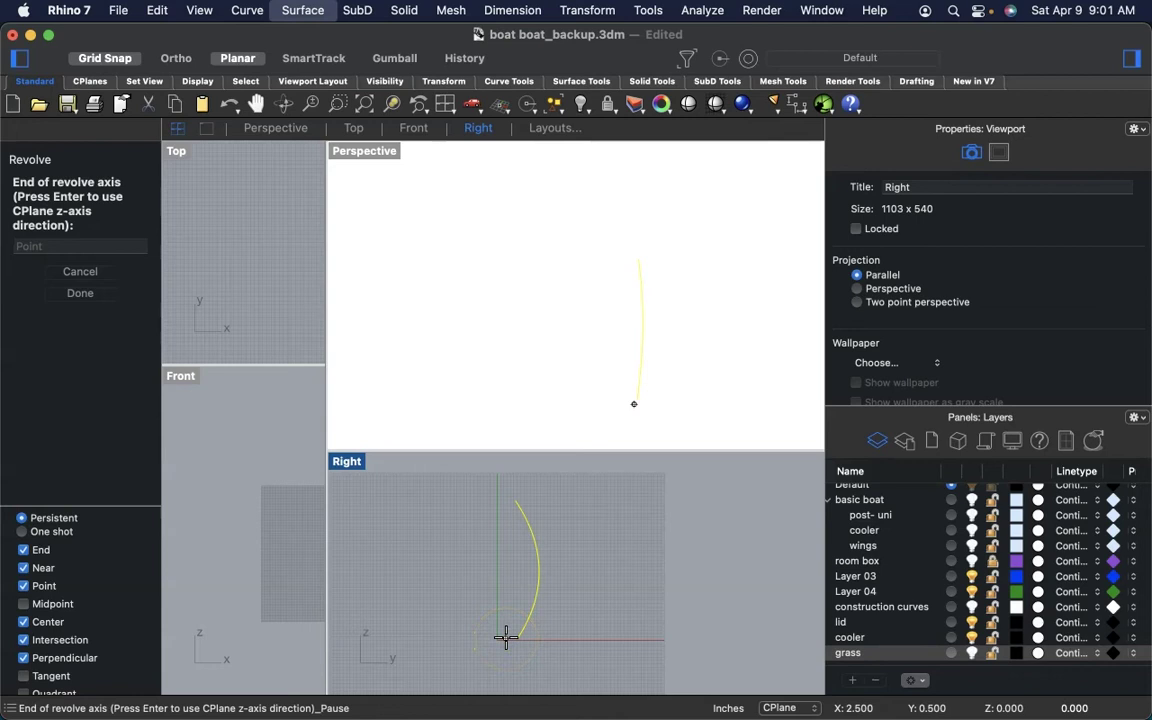
{"action": "key", "text": "shift"}
{"action": "left_click", "coordinate": [503, 485]}
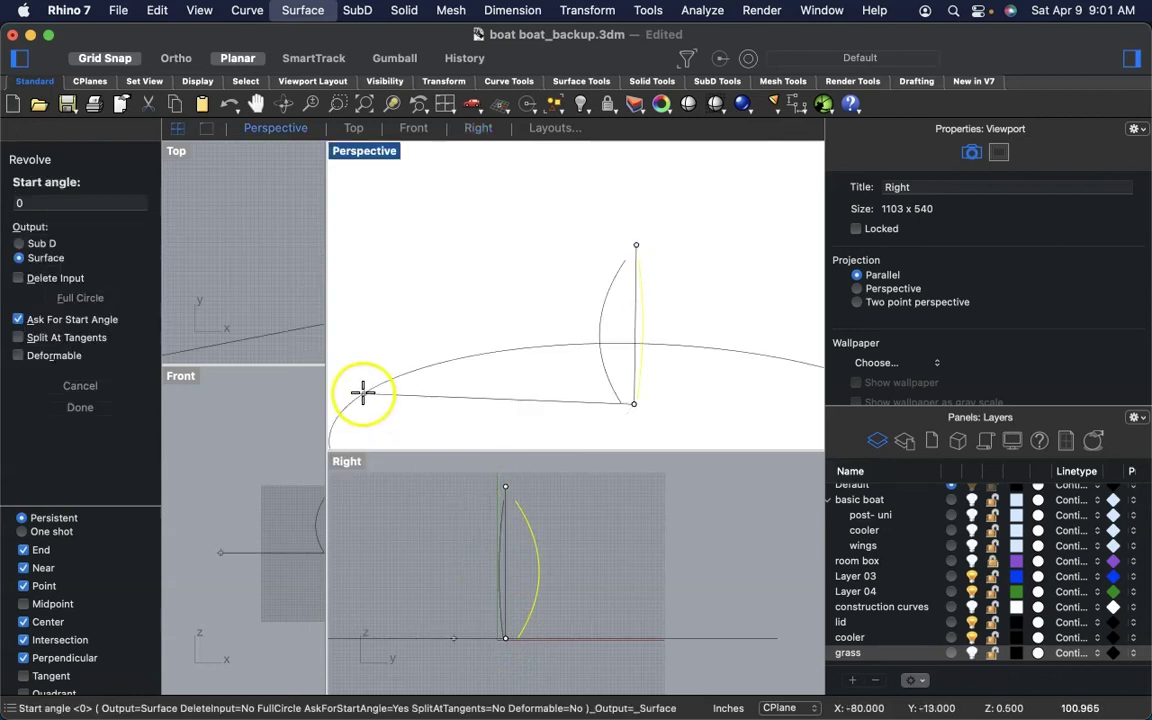
{"action": "left_click", "coordinate": [80, 298]}
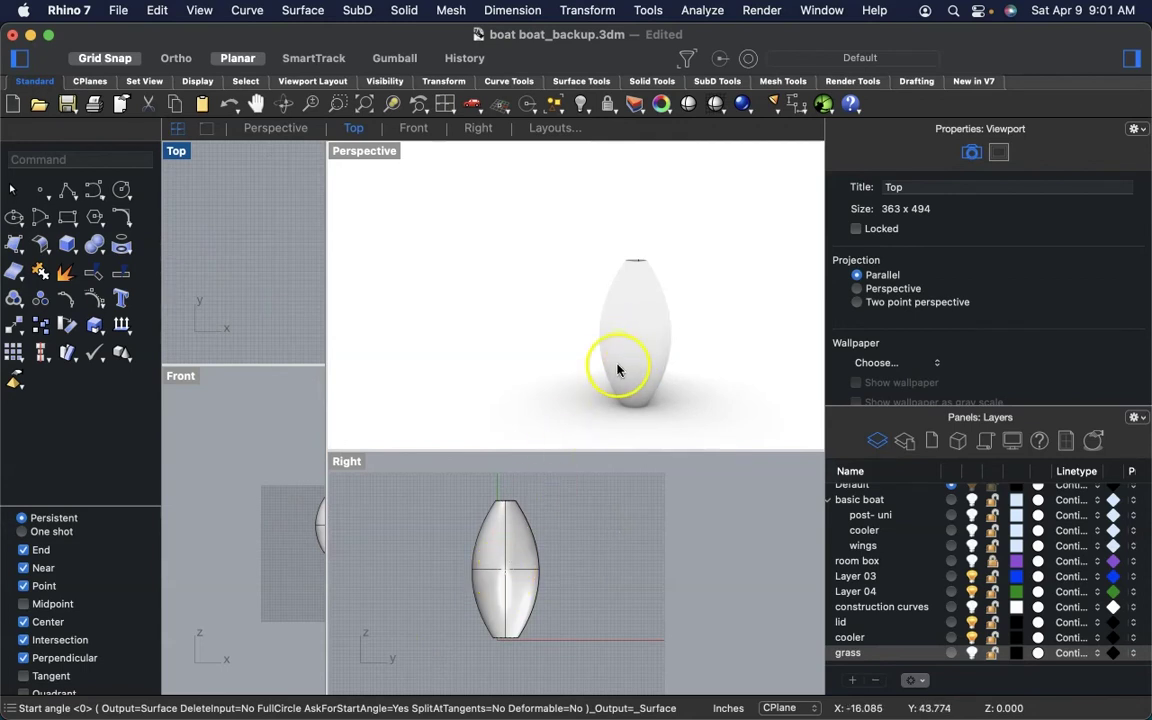
{"action": "right_click_drag", "start_coordinate": [617, 370], "coordinate": [620, 408]}
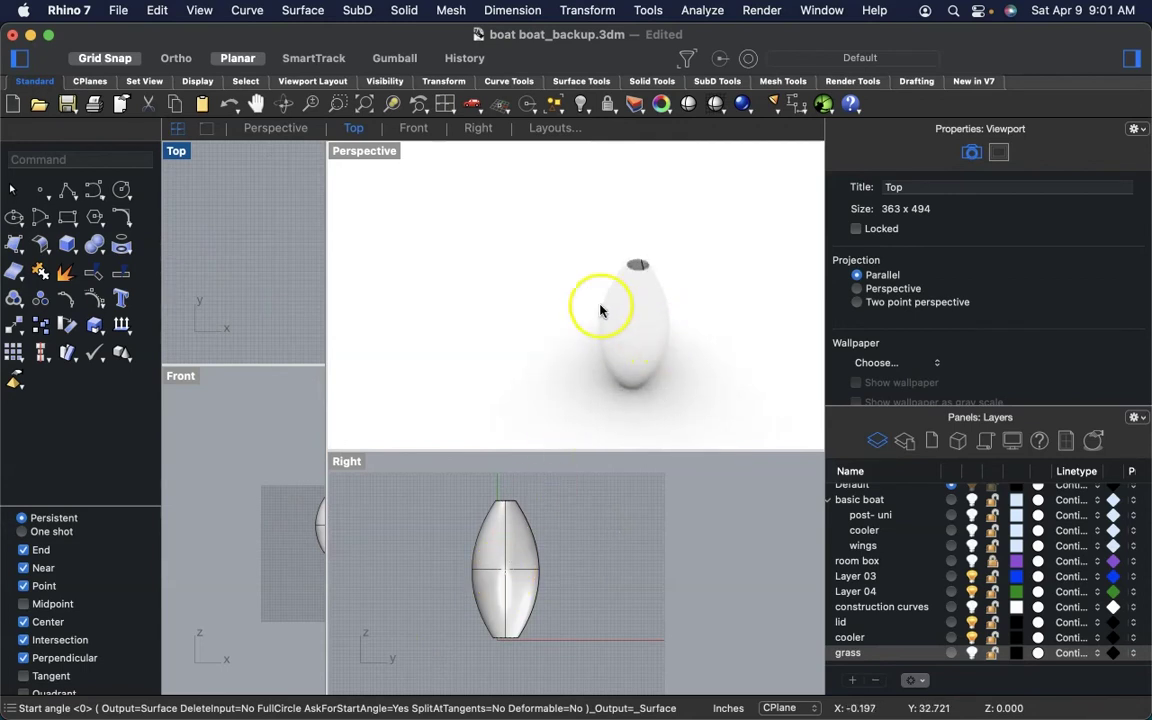
{"action": "right_click_drag", "start_coordinate": [641, 351], "coordinate": [631, 350]}
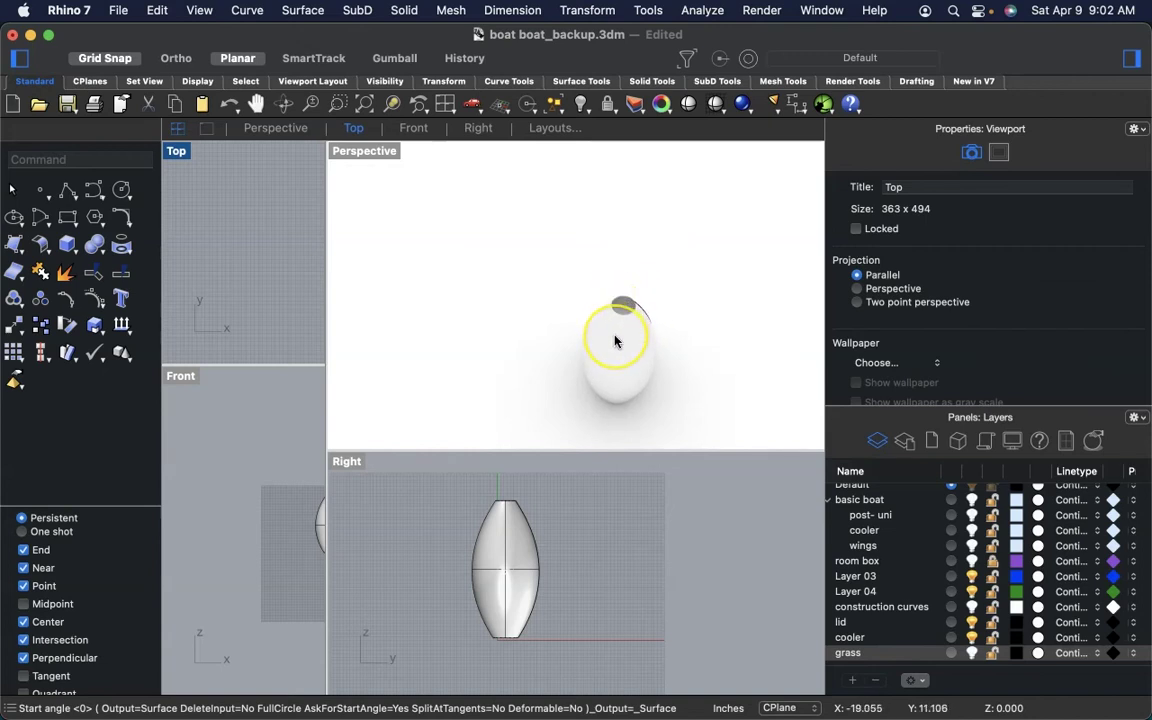
{"action": "scroll", "coordinate": [615, 341], "scroll_direction": "up", "scroll_amount": 3}
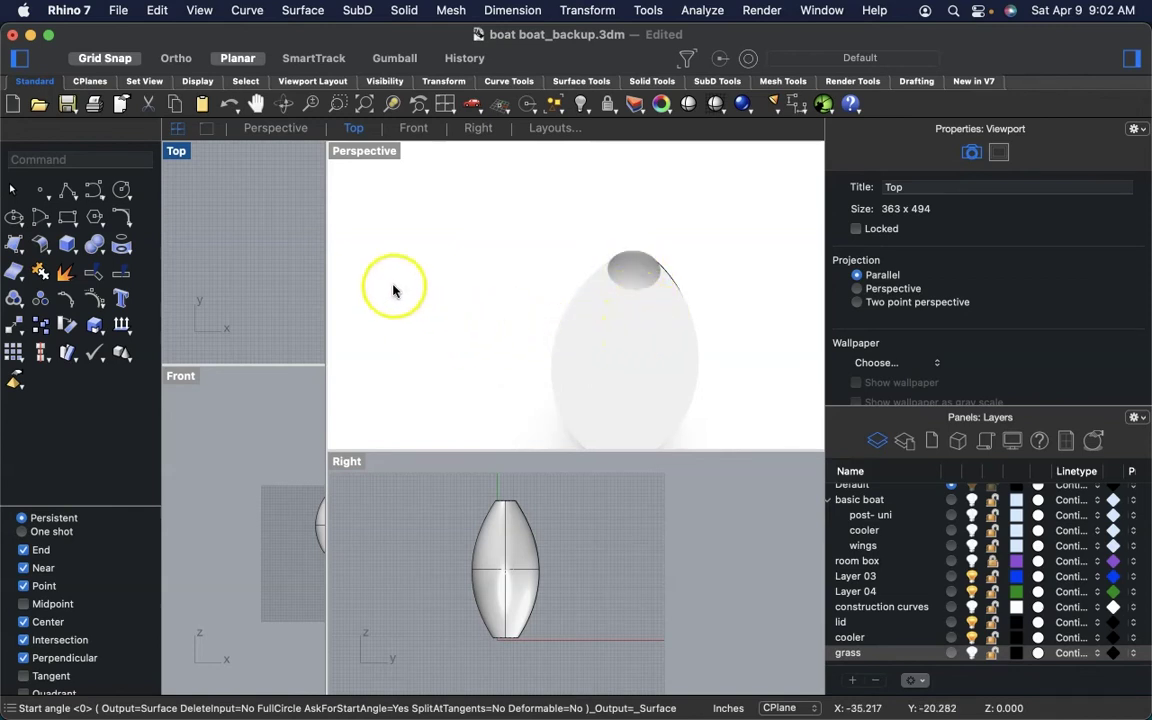
- Cap the planar holes at both ends of the revolved vase form
{"action": "left_click", "coordinate": [405, 10]}
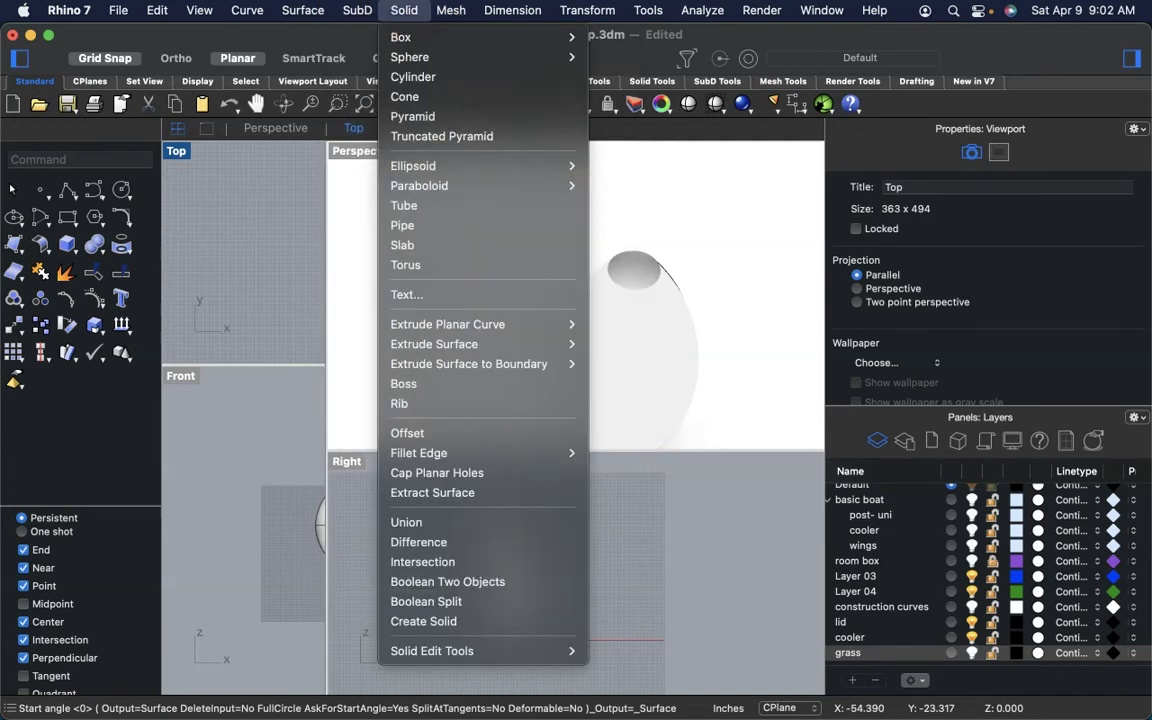
{"action": "left_click", "coordinate": [427, 473]}
{"action": "left_click", "coordinate": [505, 560]}
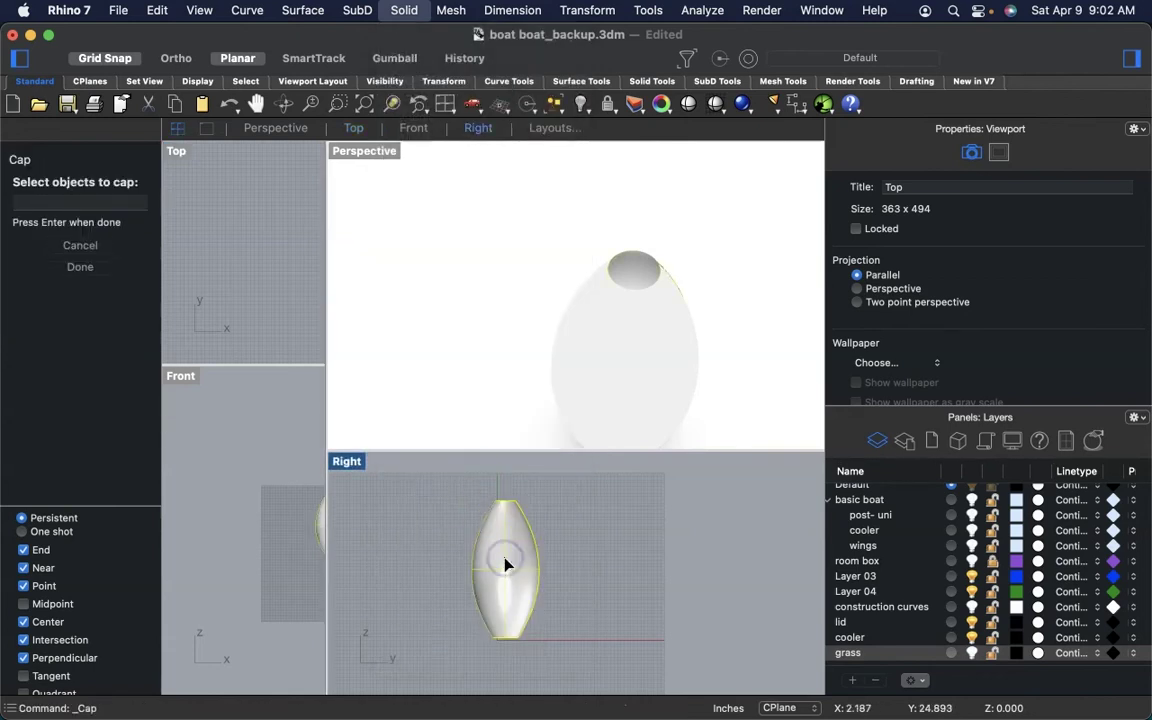
{"action": "right_click", "coordinate": [505, 560]}
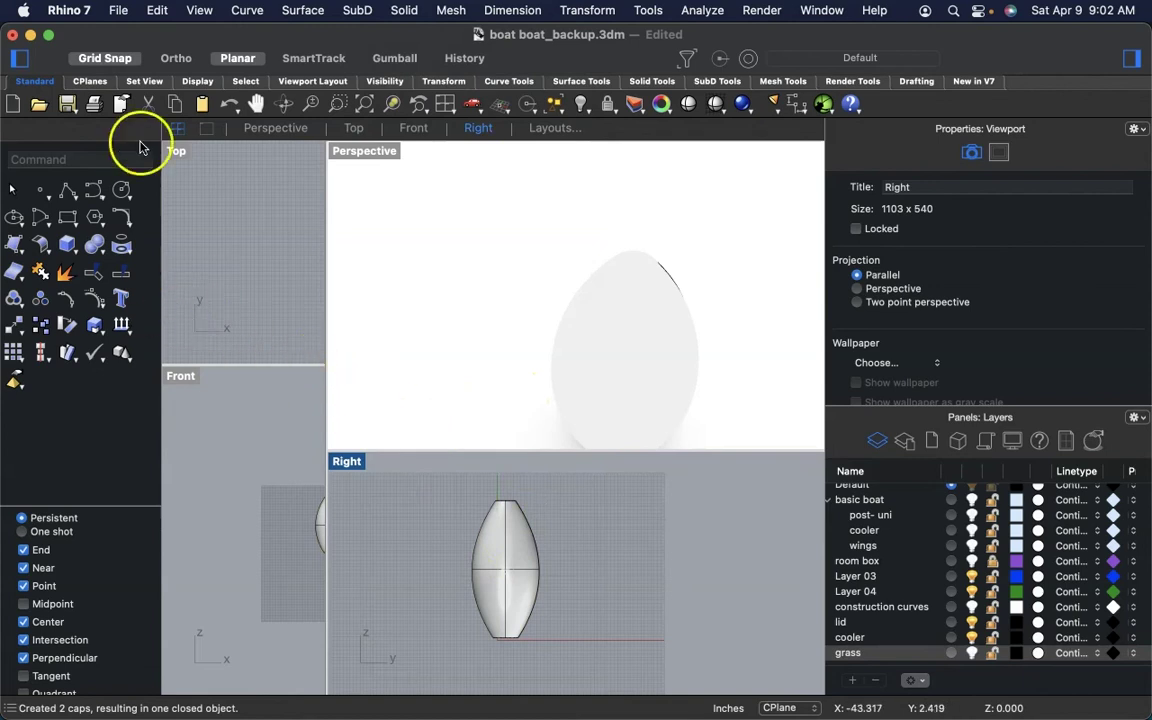
- Shell the capped vase form with a thickness of 0.125 inches, removing its top and bottom cap faces
{"action": "left_click", "coordinate": [113, 157]}
{"action": "type", "text": "Shell"}
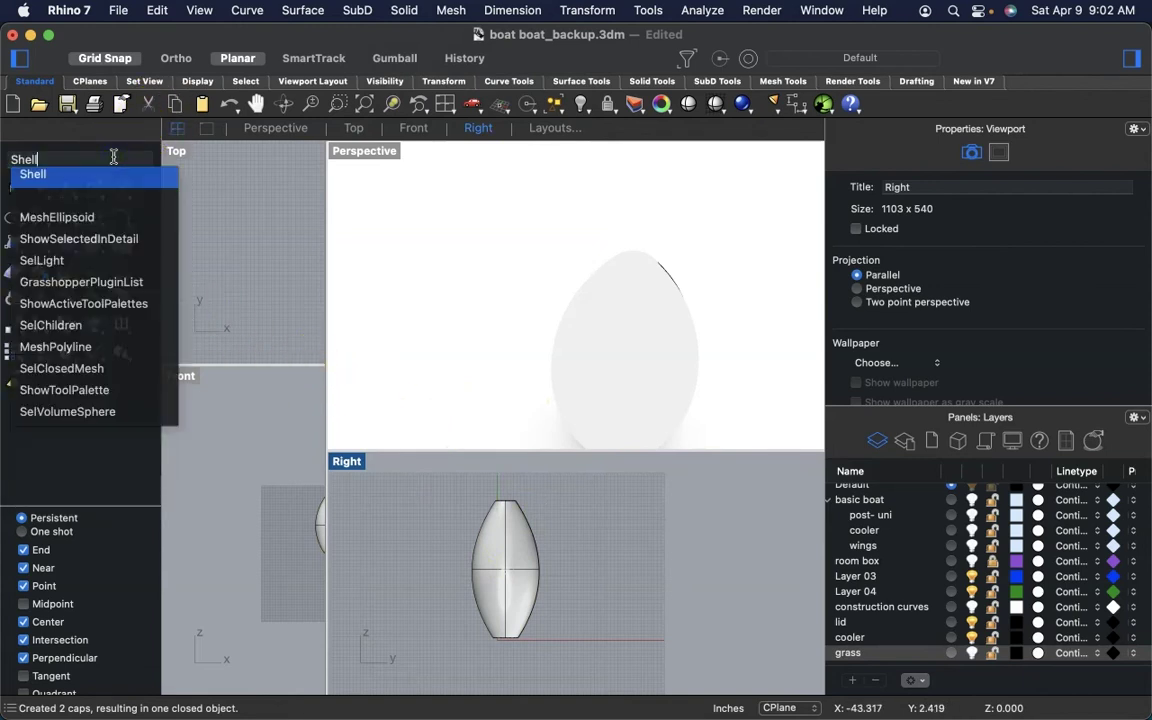
{"action": "key", "text": "Return"}
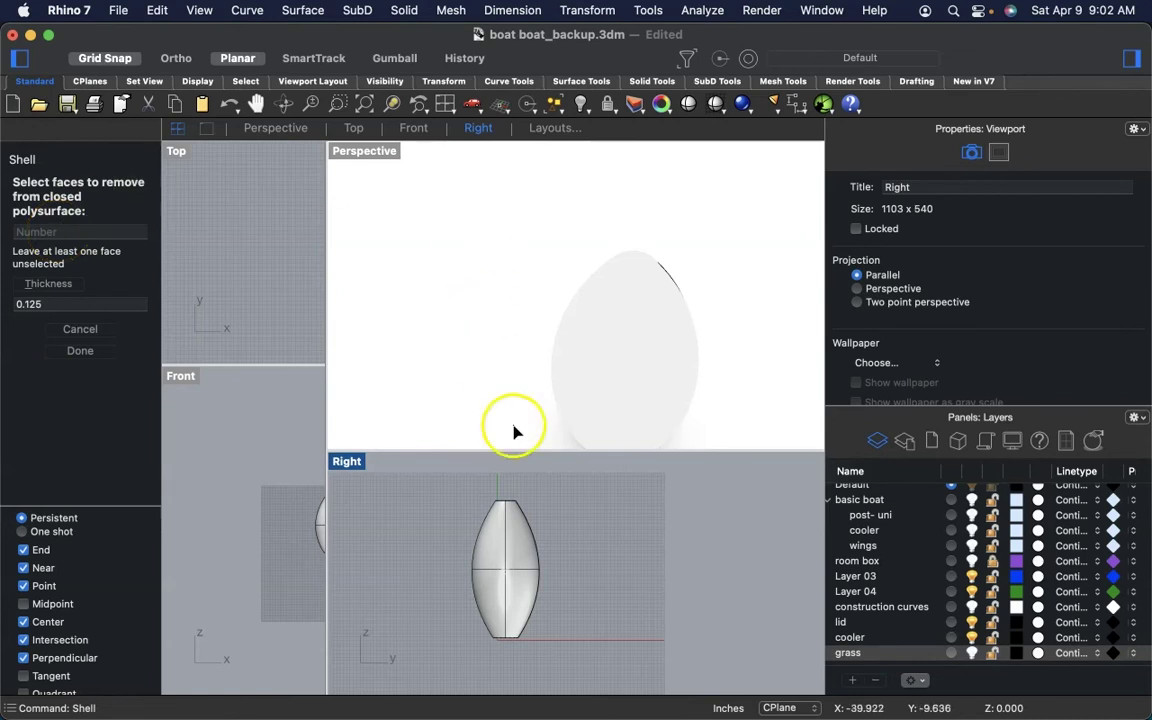
{"action": "left_click", "coordinate": [645, 273]}
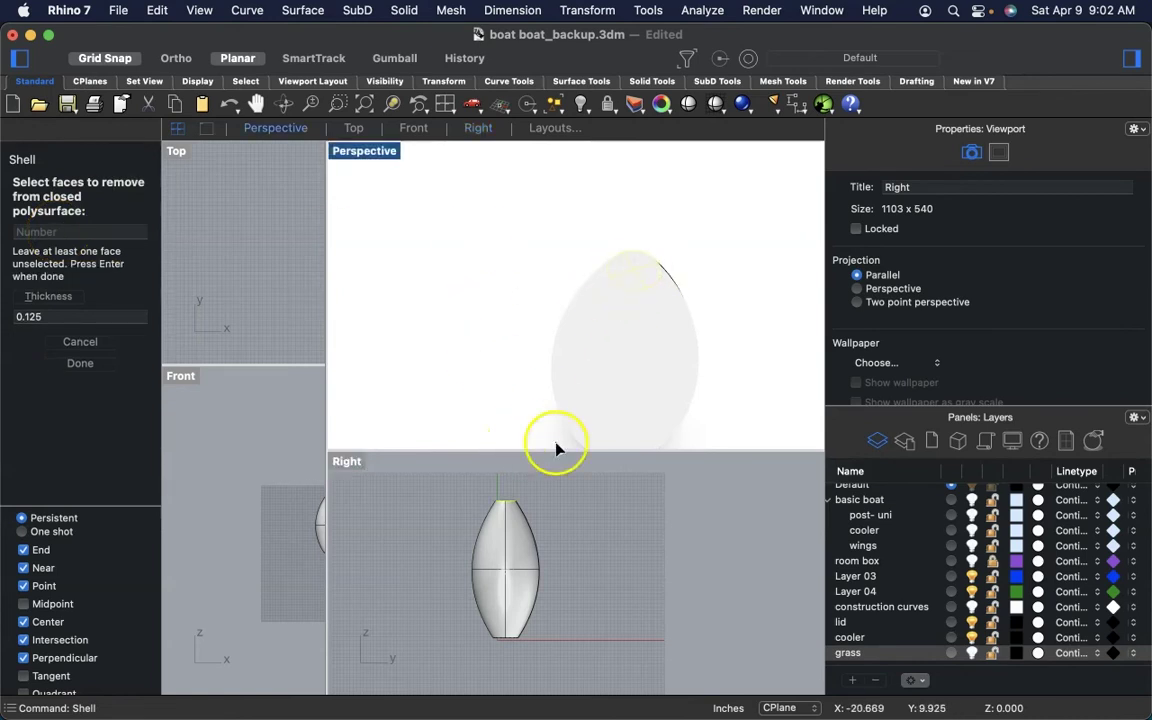
{"action": "right_click_drag", "start_coordinate": [581, 441], "coordinate": [609, 357]}
{"action": "scroll", "coordinate": [604, 358], "scroll_direction": "down", "scroll_amount": 3}
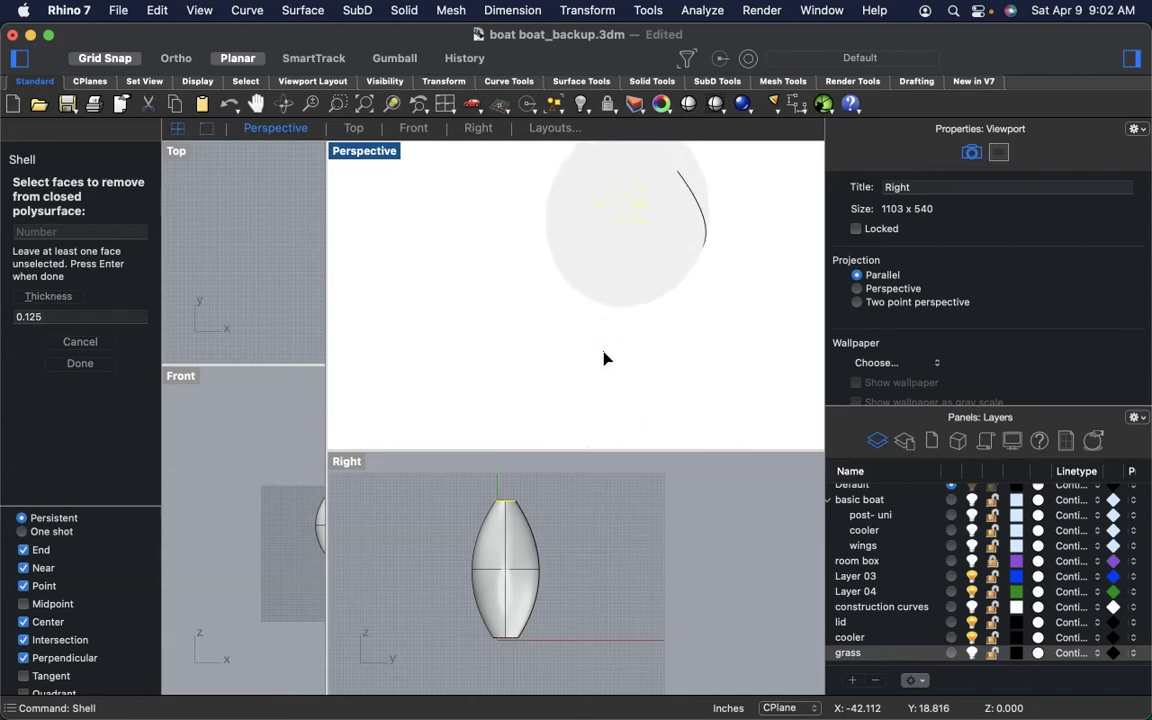
{"action": "scroll", "coordinate": [604, 358], "scroll_direction": "down", "scroll_amount": 3}
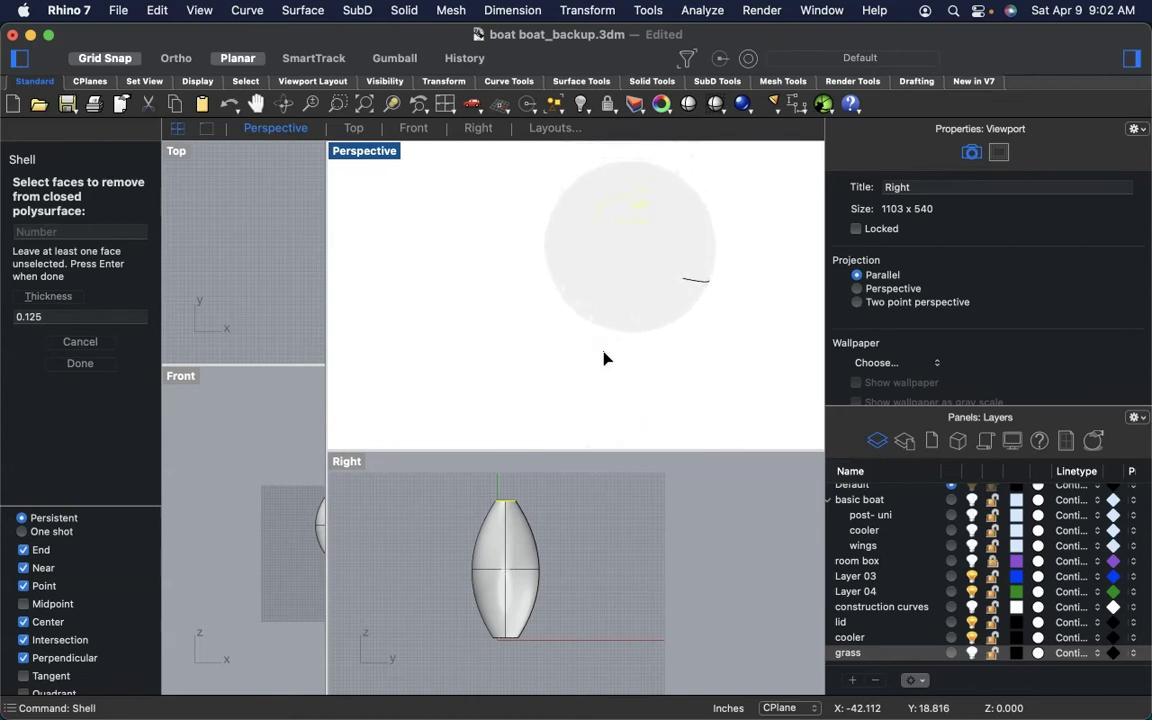
{"action": "left_click", "coordinate": [645, 266]}
{"action": "left_click", "coordinate": [28, 319]}
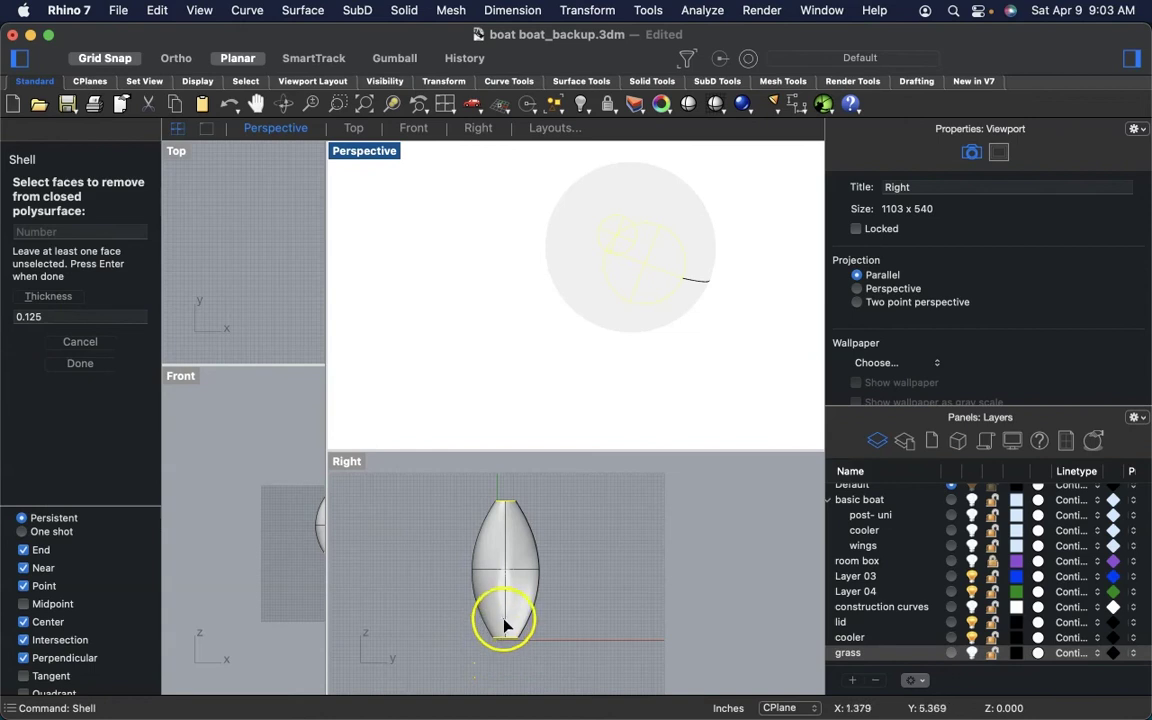
{"action": "scroll", "coordinate": [514, 615], "scroll_direction": "up", "scroll_amount": 3}
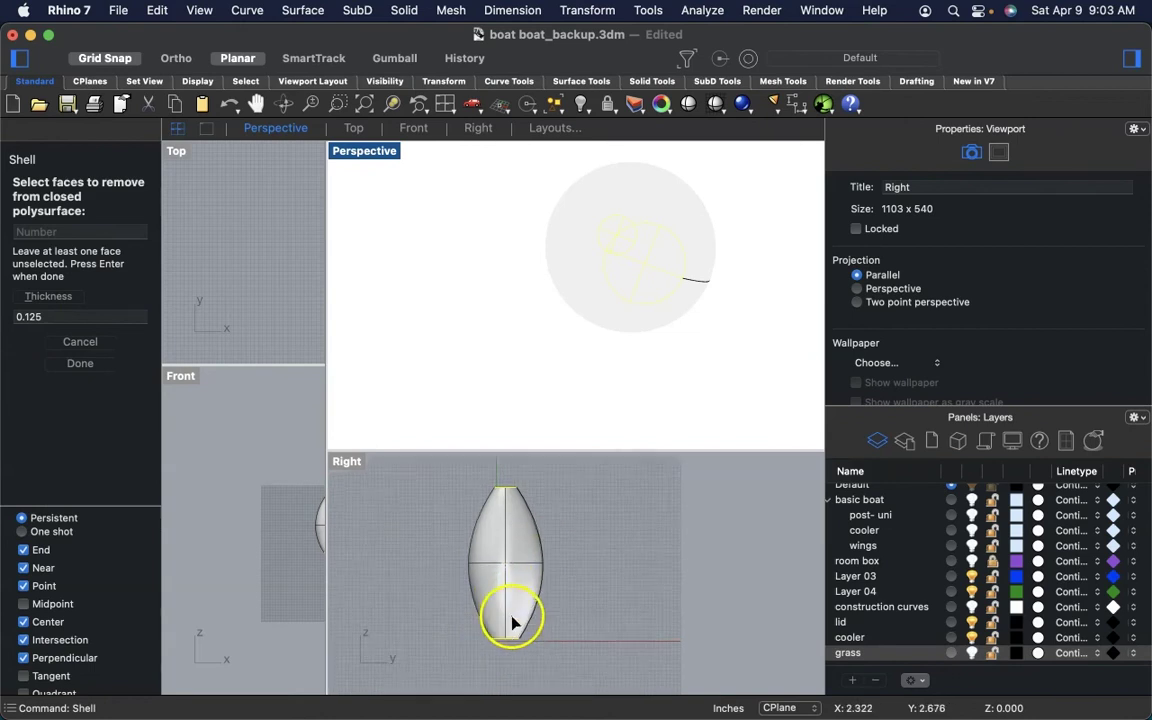
{"action": "scroll", "coordinate": [523, 598], "scroll_direction": "up", "scroll_amount": 5}
{"action": "scroll", "coordinate": [523, 598], "scroll_direction": "down", "scroll_amount": 5}
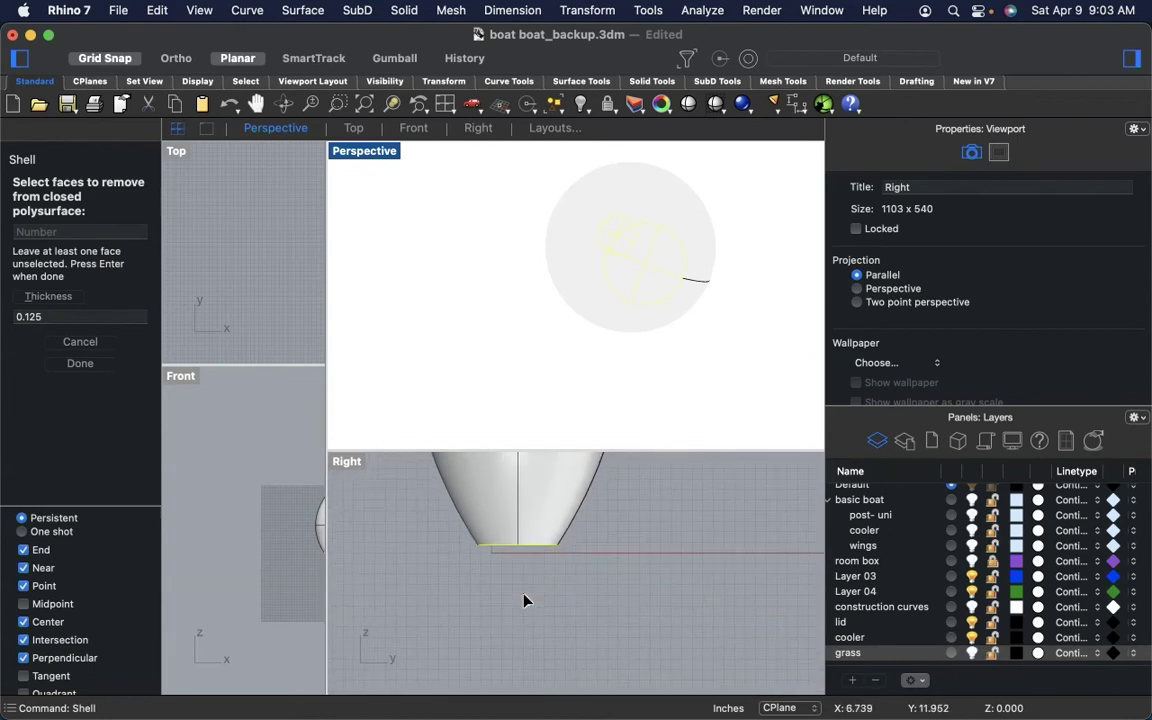
{"action": "scroll", "coordinate": [530, 575], "scroll_direction": "up", "scroll_amount": 6}
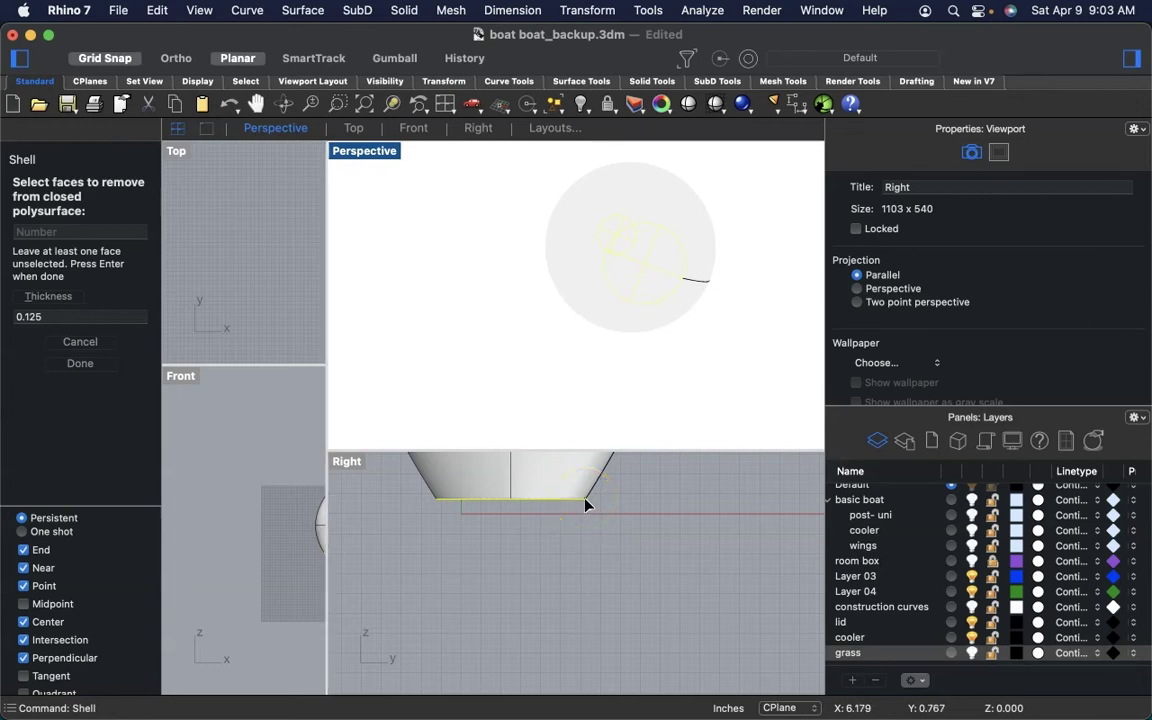
{"action": "key", "text": "Return"}
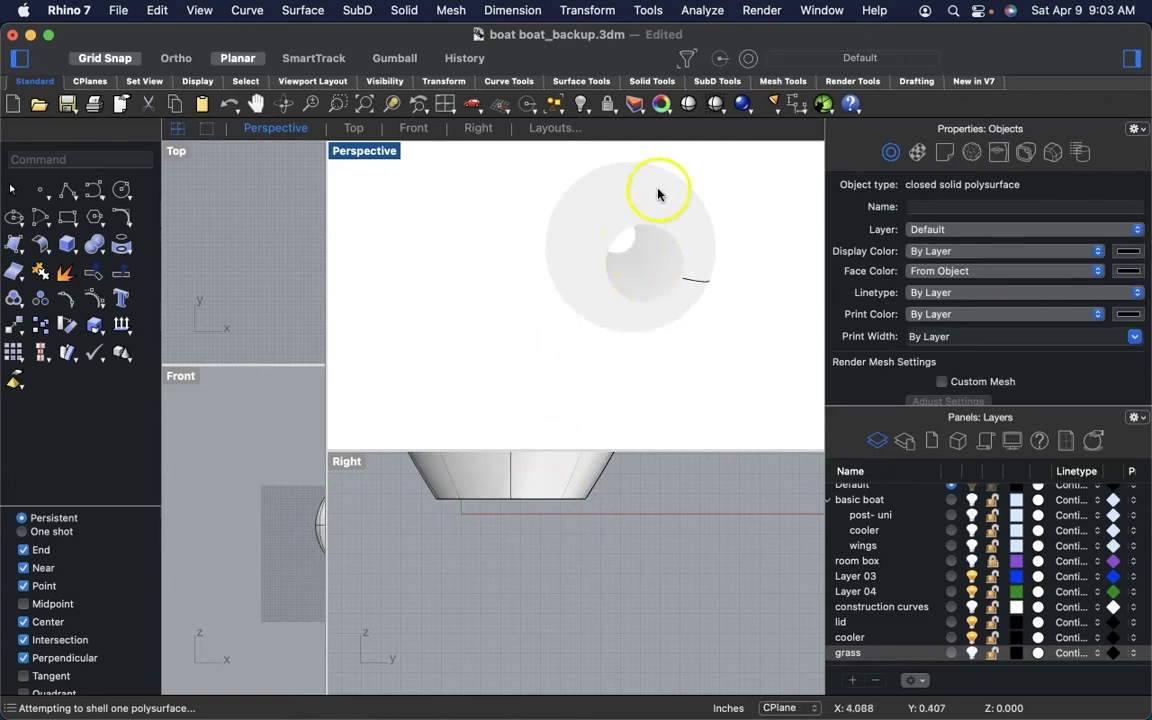
- Switch the Perspective view to Shaded display and inspect the hollow vase form from below and above
{"action": "left_click", "coordinate": [718, 106]}
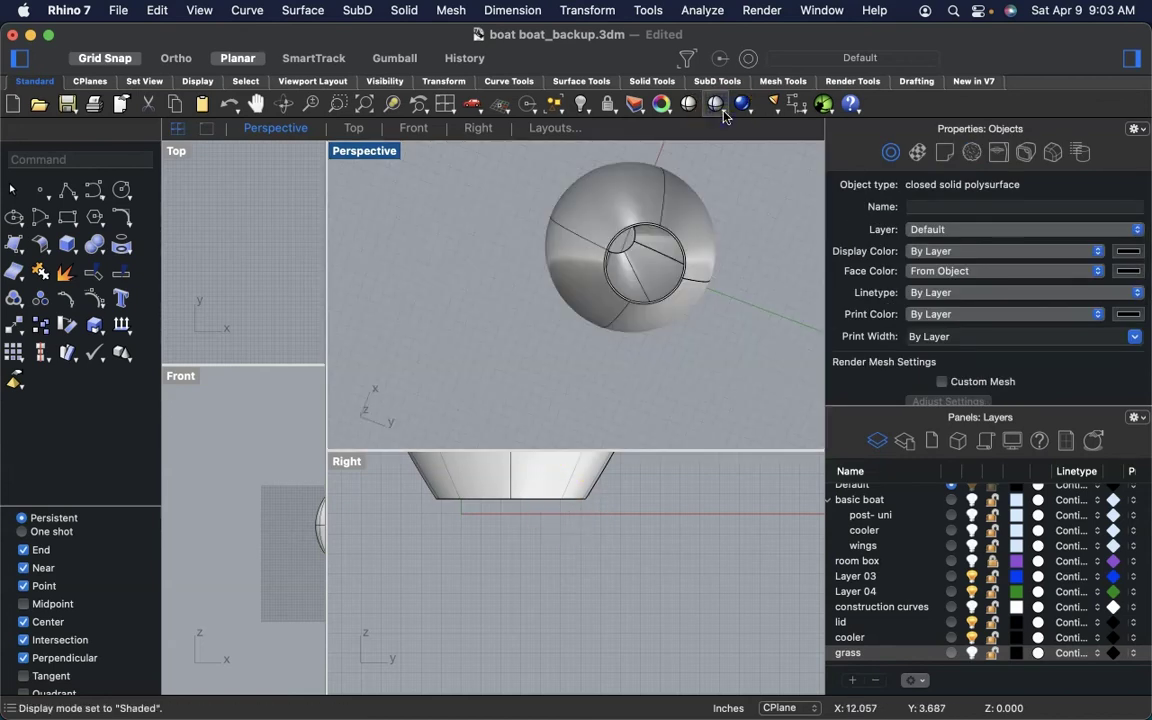
{"action": "scroll", "coordinate": [691, 280], "scroll_direction": "right", "scroll_amount": 5}
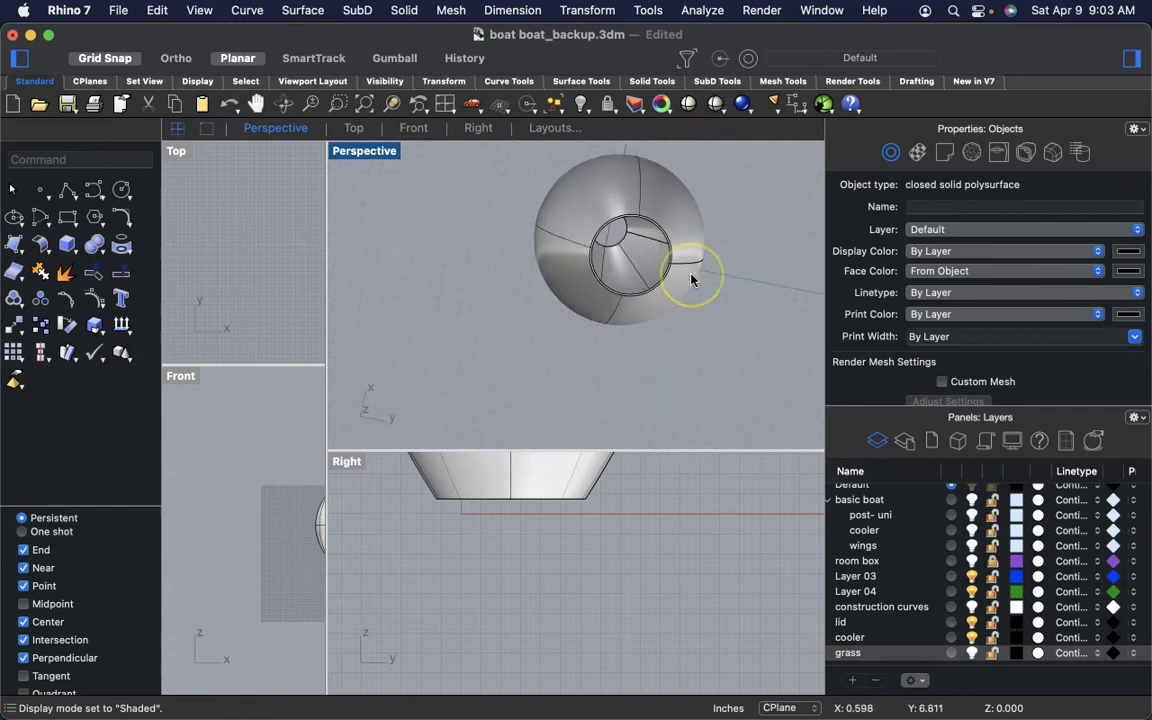
{"action": "scroll", "coordinate": [691, 280], "scroll_direction": "right", "scroll_amount": 5}
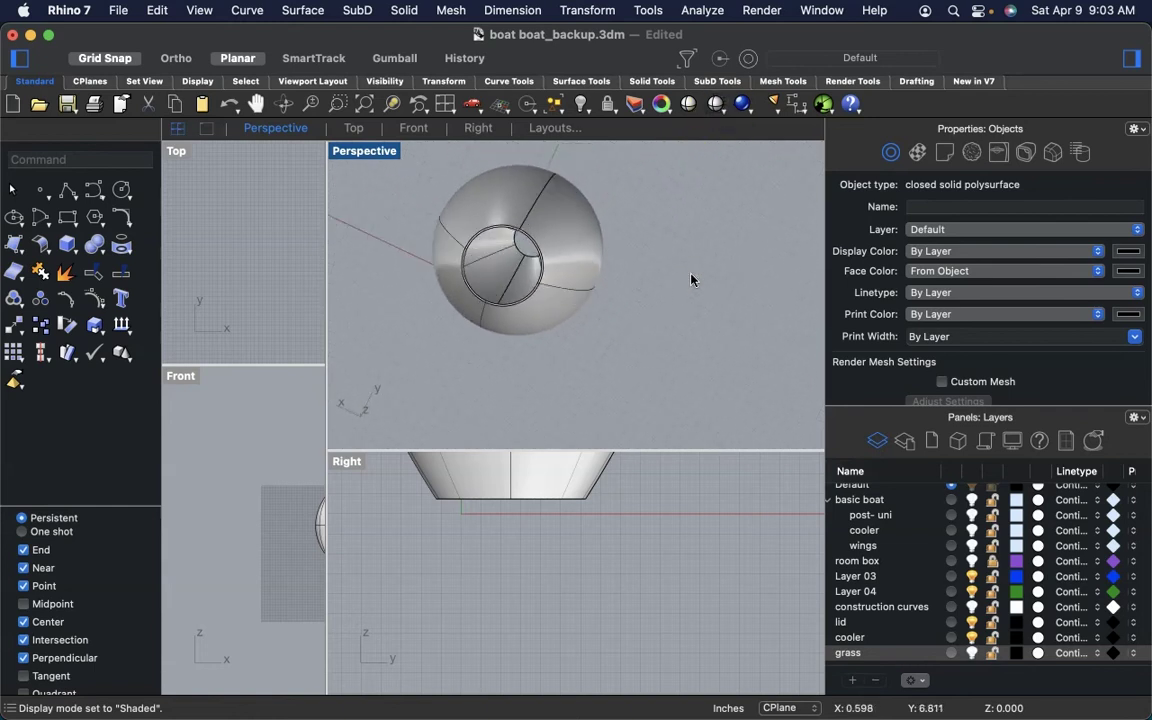
{"action": "scroll", "coordinate": [691, 280], "scroll_direction": "up", "scroll_amount": 5}
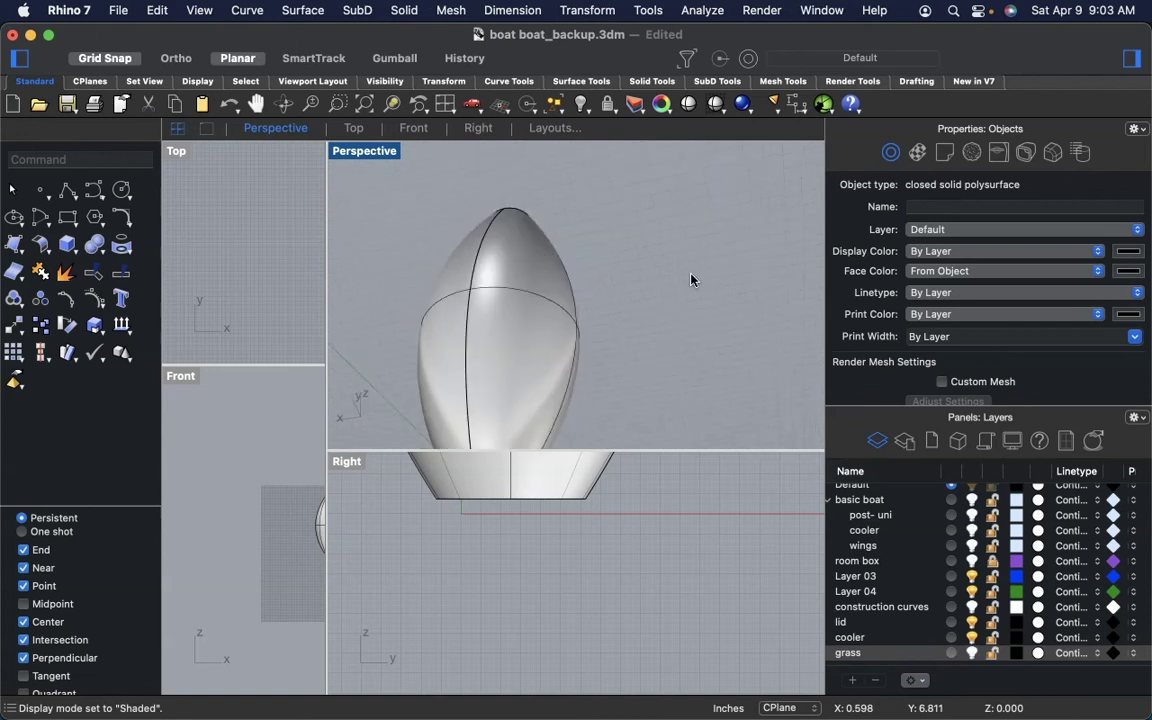
{"action": "key", "text": "Down"}
{"action": "key", "text": "Down"}
{"action": "key", "text": "Down"}
{"action": "key", "text": "Down"}
{"action": "key", "text": "Down"}
{"action": "key", "text": "Down"}
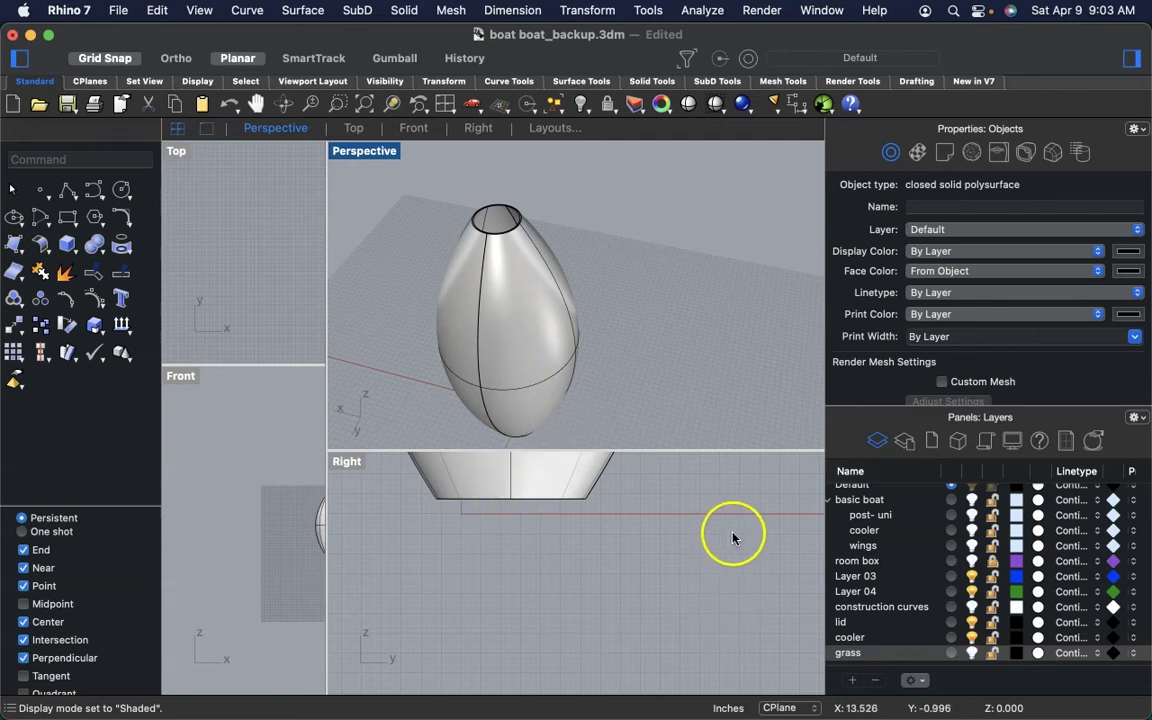
- Create a layer named lamp and move the shelled vase form onto it
{"action": "left_click", "coordinate": [850, 680]}
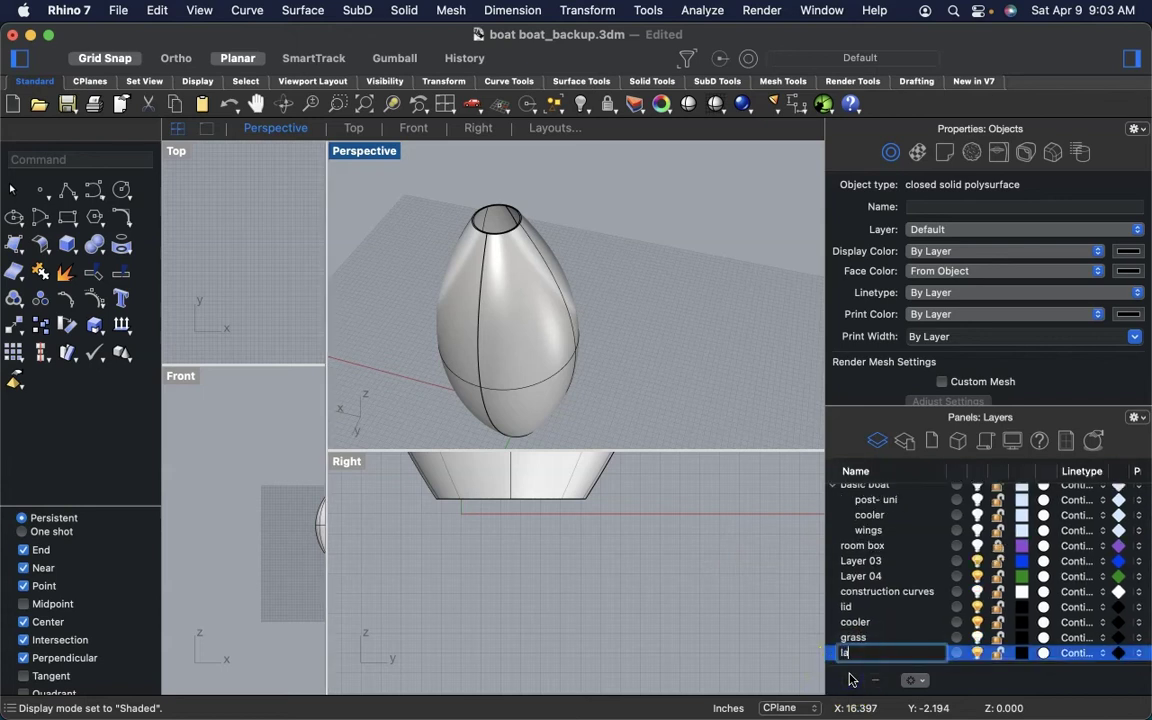
{"action": "type", "text": "lamp"}
{"action": "key", "text": "Return"}
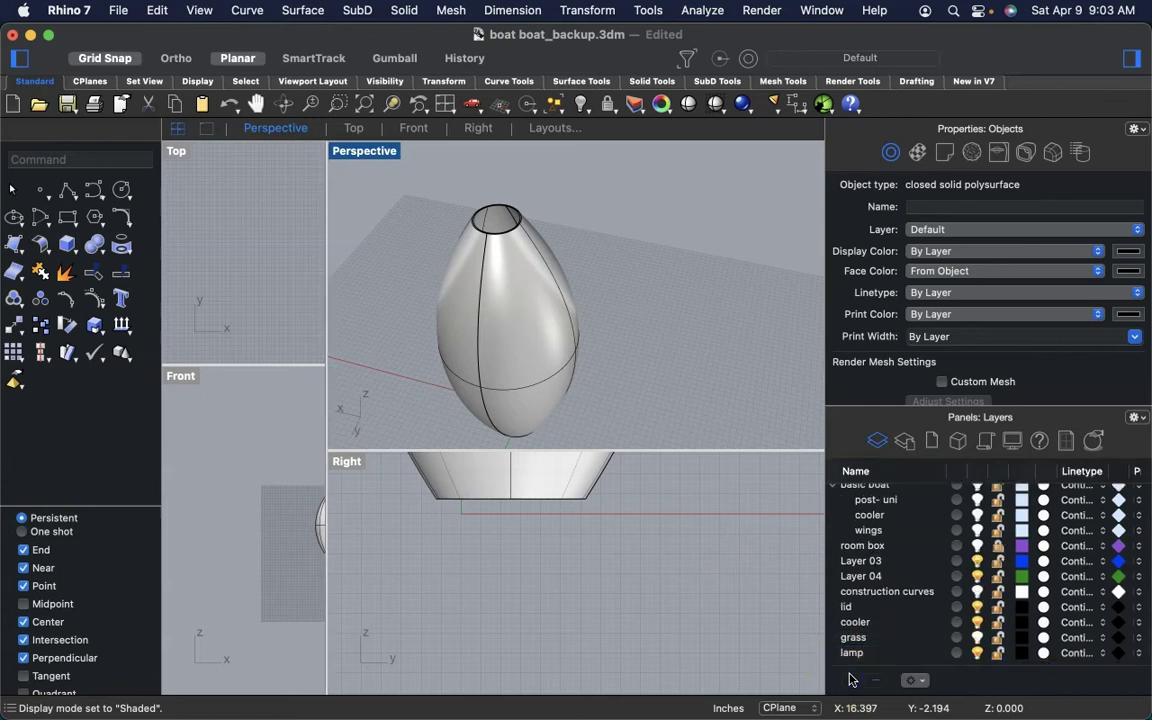
{"action": "left_click", "coordinate": [512, 303]}
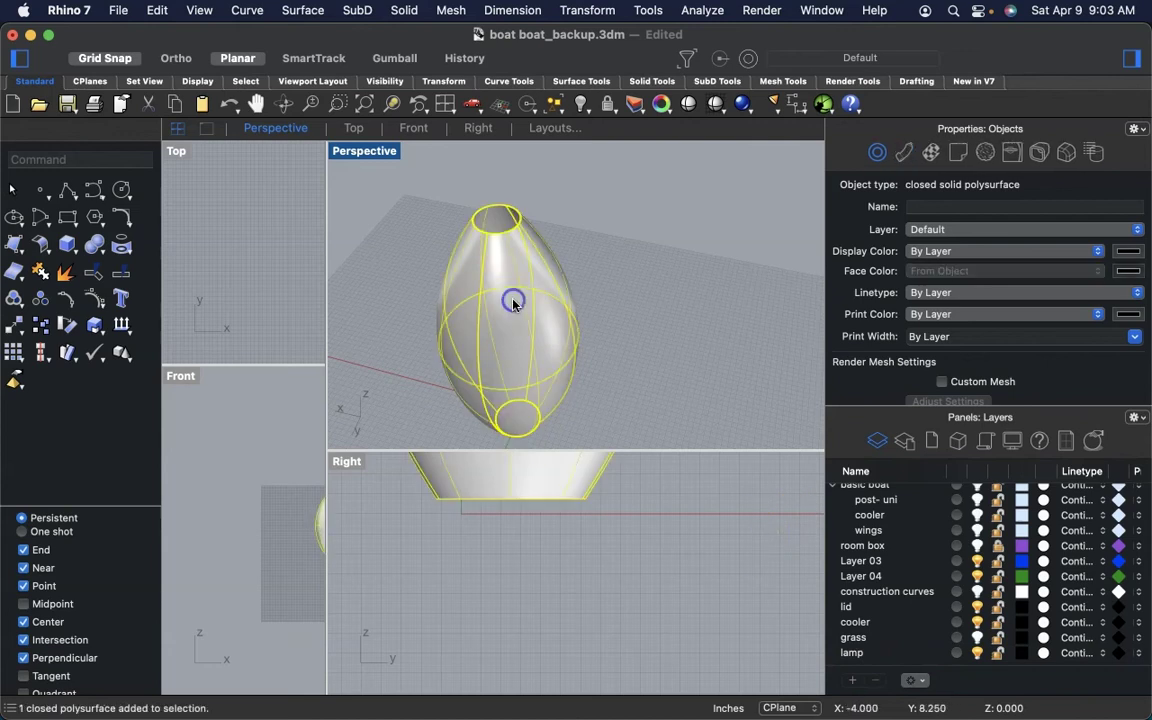
{"action": "right_click", "coordinate": [853, 655]}
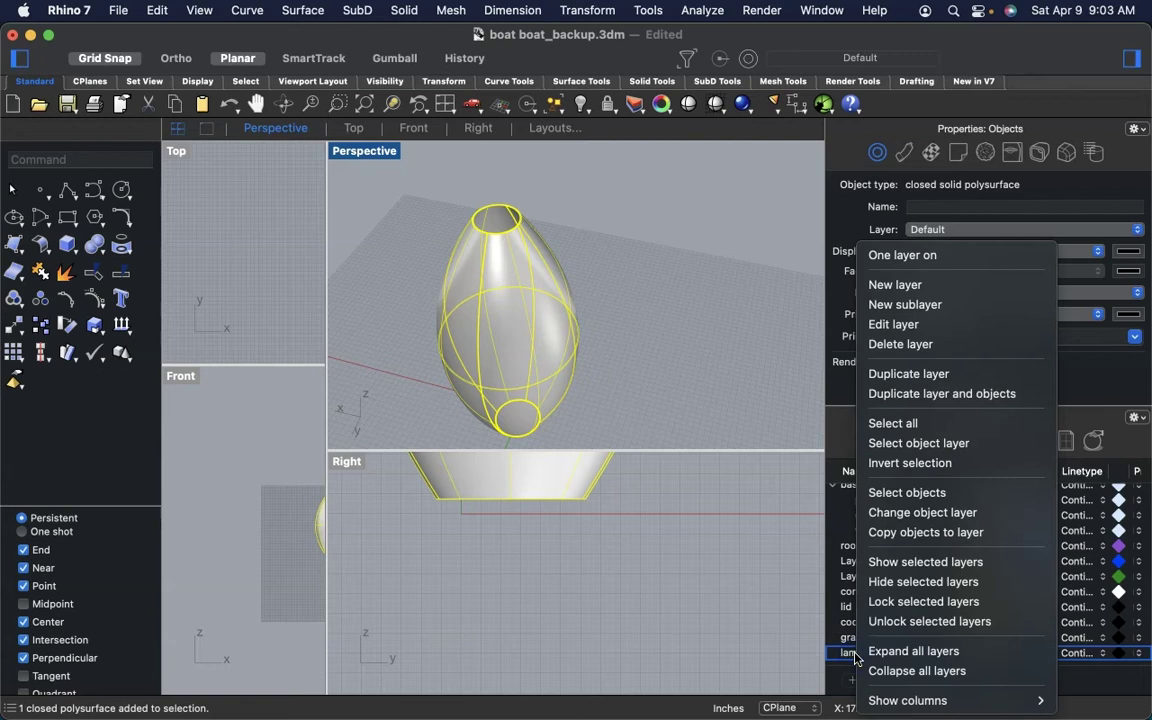
{"action": "left_click", "coordinate": [903, 513]}
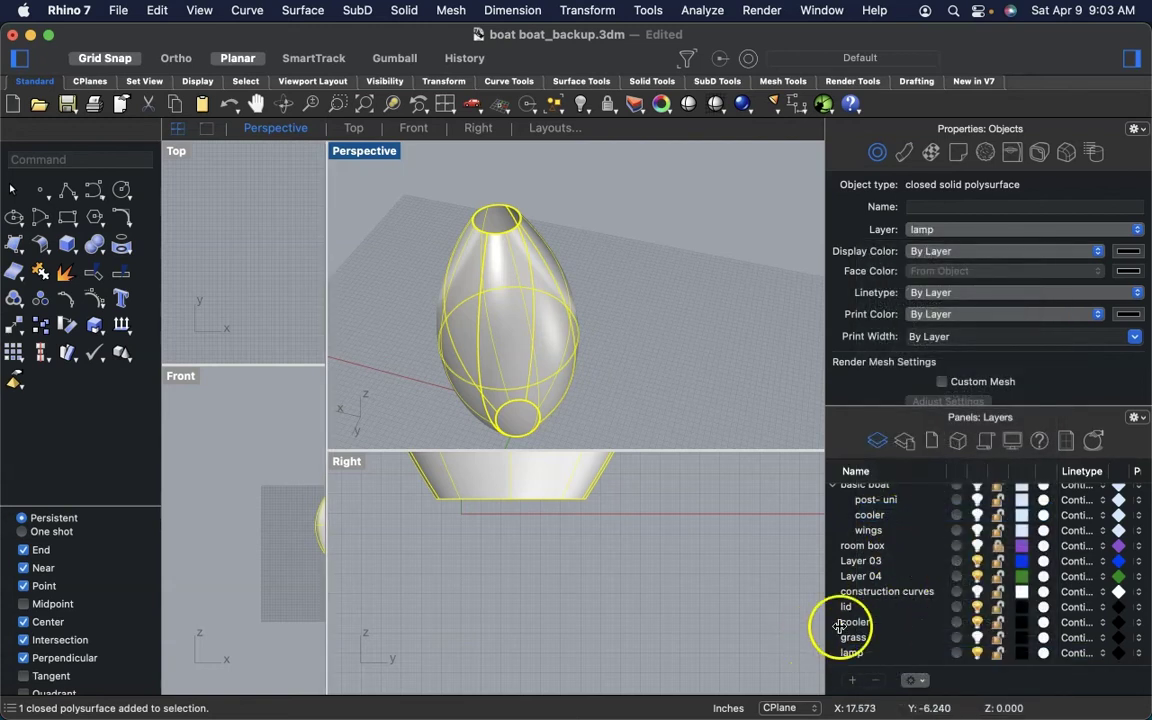
- Hide the lamp layer and move the exposed profile curve onto the construction curves layer
{"action": "left_click", "coordinate": [977, 652]}
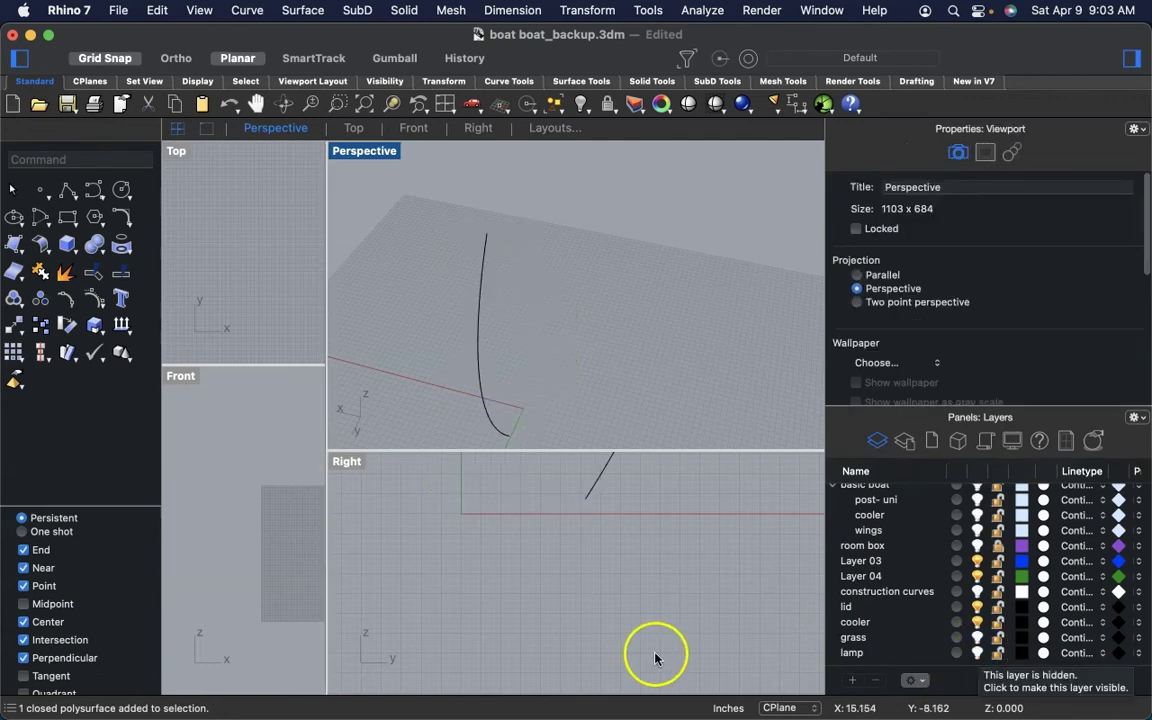
{"action": "left_click", "coordinate": [490, 411]}
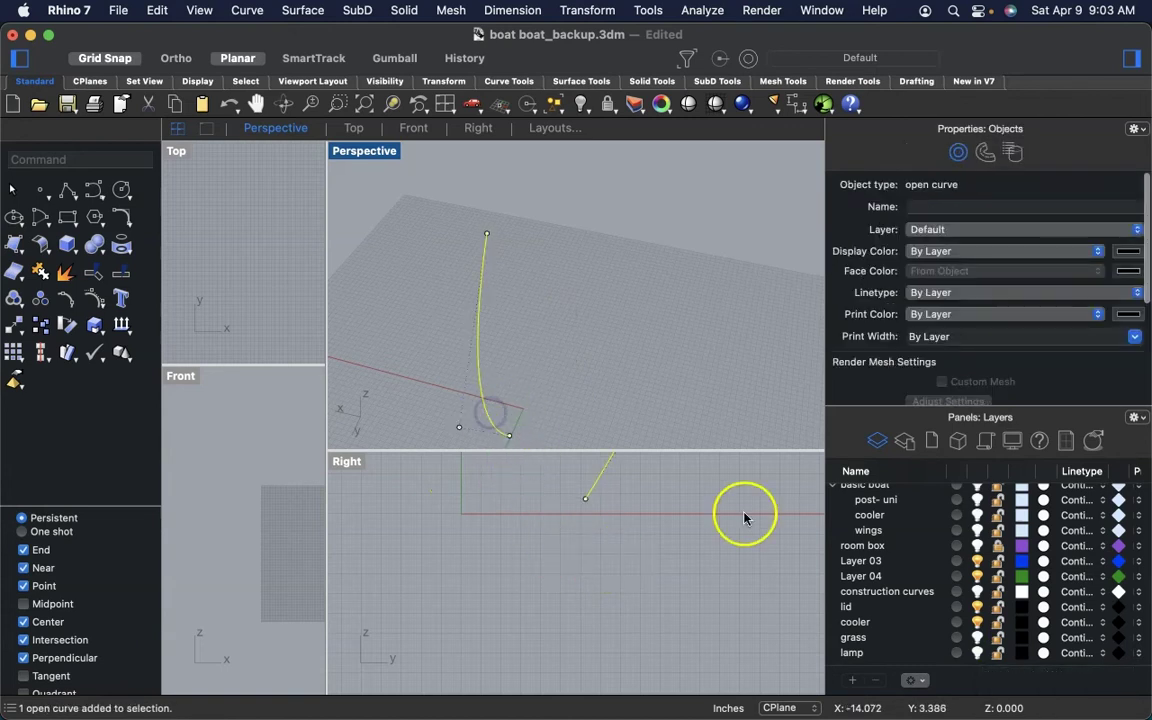
{"action": "right_click", "coordinate": [884, 595]}
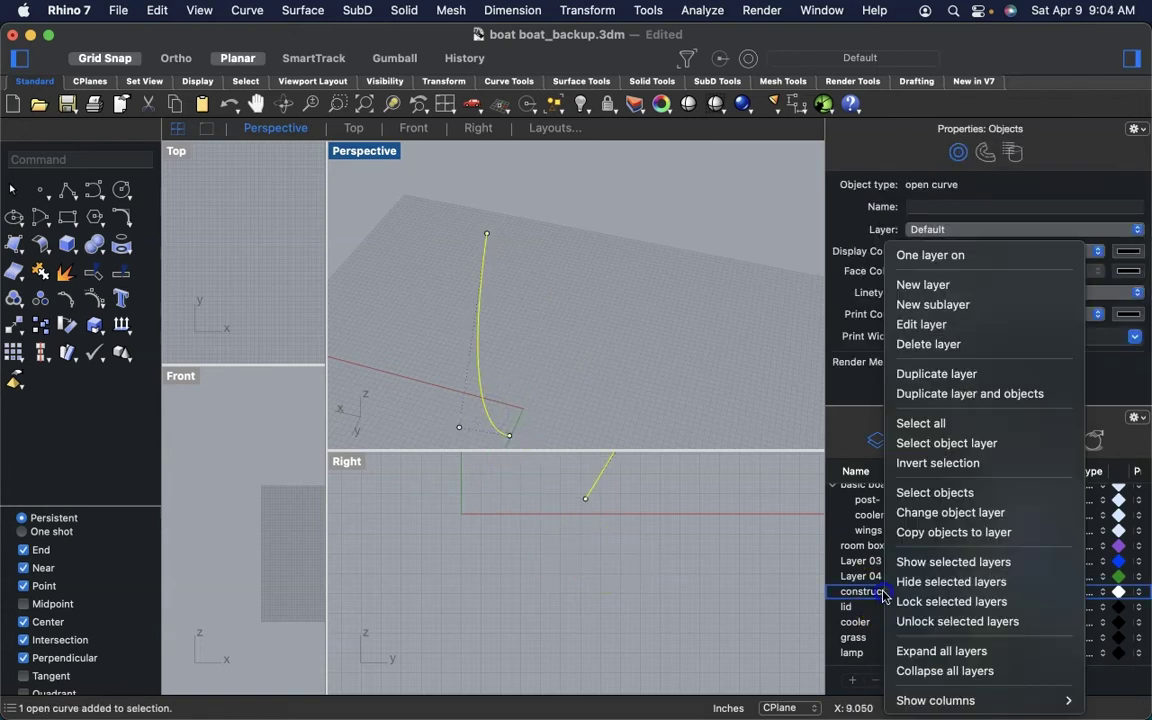
{"action": "left_click", "coordinate": [950, 512]}
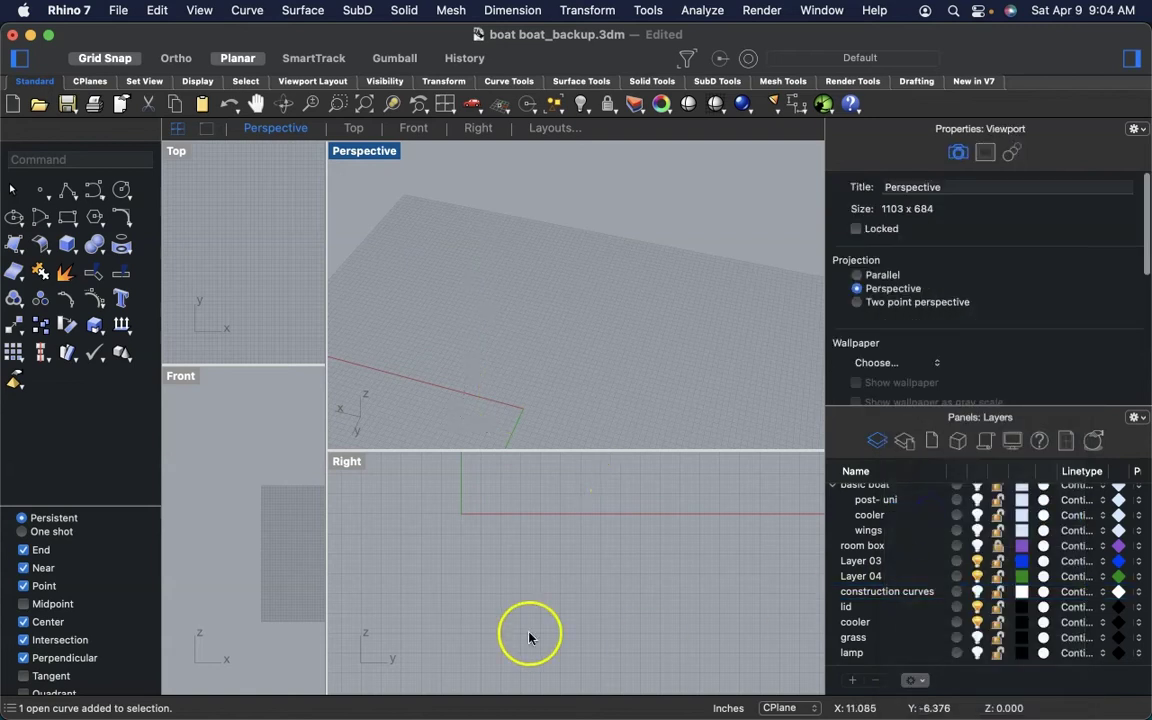
- Make the lamp layer visible again and frame the whole vase form in the Right view
{"action": "scroll", "coordinate": [482, 573], "scroll_direction": "down", "scroll_amount": 10}
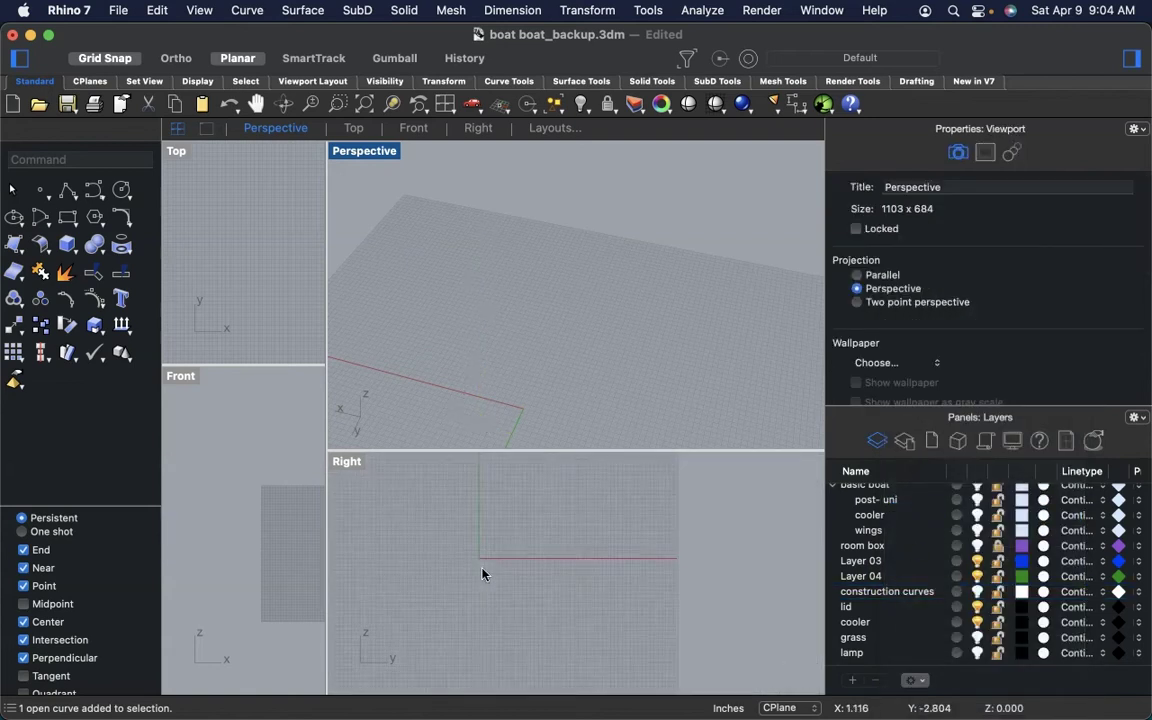
{"action": "left_click", "coordinate": [977, 652]}
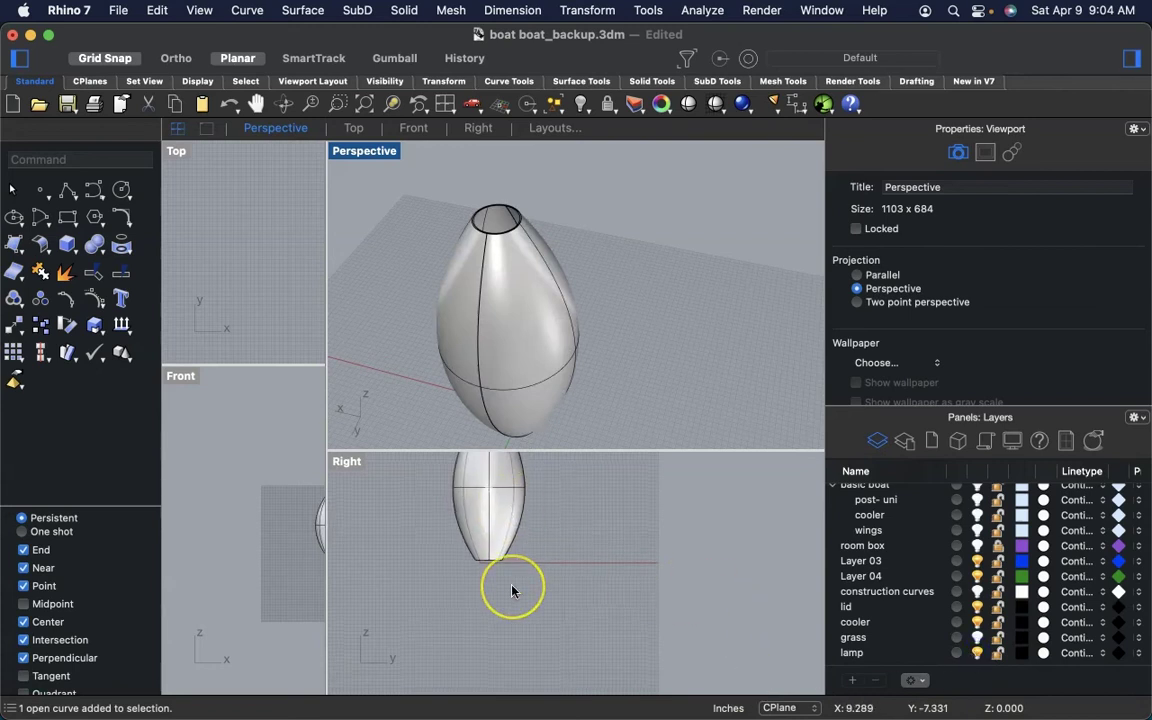
{"action": "scroll", "coordinate": [513, 585], "scroll_direction": "up", "scroll_amount": 5}
{"action": "right_click_drag", "start_coordinate": [512, 591], "coordinate": [512, 597]}
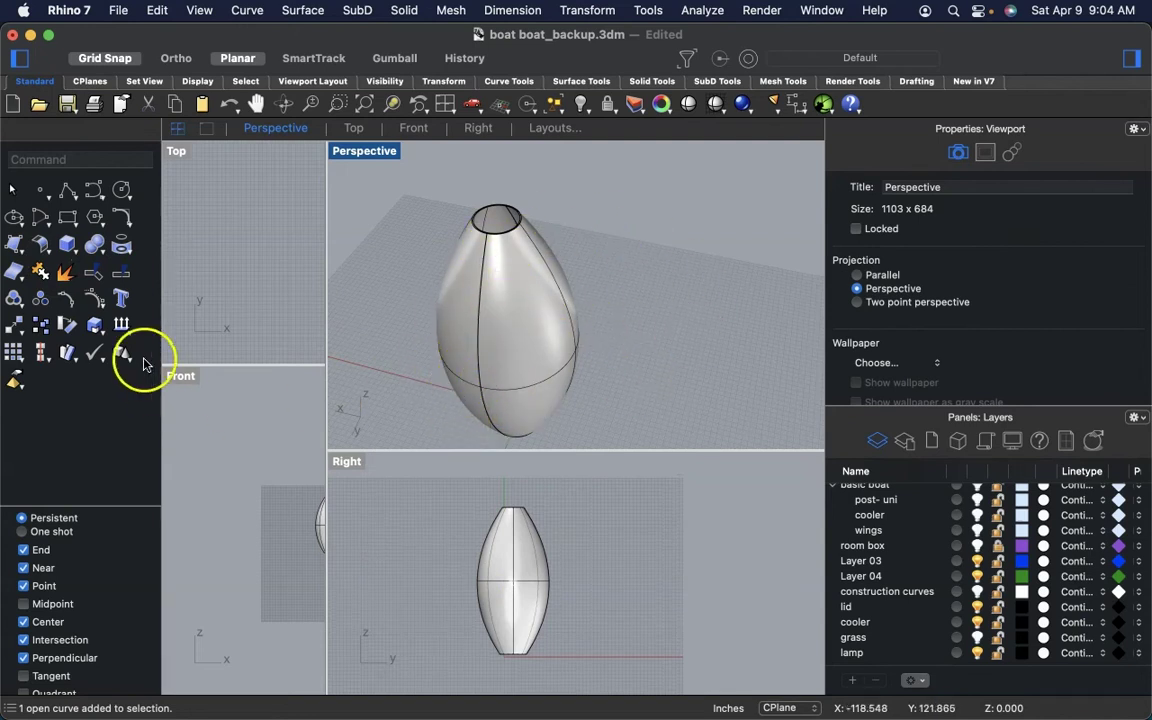
- Start a corner-to-corner box and draw its small square base in the Front view, beside the vase form's lower end
{"action": "left_click", "coordinate": [66, 250]}
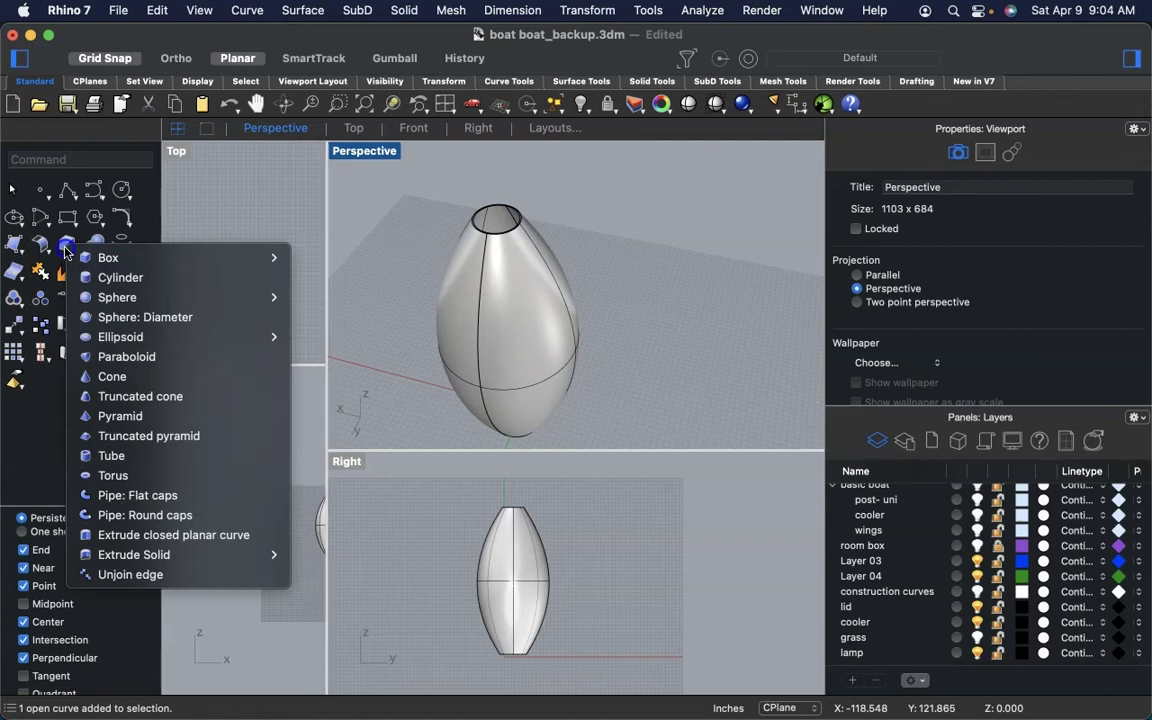
{"action": "mouse_move", "coordinate": [69, 252]}
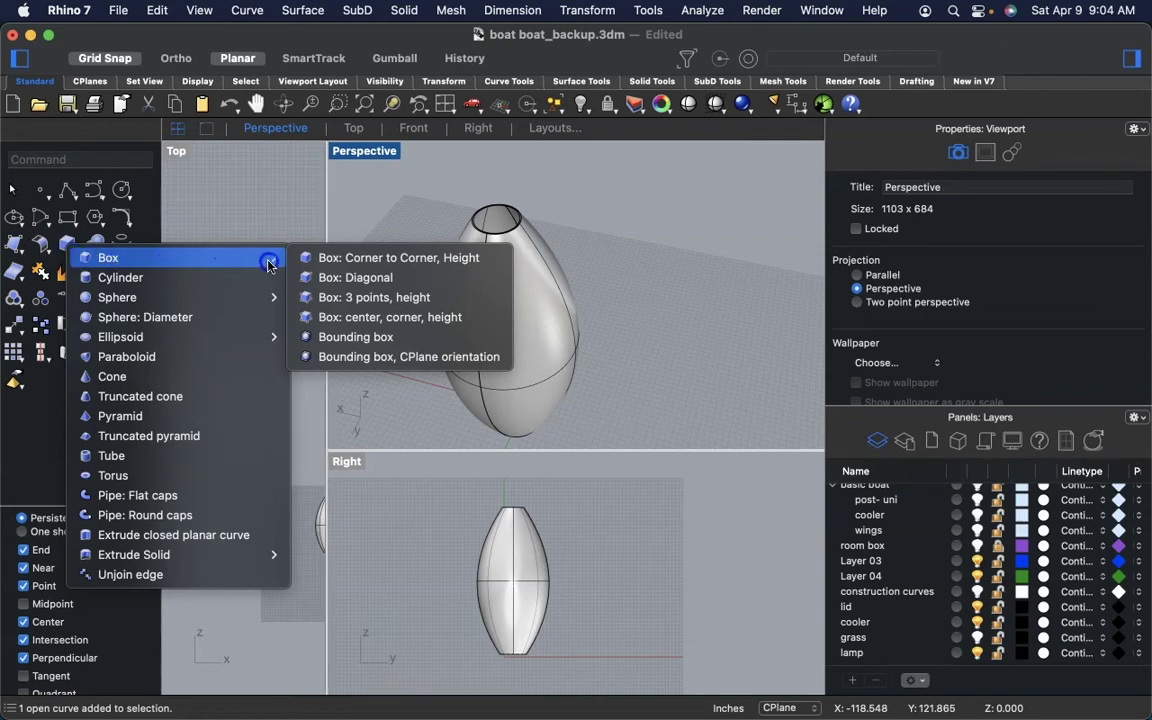
{"action": "left_click", "coordinate": [321, 258]}
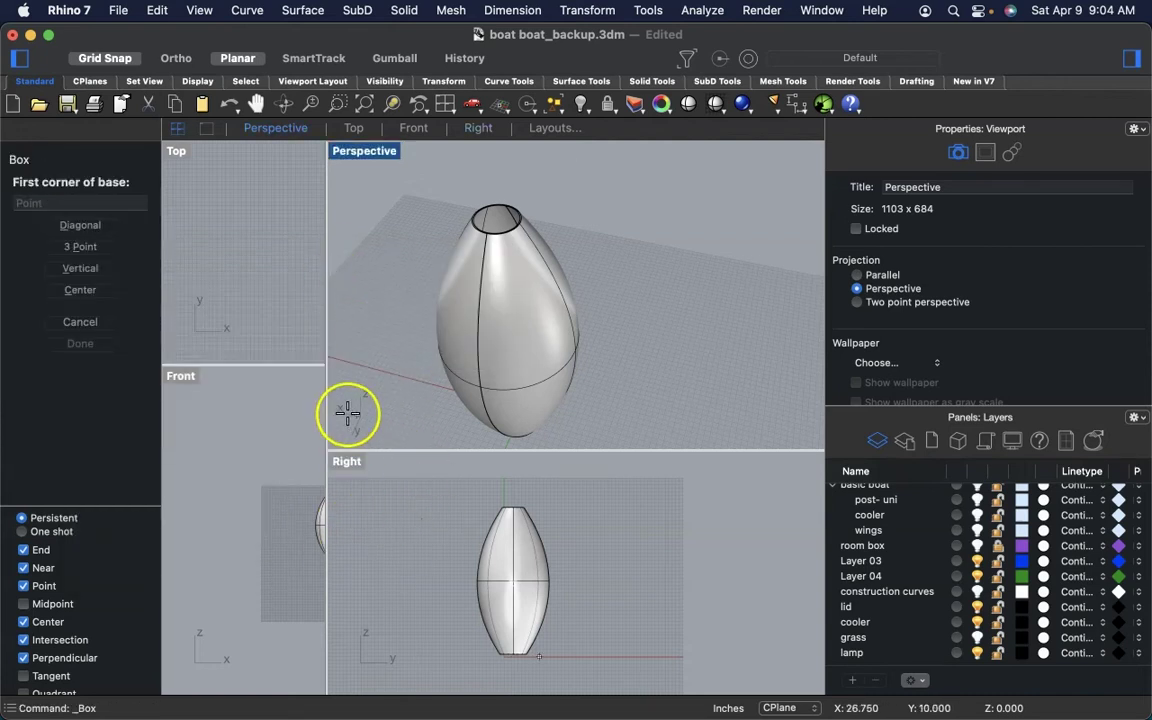
{"action": "left_click_drag", "start_coordinate": [325, 329], "coordinate": [549, 300]}
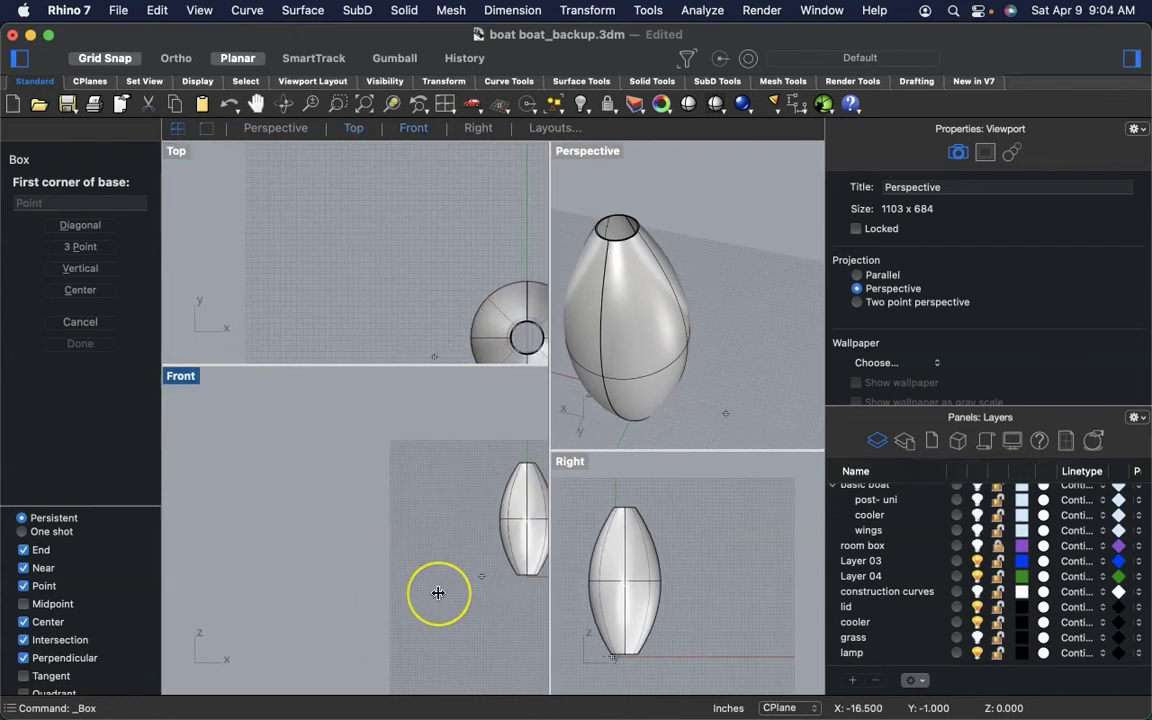
{"action": "scroll", "coordinate": [437, 591], "scroll_direction": "right", "scroll_amount": 5}
{"action": "scroll", "coordinate": [437, 592], "scroll_direction": "right", "scroll_amount": 2}
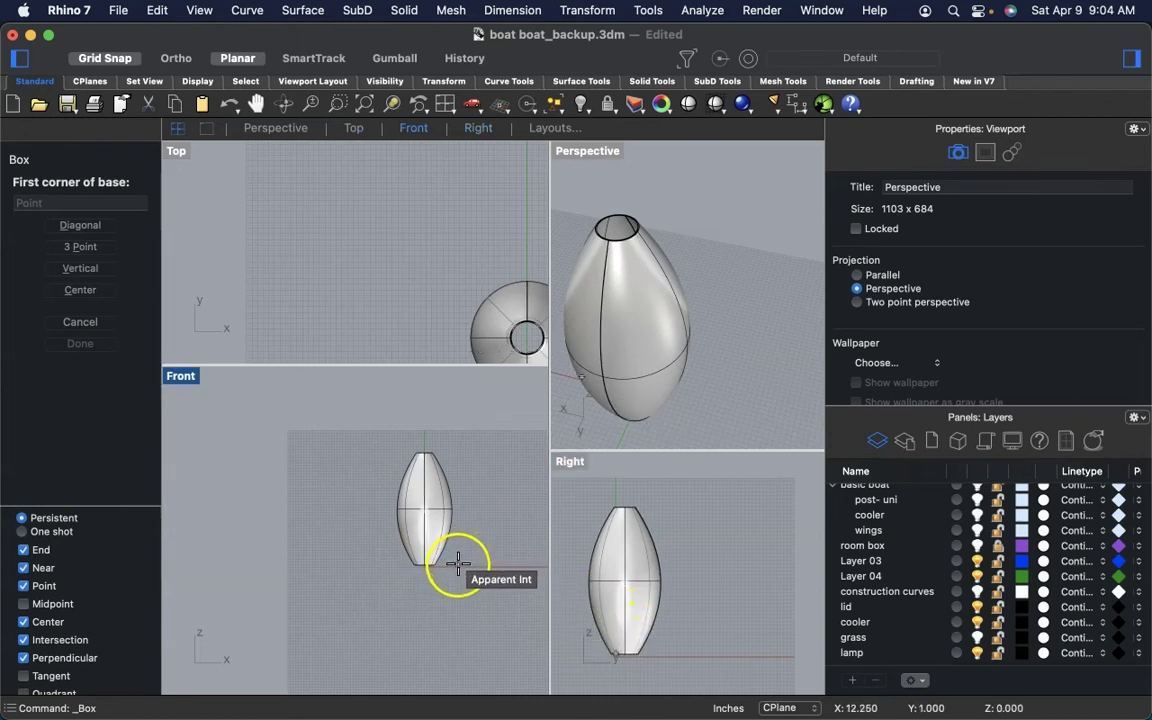
{"action": "scroll", "coordinate": [459, 563], "scroll_direction": "up", "scroll_amount": 4}
{"action": "scroll", "coordinate": [459, 563], "scroll_direction": "up", "scroll_amount": 3}
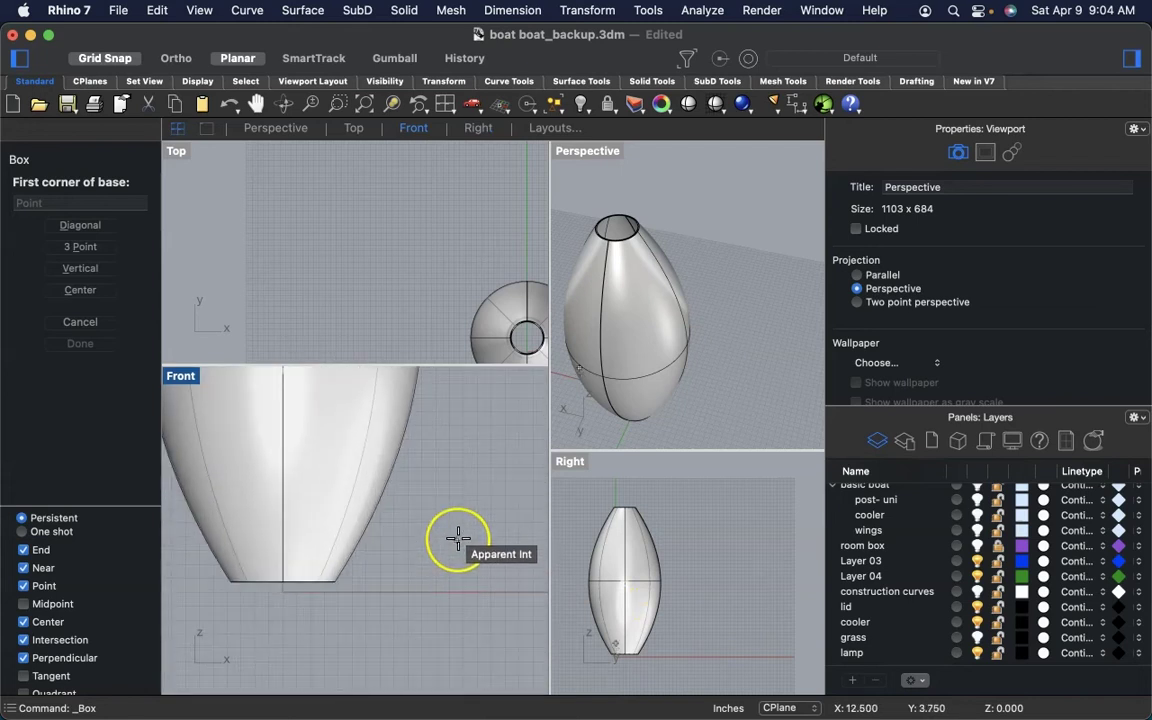
{"action": "scroll", "coordinate": [458, 538], "scroll_direction": "up", "scroll_amount": 3}
{"action": "scroll", "coordinate": [458, 540], "scroll_direction": "down", "scroll_amount": 3}
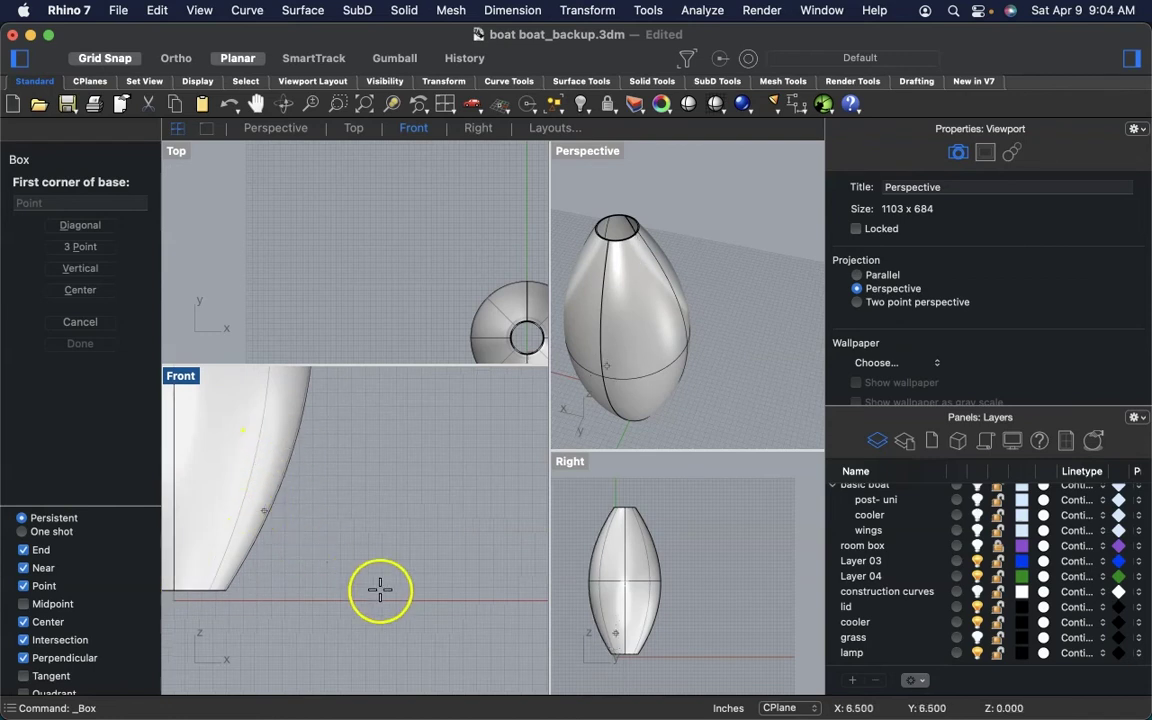
{"action": "left_click", "coordinate": [465, 586]}
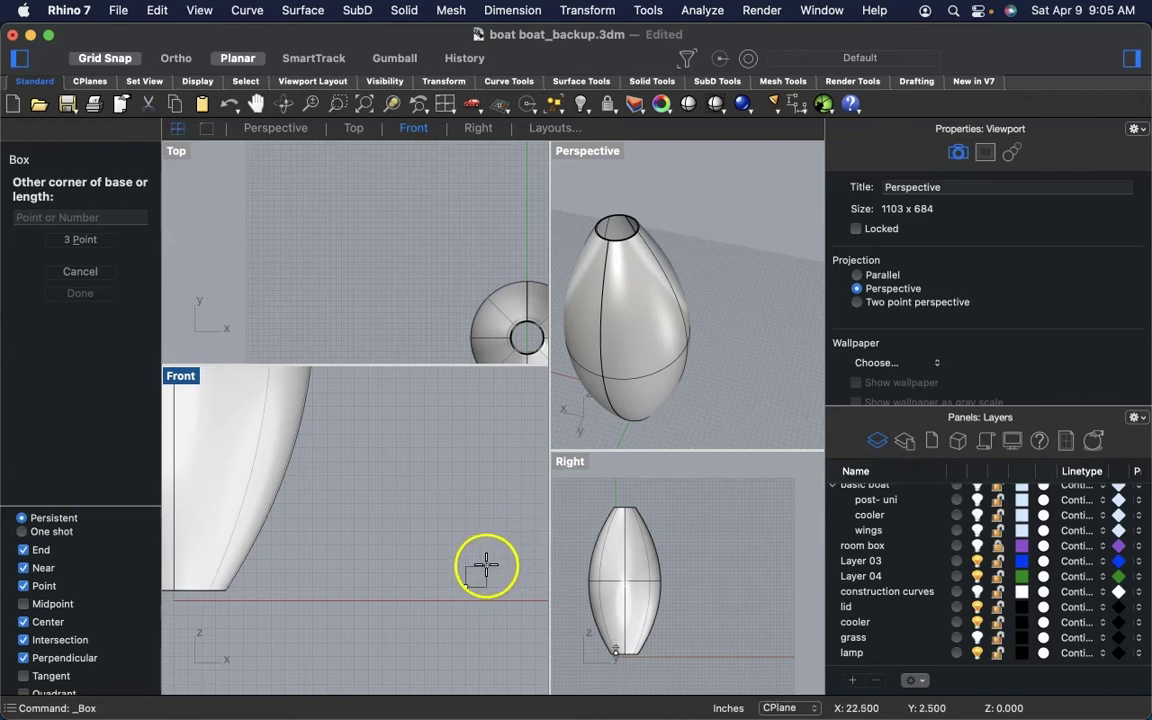
{"action": "left_click_drag", "start_coordinate": [486, 566], "coordinate": [486, 566]}
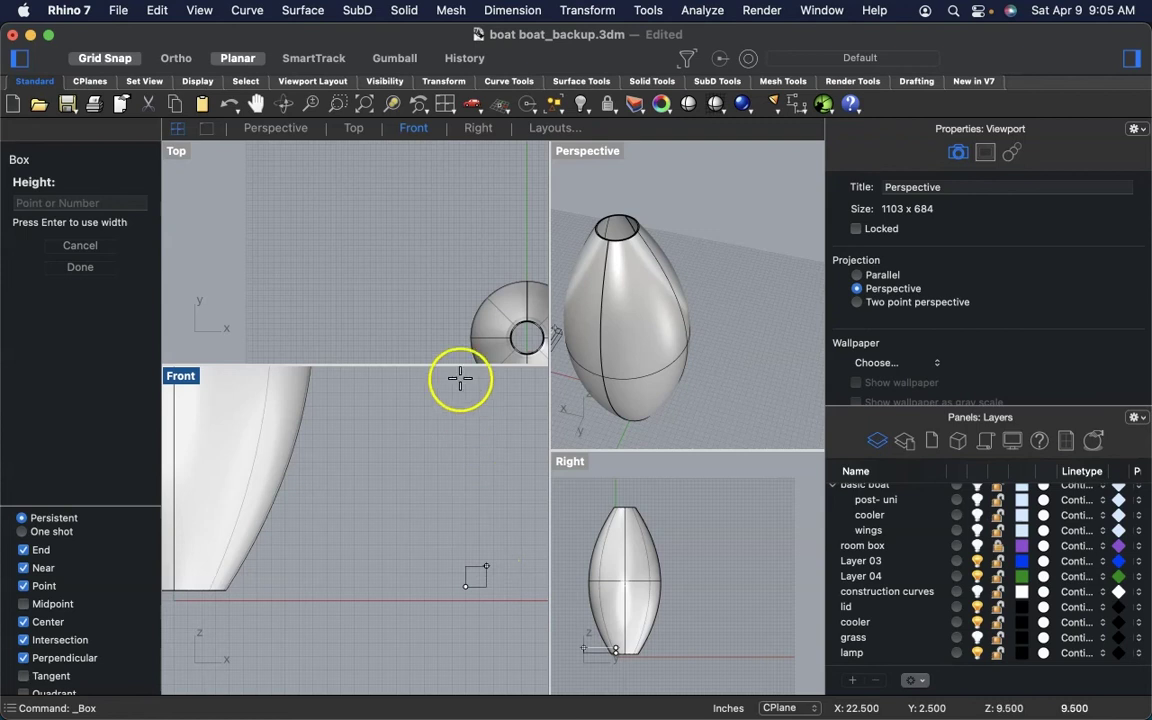
- Extend the box along the Y direction in the Top view into a long thin bar, and move it farther from the vase form
{"action": "scroll", "coordinate": [439, 303], "scroll_direction": "down", "scroll_amount": 4}
{"action": "scroll", "coordinate": [439, 303], "scroll_direction": "right", "scroll_amount": 5}
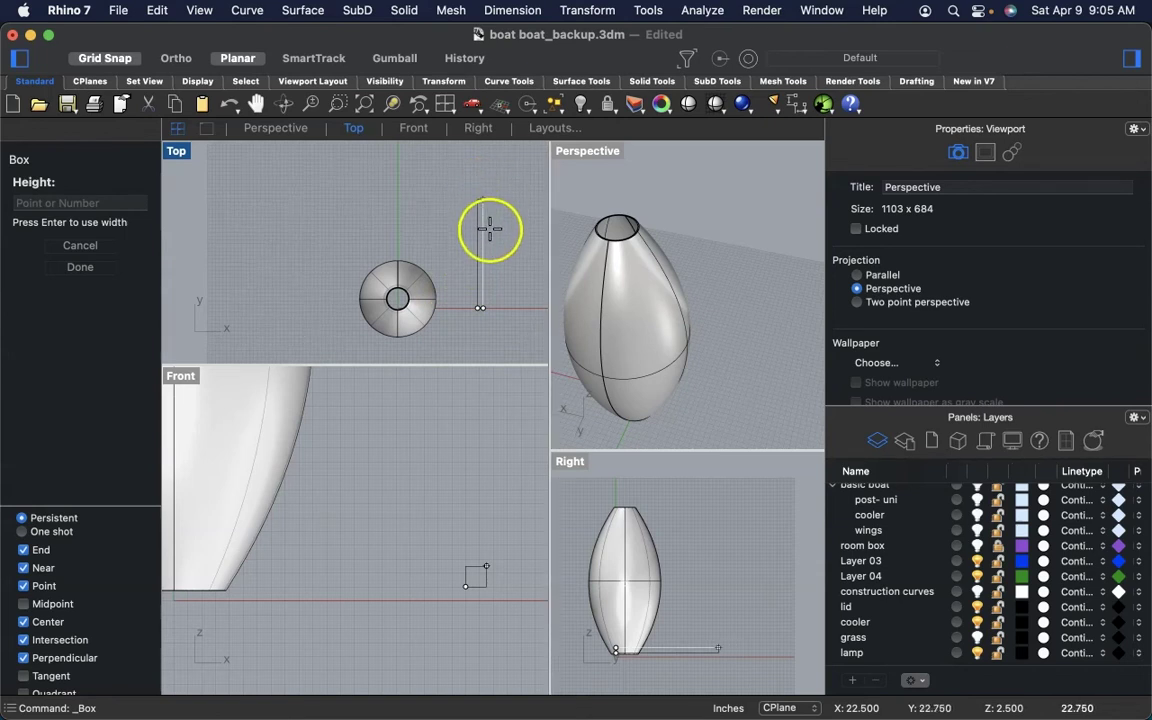
{"action": "left_click", "coordinate": [494, 170]}
{"action": "left_click", "coordinate": [494, 250]}
{"action": "mouse_move", "coordinate": [481, 236]}
{"action": "left_mouse_down"}
{"action": "mouse_move", "coordinate": [443, 277]}
{"action": "mouse_move", "coordinate": [401, 296]}
{"action": "mouse_move", "coordinate": [499, 252]}
{"action": "mouse_move", "coordinate": [478, 254]}
{"action": "mouse_move", "coordinate": [500, 235]}
{"action": "left_mouse_up"}
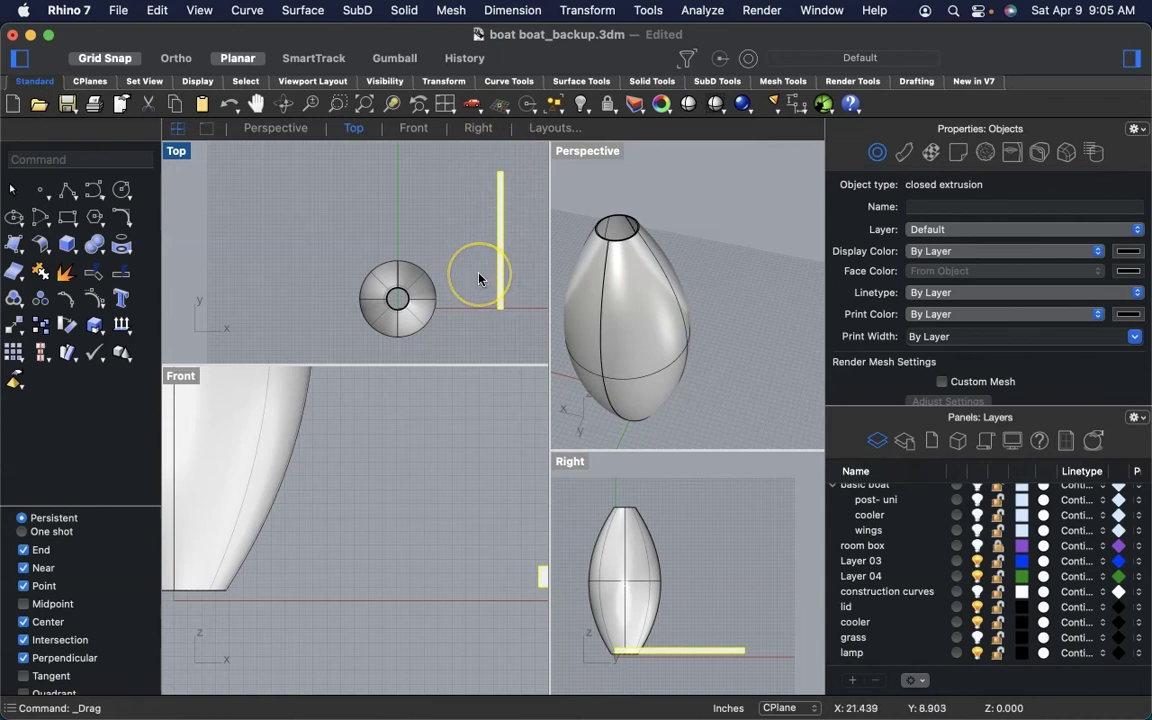
{"action": "scroll", "coordinate": [479, 278], "scroll_direction": "right", "scroll_amount": 3}
{"action": "scroll", "coordinate": [479, 278], "scroll_direction": "right", "scroll_amount": 2}
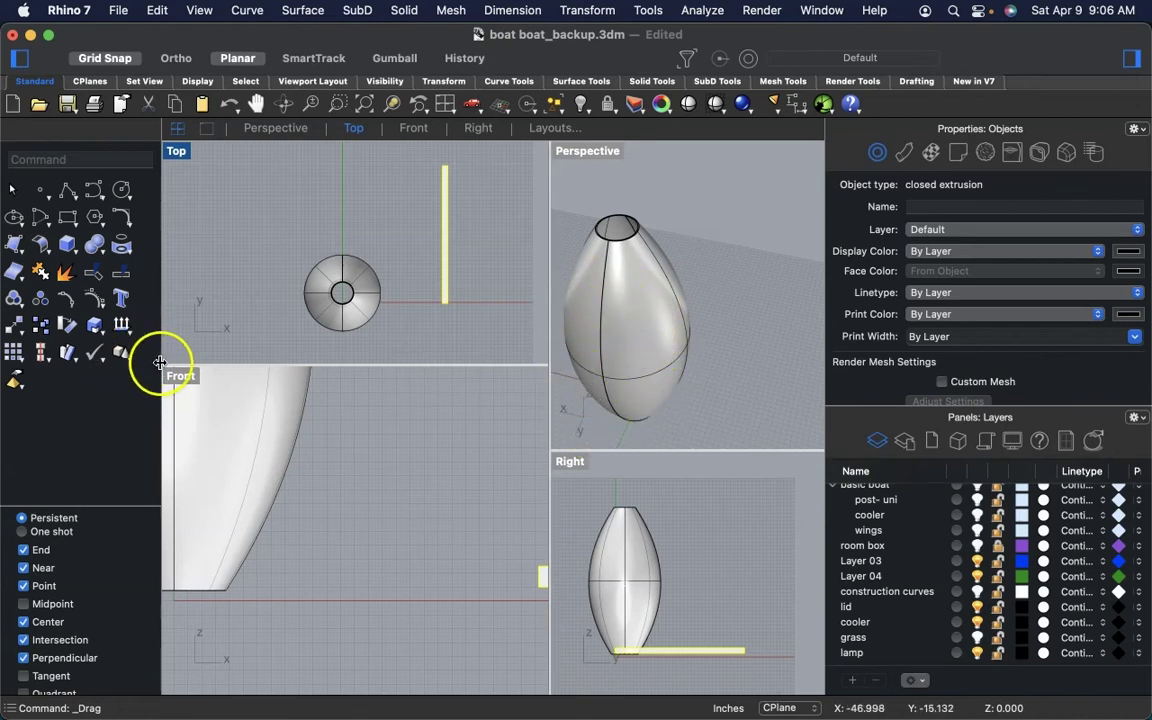
{"action": "left_click", "coordinate": [97, 198]}
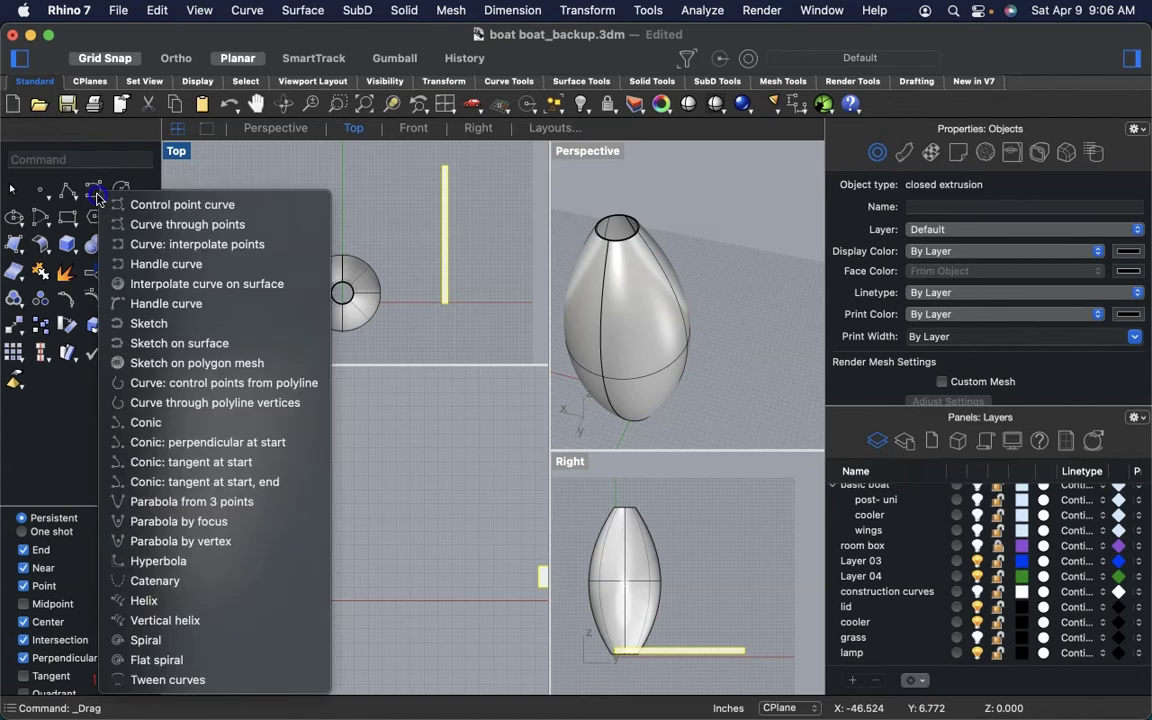
{"action": "left_click", "coordinate": [97, 199]}
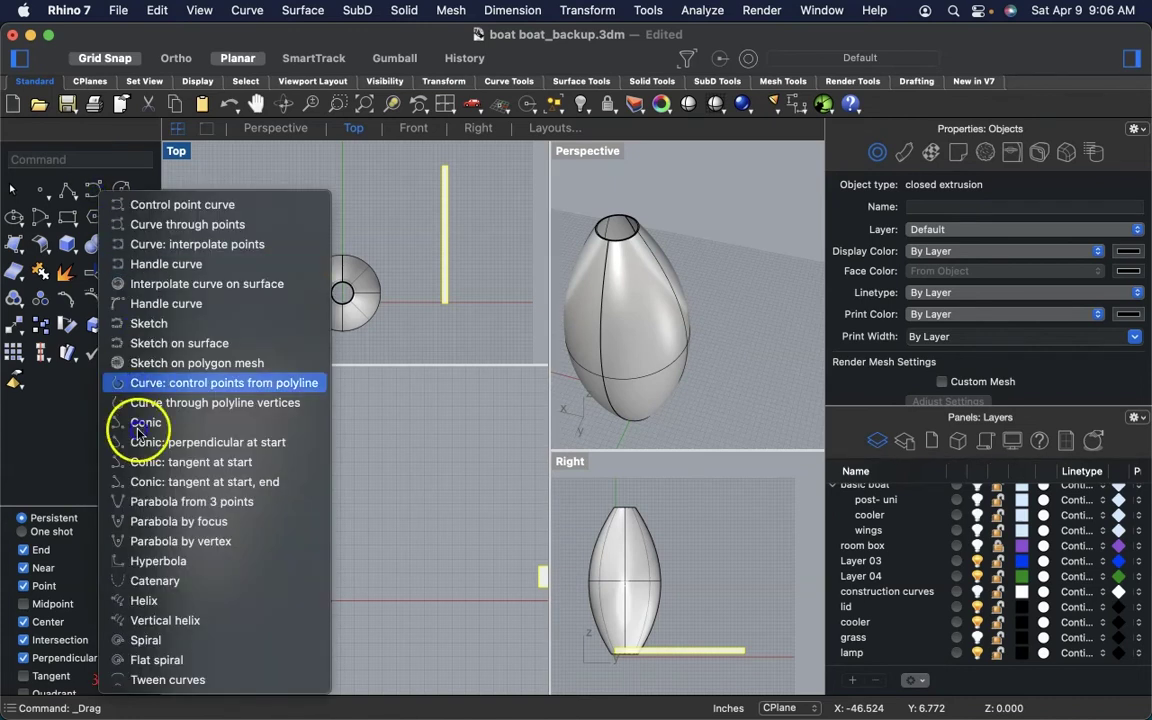
{"action": "left_click", "coordinate": [145, 600]}
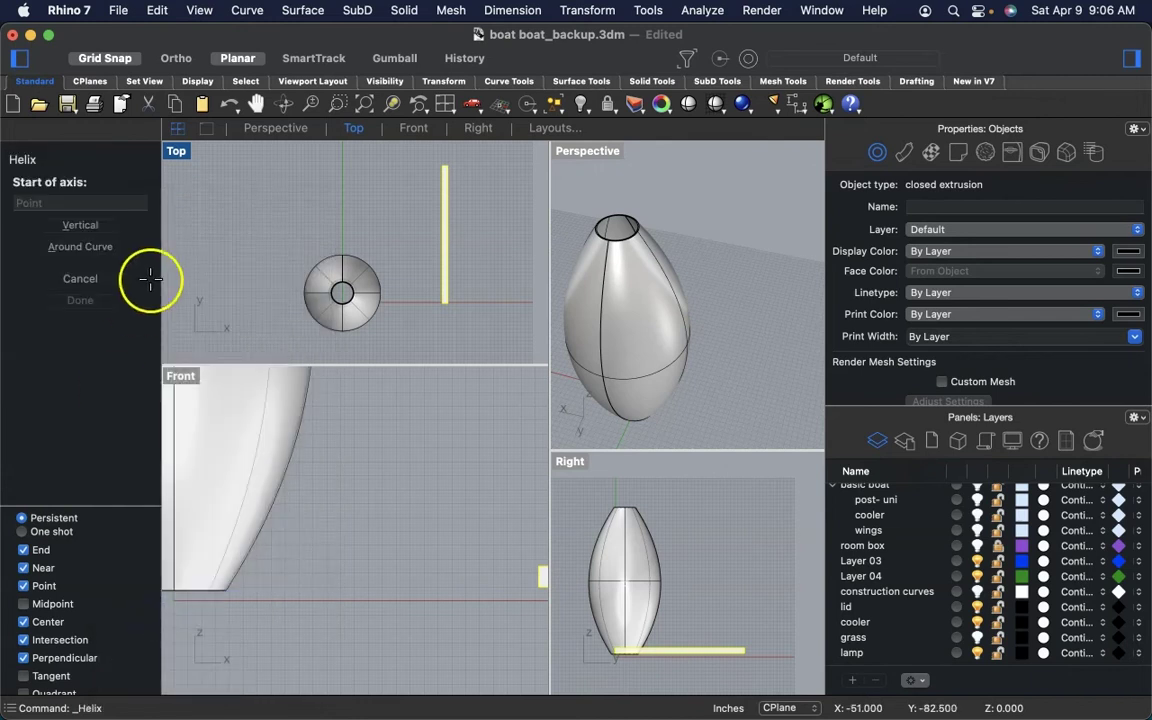
{"action": "left_click", "coordinate": [80, 280]}
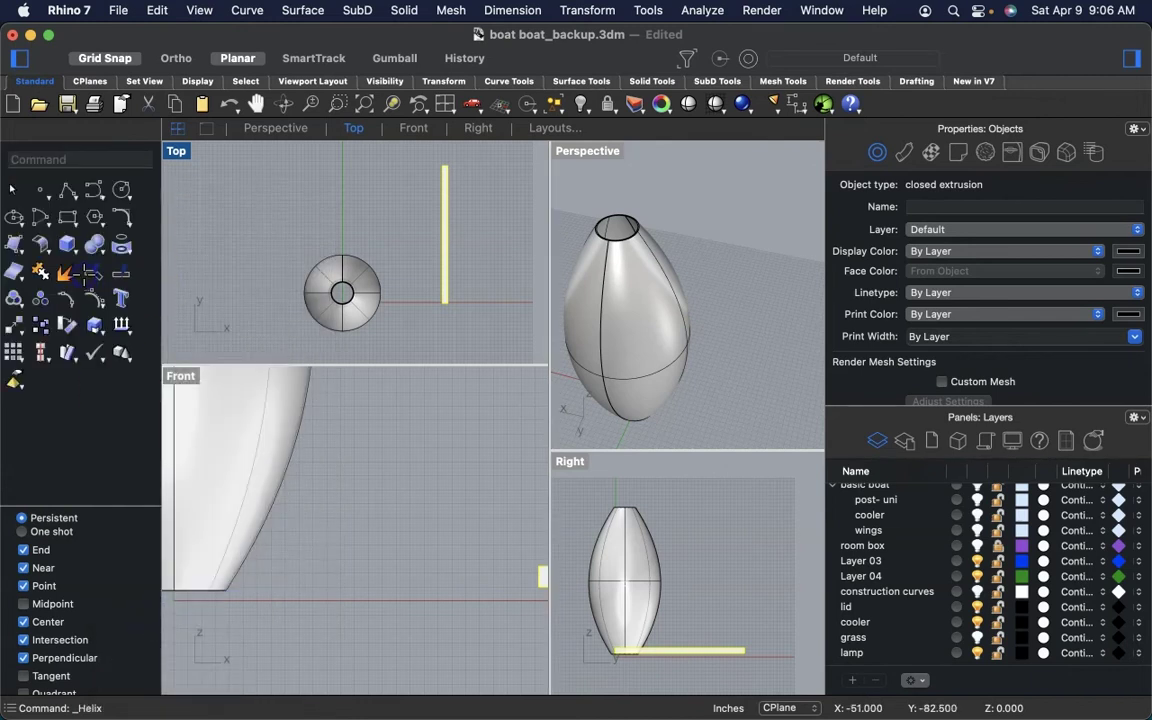
{"action": "left_click", "coordinate": [97, 189]}
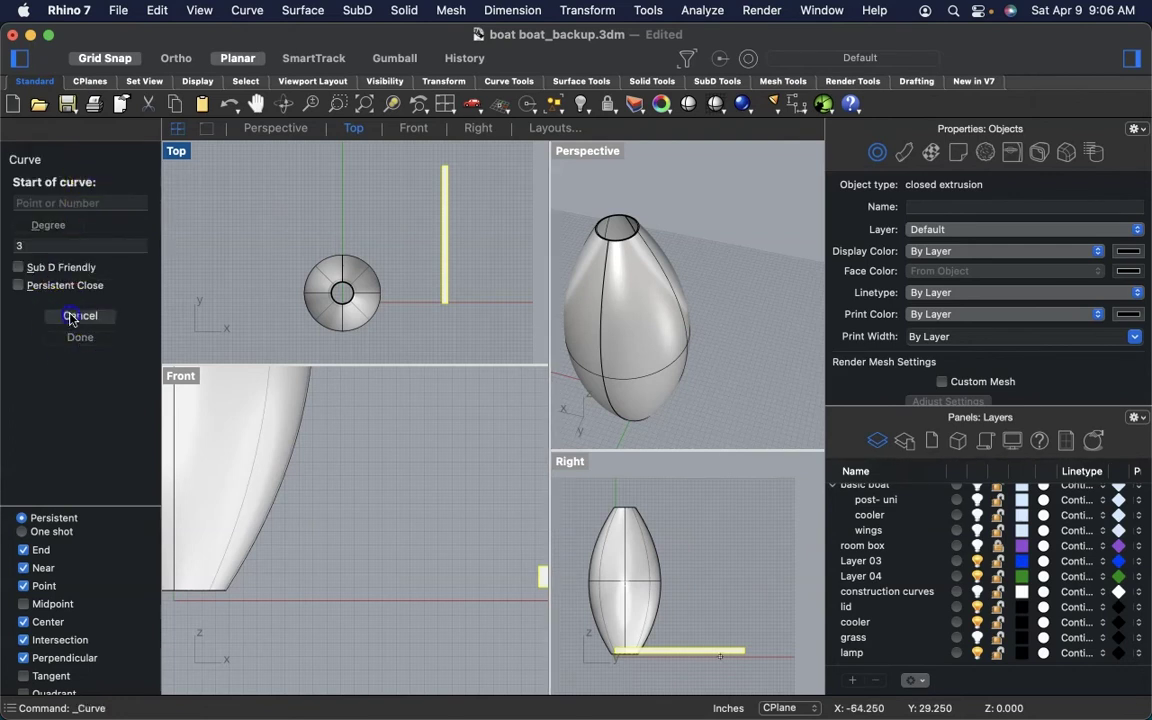
{"action": "left_click", "coordinate": [78, 316]}
{"action": "left_click", "coordinate": [103, 194]}
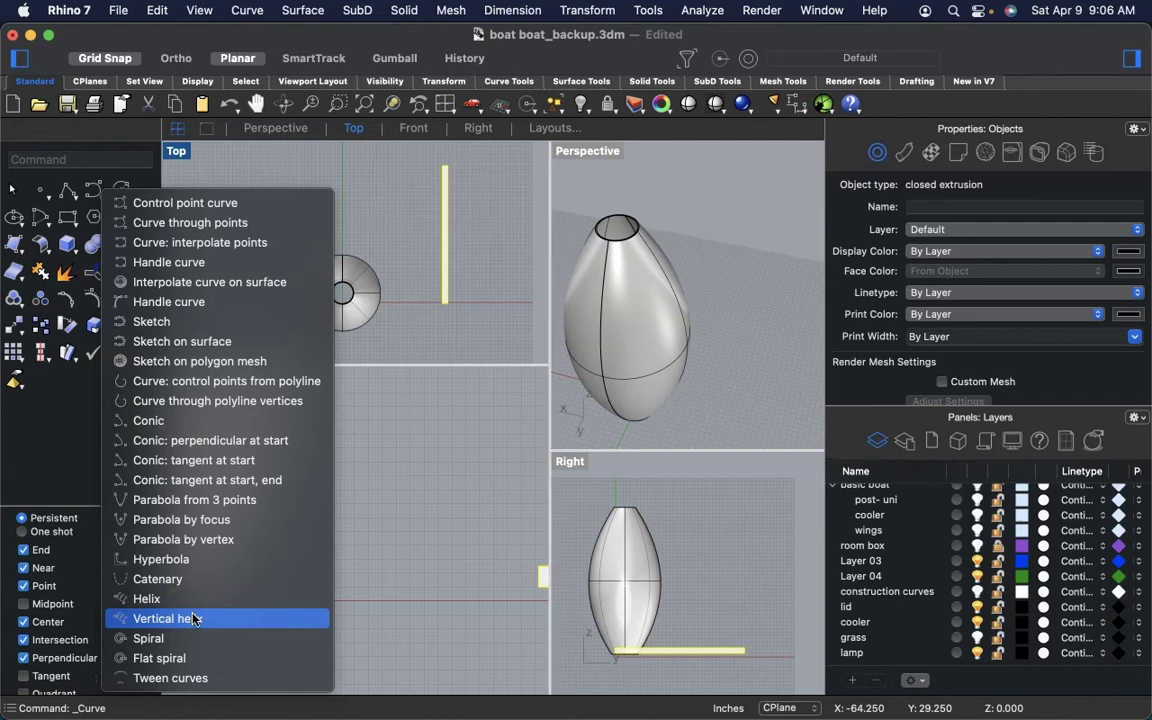
{"action": "left_click", "coordinate": [193, 619]}
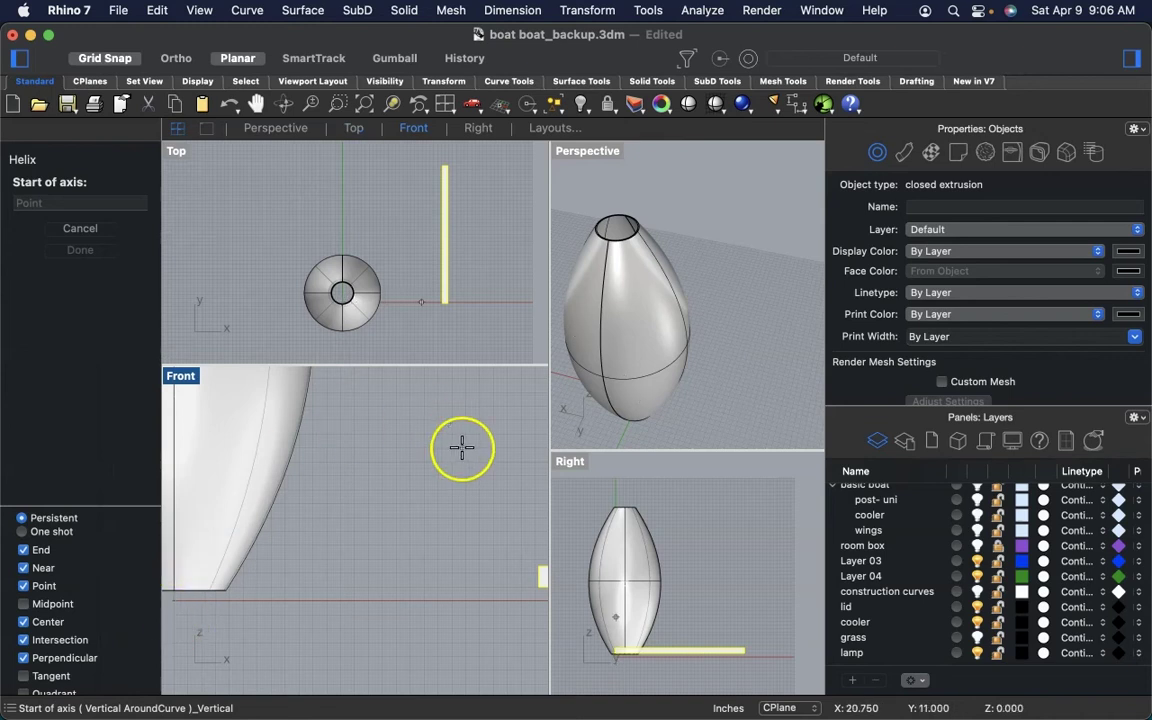
{"action": "scroll", "coordinate": [395, 575], "scroll_direction": "down", "scroll_amount": 4}
{"action": "scroll", "coordinate": [401, 577], "scroll_direction": "down", "scroll_amount": 3}
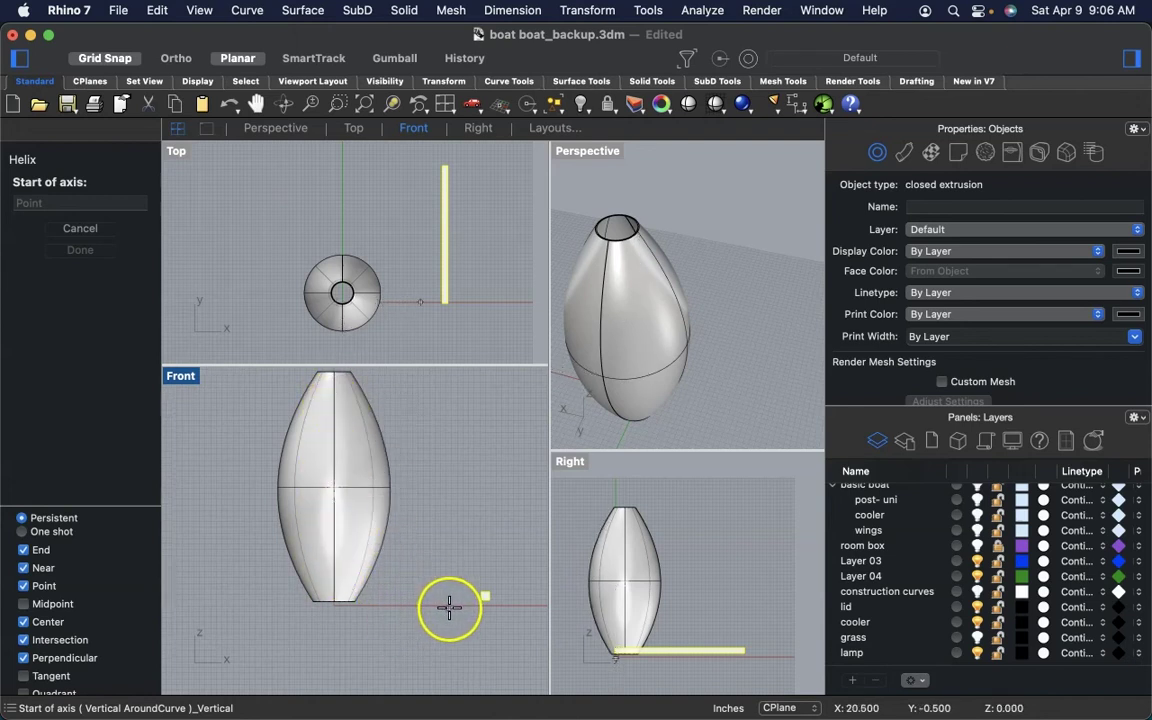
{"action": "left_click", "coordinate": [450, 604]}
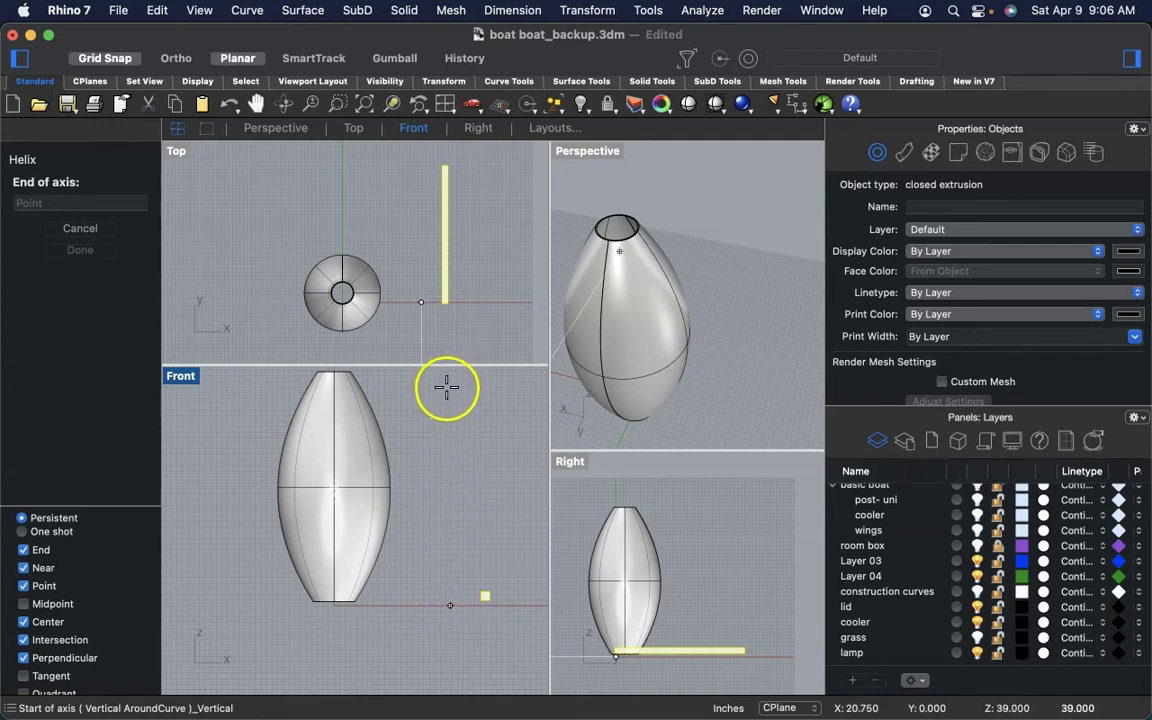
{"action": "scroll", "coordinate": [447, 385], "scroll_direction": "up", "scroll_amount": 3}
{"action": "scroll", "coordinate": [446, 390], "scroll_direction": "right", "scroll_amount": 1}
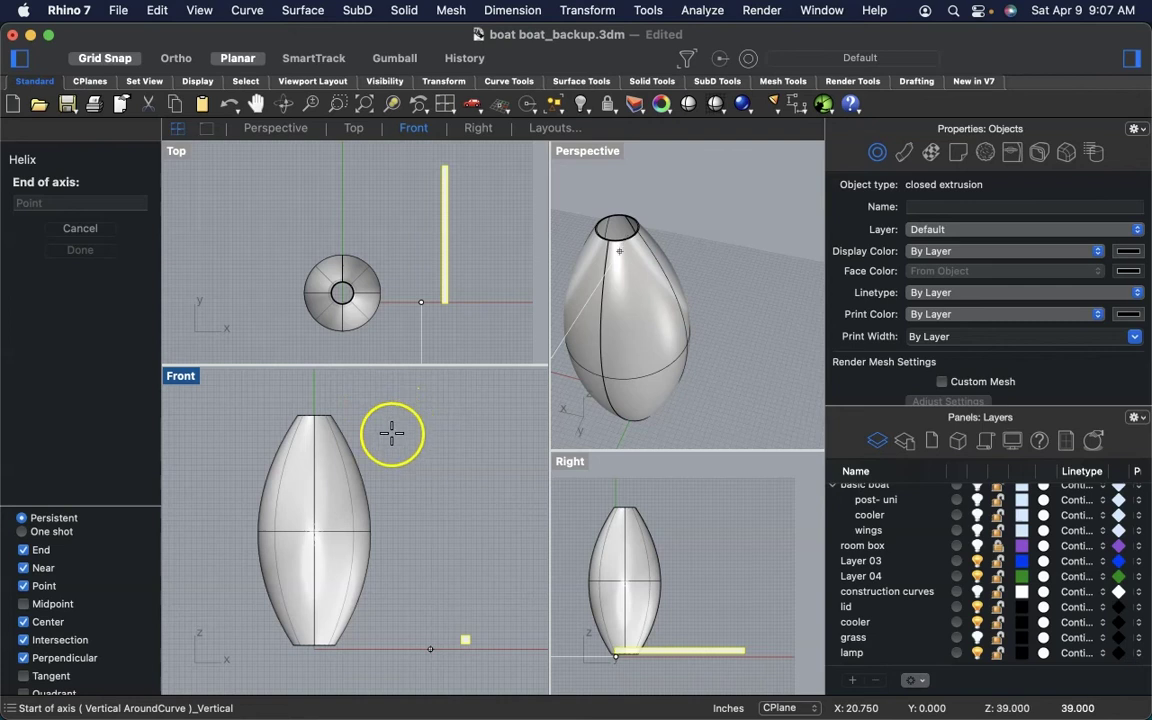
{"action": "left_click_drag", "start_coordinate": [133, 507], "coordinate": [128, 393]}
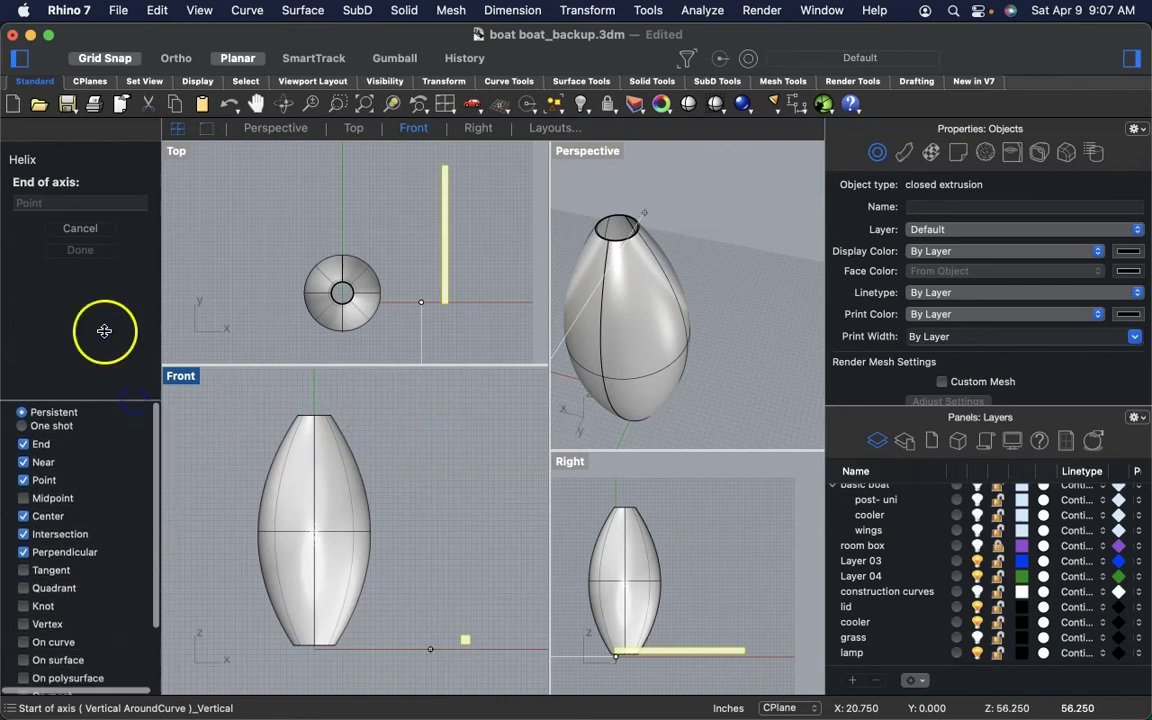
{"action": "left_click", "coordinate": [88, 232]}
{"action": "left_click", "coordinate": [94, 189]}
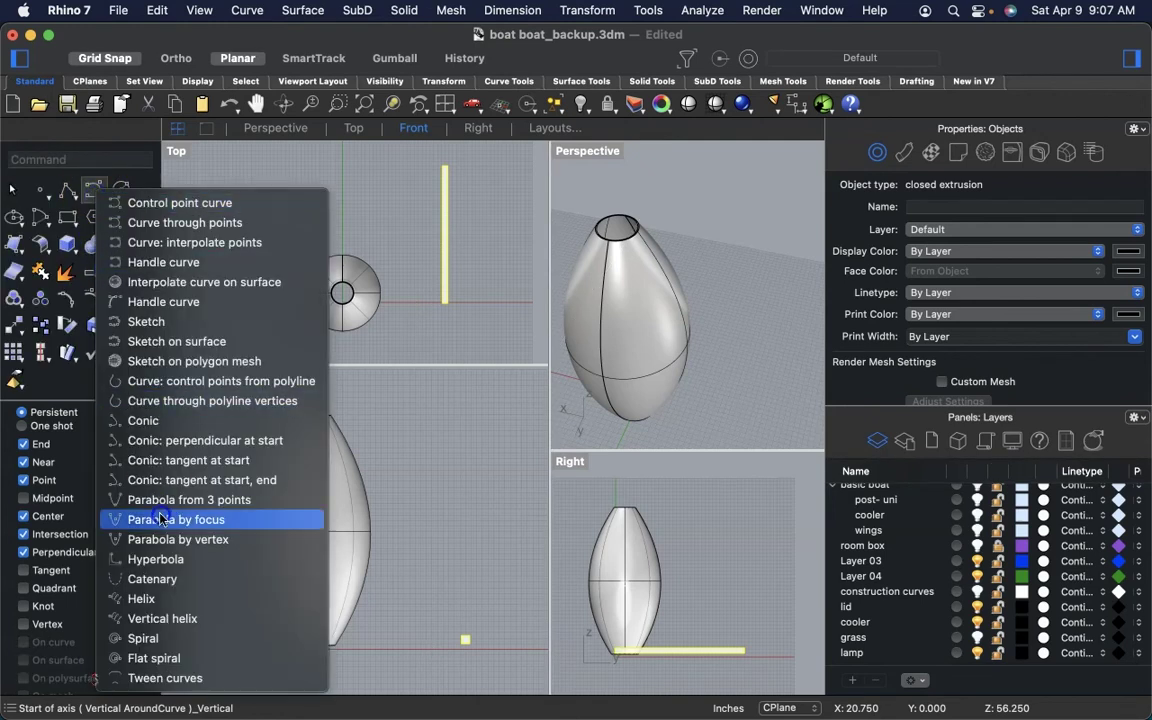
{"action": "left_click", "coordinate": [155, 619]}
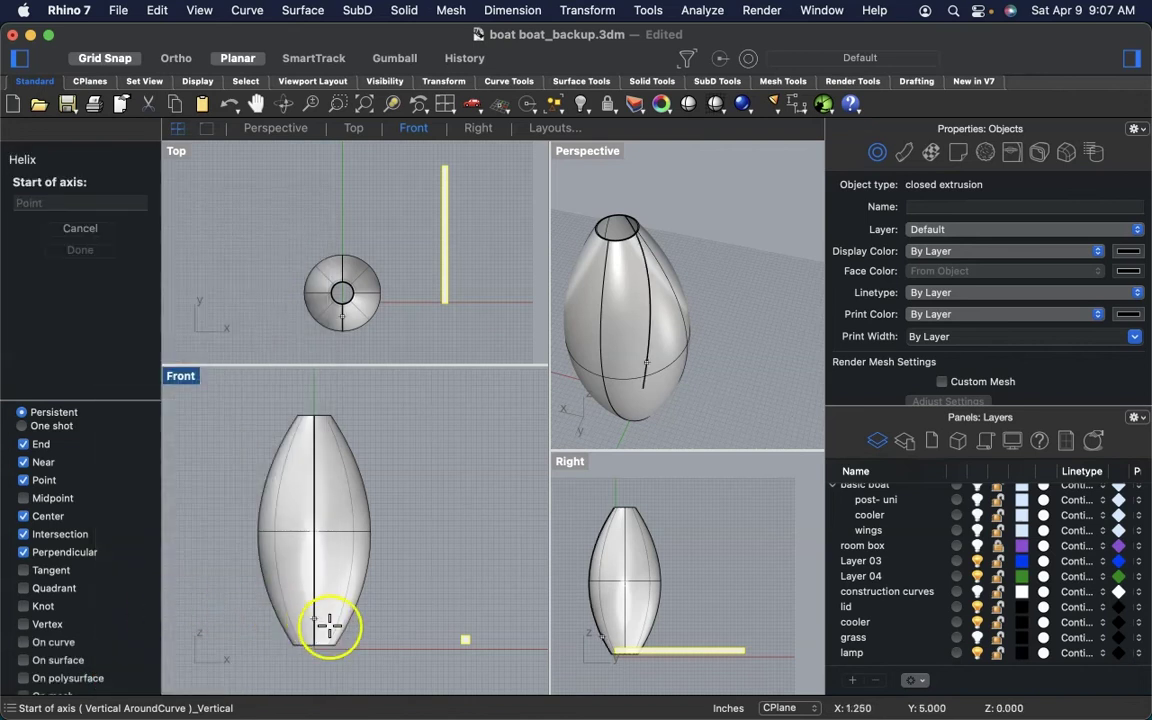
{"action": "key", "text": "Escape"}
- Deselect the thin box beside the vase form
{"action": "left_click", "coordinate": [411, 626]}
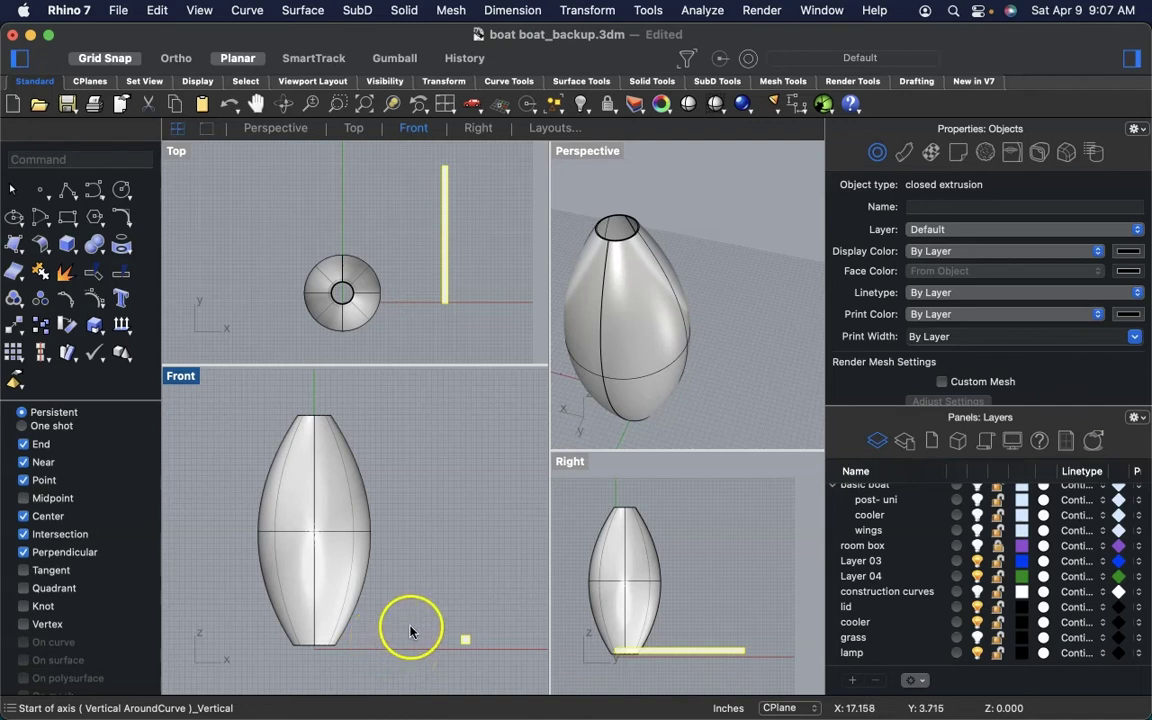
{"action": "left_click", "coordinate": [467, 652]}
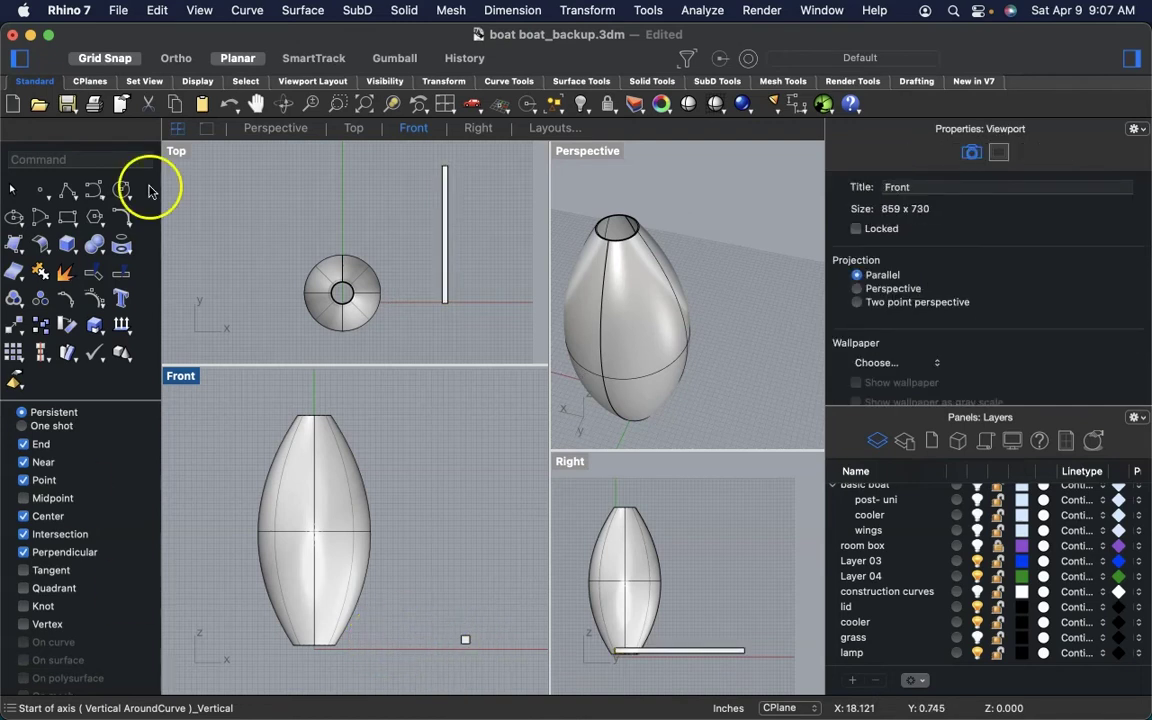
{"action": "left_click", "coordinate": [96, 191]}
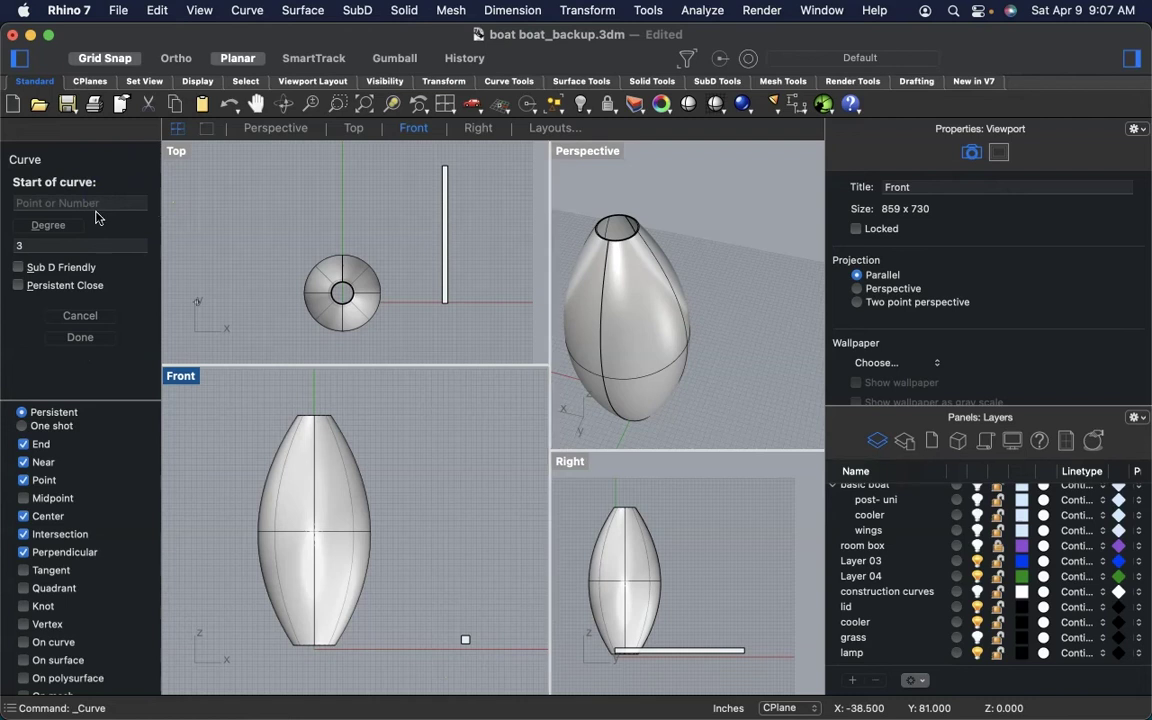
{"action": "left_click", "coordinate": [76, 317]}
{"action": "left_click", "coordinate": [93, 190]}
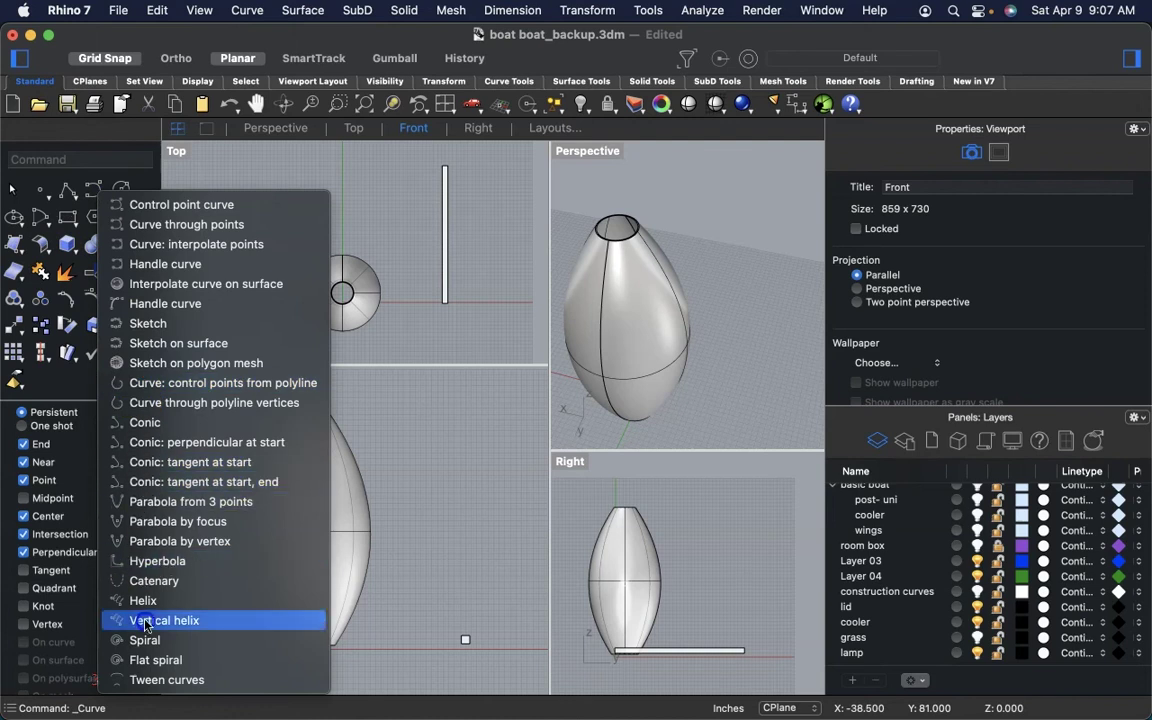
{"action": "left_click", "coordinate": [145, 622]}
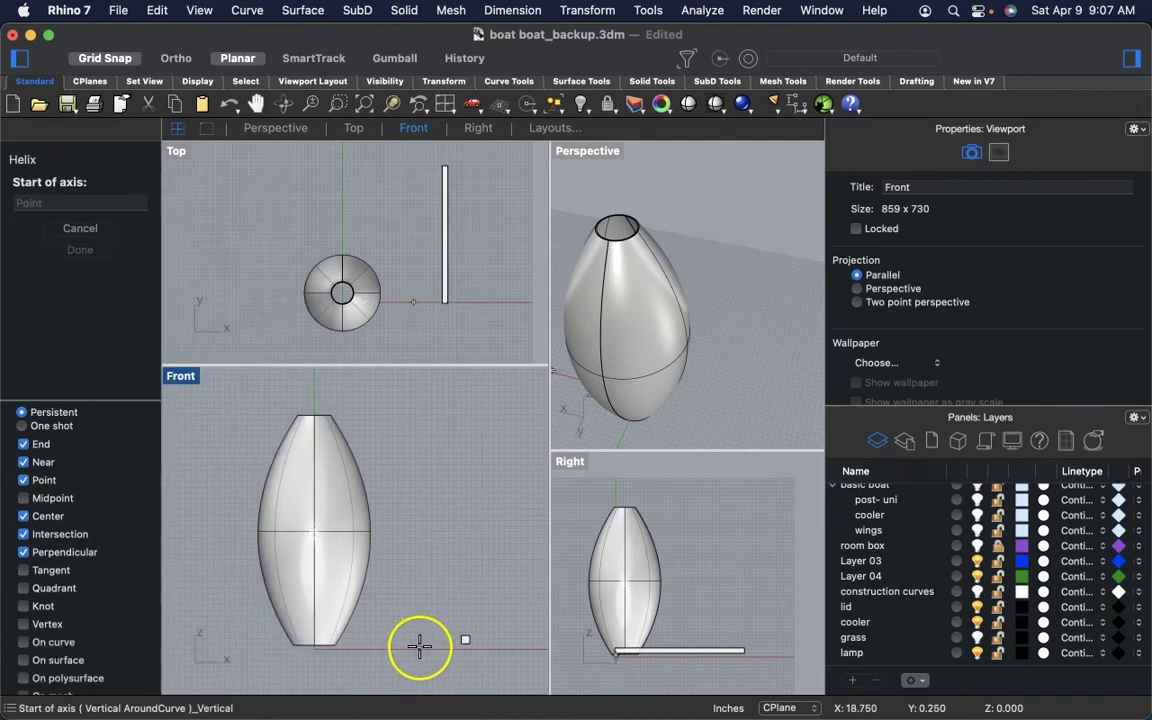
{"action": "left_click", "coordinate": [419, 647]}
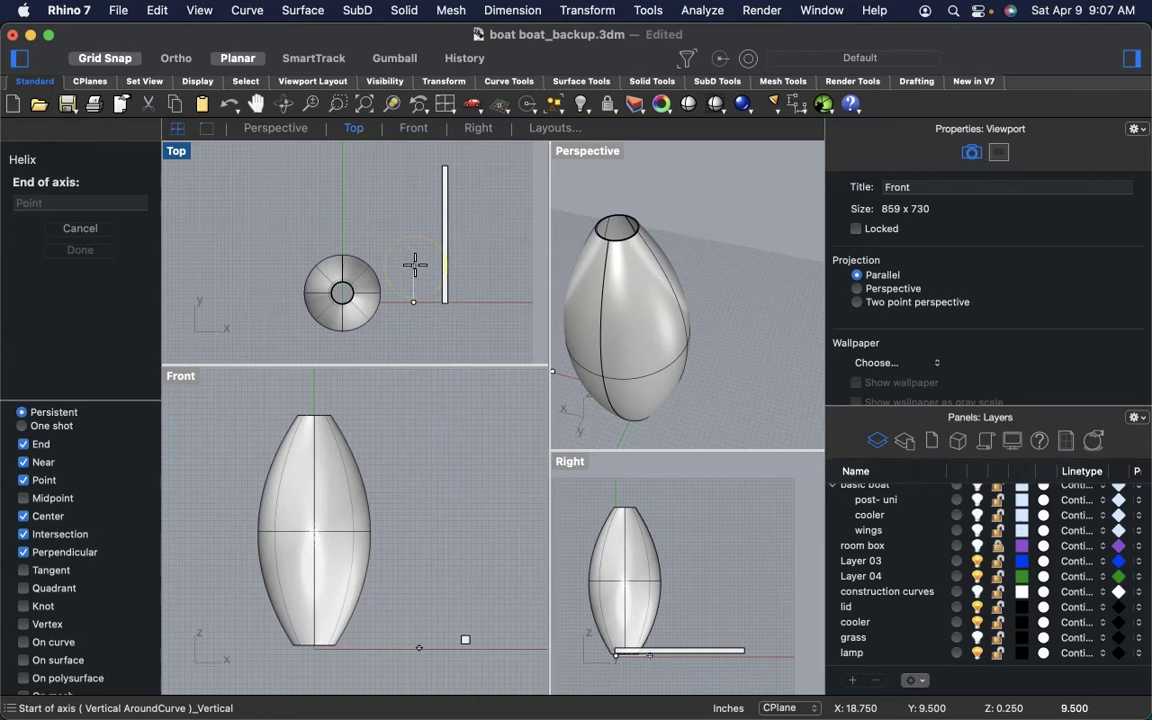
{"action": "left_click", "coordinate": [80, 228]}
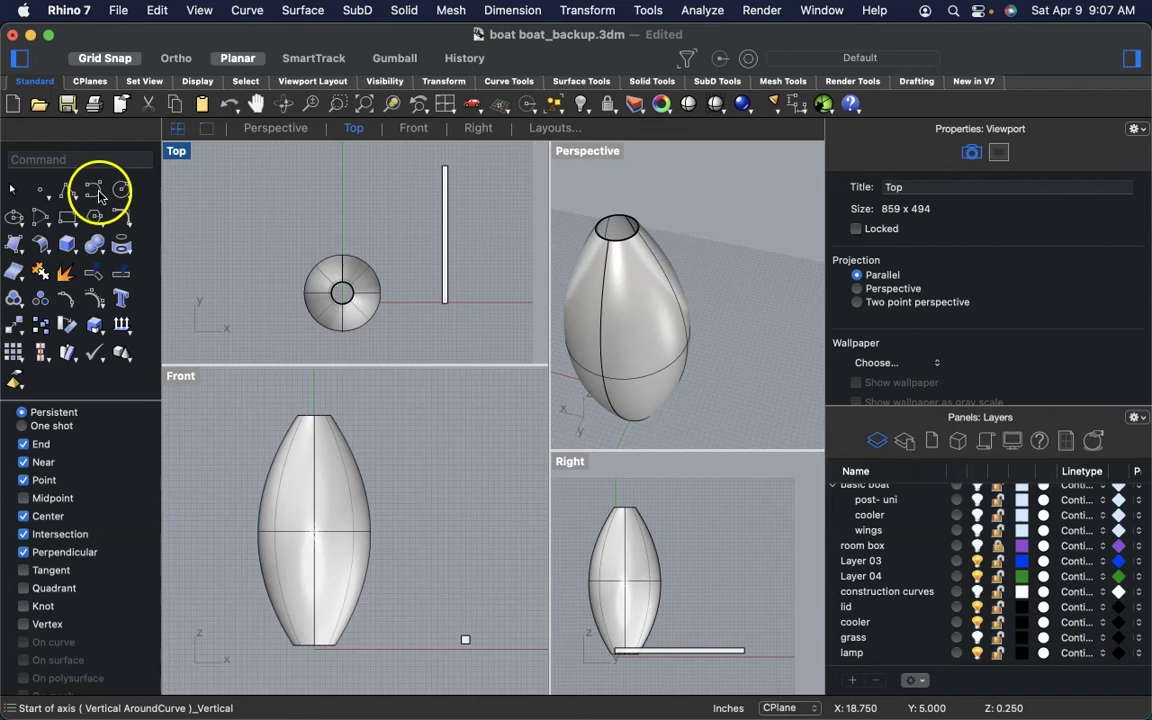
- Start a helix and draw its vertical axis about 45 inches tall in the Front view, between the vase form and the box
{"action": "left_click", "coordinate": [98, 196]}
{"action": "left_click", "coordinate": [98, 196]}
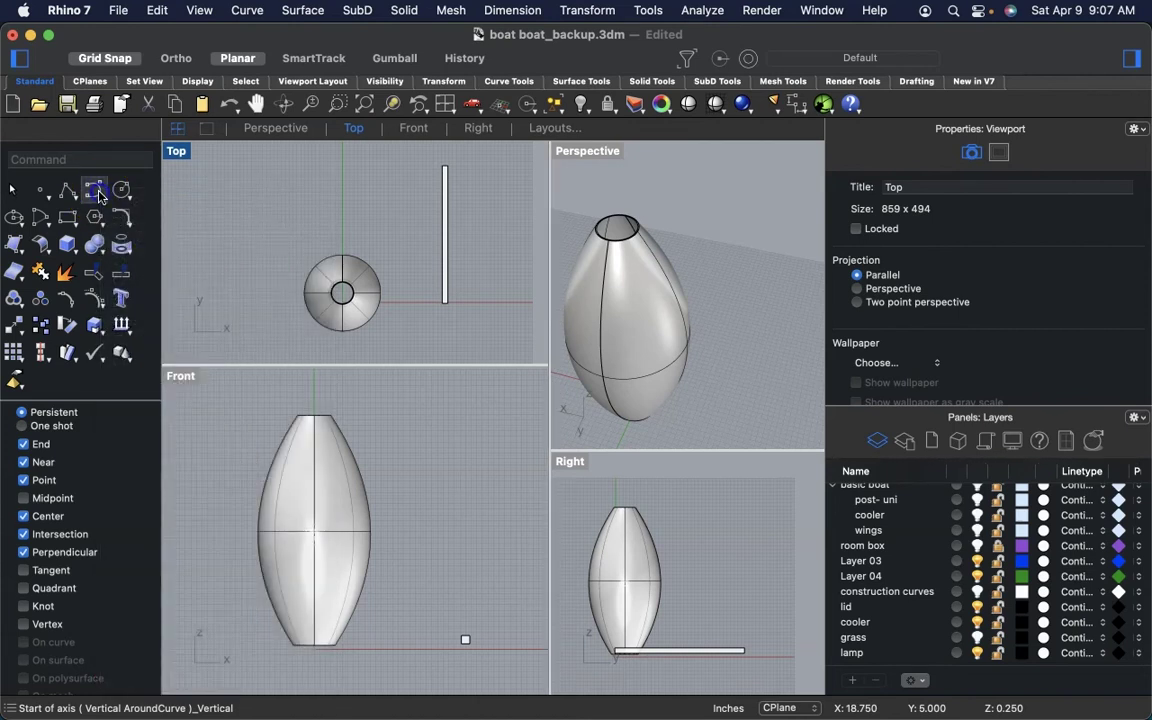
{"action": "left_click", "coordinate": [98, 196]}
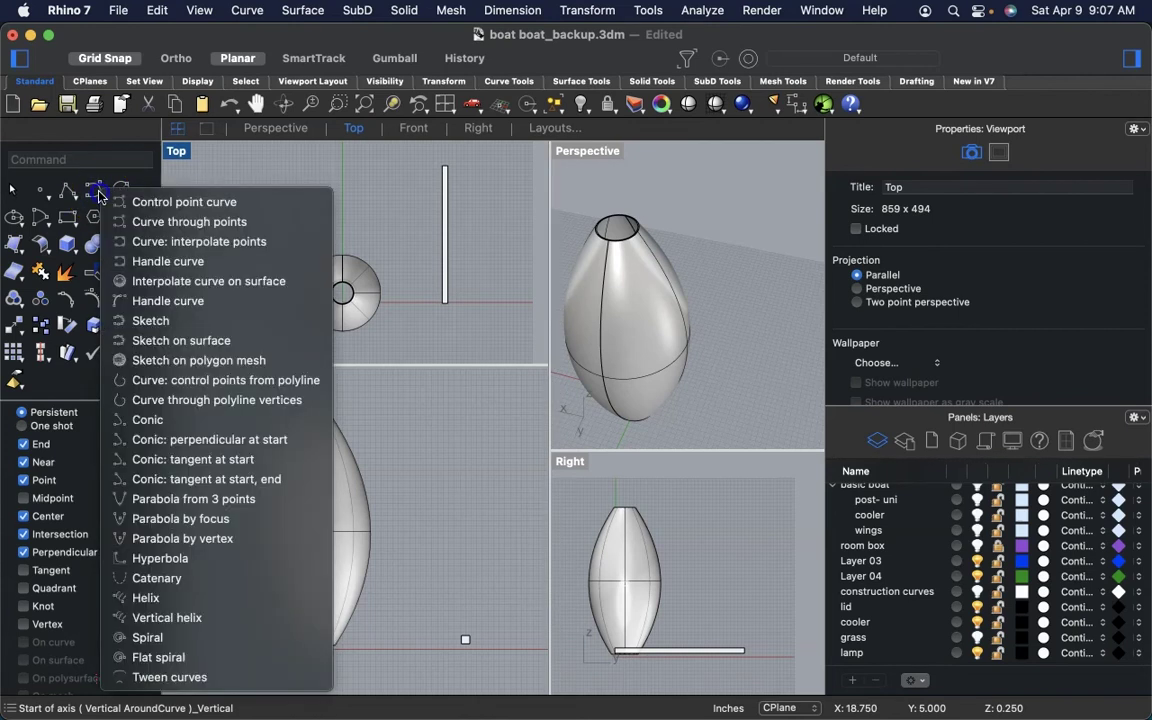
{"action": "left_click", "coordinate": [178, 606]}
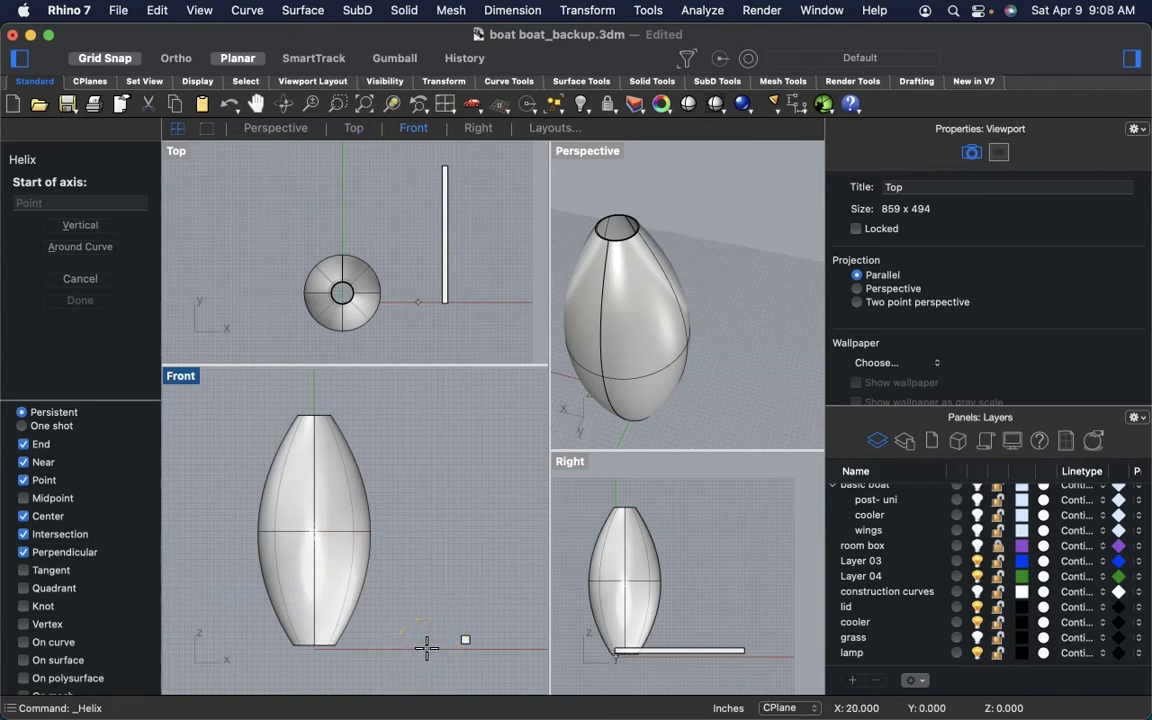
{"action": "left_click", "coordinate": [426, 650]}
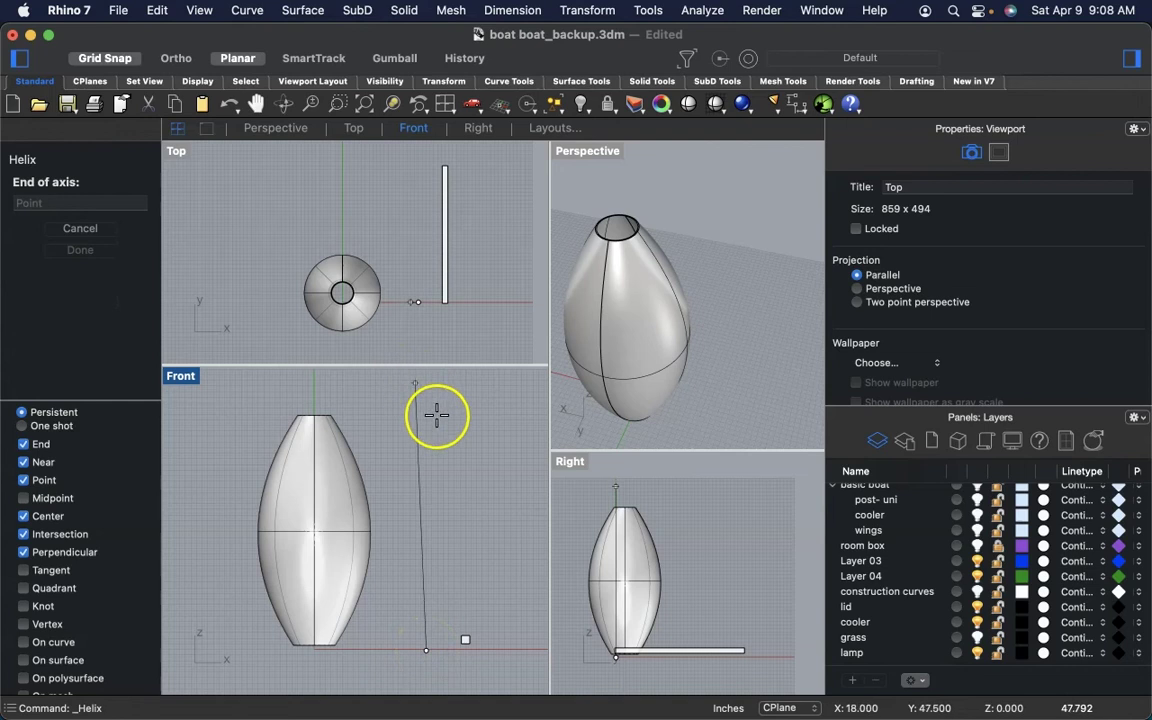
{"action": "key", "text": "shift"}
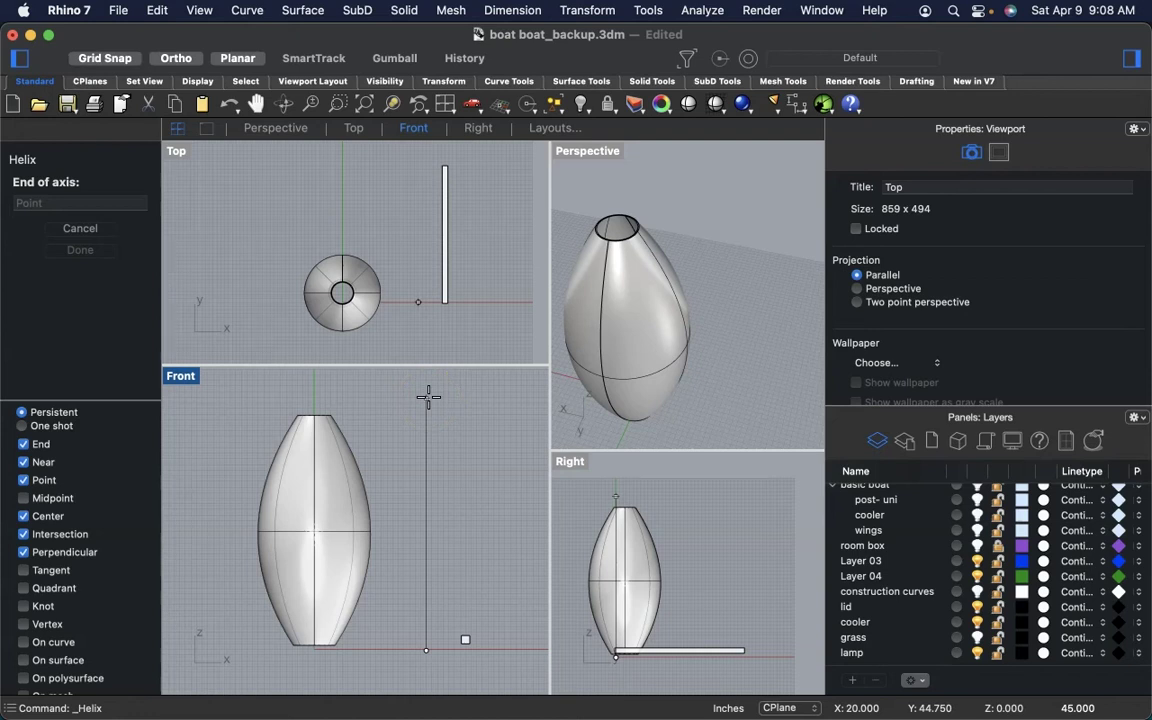
{"action": "left_click", "coordinate": [428, 397]}
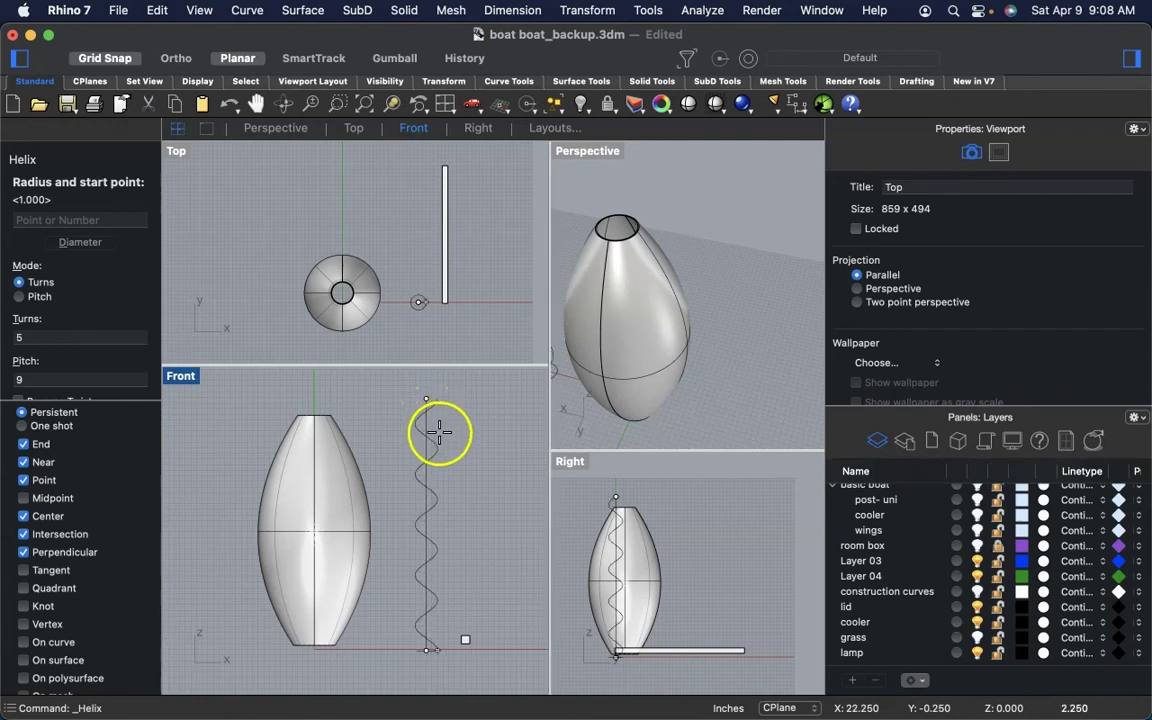
- Complete the helix with 5 turns and a radius of about 4.25 inches
{"action": "mouse_move", "coordinate": [440, 428]}
{"action": "left_mouse_down"}
{"action": "mouse_move", "coordinate": [432, 417]}
{"action": "mouse_move", "coordinate": [454, 440]}
{"action": "left_mouse_up"}
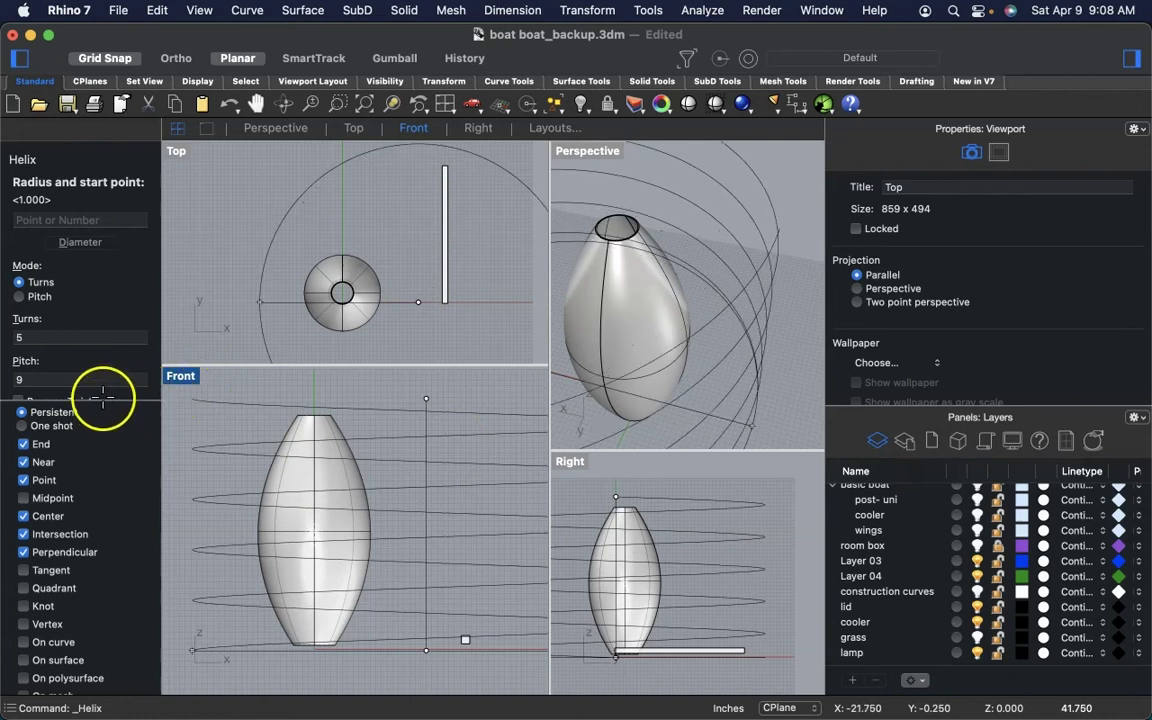
{"action": "left_click_drag", "start_coordinate": [99, 373], "coordinate": [448, 457]}
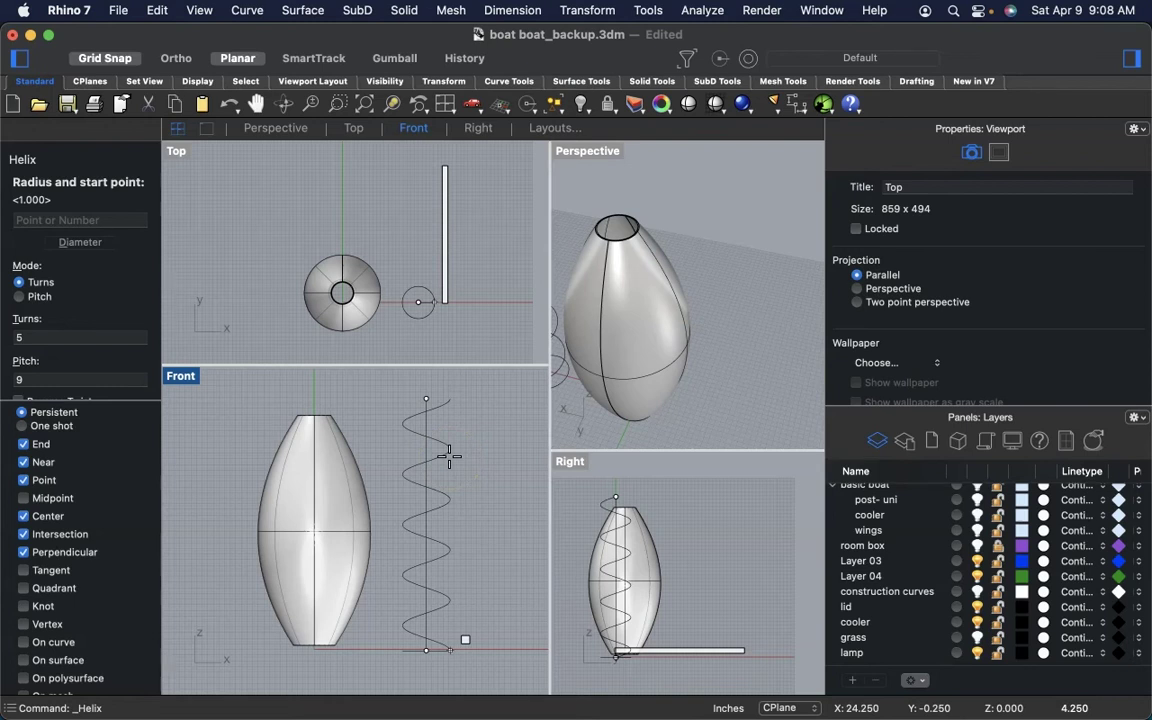
{"action": "left_click", "coordinate": [449, 458]}
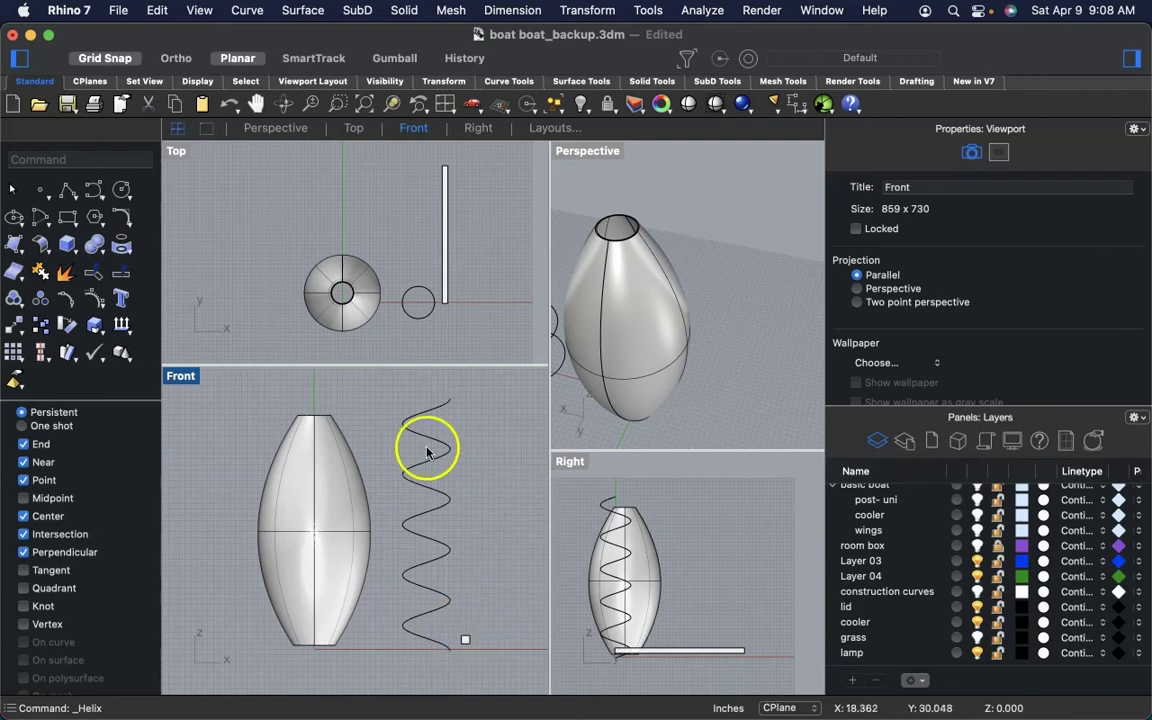
- Move the thin box in the Top and Front views so it sits beside the helix's lower end, centred along its length
{"action": "left_click", "coordinate": [446, 223]}
{"action": "left_click_drag", "start_coordinate": [446, 223], "coordinate": [445, 289]}
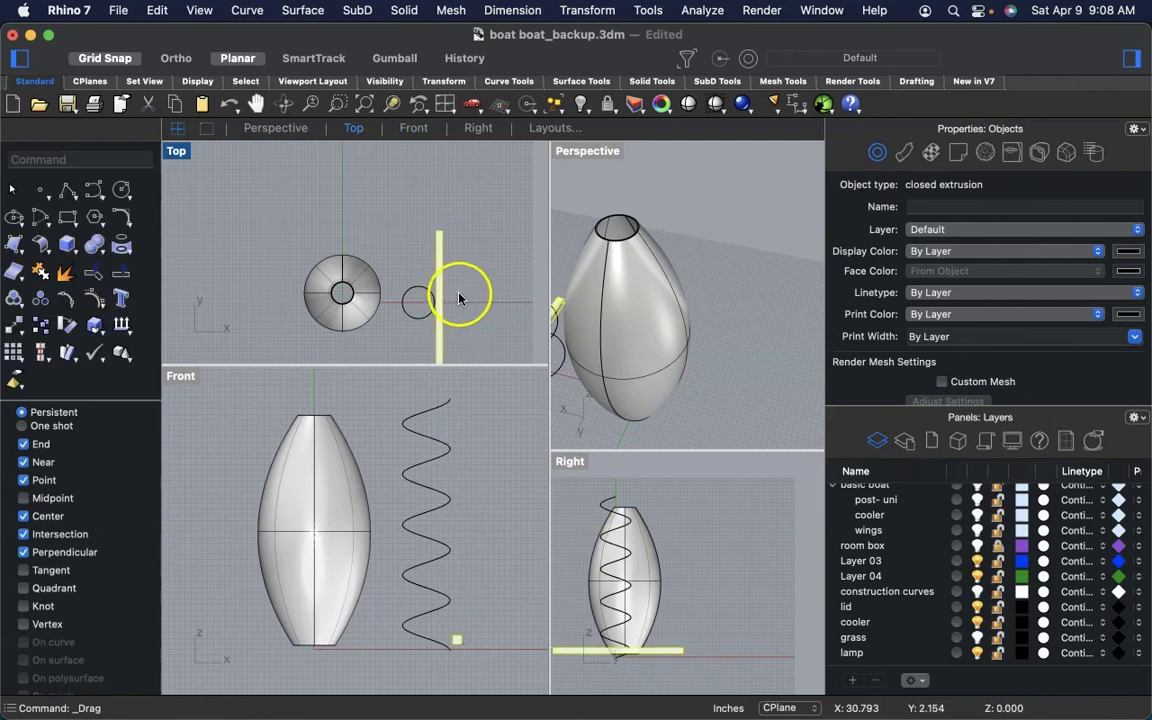
{"action": "scroll", "coordinate": [459, 295], "scroll_direction": "down", "scroll_amount": 2}
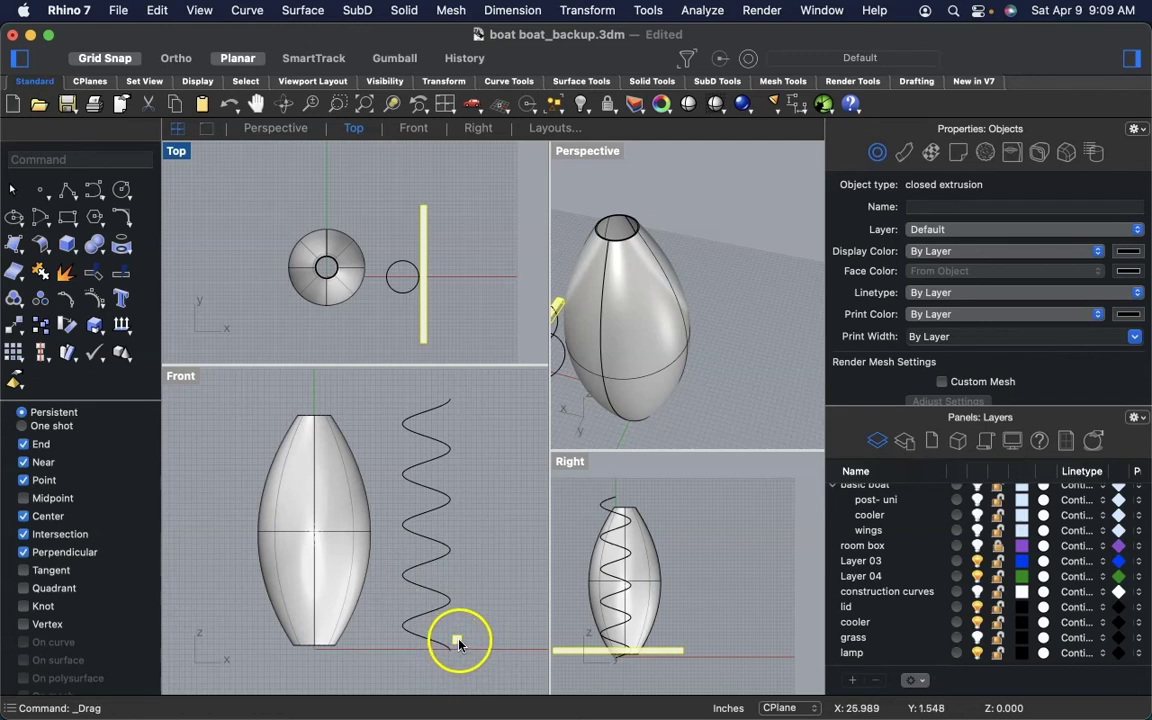
{"action": "scroll", "coordinate": [455, 650], "scroll_direction": "up", "scroll_amount": 3}
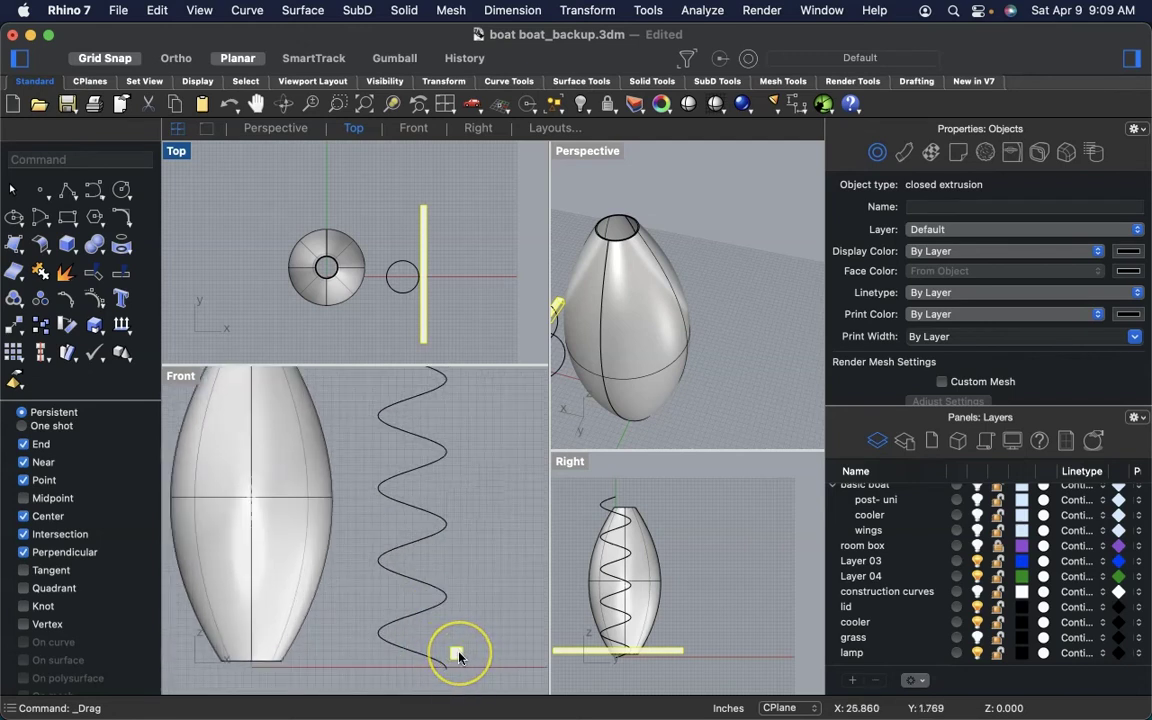
{"action": "left_click_drag", "start_coordinate": [458, 655], "coordinate": [448, 672]}
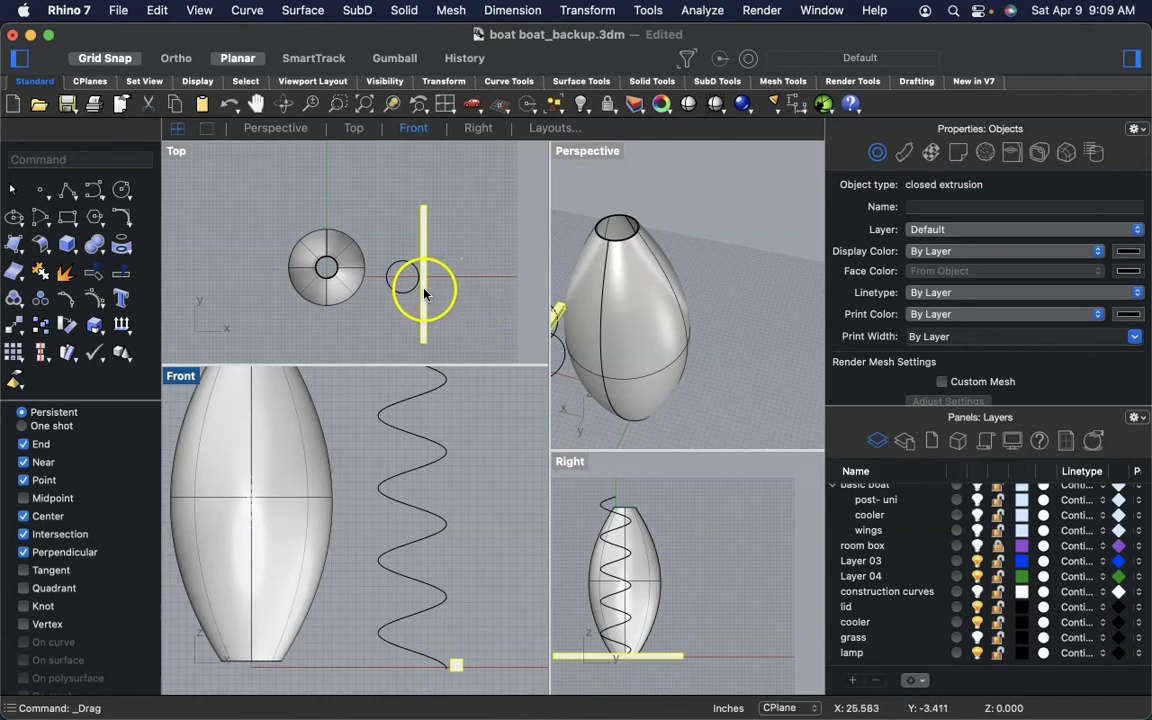
{"action": "mouse_move", "coordinate": [423, 288]}
{"action": "left_mouse_down"}
{"action": "mouse_move", "coordinate": [423, 265]}
{"action": "mouse_move", "coordinate": [422, 276]}
{"action": "mouse_move", "coordinate": [306, 233]}
{"action": "mouse_move", "coordinate": [465, 226]}
{"action": "mouse_move", "coordinate": [455, 303]}
{"action": "mouse_move", "coordinate": [405, 256]}
{"action": "mouse_move", "coordinate": [421, 282]}
{"action": "left_mouse_up"}
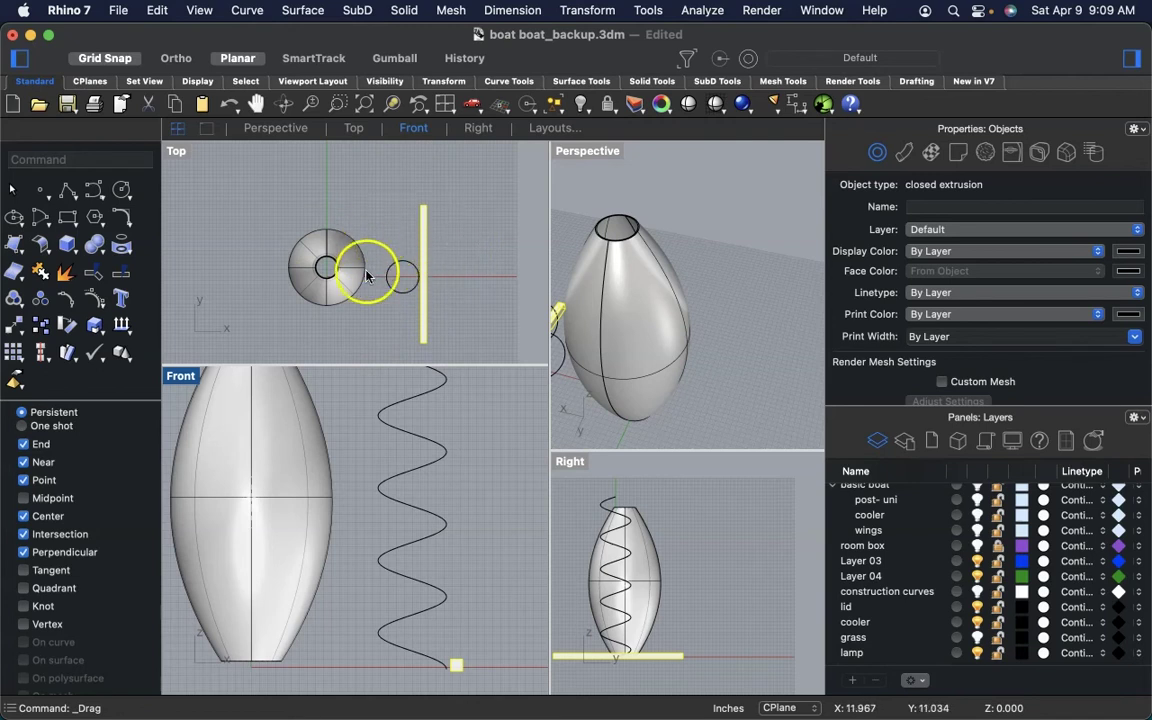
{"action": "left_click_drag", "start_coordinate": [478, 233], "coordinate": [515, 288]}
- Start an array of the thin box along a curve, using the helix as the path, and inspect the preview in Perspective
{"action": "left_click", "coordinate": [588, 11]}
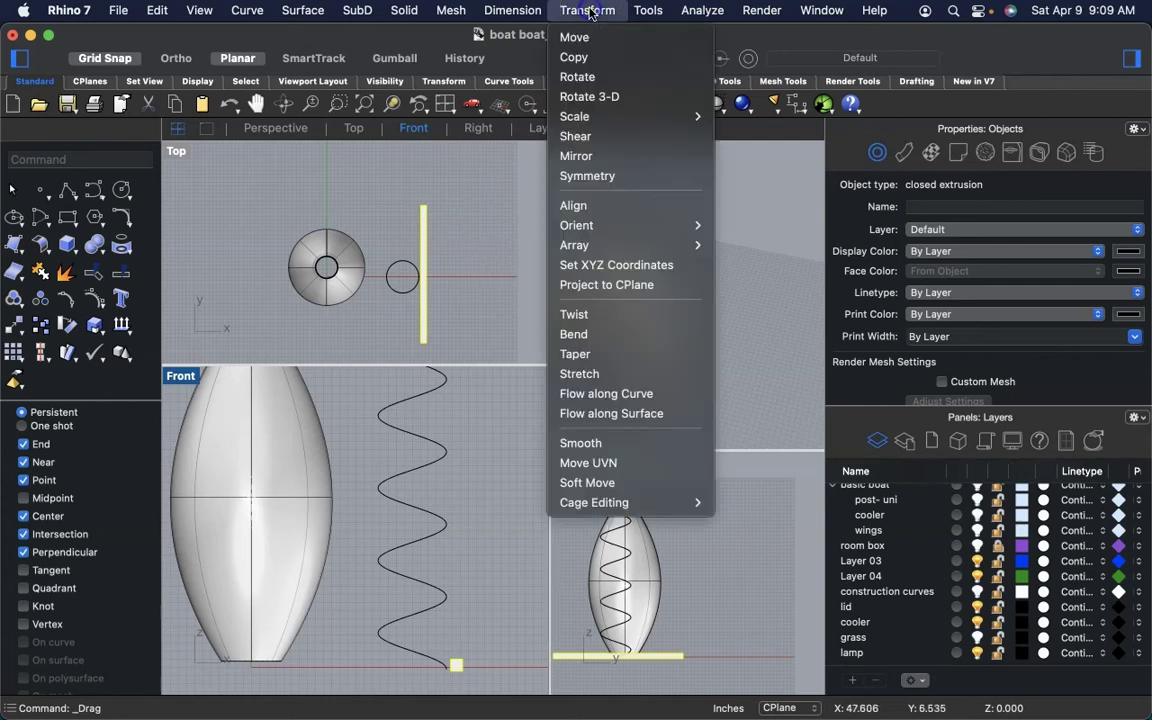
{"action": "mouse_move", "coordinate": [702, 247]}
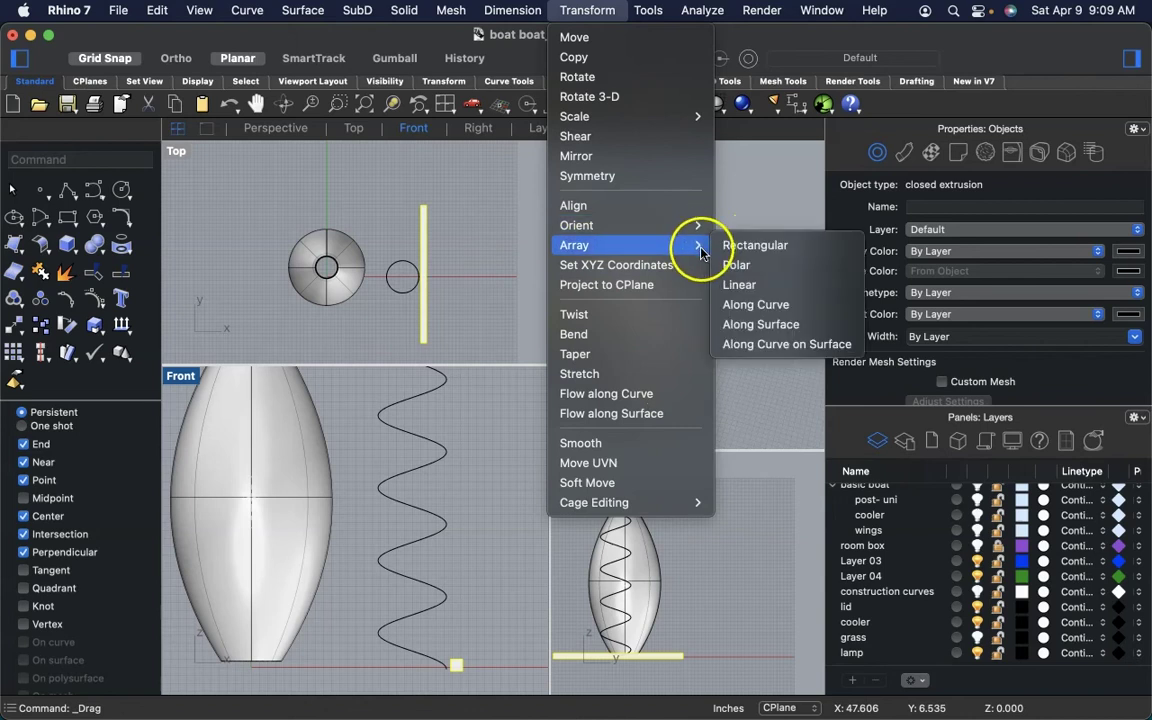
{"action": "left_click", "coordinate": [757, 305]}
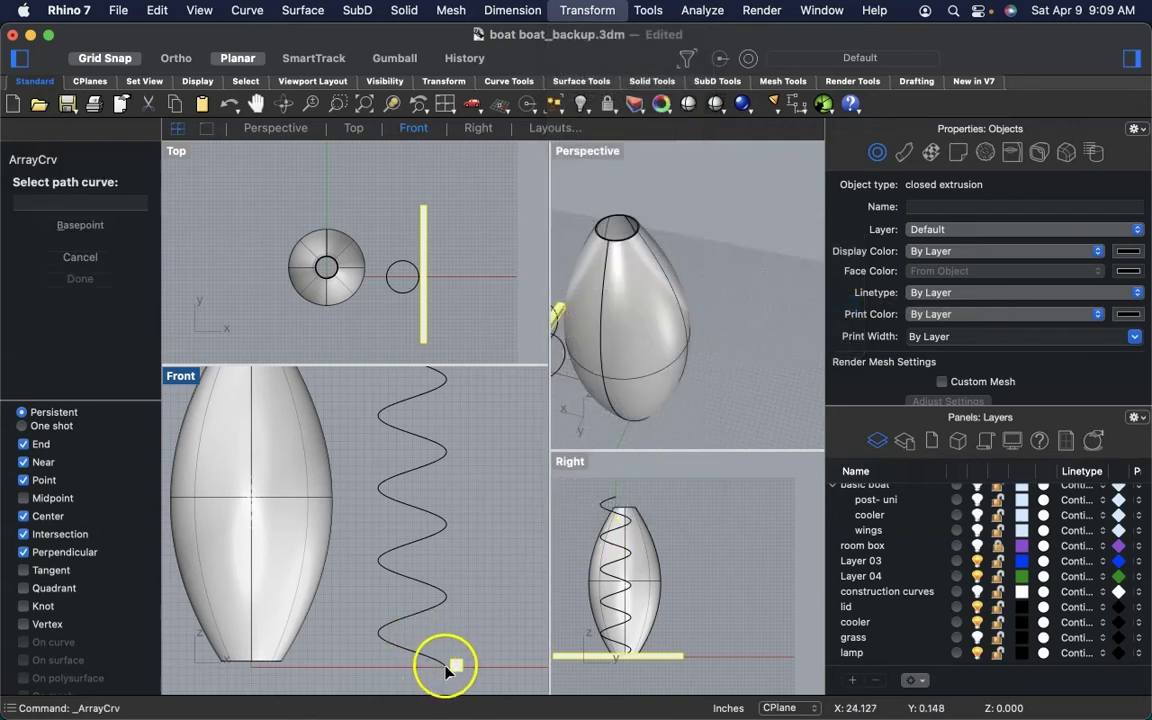
{"action": "left_click", "coordinate": [447, 669]}
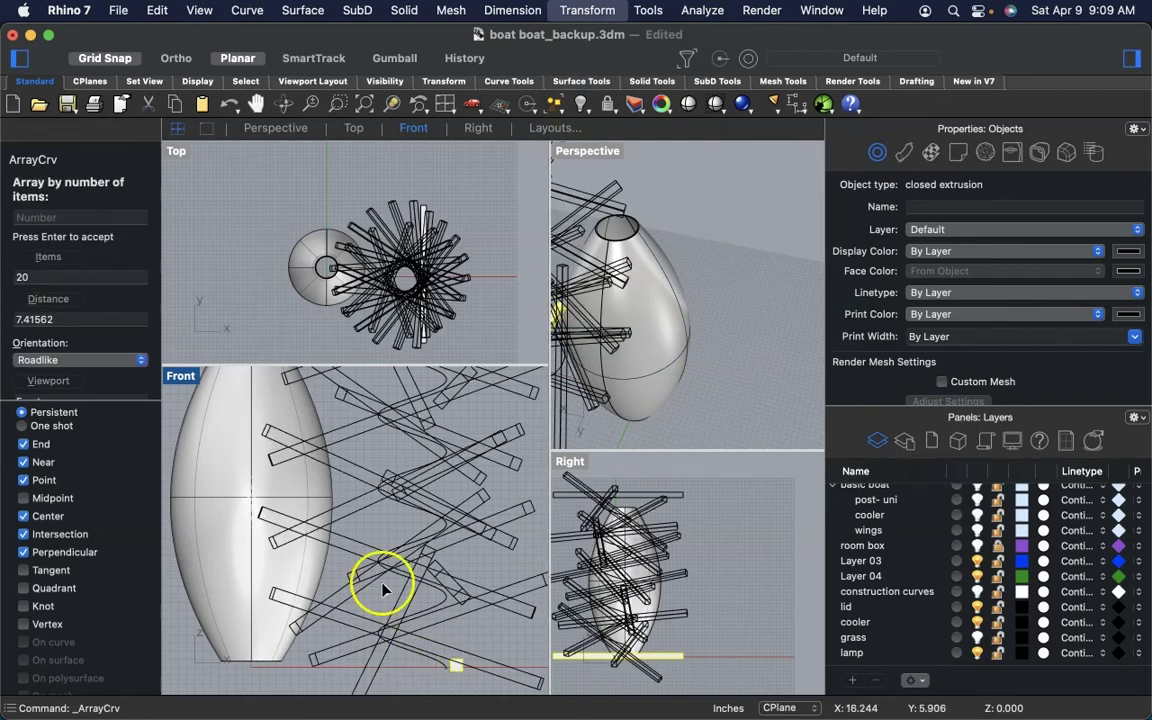
{"action": "right_click_drag", "start_coordinate": [635, 288], "coordinate": [630, 298]}
{"action": "scroll", "coordinate": [628, 298], "scroll_direction": "up", "scroll_amount": 3}
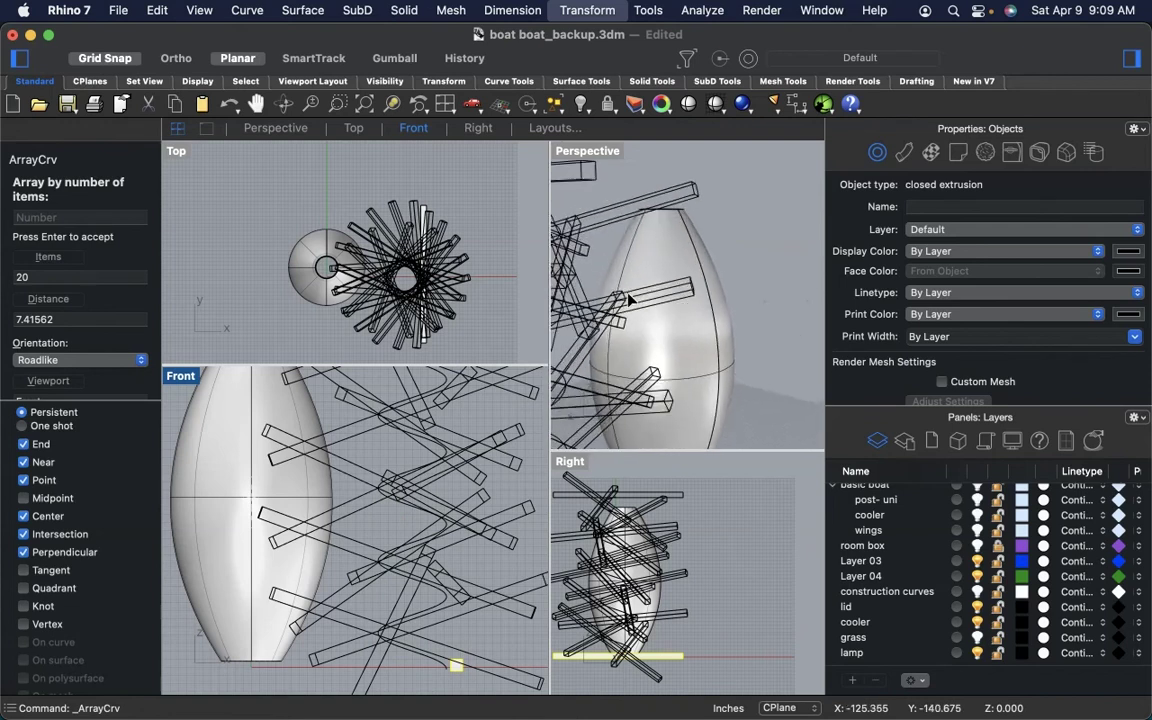
{"action": "scroll", "coordinate": [628, 298], "scroll_direction": "down", "scroll_amount": 8}
{"action": "right_click_drag", "start_coordinate": [628, 300], "coordinate": [628, 301]}
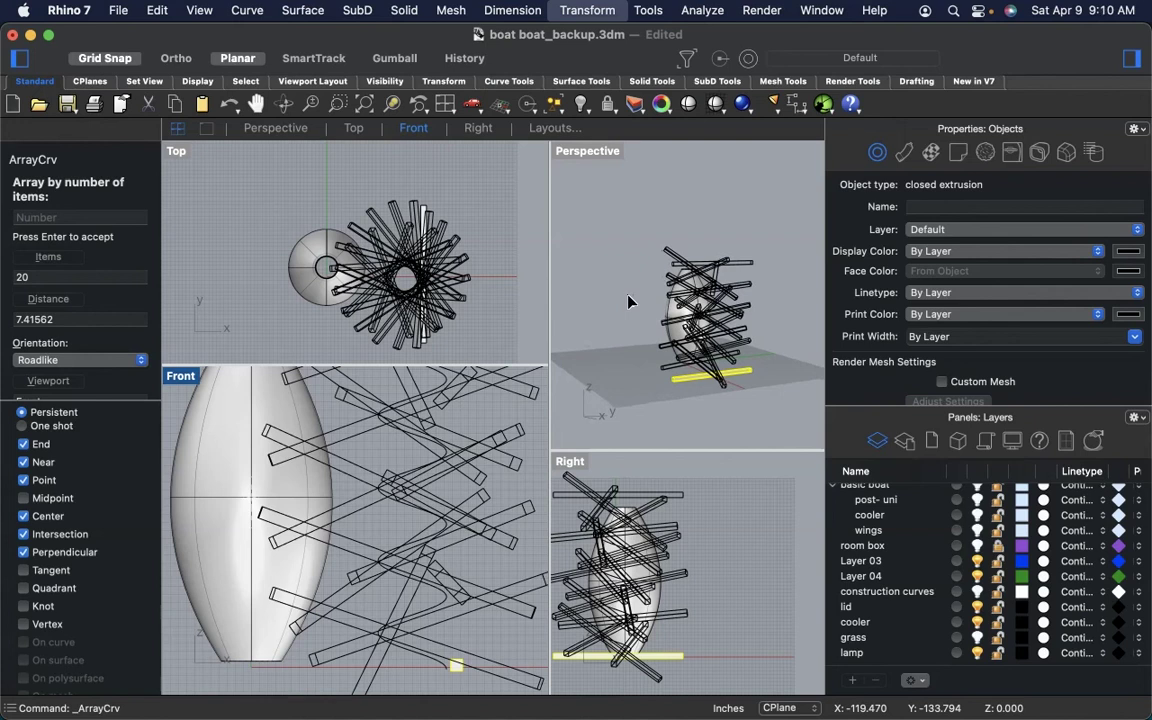
- Set the number of items in the curve array to 50
{"action": "left_click", "coordinate": [31, 275]}
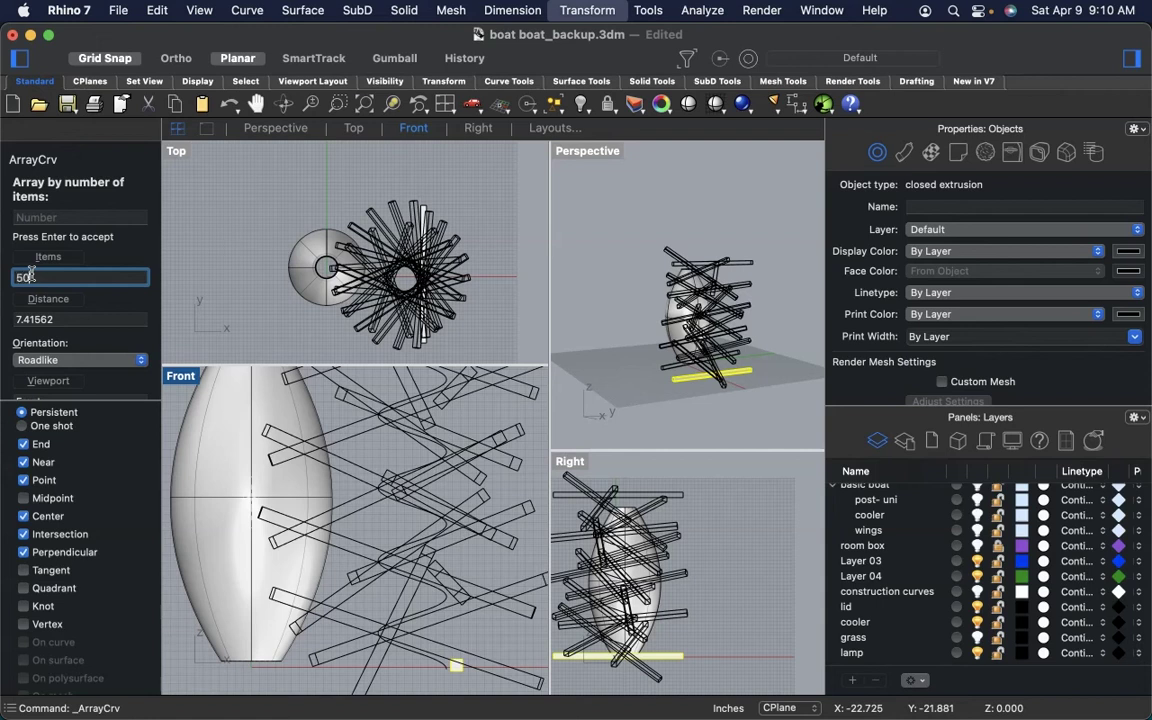
{"action": "type", "text": "50"}
{"action": "key", "text": "Return"}
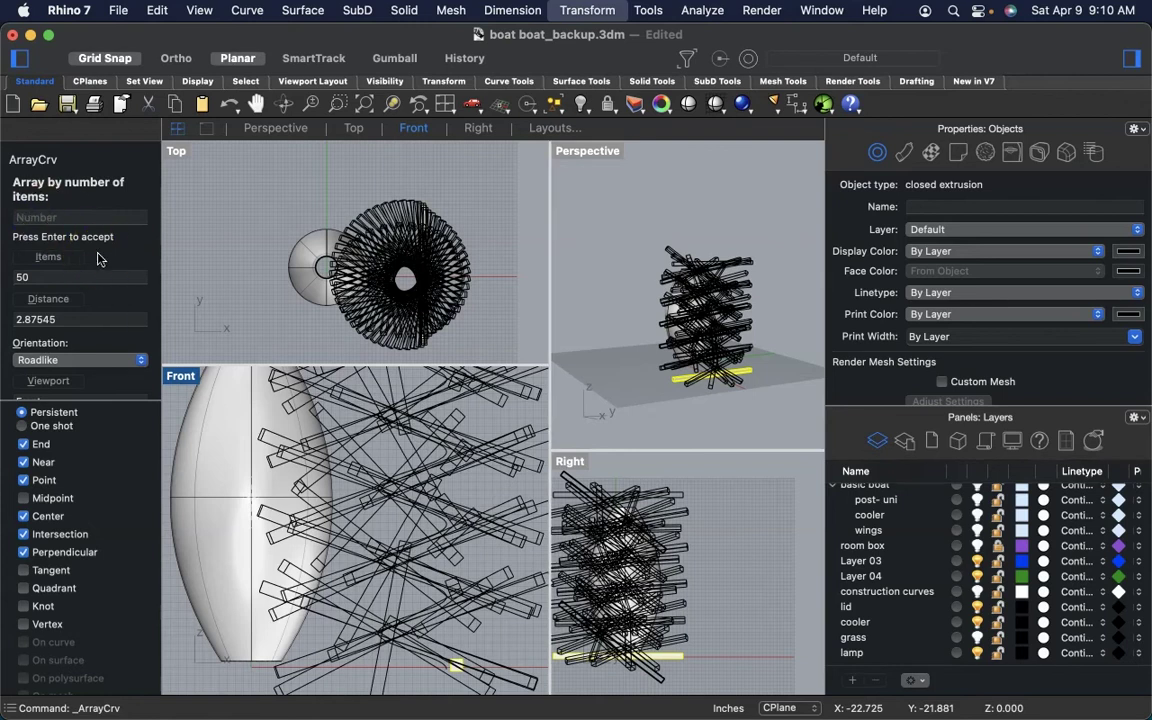
- Try the Freeform orientation for the arrayed boxes, and switch back to Roadlike
{"action": "scroll", "coordinate": [124, 362], "scroll_direction": "down", "scroll_amount": 2}
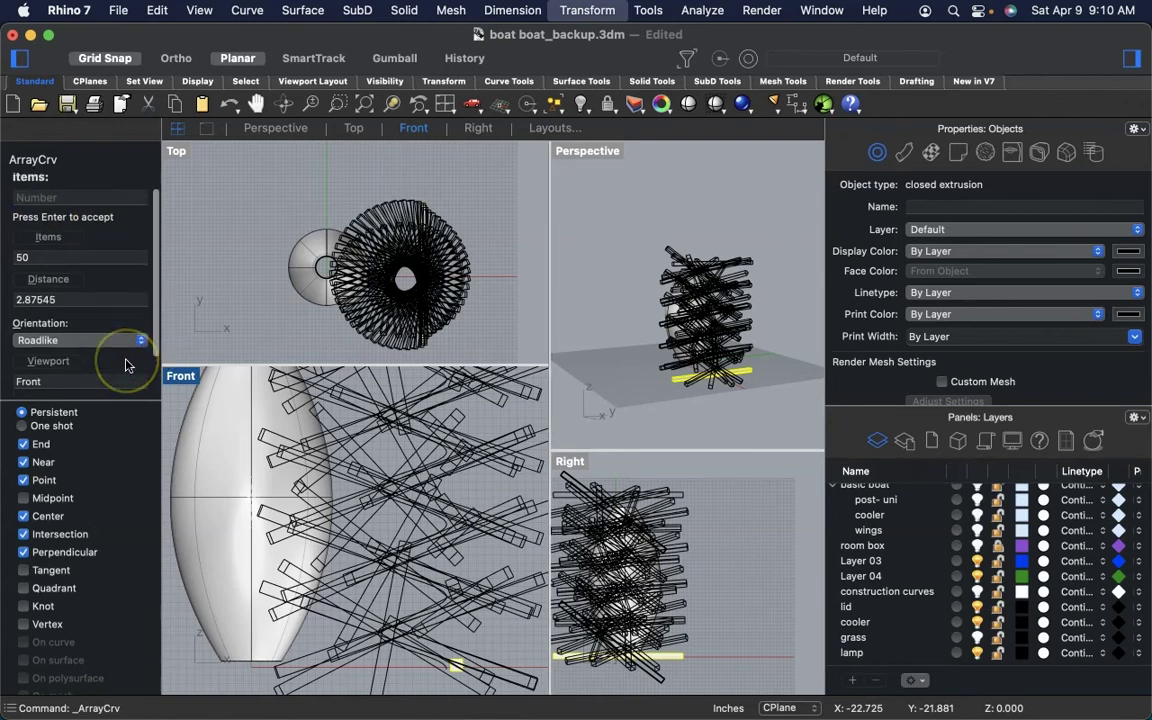
{"action": "scroll", "coordinate": [124, 362], "scroll_direction": "down", "scroll_amount": 2}
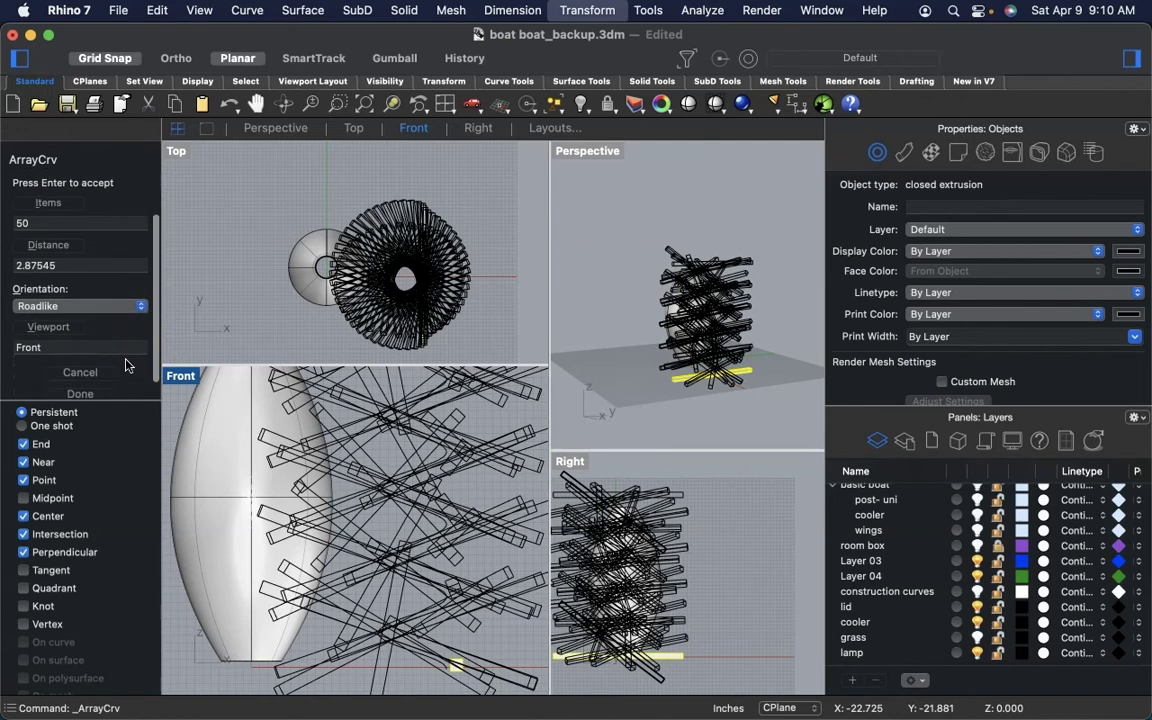
{"action": "left_click", "coordinate": [141, 307]}
{"action": "left_click", "coordinate": [120, 290]}
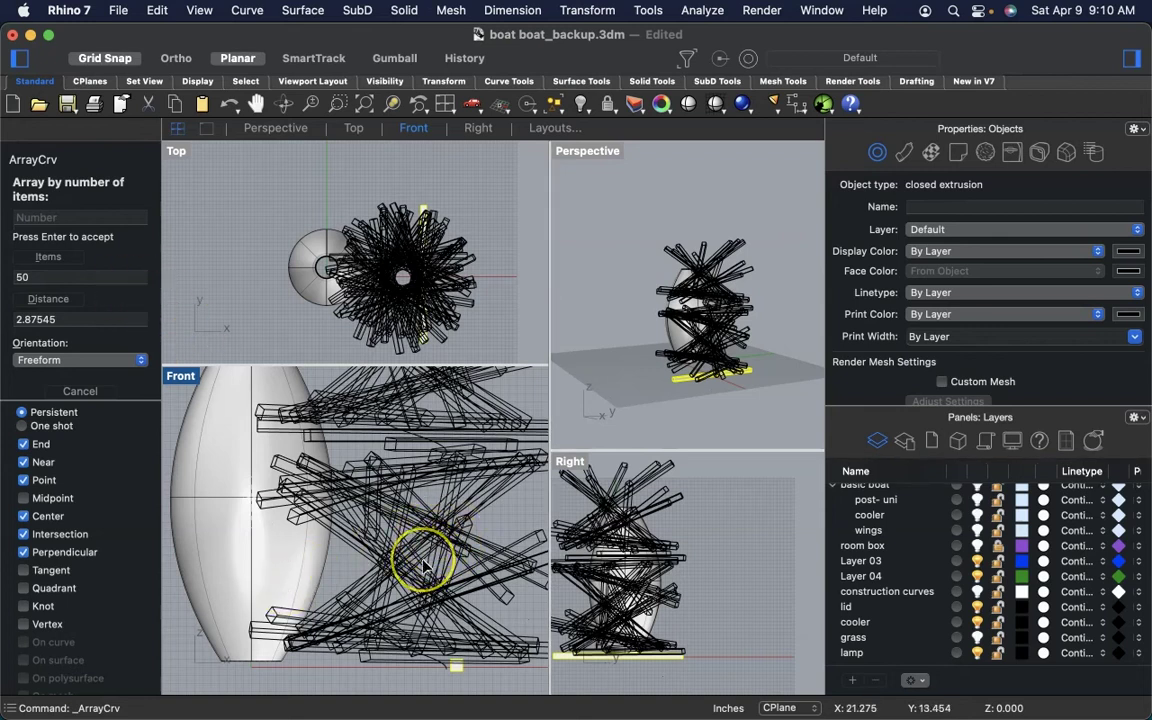
{"action": "left_click", "coordinate": [133, 360]}
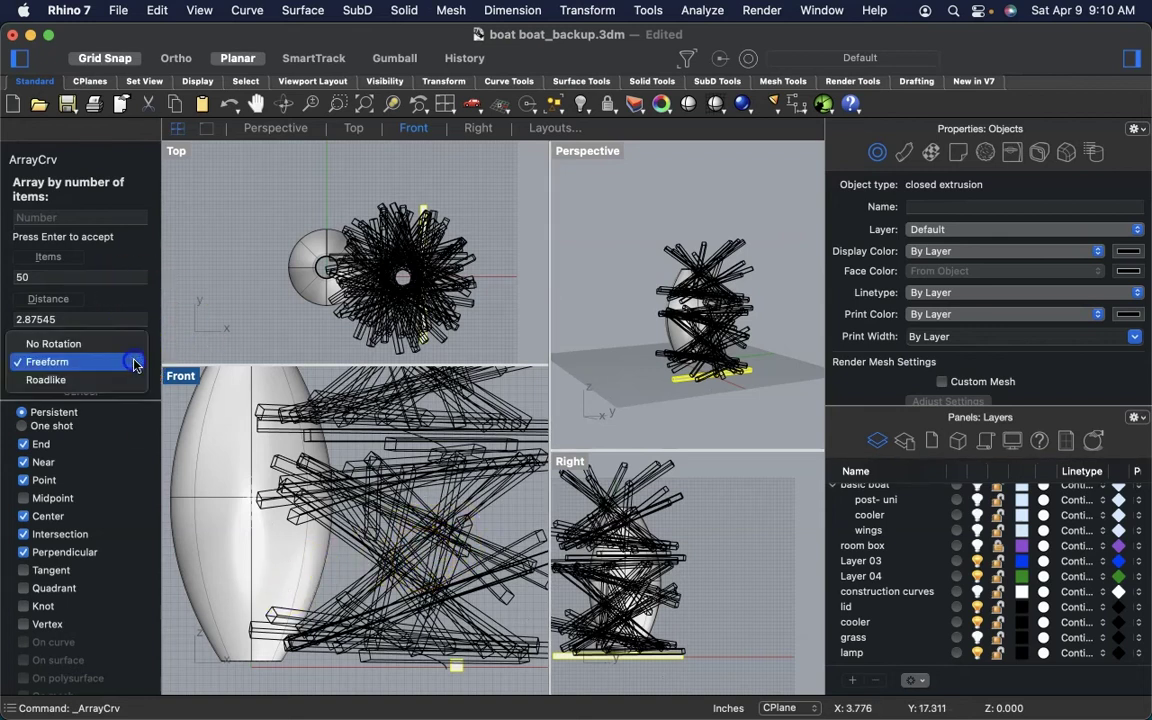
{"action": "left_click", "coordinate": [126, 386]}
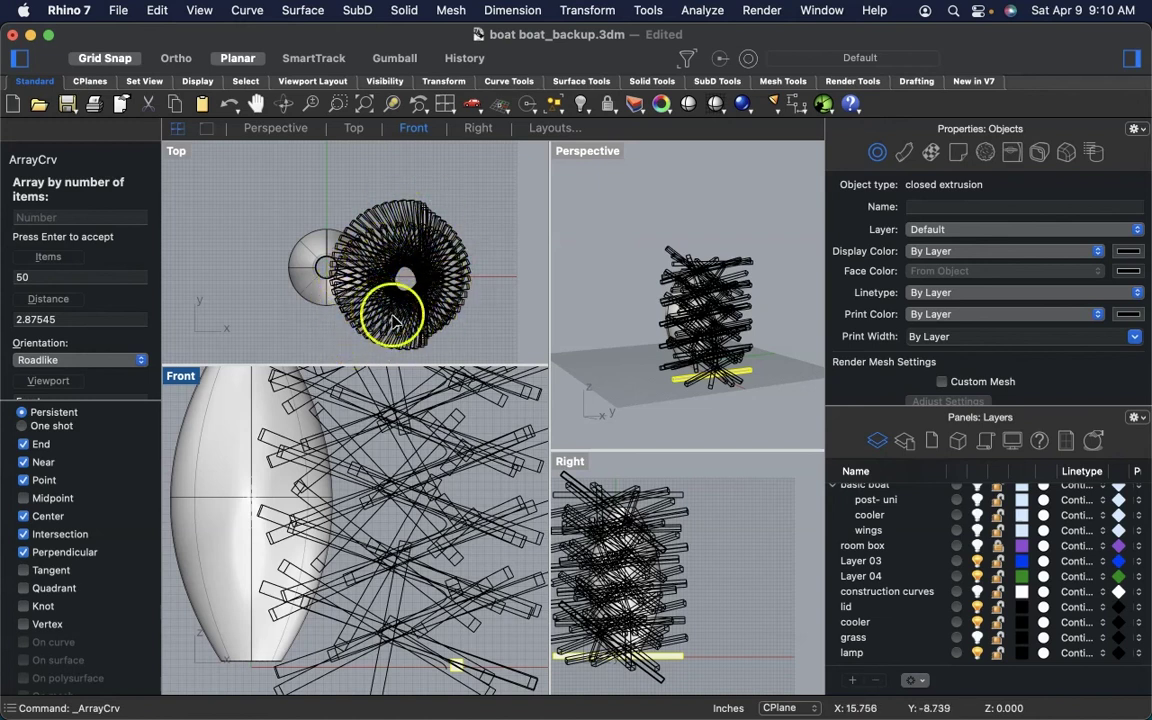
- Finish the array along the helix with the Roadlike orientation and the Front viewport setting
{"action": "scroll", "coordinate": [72, 306], "scroll_direction": "down", "scroll_amount": 2}
{"action": "scroll", "coordinate": [72, 306], "scroll_direction": "down", "scroll_amount": 4}
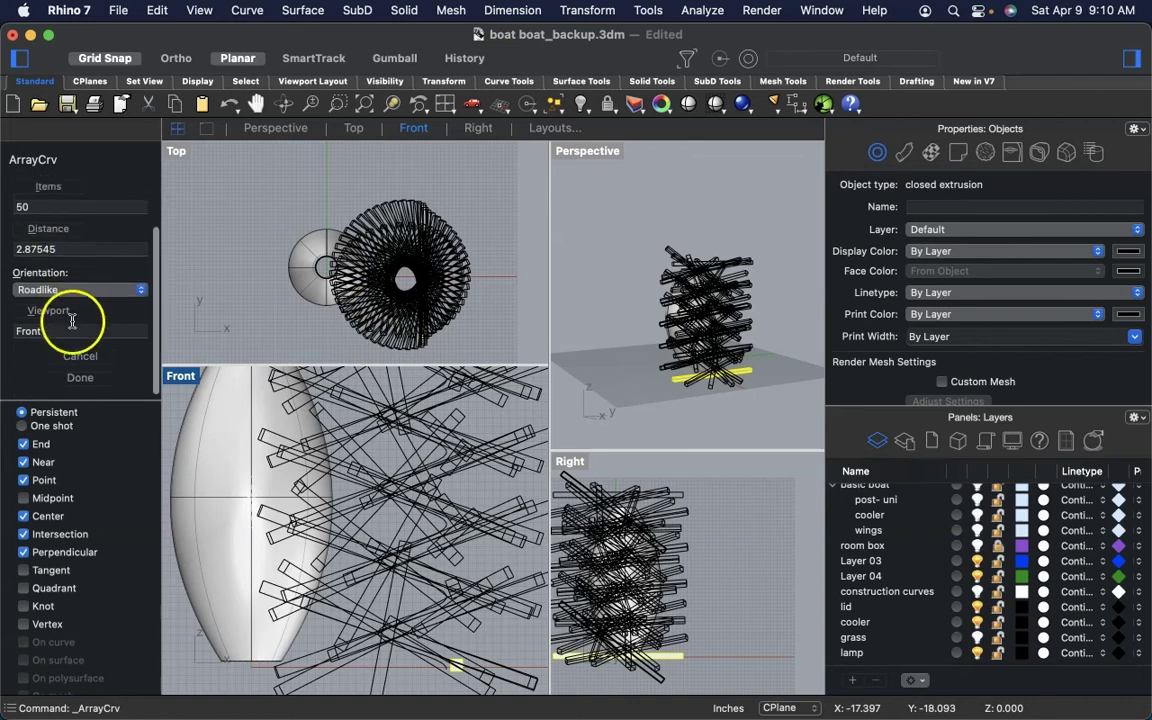
{"action": "left_click", "coordinate": [79, 378]}
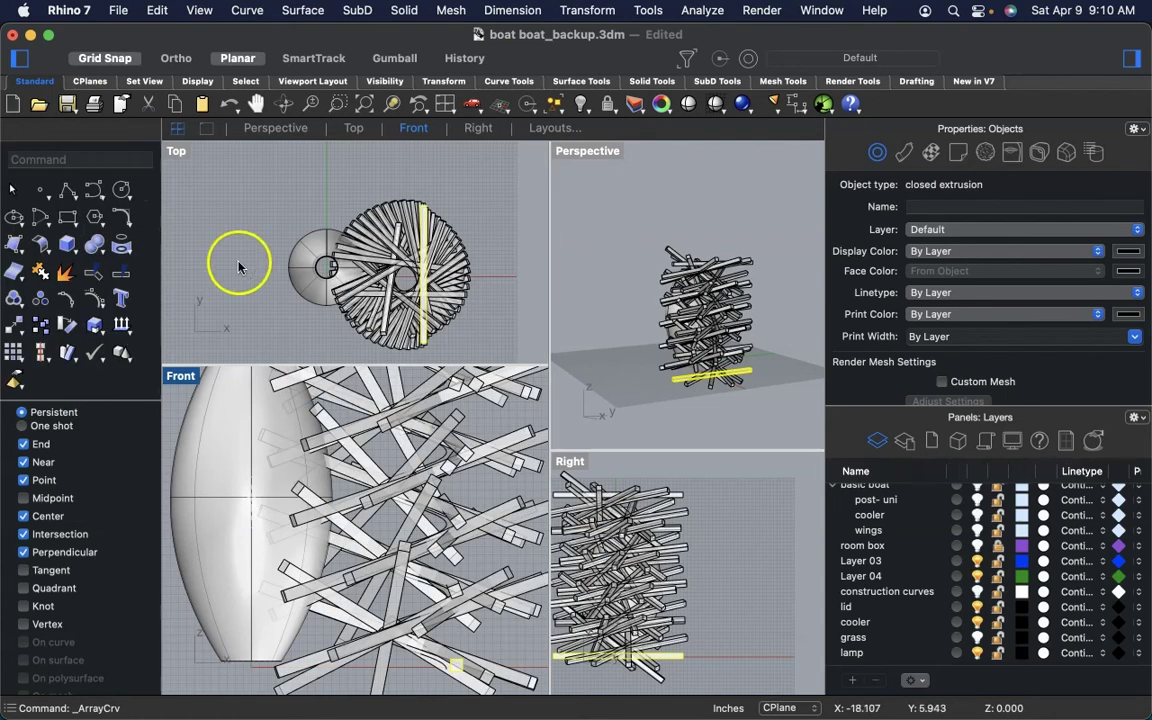
- Select all the arrayed boxes together with the helix in the Front view and group them
{"action": "scroll", "coordinate": [706, 330], "scroll_direction": "left", "scroll_amount": 8}
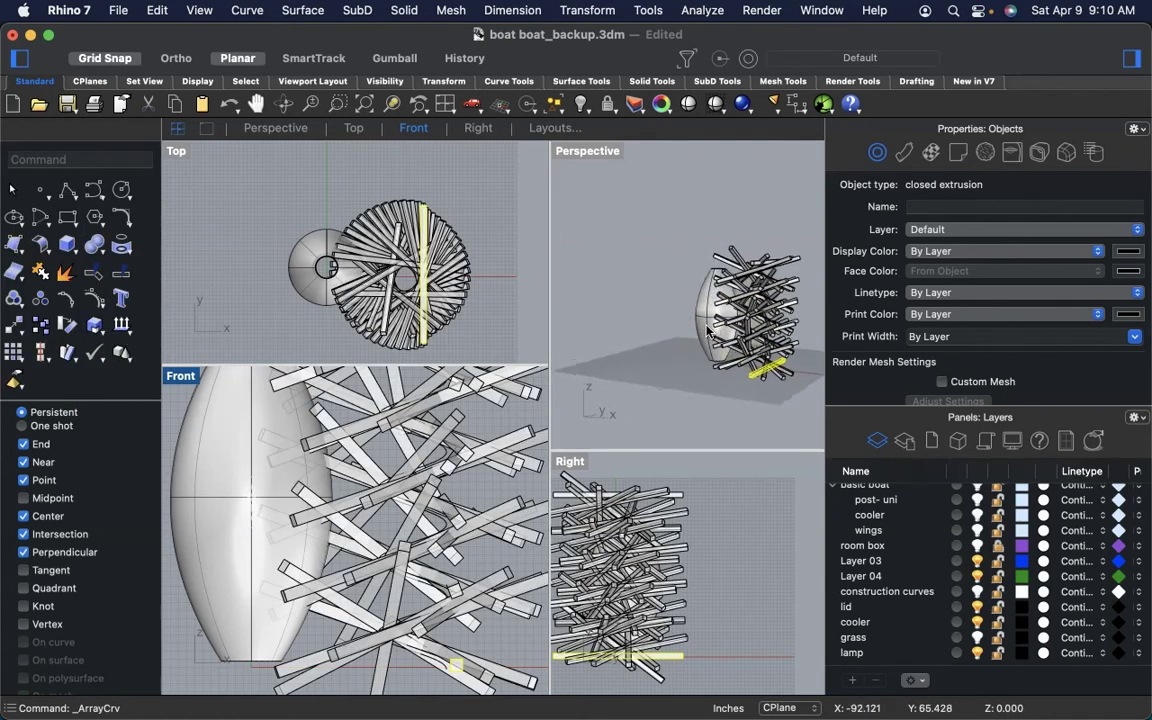
{"action": "scroll", "coordinate": [706, 330], "scroll_direction": "left", "scroll_amount": 1}
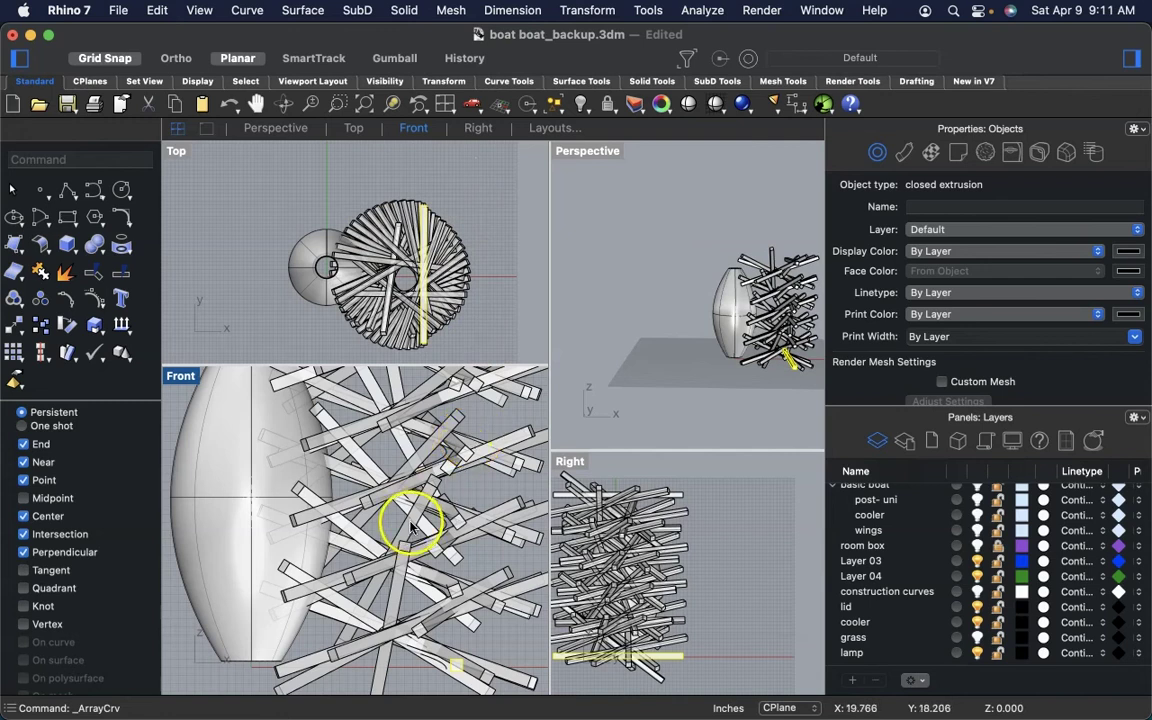
{"action": "scroll", "coordinate": [406, 535], "scroll_direction": "down", "scroll_amount": 3}
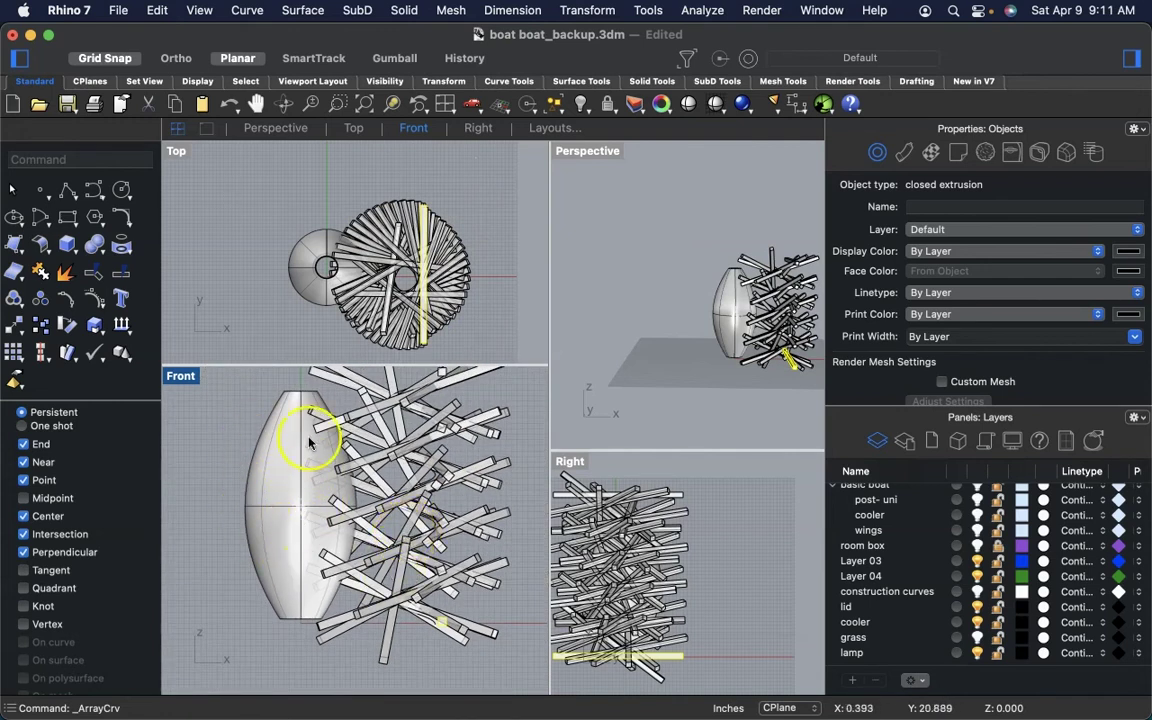
{"action": "scroll", "coordinate": [348, 492], "scroll_direction": "down", "scroll_amount": 3}
{"action": "right_click_drag", "start_coordinate": [348, 492], "coordinate": [347, 516]}
{"action": "left_click_drag", "start_coordinate": [456, 407], "coordinate": [368, 541]}
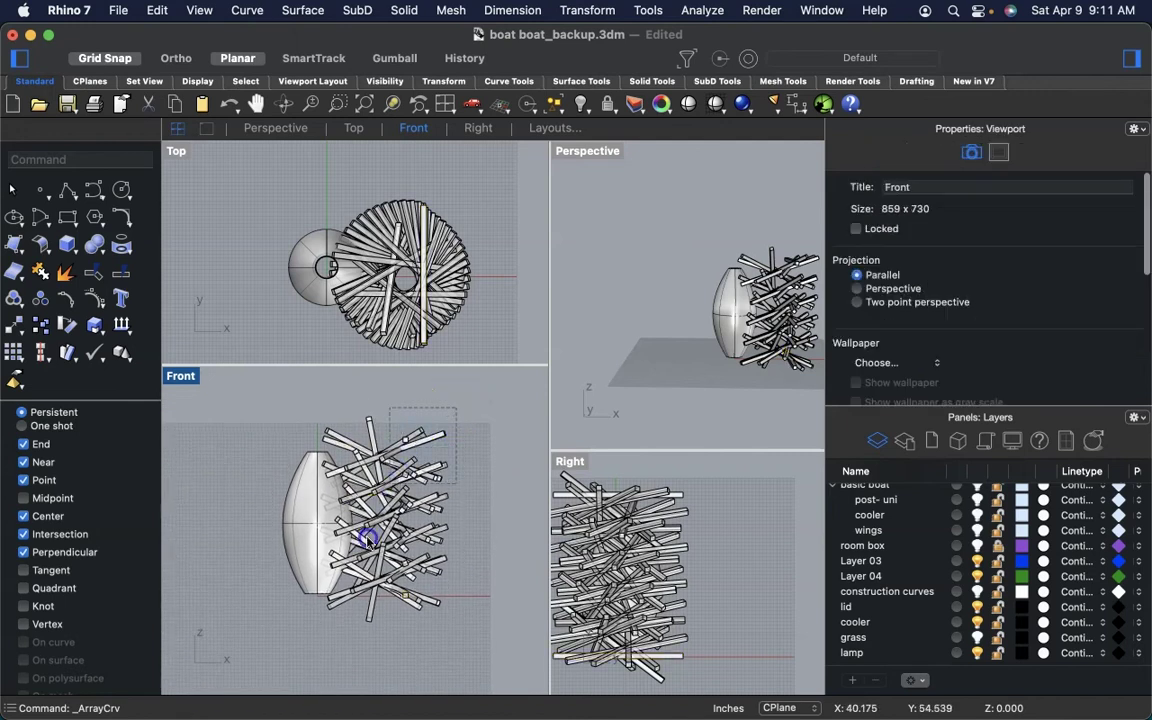
{"action": "left_click_drag", "start_coordinate": [363, 614], "coordinate": [358, 617]}
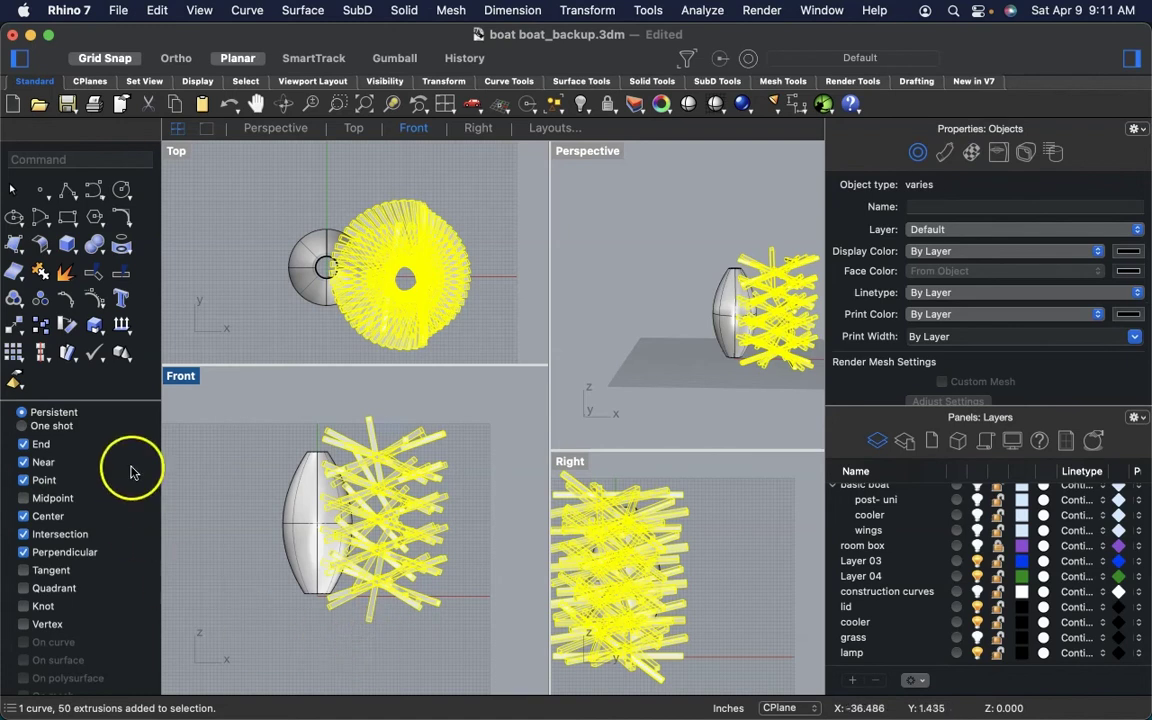
{"action": "left_click", "coordinate": [12, 300]}
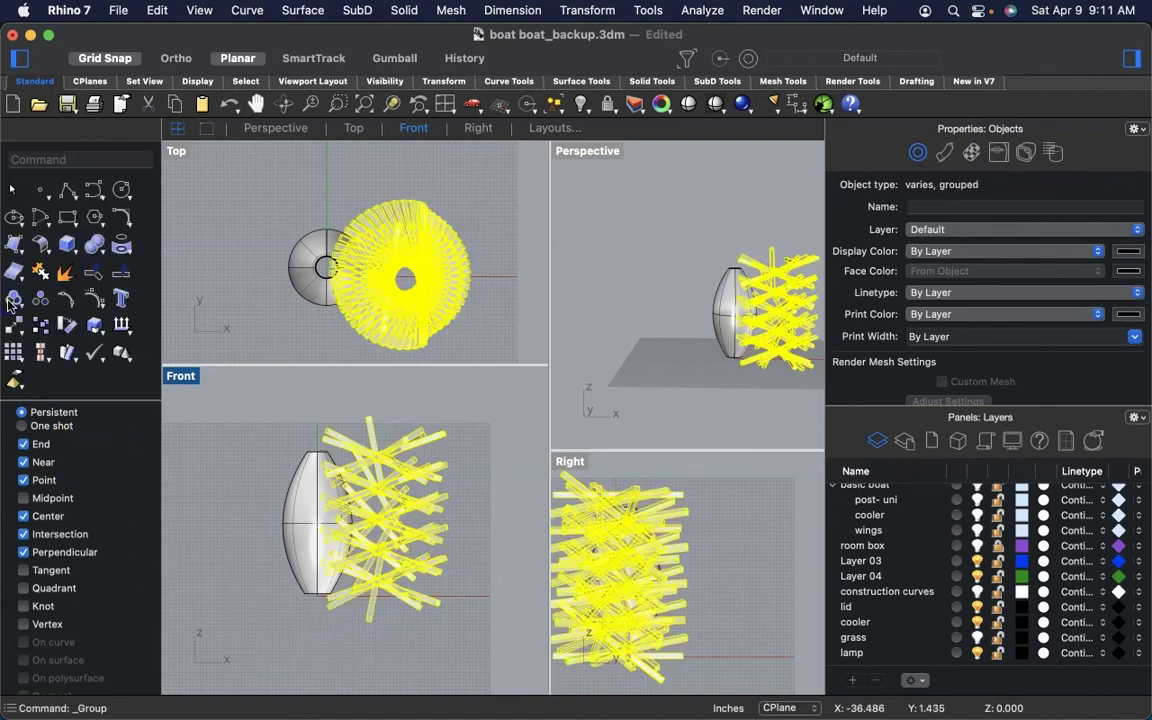
- Move the lamp's vase form about 21 inches in the Top view so it sits centred inside the grouped box array
{"action": "left_click", "coordinate": [361, 652]}
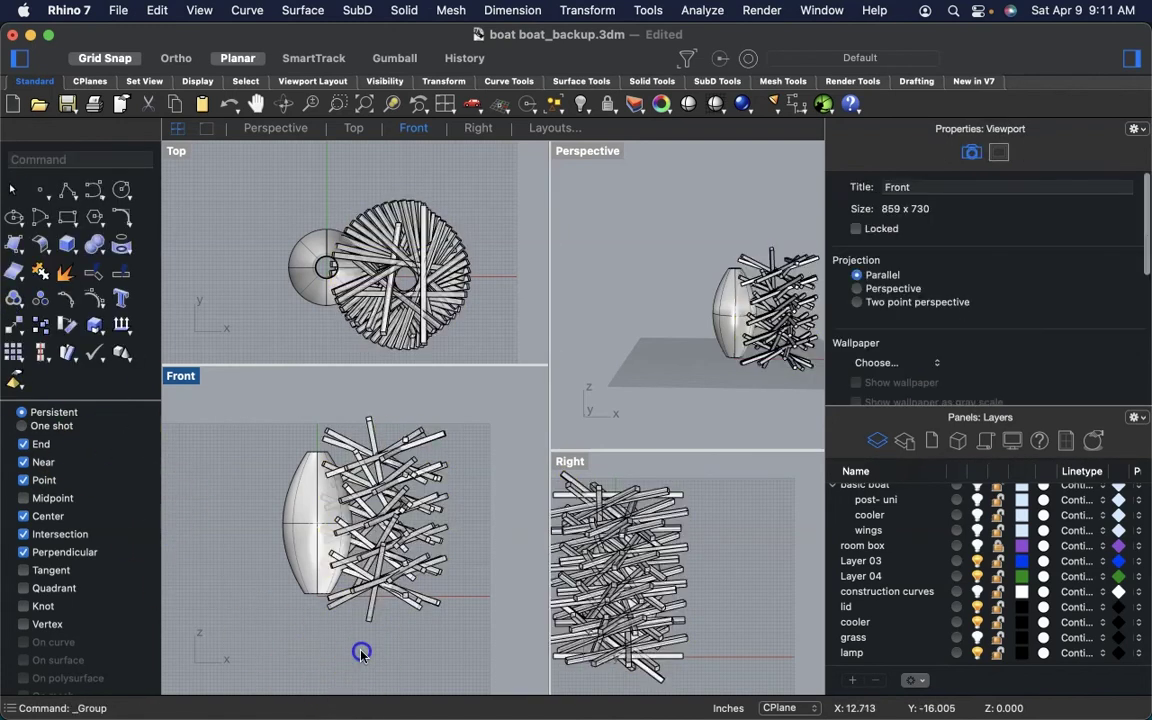
{"action": "left_click", "coordinate": [379, 508]}
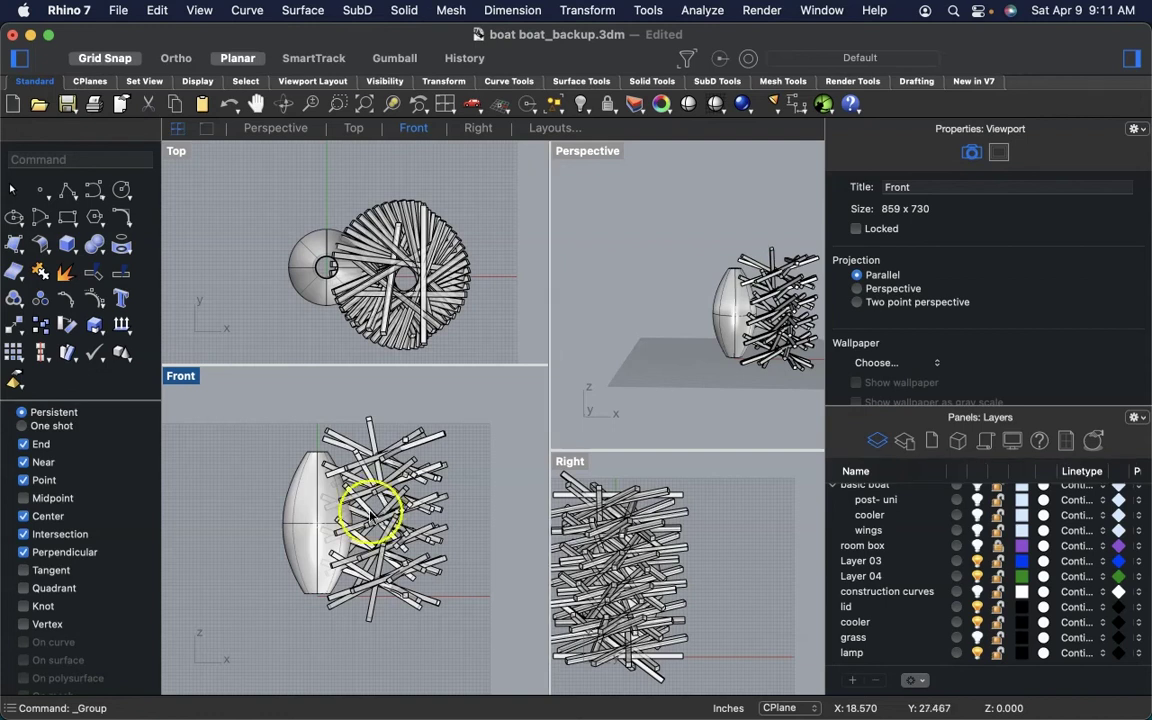
{"action": "left_click_drag", "start_coordinate": [303, 251], "coordinate": [382, 260]}
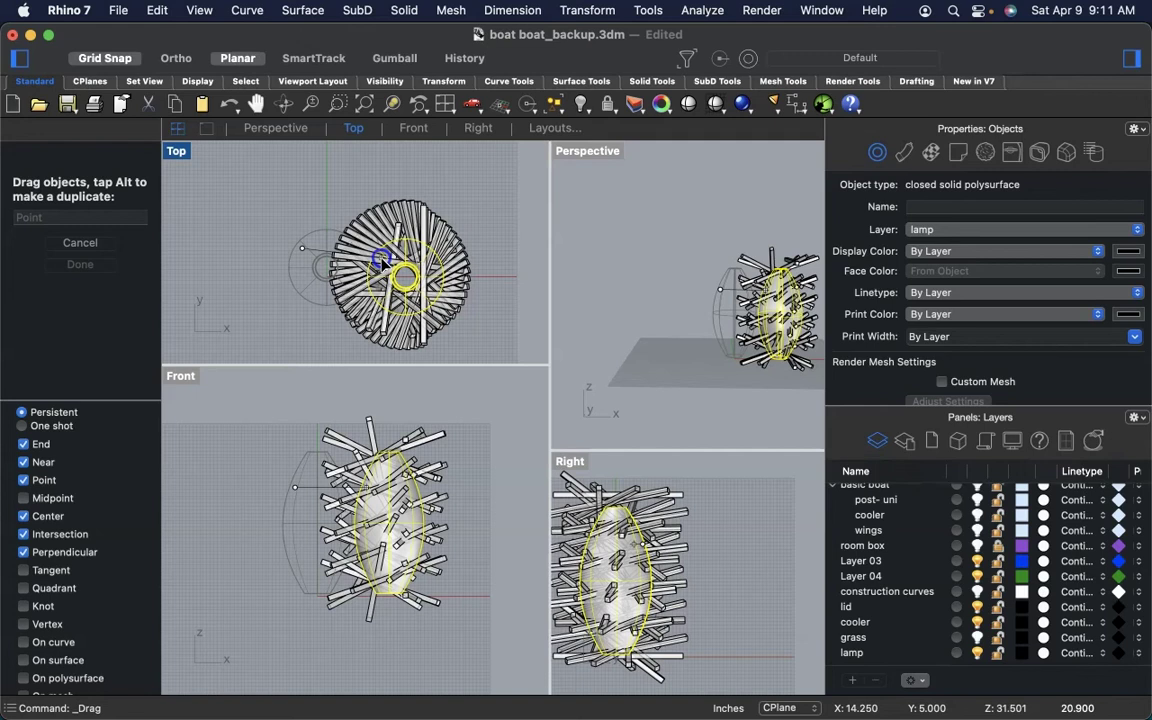
{"action": "left_click_drag", "start_coordinate": [383, 262], "coordinate": [384, 263]}
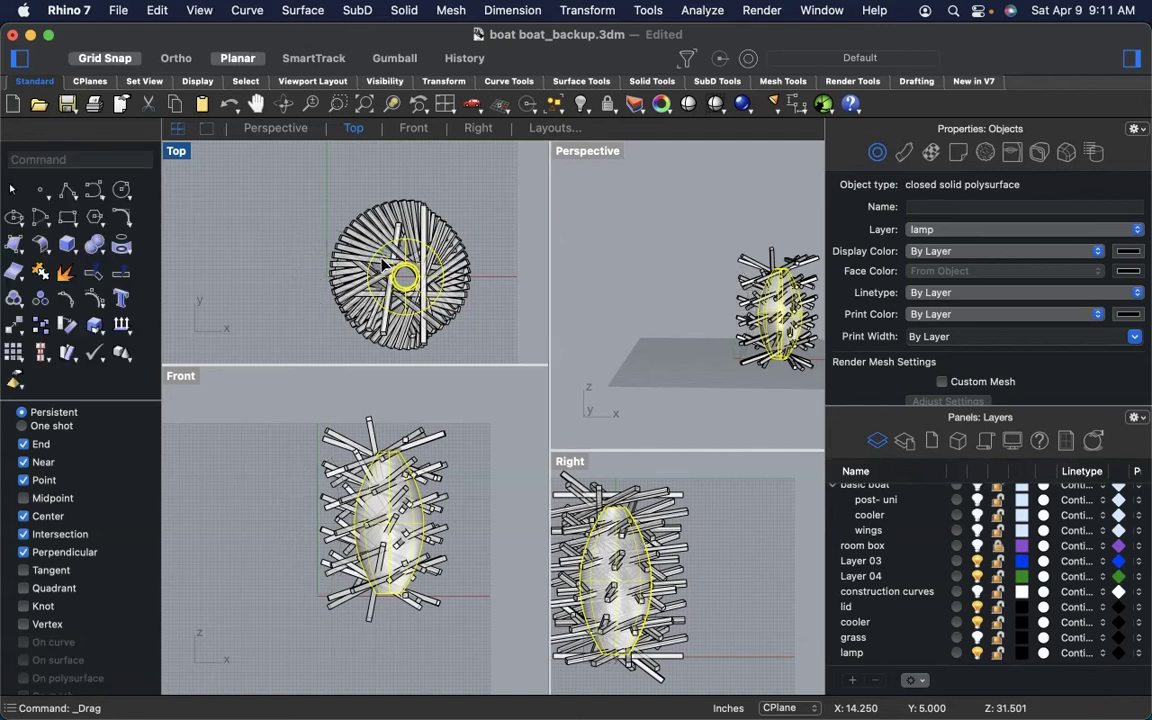
{"action": "left_click", "coordinate": [257, 553]}
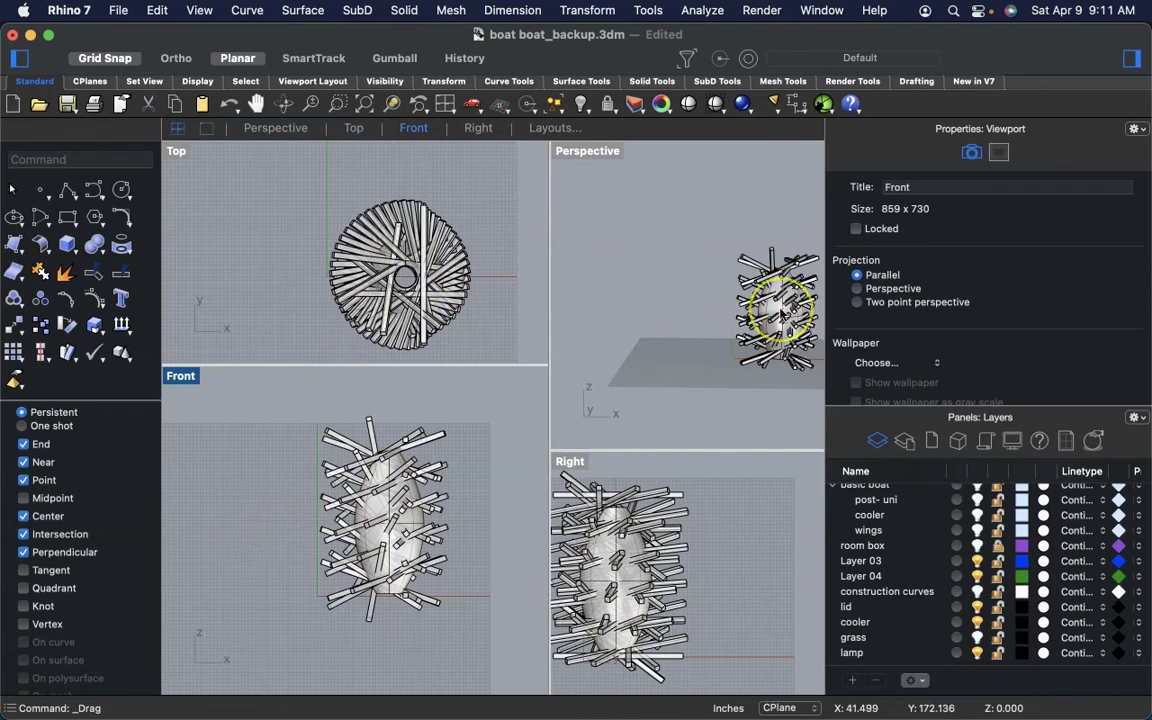
{"action": "scroll", "coordinate": [781, 312], "scroll_direction": "right", "scroll_amount": 8}
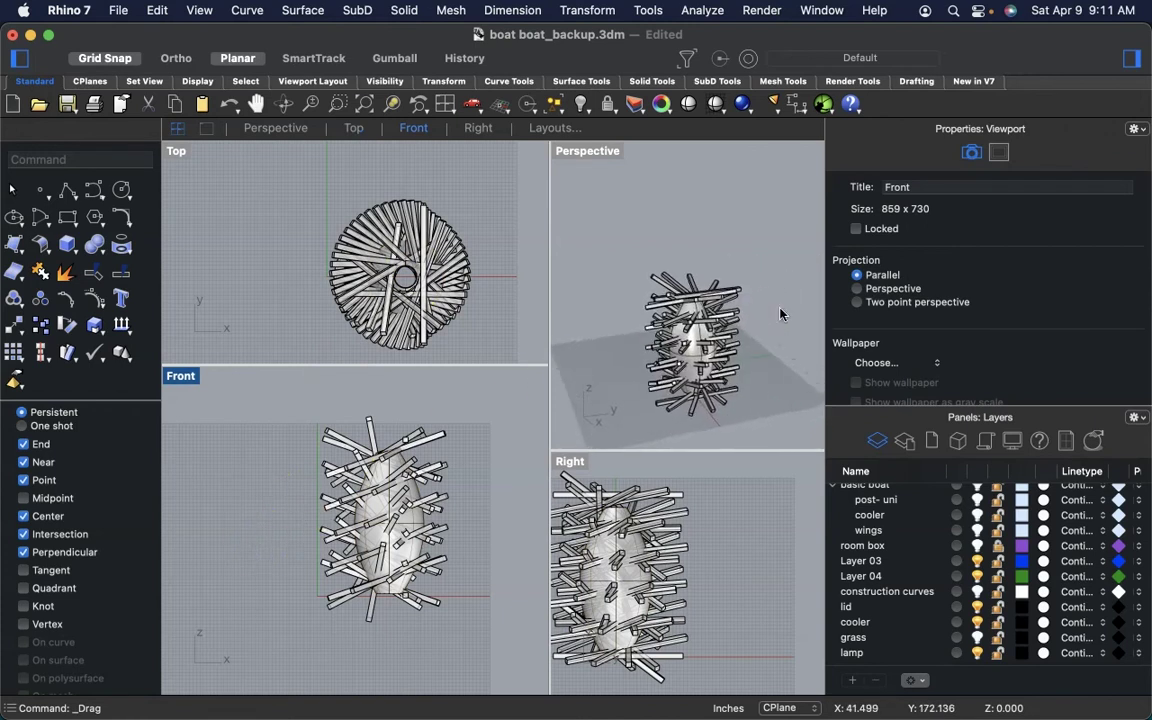
{"action": "scroll", "coordinate": [781, 314], "scroll_direction": "down", "scroll_amount": 6}
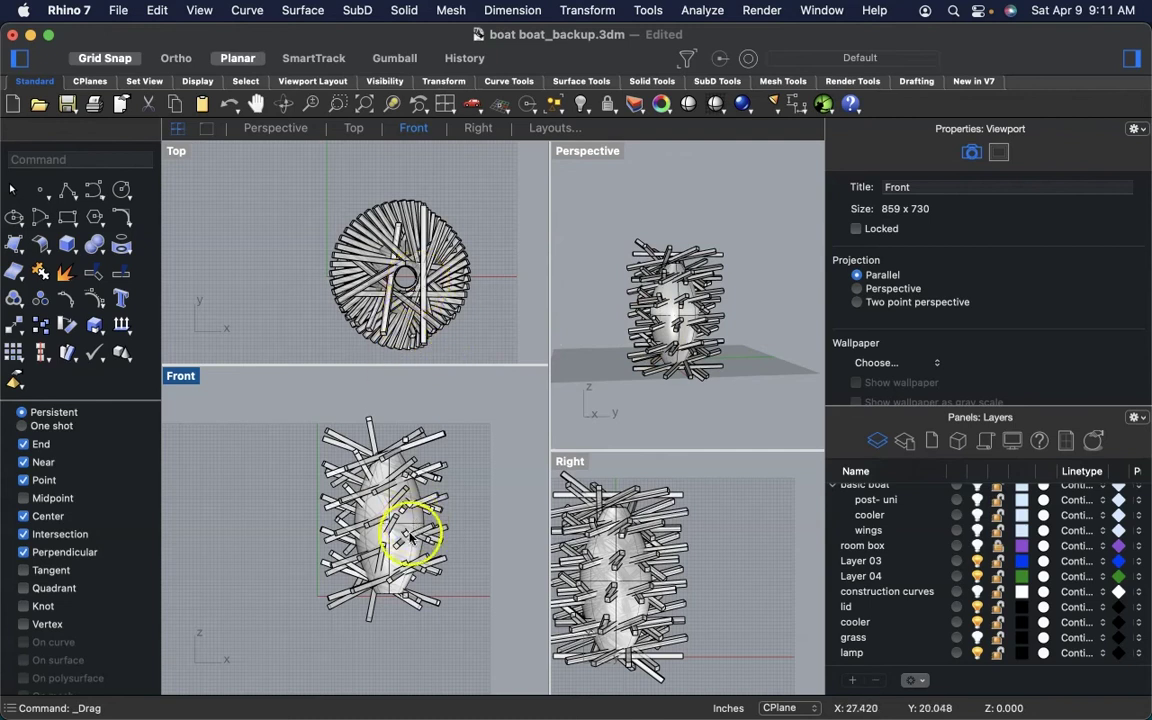
- Select only the vase form inside the box array and shift it slightly upward in the Front view
{"action": "left_click", "coordinate": [398, 562]}
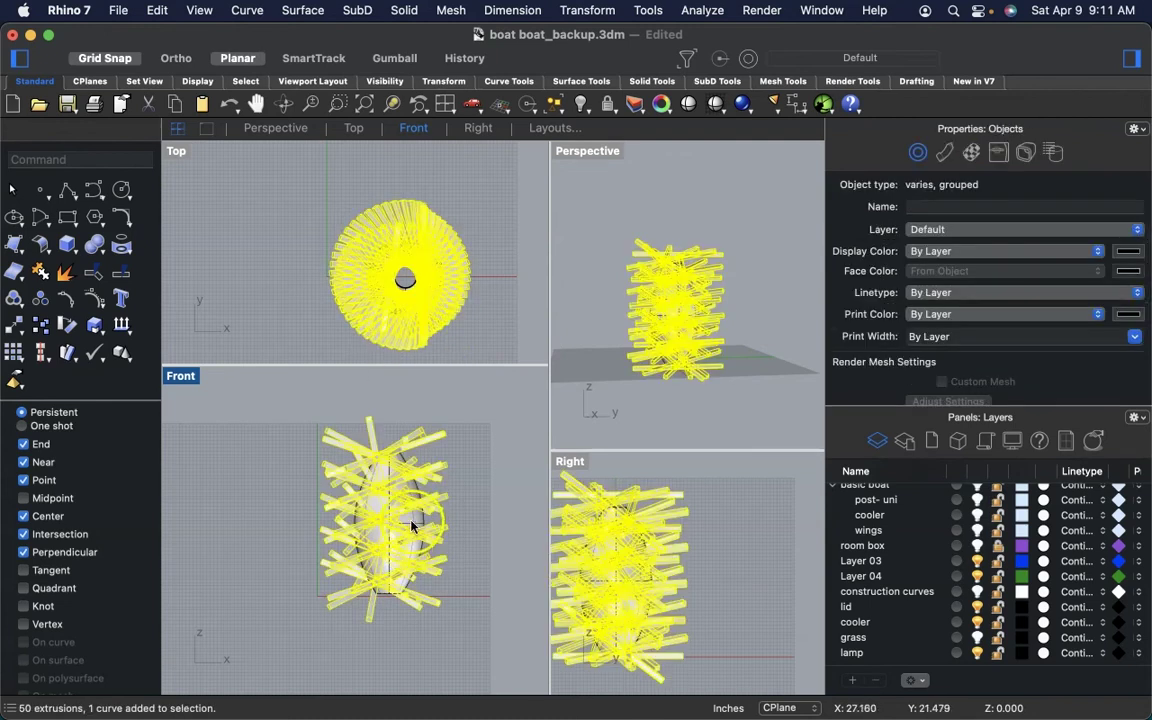
{"action": "left_click", "coordinate": [406, 514]}
{"action": "mouse_move", "coordinate": [413, 521]}
{"action": "left_mouse_down"}
{"action": "mouse_move", "coordinate": [416, 411]}
{"action": "mouse_move", "coordinate": [413, 519]}
{"action": "left_mouse_up"}
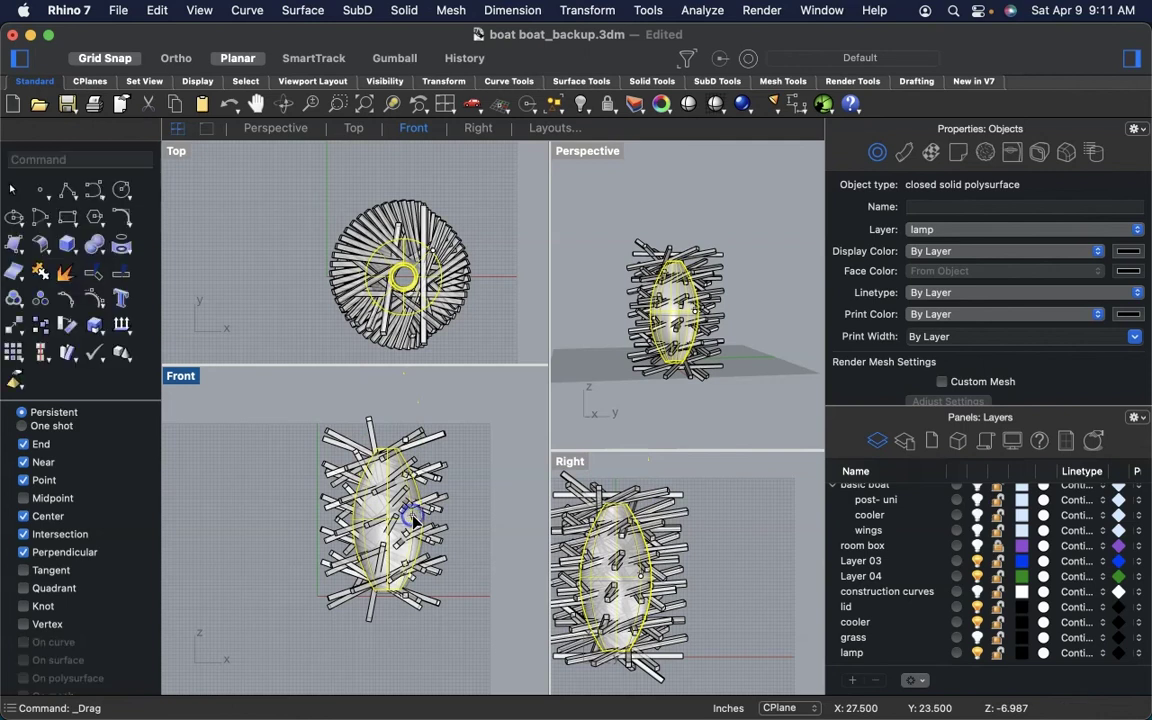